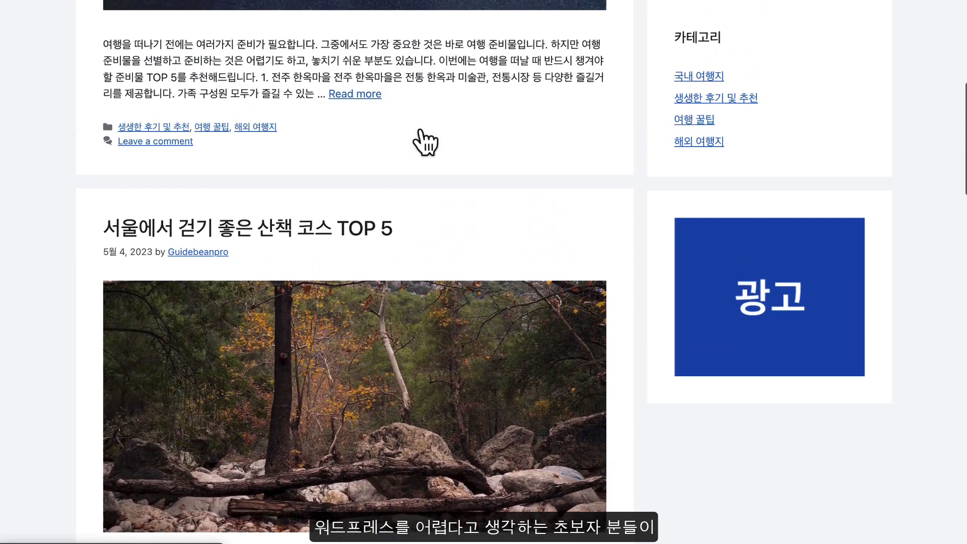
{"action": "scroll", "coordinate": [419, 131], "scroll_direction": "up", "scroll_amount": 1}
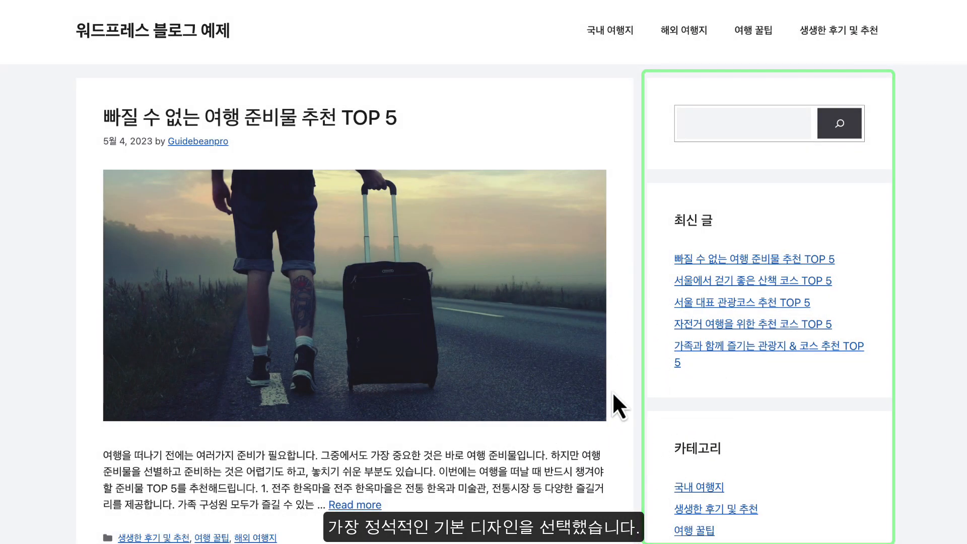
Follow the guidebean.com link in the video description to the 8-step WordPress blog guide
{"action": "scroll", "coordinate": [612, 391], "scroll_direction": "down", "scroll_amount": 7}
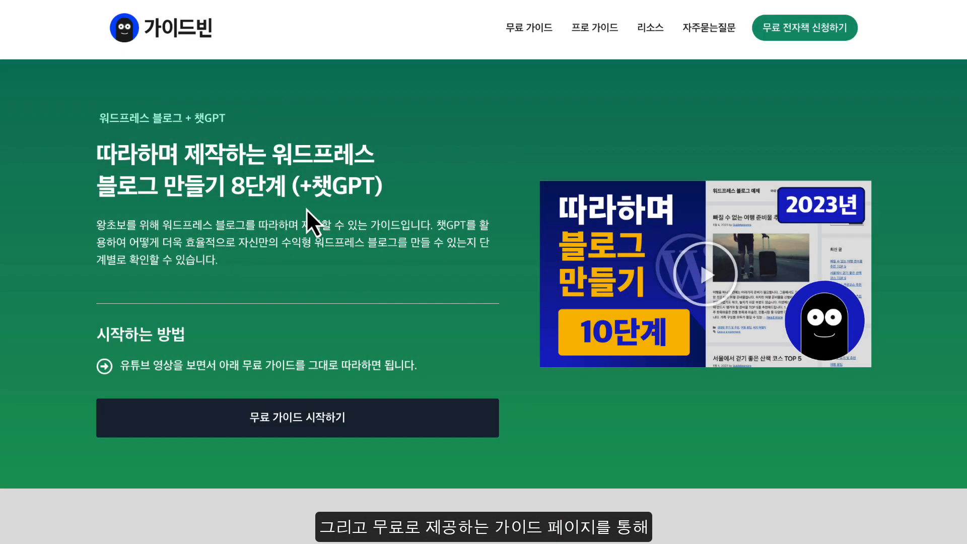
{"action": "scroll", "coordinate": [306, 208], "scroll_direction": "down", "scroll_amount": 15}
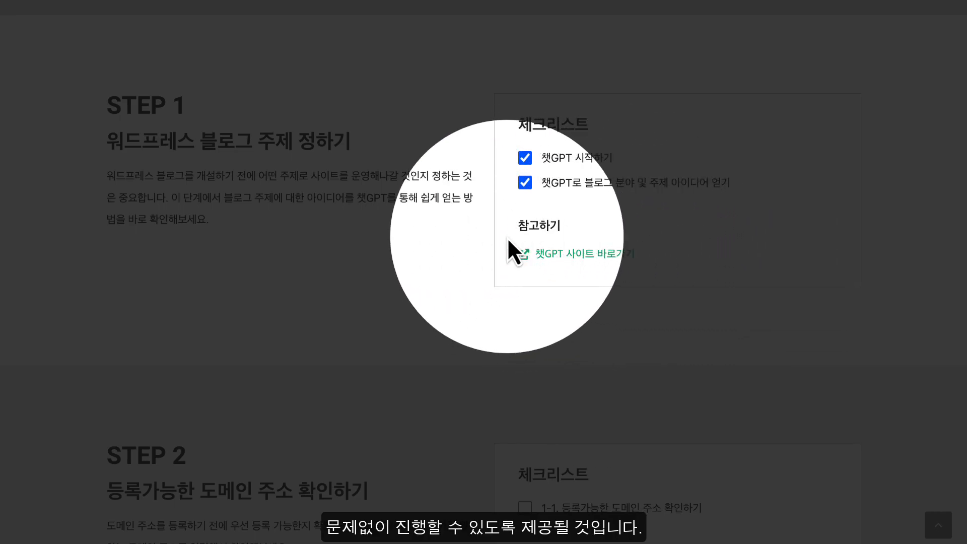
{"action": "scroll", "coordinate": [507, 240], "scroll_direction": "down", "scroll_amount": 5}
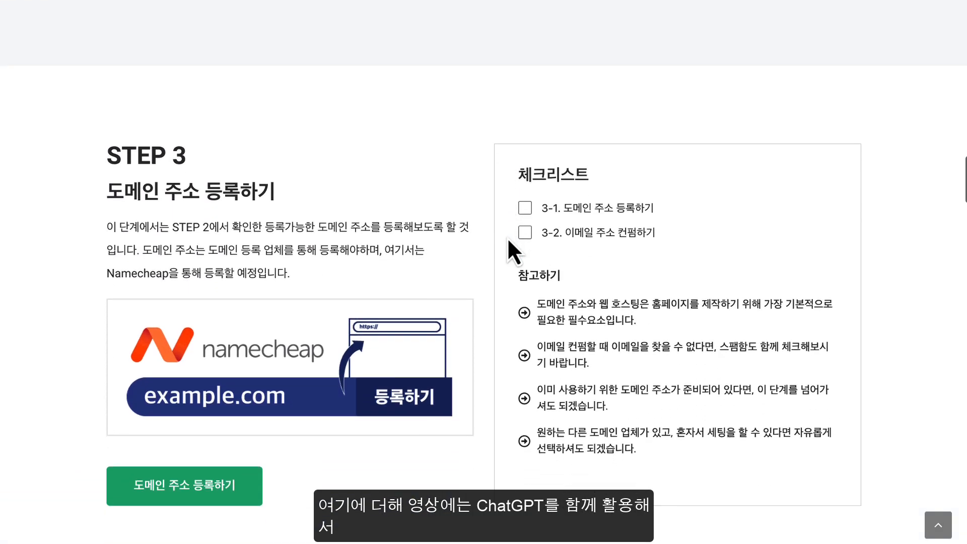
{"action": "scroll", "coordinate": [507, 238], "scroll_direction": "down", "scroll_amount": 8}
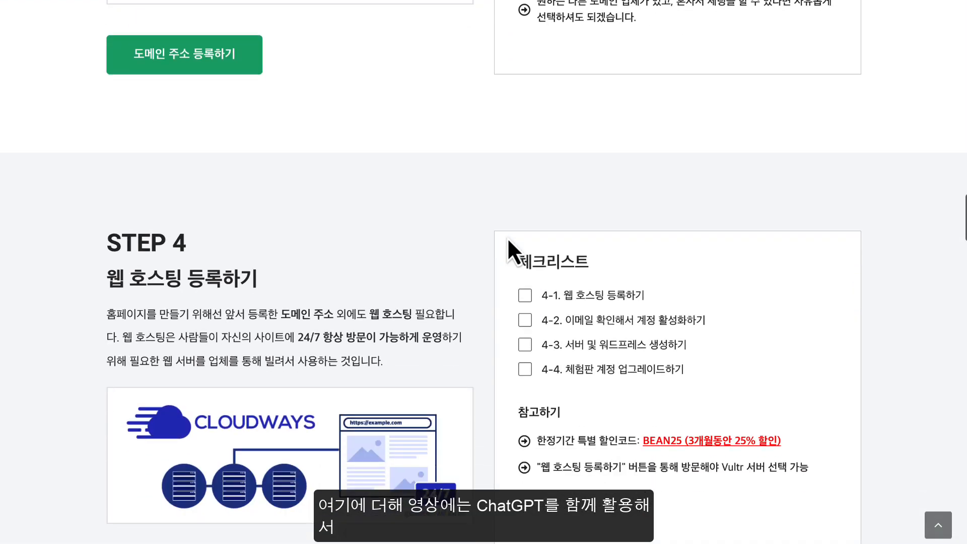
{"action": "scroll", "coordinate": [506, 237], "scroll_direction": "down", "scroll_amount": 15}
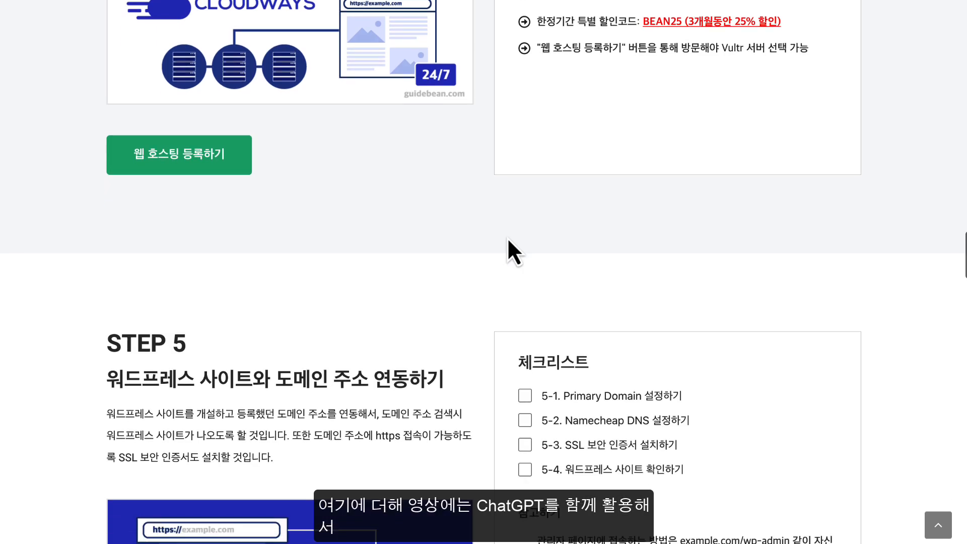
{"action": "scroll", "coordinate": [507, 237], "scroll_direction": "down", "scroll_amount": 10}
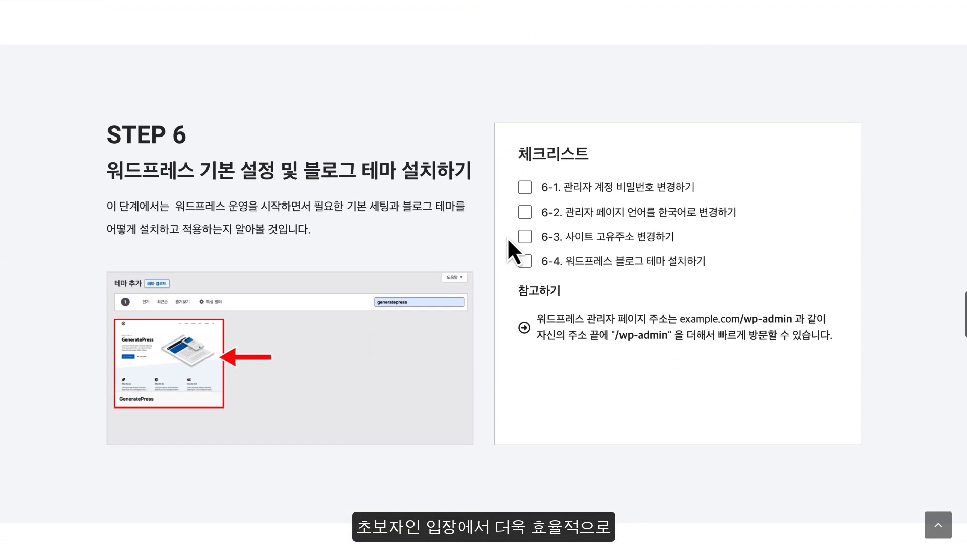
{"action": "scroll", "coordinate": [507, 237], "scroll_direction": "up", "scroll_amount": 20}
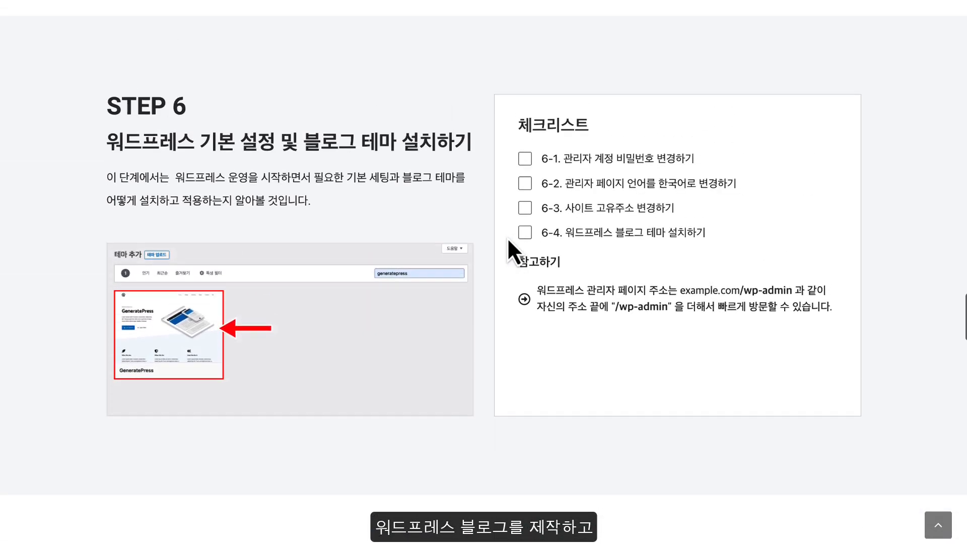
{"action": "scroll", "coordinate": [506, 237], "scroll_direction": "up", "scroll_amount": 15}
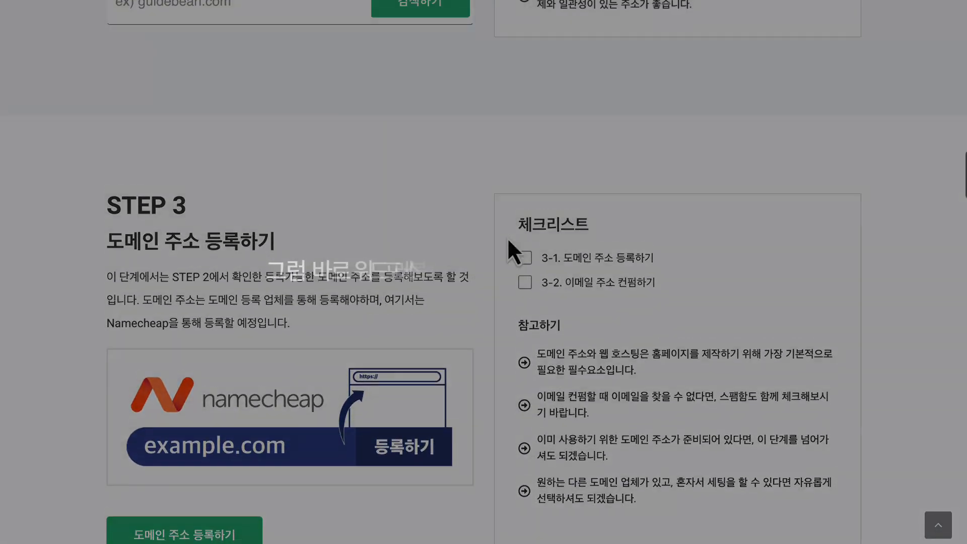
{"action": "scroll", "coordinate": [507, 237], "scroll_direction": "up", "scroll_amount": 10}
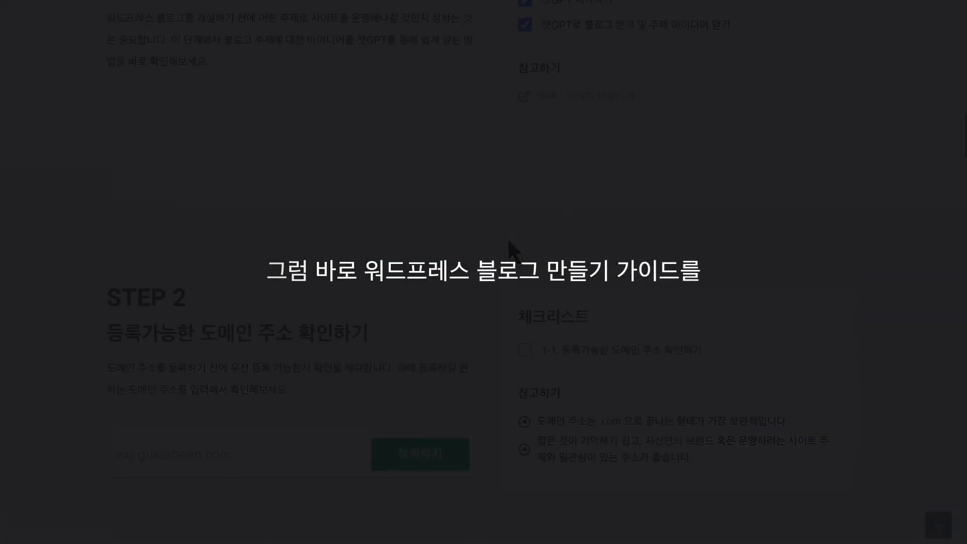
{"action": "scroll", "coordinate": [508, 240], "scroll_direction": "up", "scroll_amount": 15}
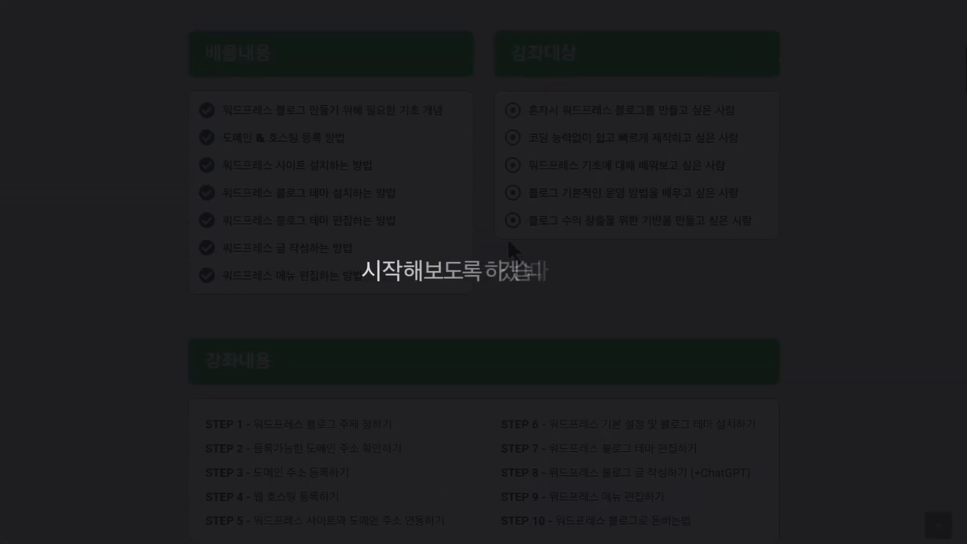
{"action": "scroll", "coordinate": [509, 248], "scroll_direction": "up", "scroll_amount": 5}
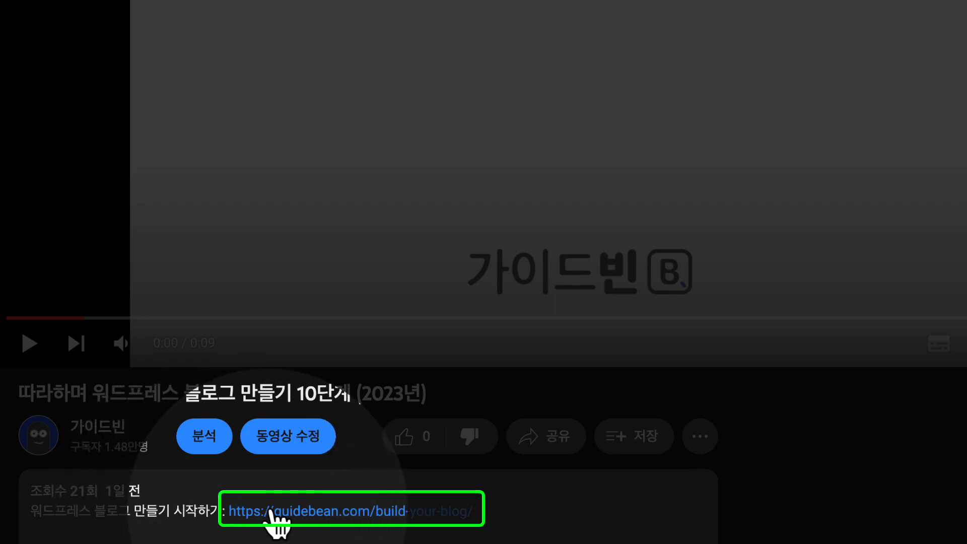
{"action": "left_click", "coordinate": [302, 514]}
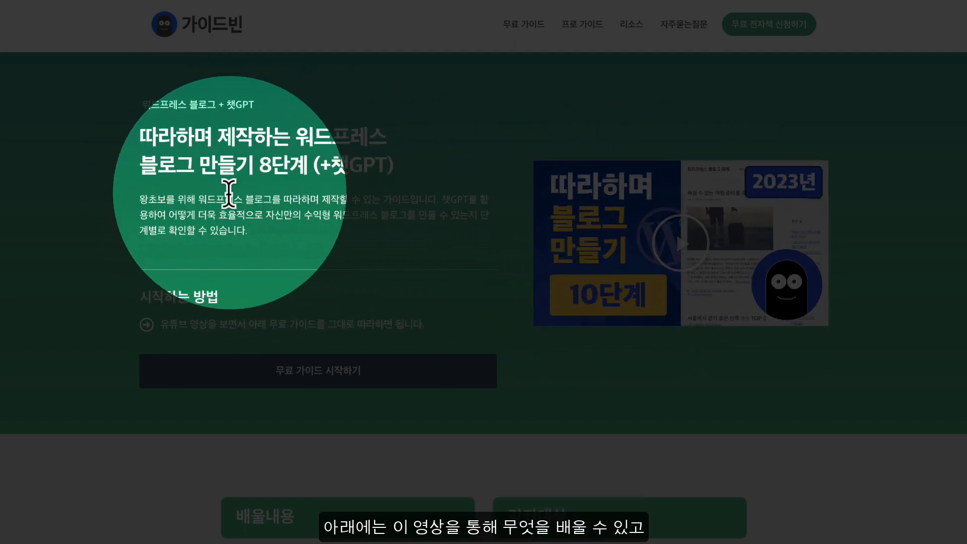
{"action": "scroll", "coordinate": [216, 231], "scroll_direction": "down", "scroll_amount": 10}
{"action": "scroll", "coordinate": [359, 171], "scroll_direction": "up", "scroll_amount": 1}
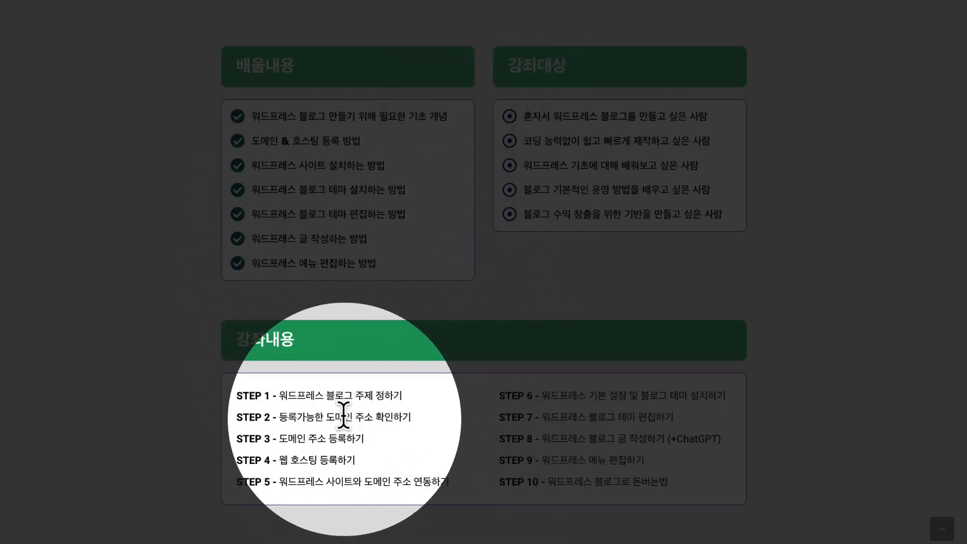
{"action": "scroll", "coordinate": [347, 355], "scroll_direction": "down", "scroll_amount": 9}
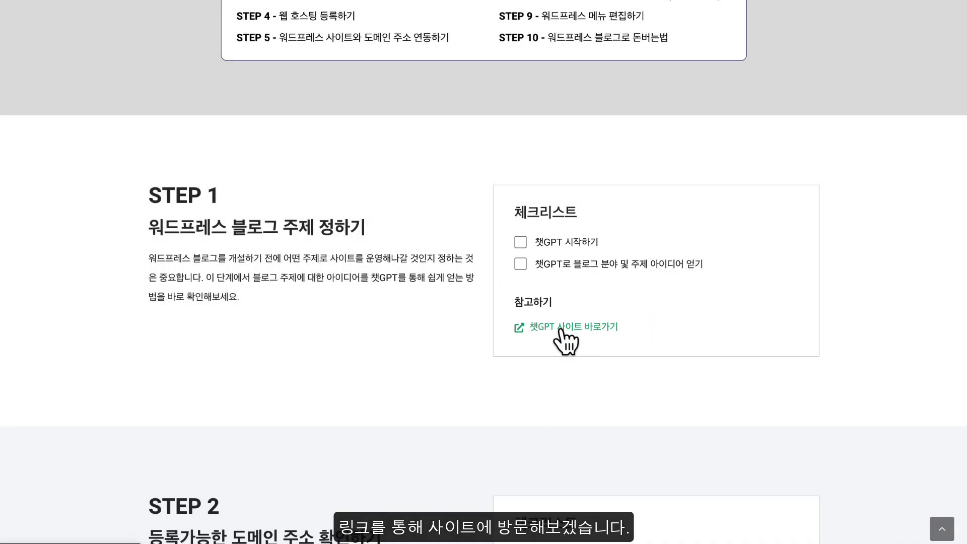
Go from the guide's STEP 1 link to the OpenAI site and start a ChatGPT chat
{"action": "left_click", "coordinate": [560, 328]}
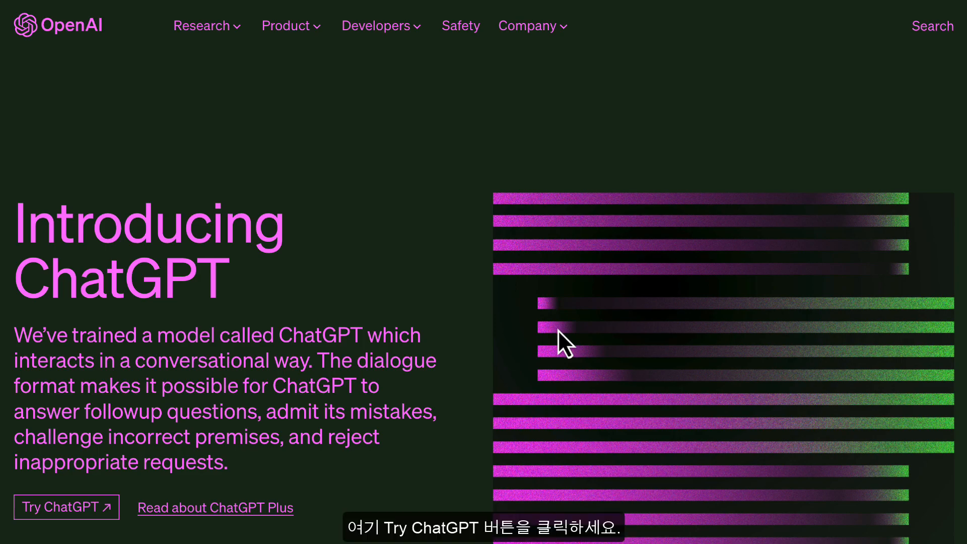
{"action": "scroll", "coordinate": [558, 330], "scroll_direction": "down", "scroll_amount": 2}
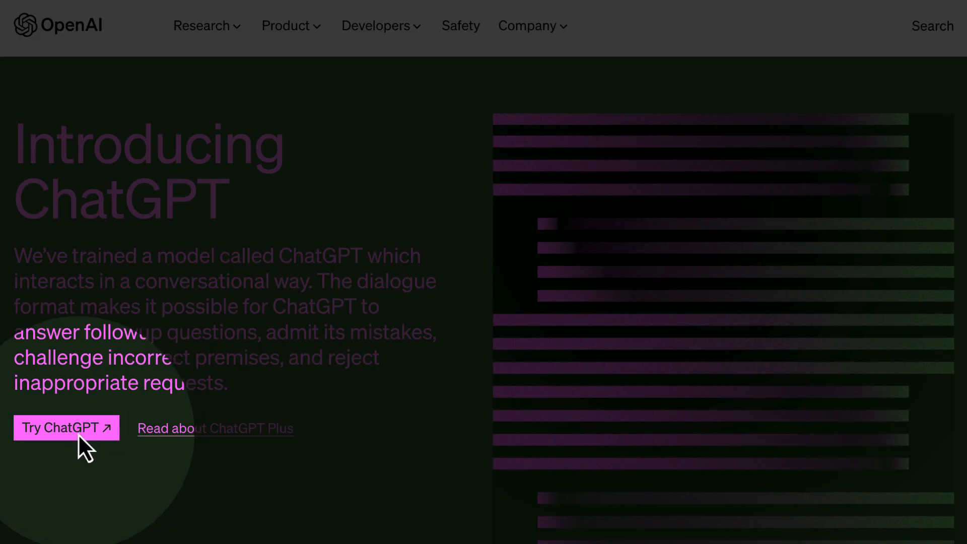
{"action": "left_click", "coordinate": [78, 434]}
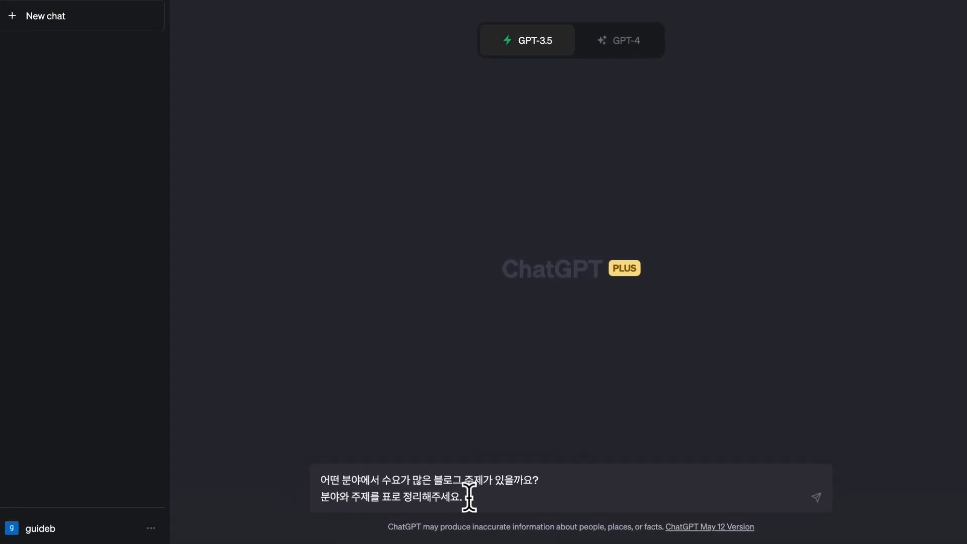
Send the in-demand blog topics prompt and receive a table of eight fields with topics
{"action": "key", "text": "Return"}
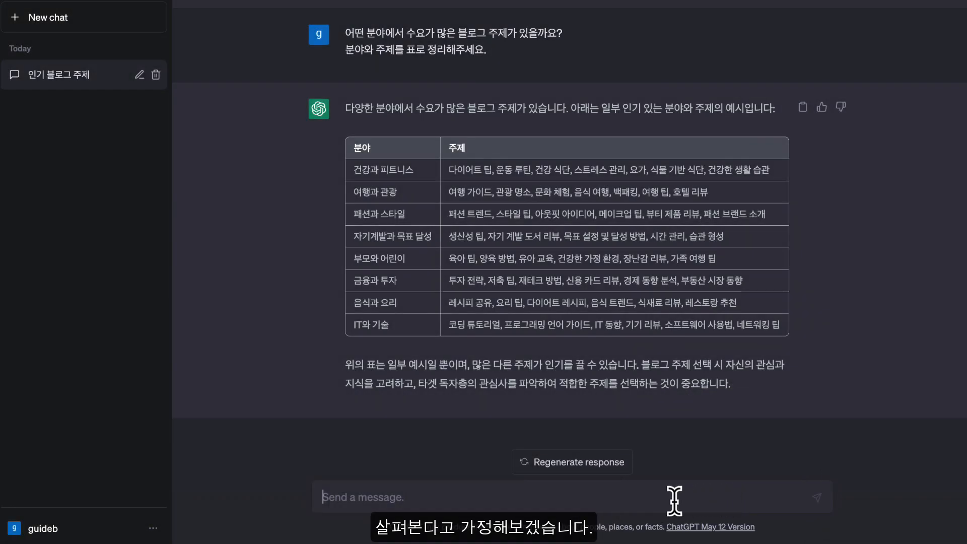
Send a follow-up asking for a table of diet-blog subtopics with post ideas
{"action": "left_click", "coordinate": [339, 496]}
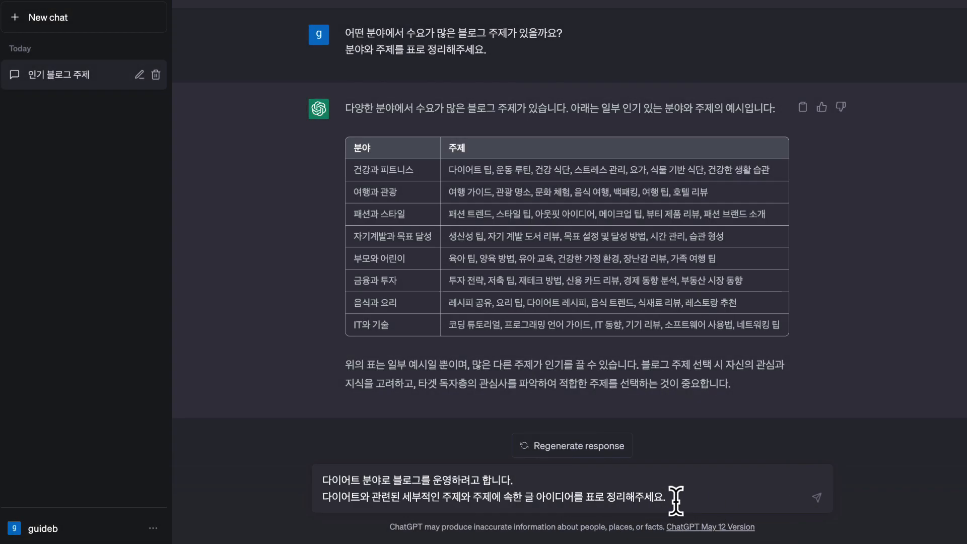
{"action": "key", "text": "Return"}
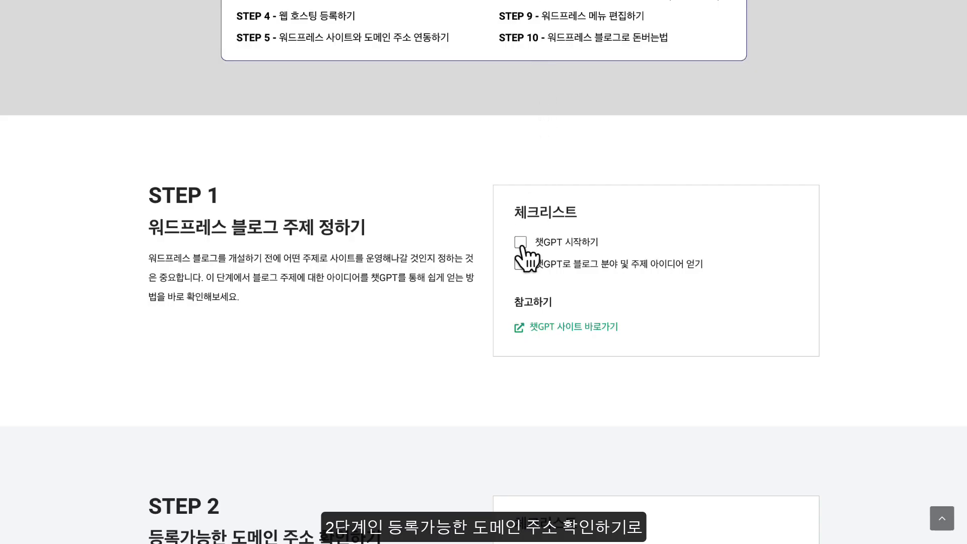
Mark the STEP 1 ChatGPT checklist item as done and continue to STEP 2
{"action": "left_click", "coordinate": [521, 265]}
{"action": "scroll", "coordinate": [524, 277], "scroll_direction": "down", "scroll_amount": 6}
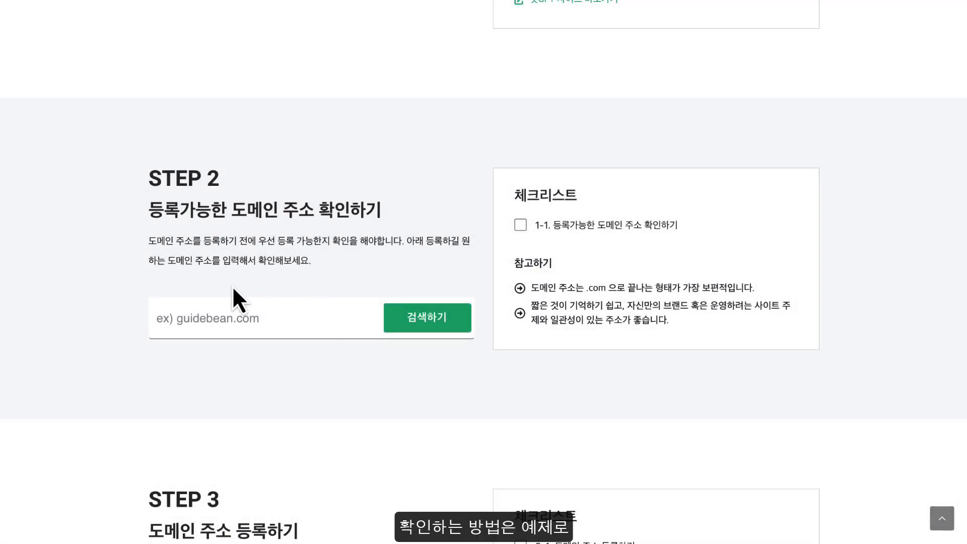
Check that travebean.com is available to register
{"action": "left_click", "coordinate": [157, 316]}
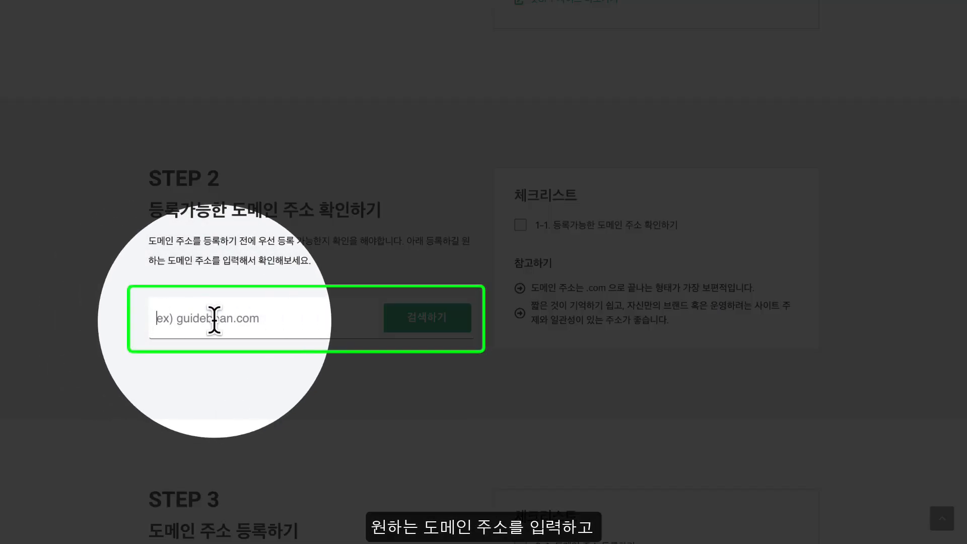
{"action": "type", "text": "travebean.com"}
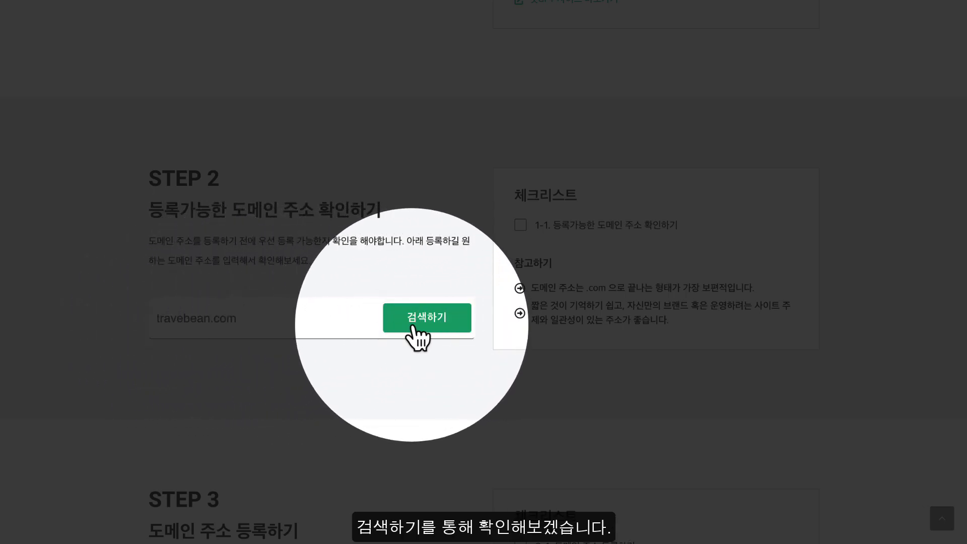
{"action": "left_click", "coordinate": [398, 323]}
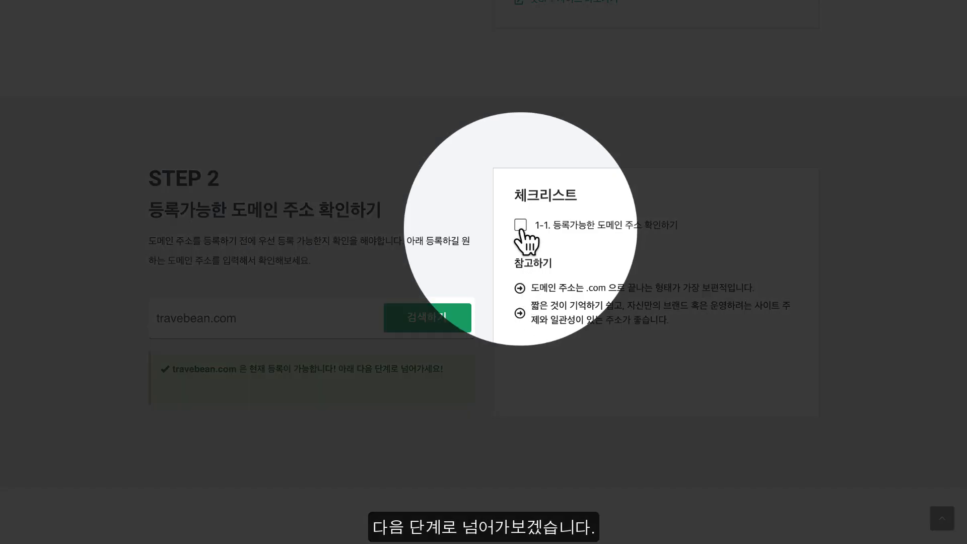
Tick checklist item 1-1 and continue to STEP 3
{"action": "left_click", "coordinate": [520, 225]}
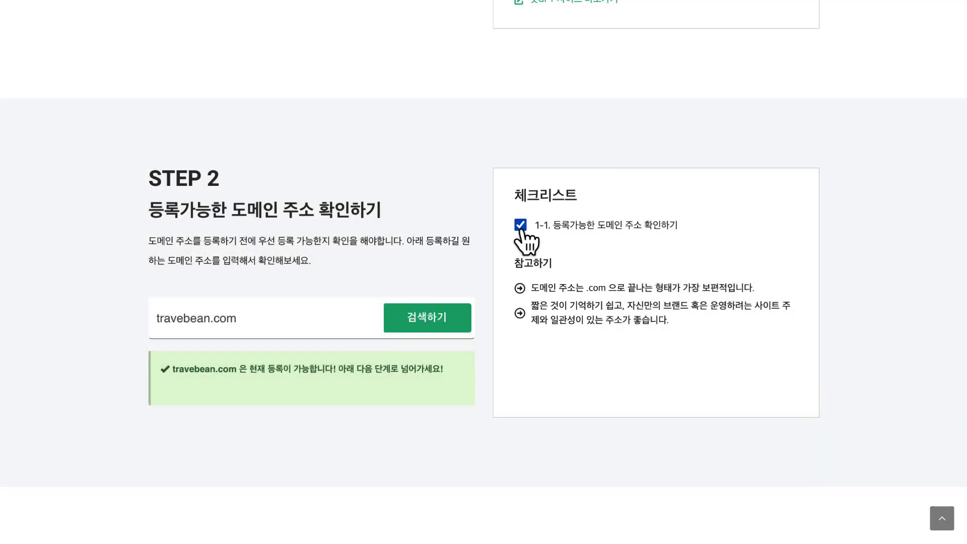
{"action": "scroll", "coordinate": [521, 230], "scroll_direction": "down", "scroll_amount": 2}
{"action": "scroll", "coordinate": [521, 230], "scroll_direction": "down", "scroll_amount": 8}
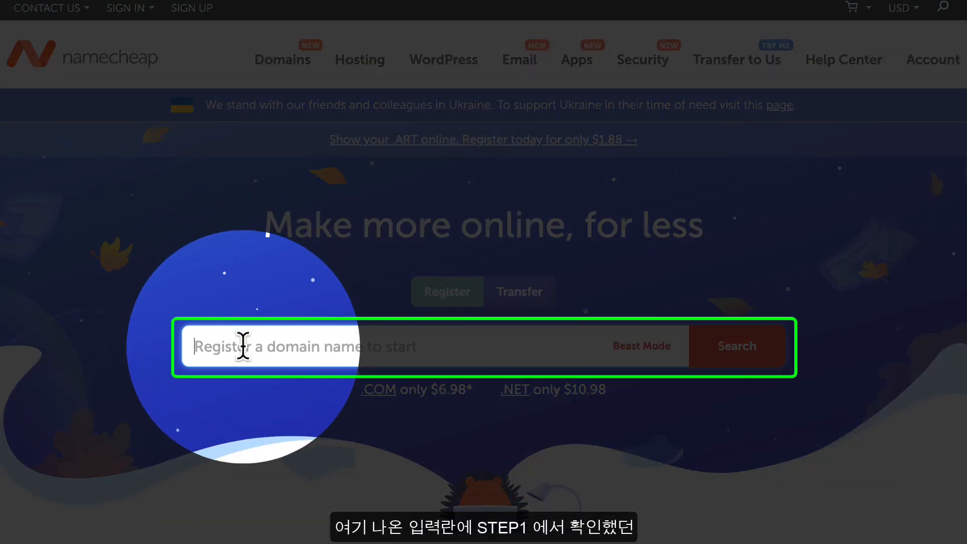
Search mentorbean.com on Namecheap and add it to the cart at $9.58/yr
{"action": "type", "text": "mentorbean.com"}
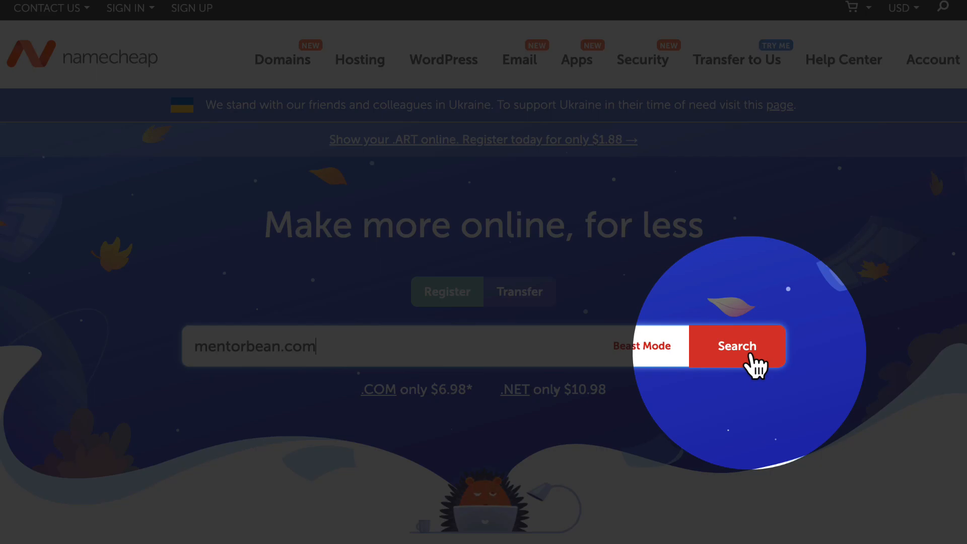
{"action": "left_click", "coordinate": [750, 355]}
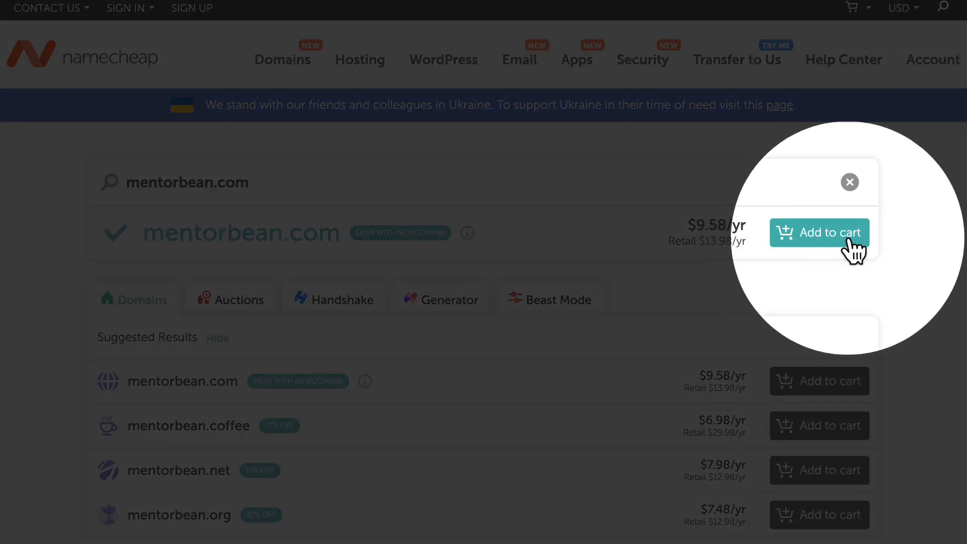
{"action": "left_click", "coordinate": [845, 240]}
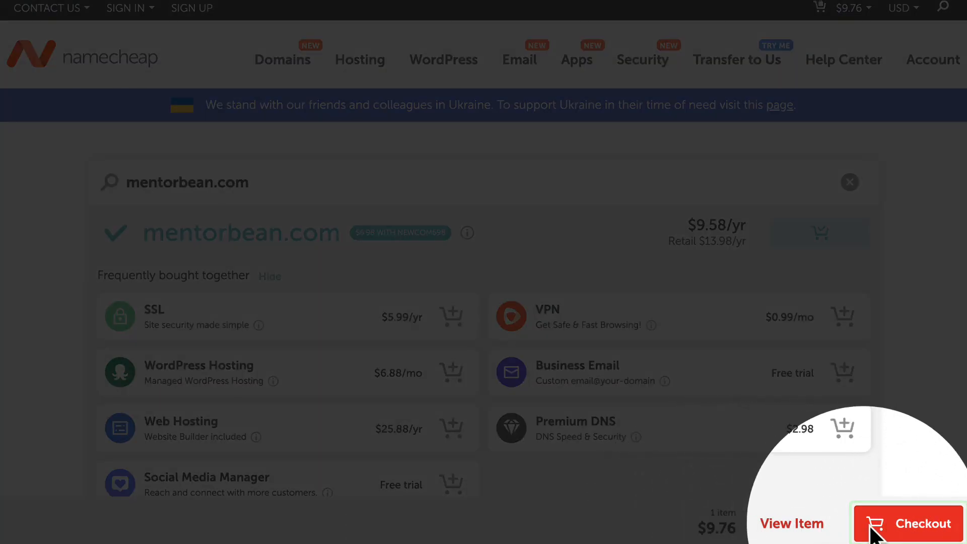
Check out mentorbean.com with a 1 Year registration and confirm the $9.76 order
{"action": "left_click", "coordinate": [919, 526]}
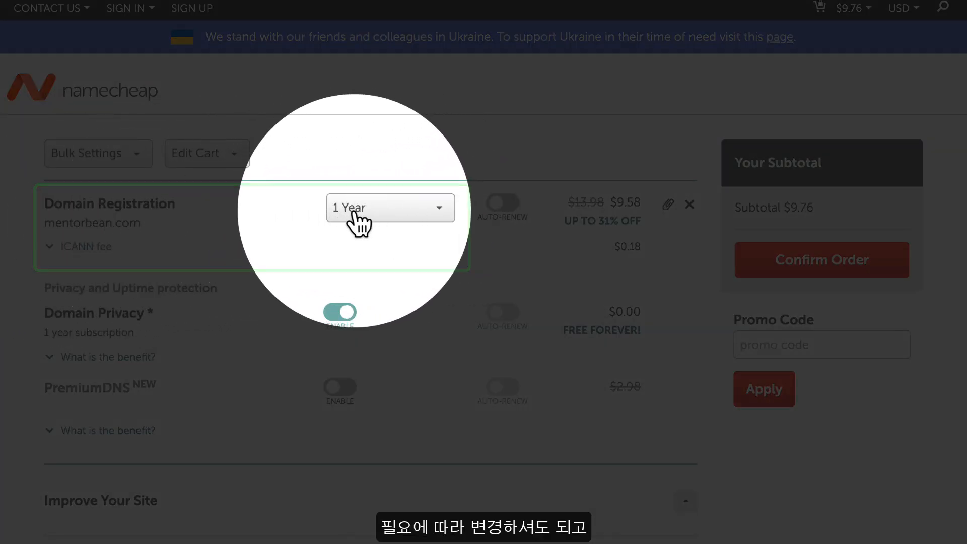
{"action": "left_click", "coordinate": [367, 214]}
{"action": "left_click", "coordinate": [362, 234]}
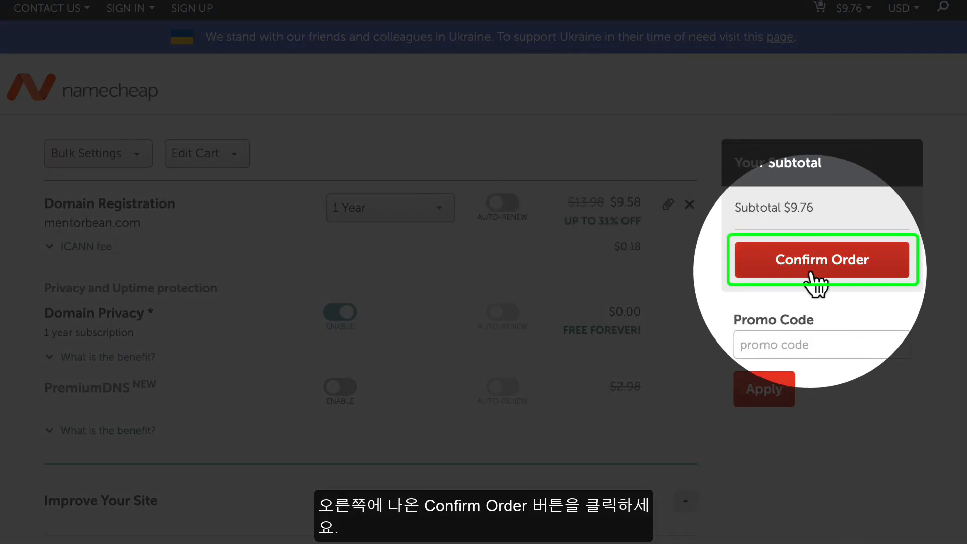
{"action": "left_click", "coordinate": [820, 266]}
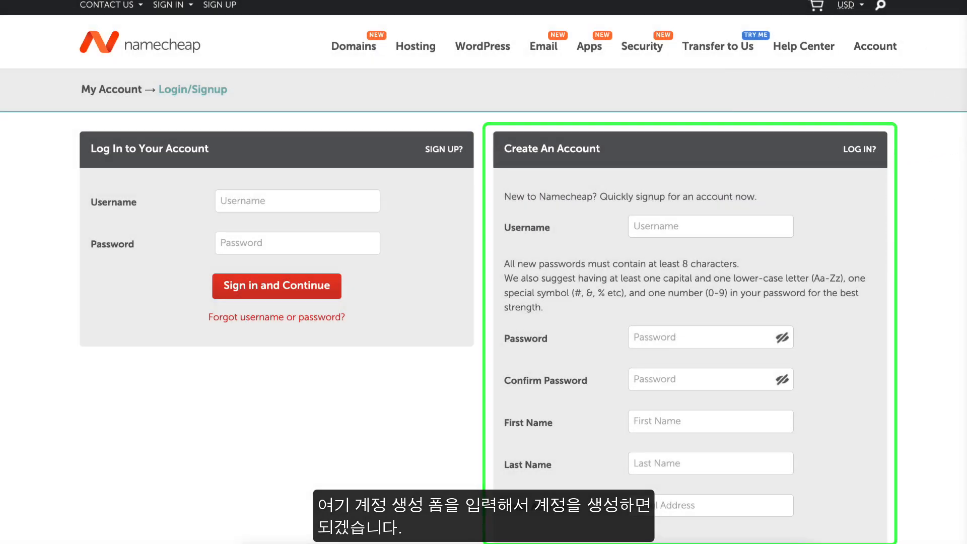
Enter a username and the account password, then confirm the password
{"action": "scroll", "coordinate": [484, 271], "scroll_direction": "down", "scroll_amount": 2}
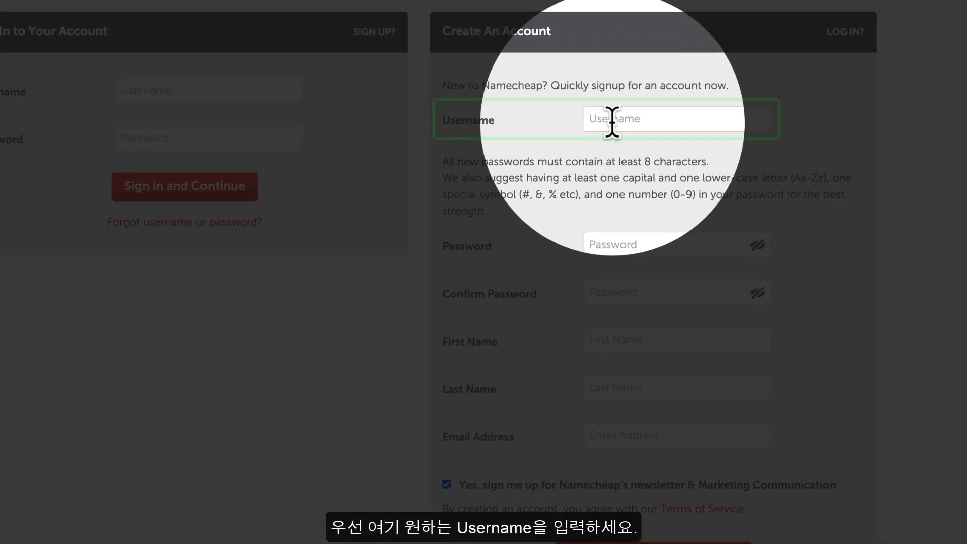
{"action": "left_click", "coordinate": [642, 106]}
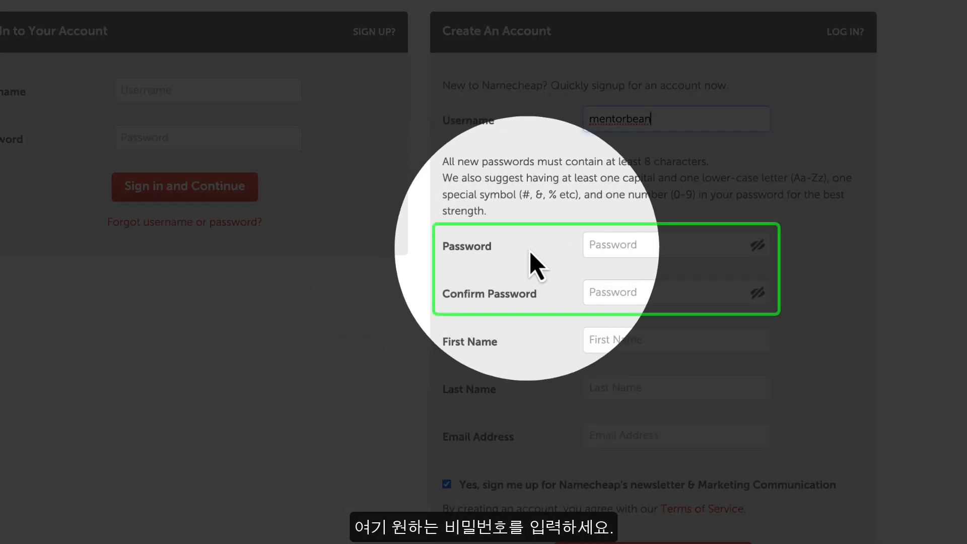
{"action": "left_click", "coordinate": [614, 245]}
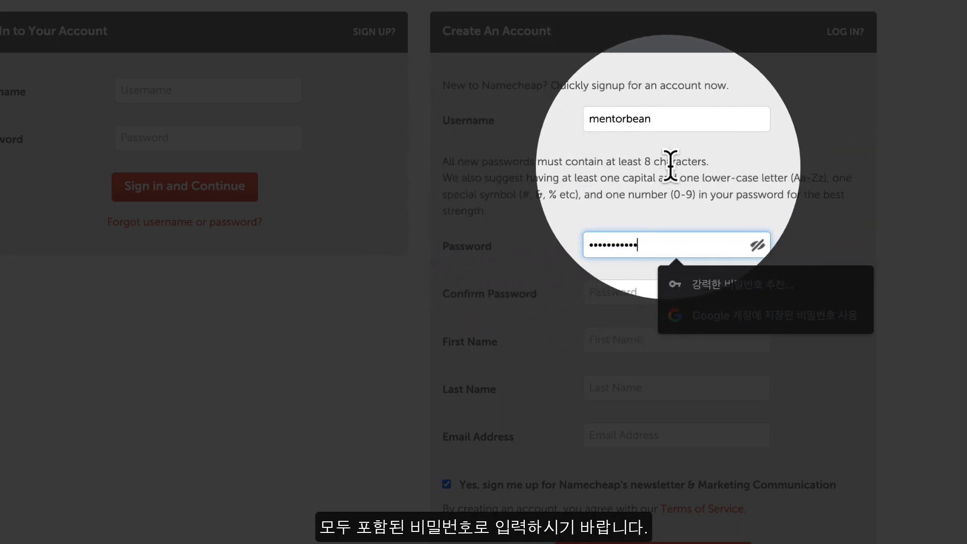
{"action": "key", "text": "Tab"}
{"action": "type", "text": "•"}
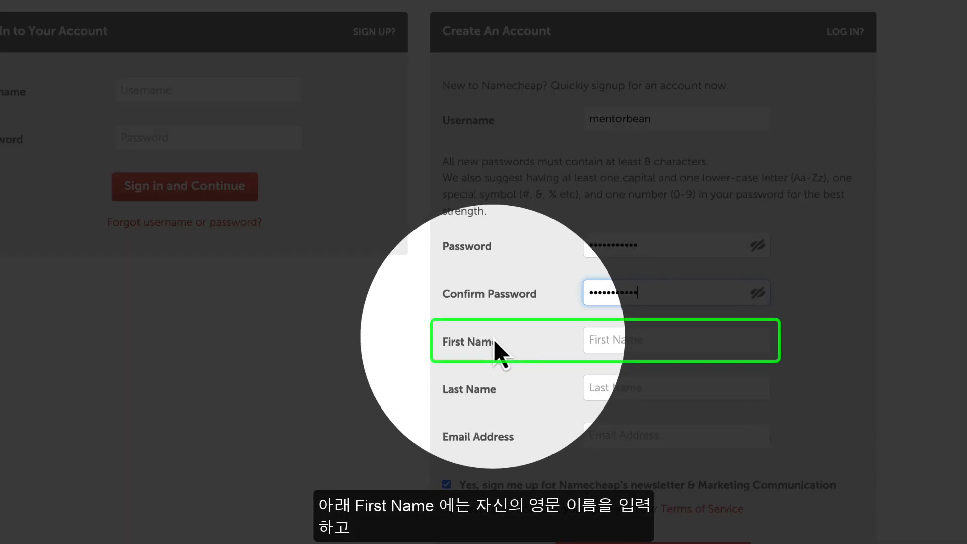
Fill in the contact's name and e-mail, keep the newsletter on, and create the account
{"action": "left_click", "coordinate": [602, 341]}
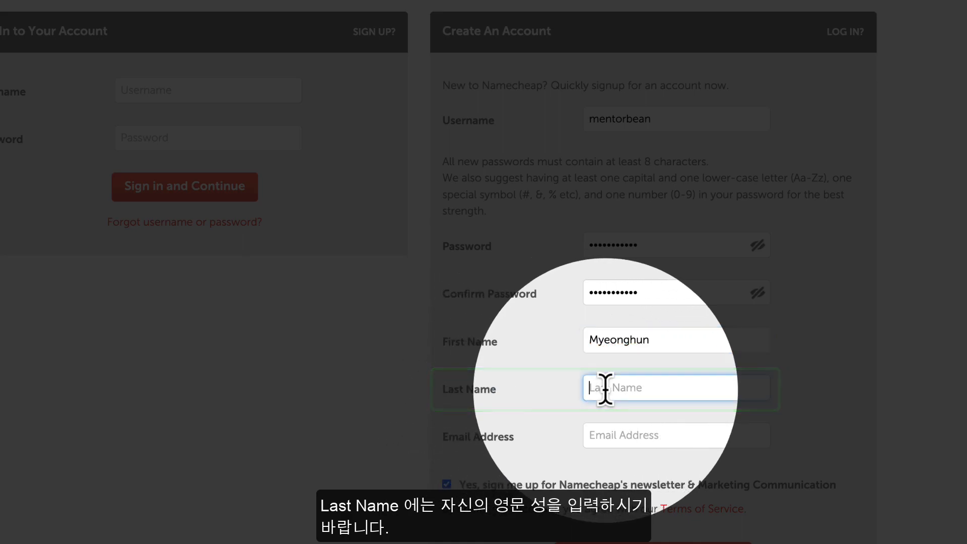
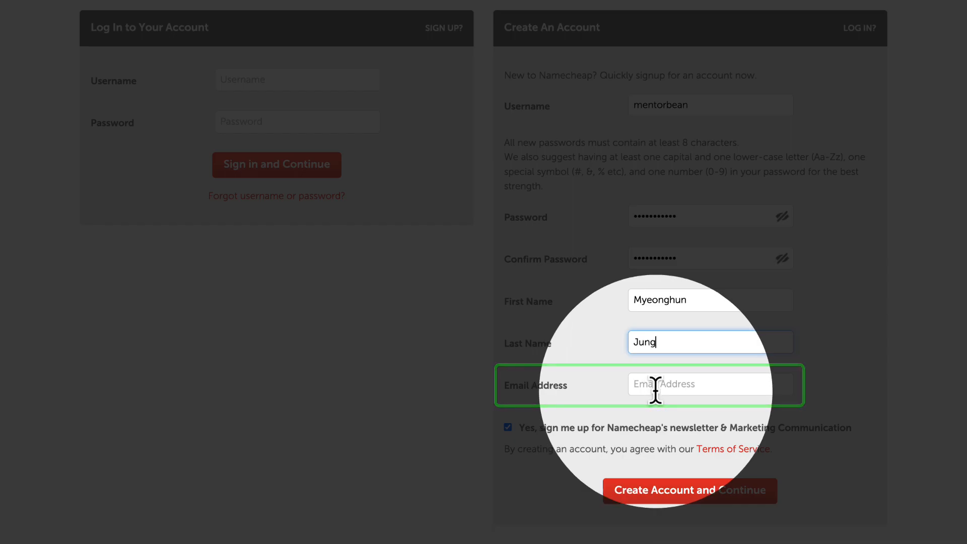
{"action": "left_click", "coordinate": [655, 385]}
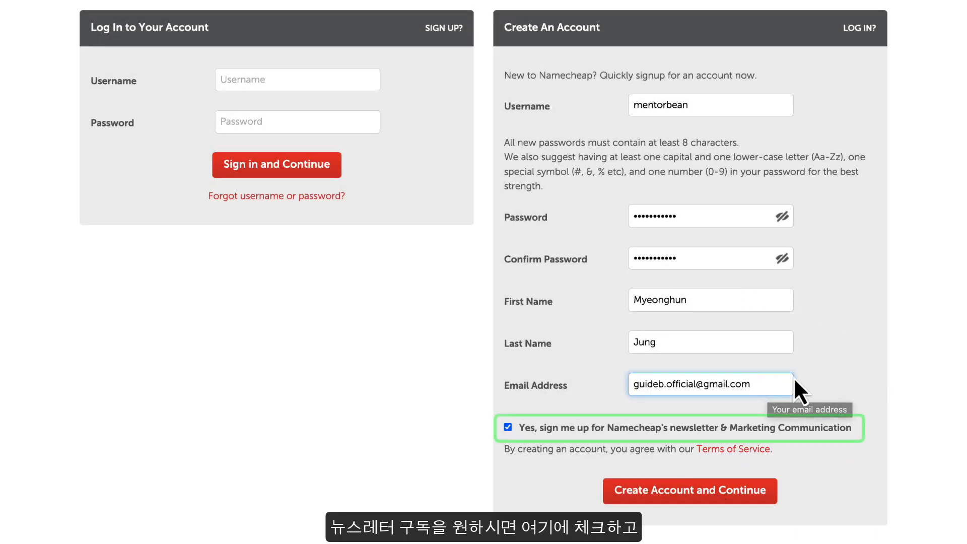
{"action": "double_click", "coordinate": [505, 428]}
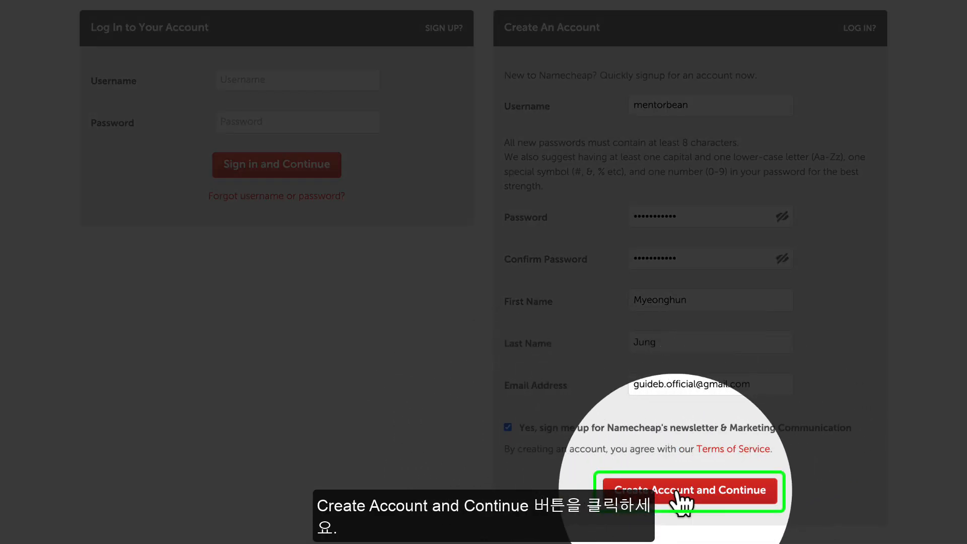
{"action": "left_click", "coordinate": [677, 493]}
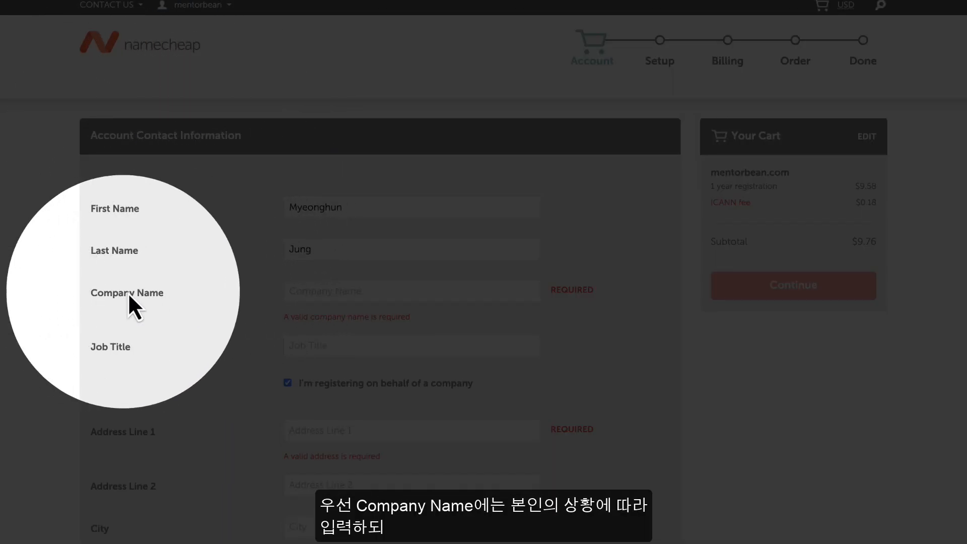
Enter 'Bean Agency' as the Company Name in the account contact form
{"action": "left_click", "coordinate": [323, 292]}
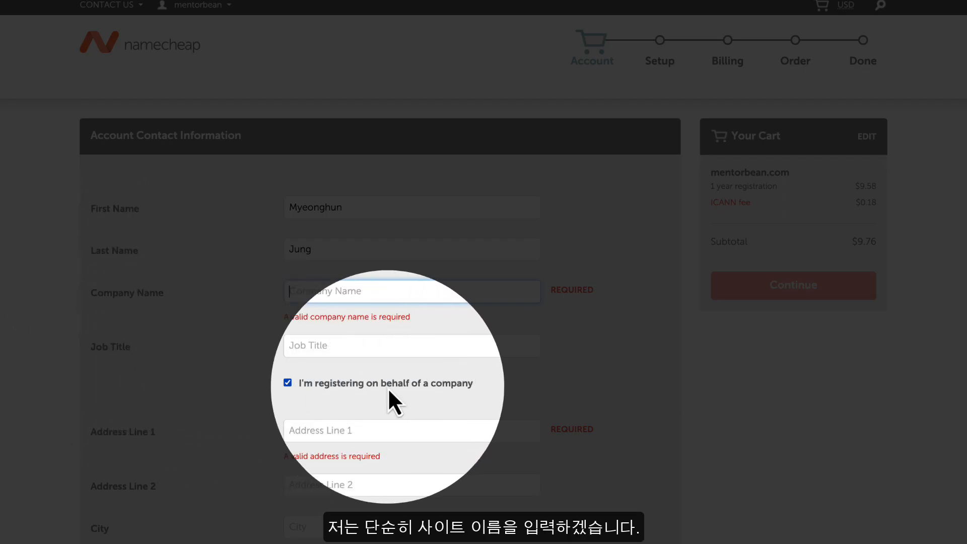
{"action": "type", "text": "Bean Agency"}
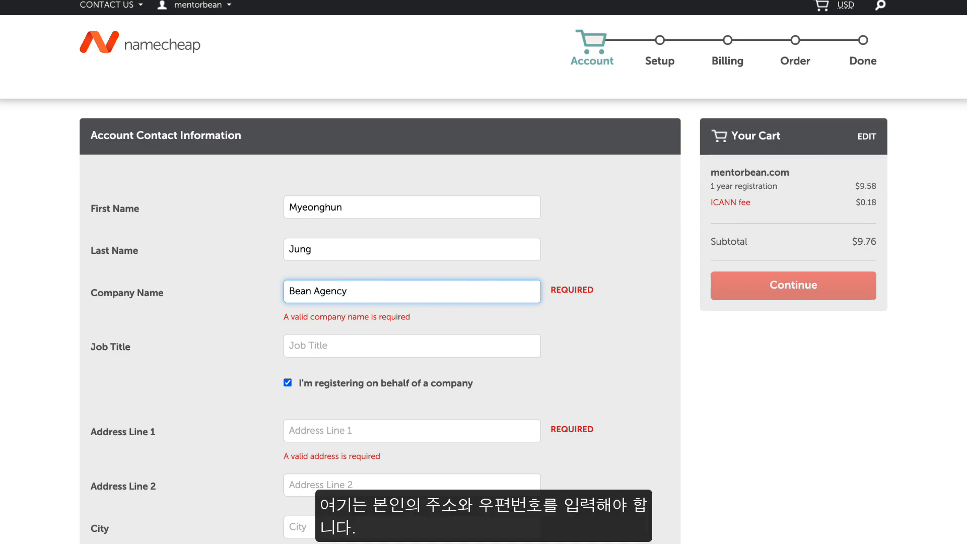
{"action": "scroll", "coordinate": [483, 272], "scroll_direction": "down", "scroll_amount": 7}
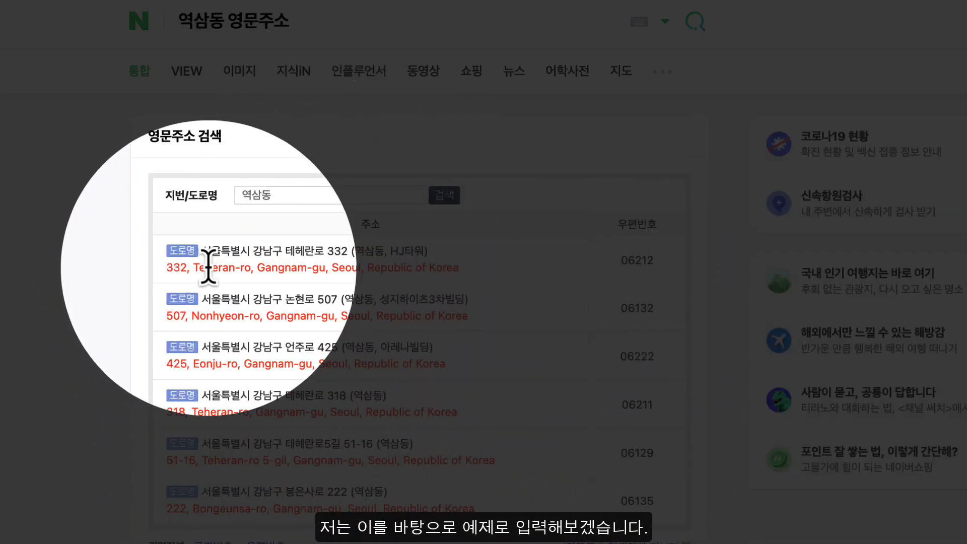
Select the first English 역삼동 address and its postal code in Naver's 영문주소 results
{"action": "left_click_drag", "start_coordinate": [167, 267], "coordinate": [659, 258]}
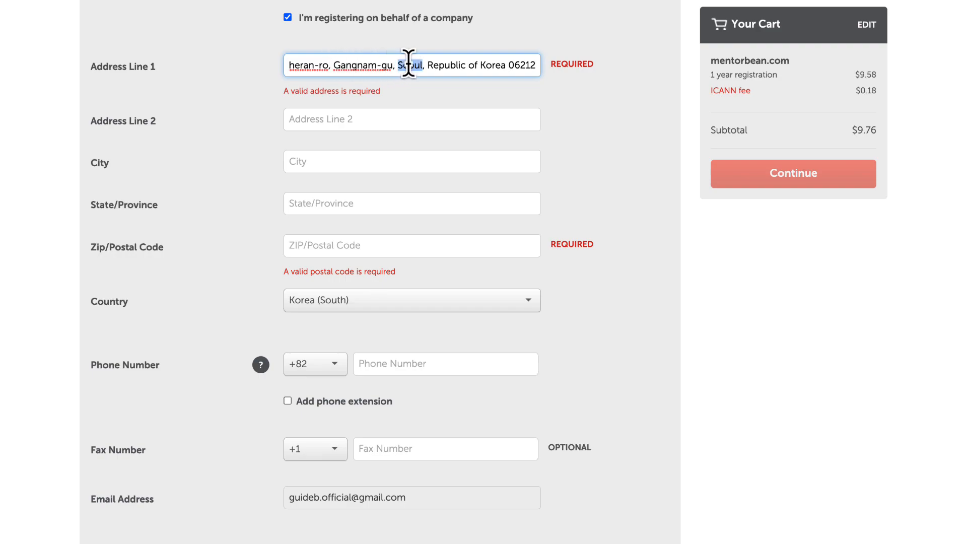
Move the city and postal code into their own fields, add a phone number, and pass Whois review
{"action": "left_click", "coordinate": [327, 156]}
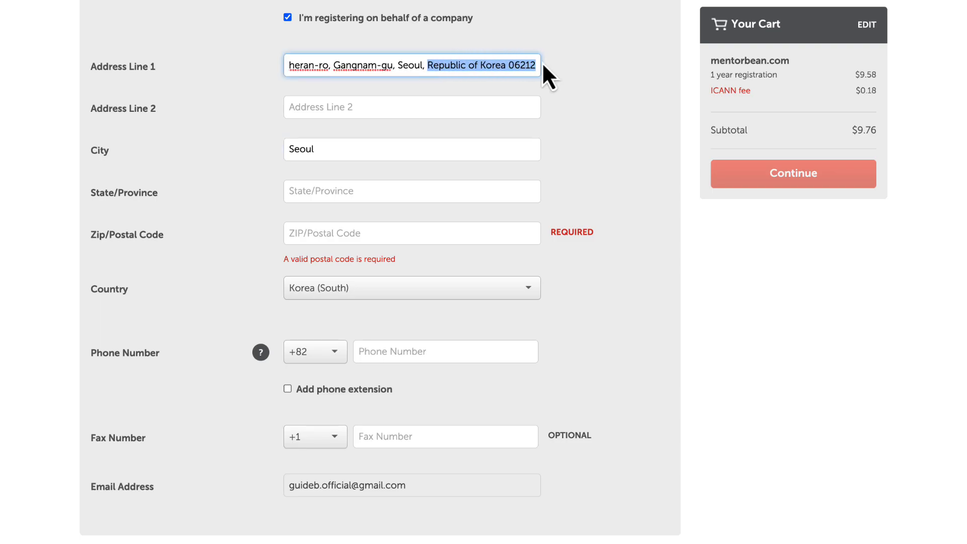
{"action": "double_click", "coordinate": [517, 65]}
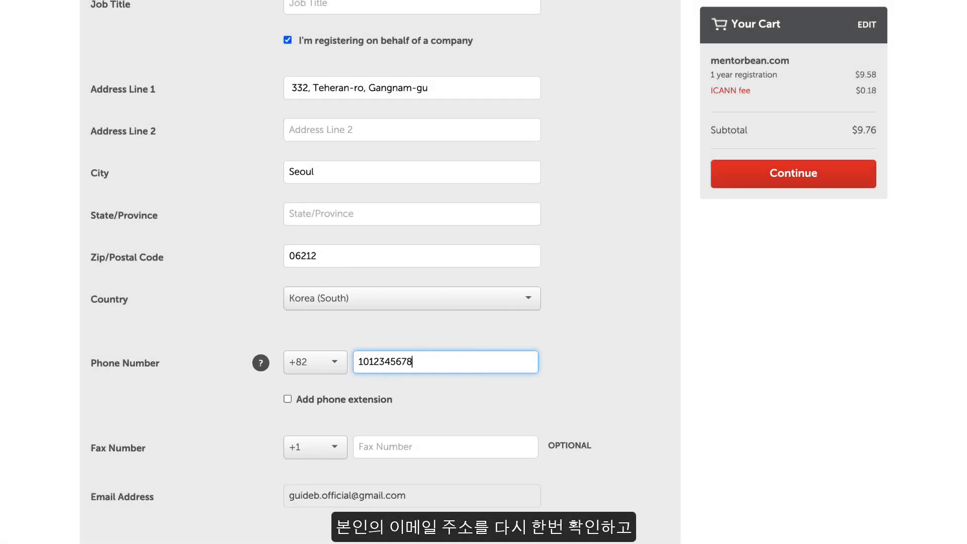
{"action": "scroll", "coordinate": [373, 362], "scroll_direction": "down", "scroll_amount": 3}
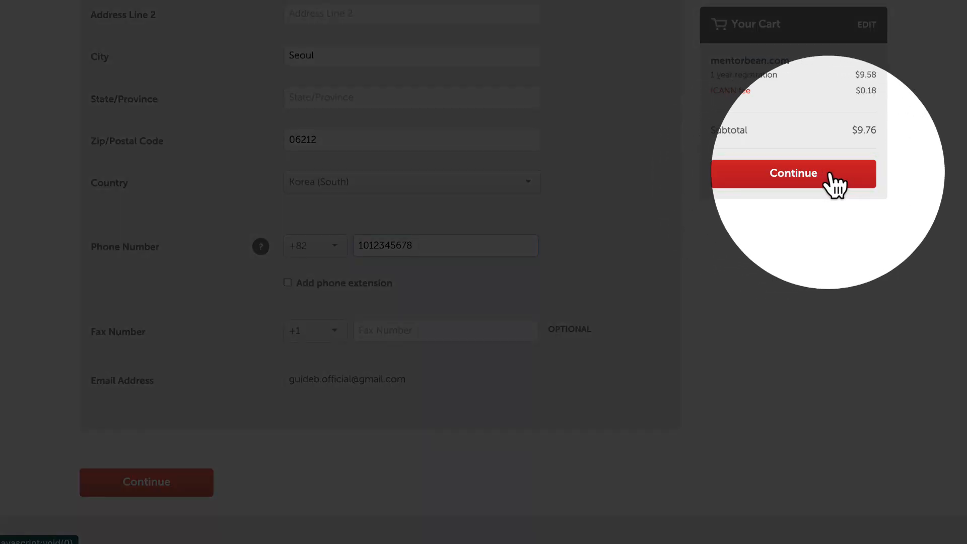
{"action": "left_click", "coordinate": [784, 174]}
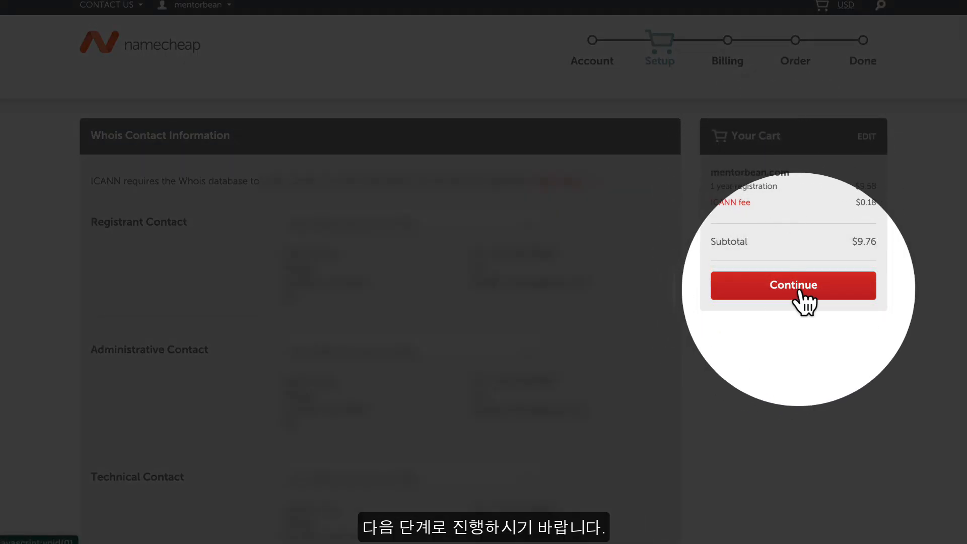
{"action": "left_click", "coordinate": [800, 290]}
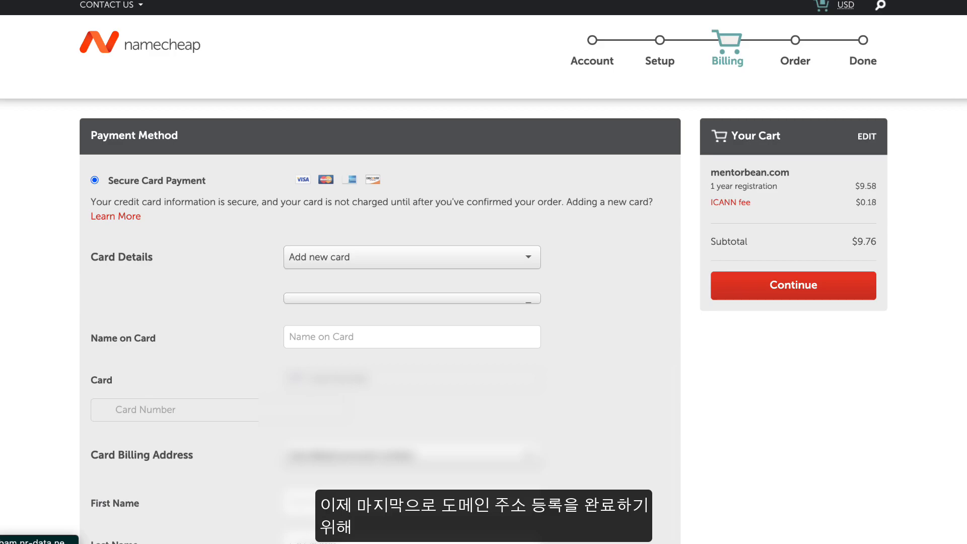
Enter the cardholder's name and card number, then continue to the mentorbean.com order review
{"action": "scroll", "coordinate": [484, 272], "scroll_direction": "down", "scroll_amount": 1}
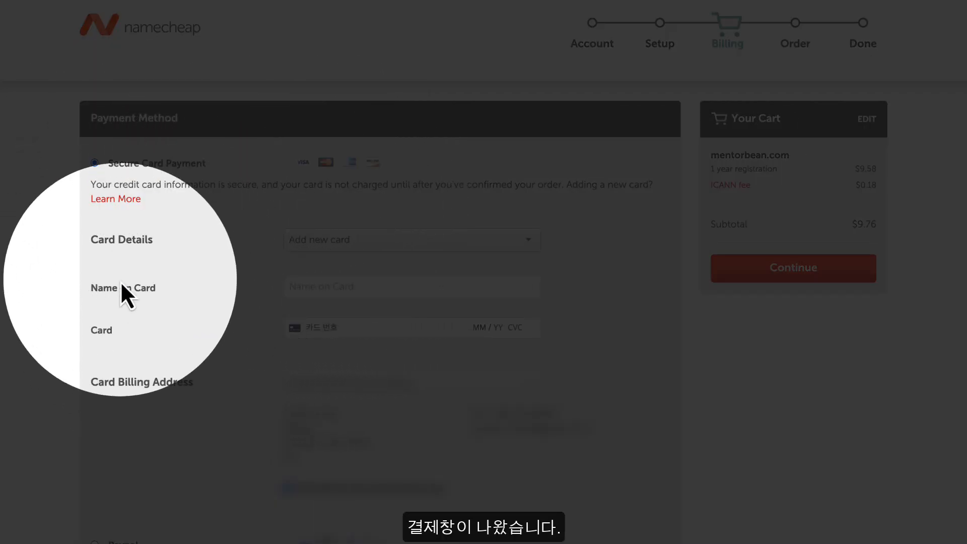
{"action": "left_click", "coordinate": [321, 286]}
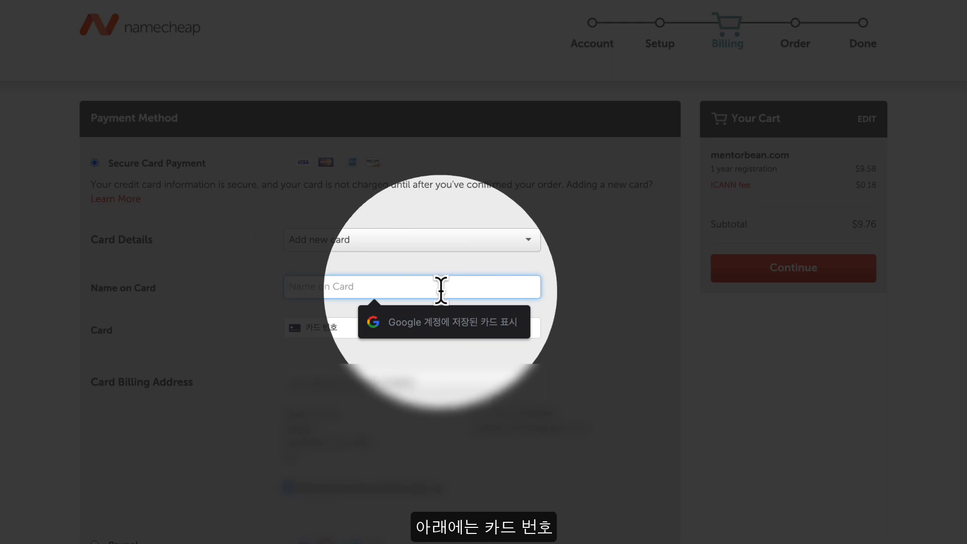
{"action": "left_click", "coordinate": [306, 327]}
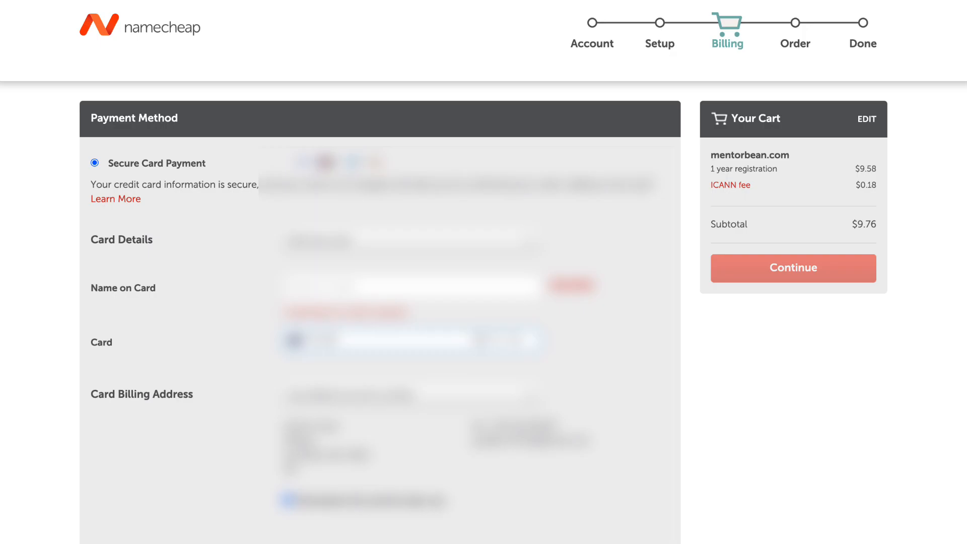
{"action": "left_click", "coordinate": [340, 287]}
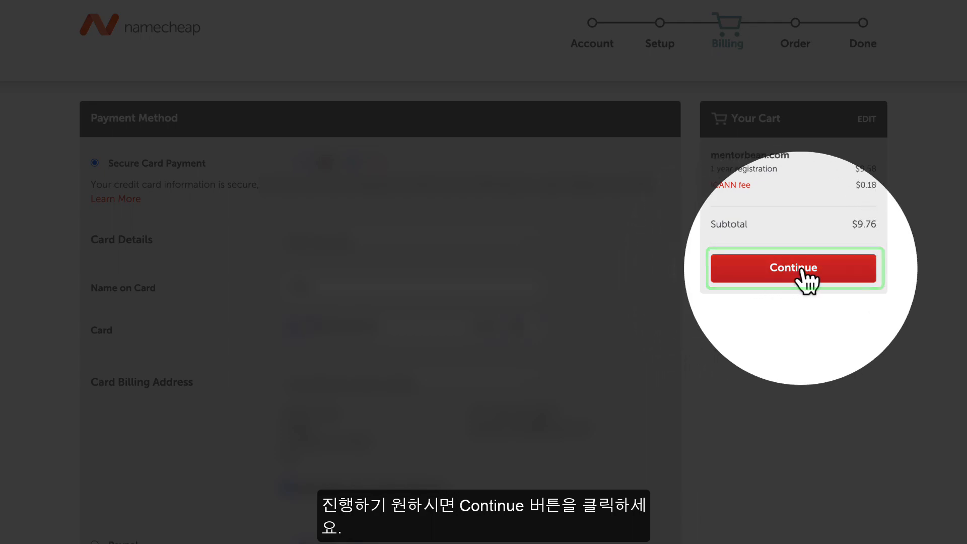
{"action": "left_click", "coordinate": [799, 269]}
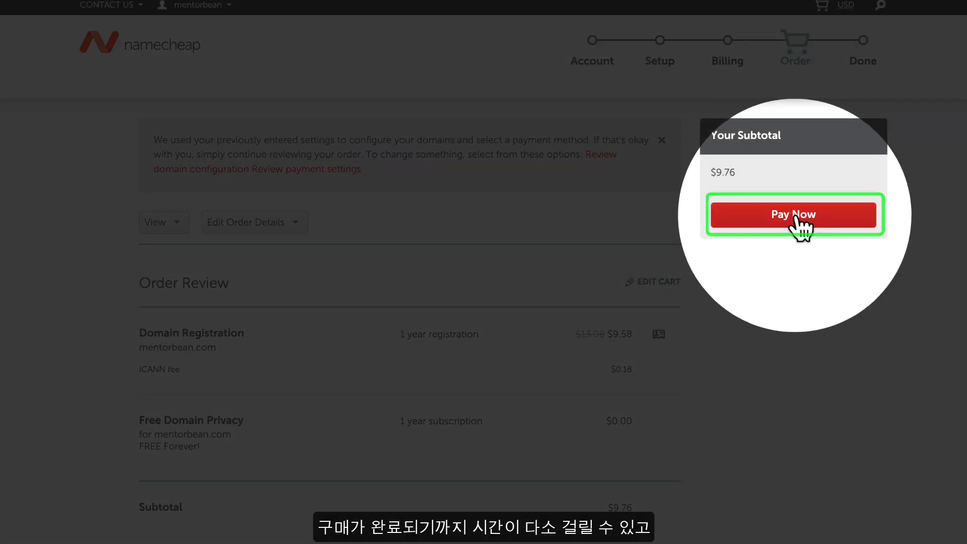
Pay $9.76 for mentorbean.com with Pay Now and close the Thank You survey
{"action": "left_click", "coordinate": [796, 216]}
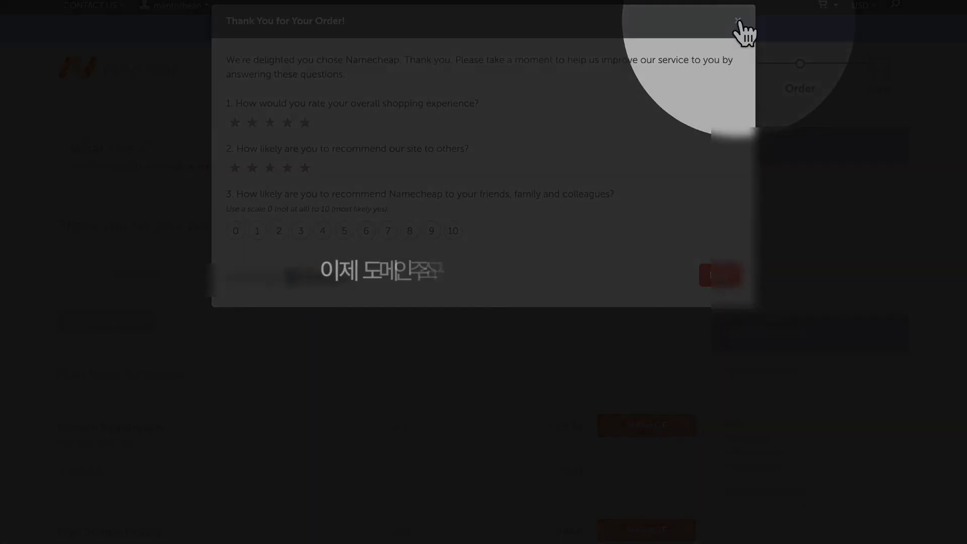
{"action": "left_click", "coordinate": [738, 21]}
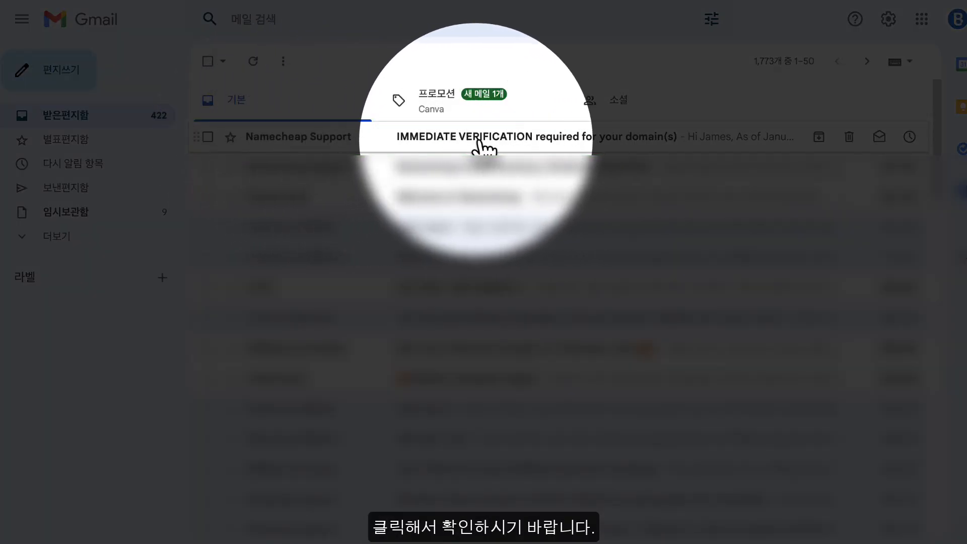
Open Namecheap Support's verification email and follow its link to verify the registrant email address
{"action": "left_click", "coordinate": [503, 137]}
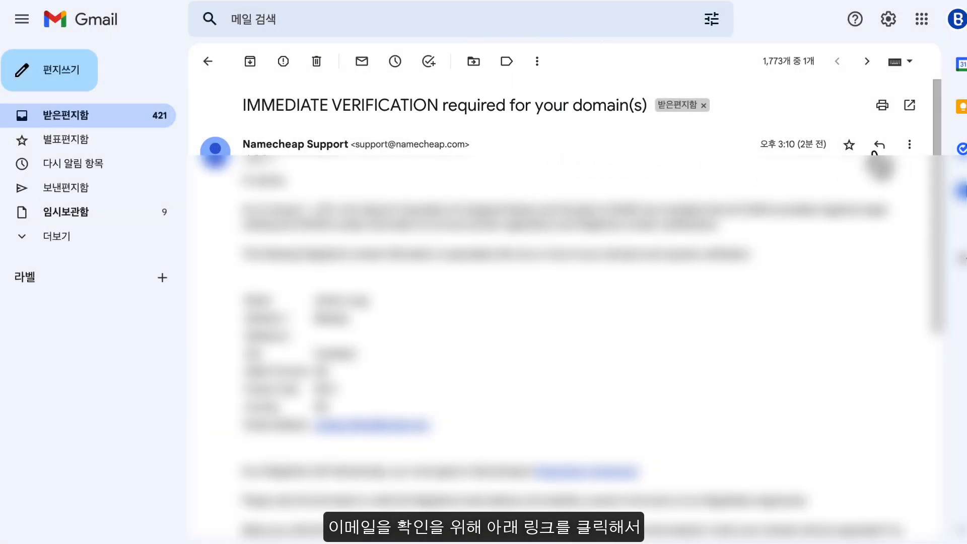
{"action": "left_click_drag", "start_coordinate": [936, 170], "coordinate": [924, 335]}
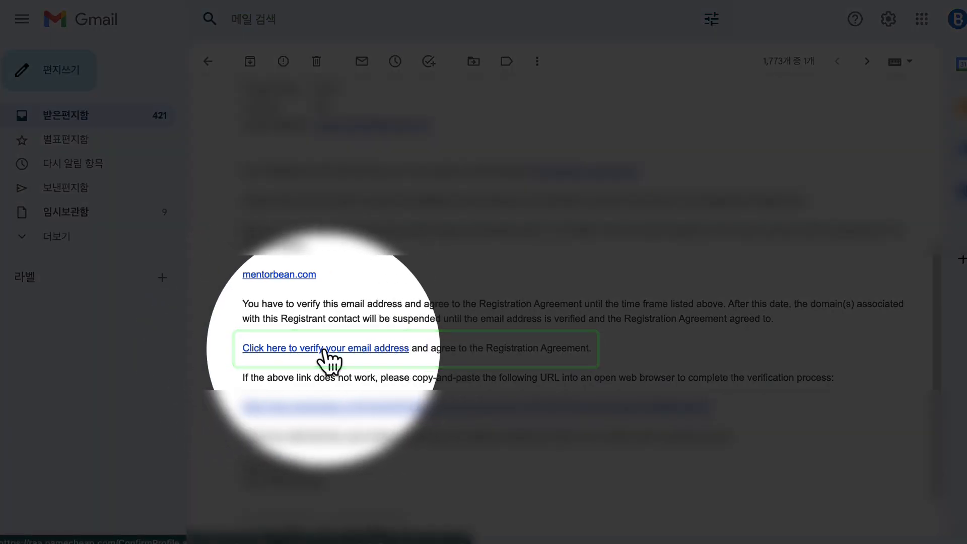
{"action": "left_click", "coordinate": [329, 349]}
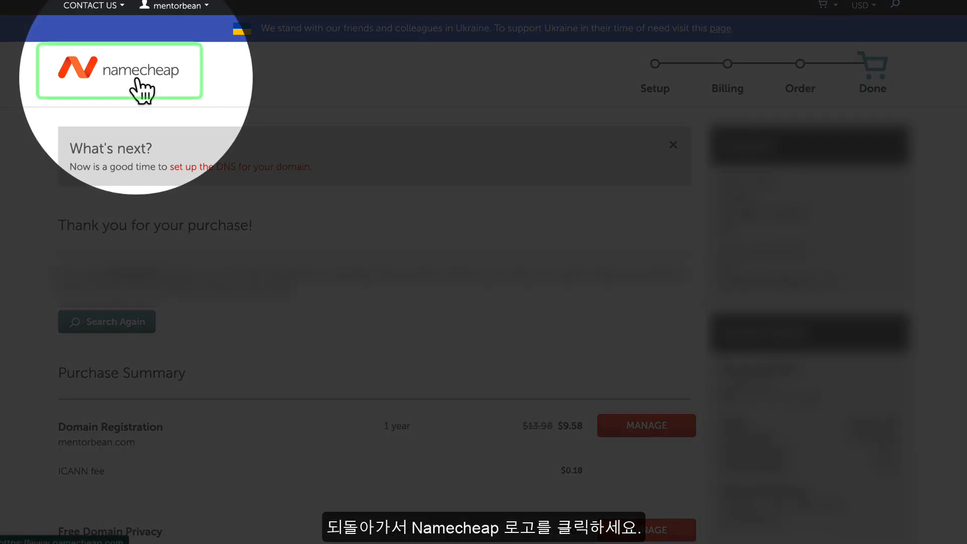
Return to the Namecheap homepage and open Domain List from the Account menu
{"action": "left_click", "coordinate": [142, 88]}
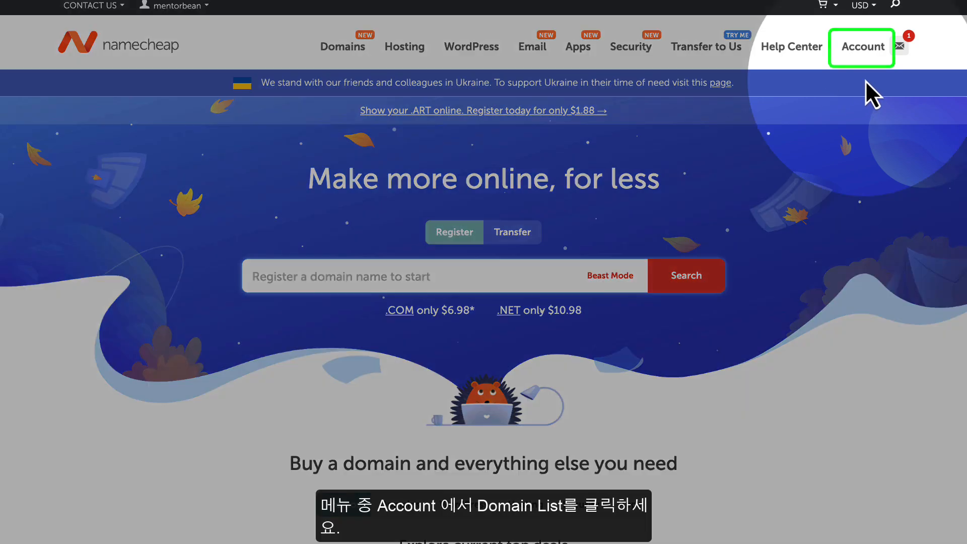
{"action": "mouse_move", "coordinate": [865, 51]}
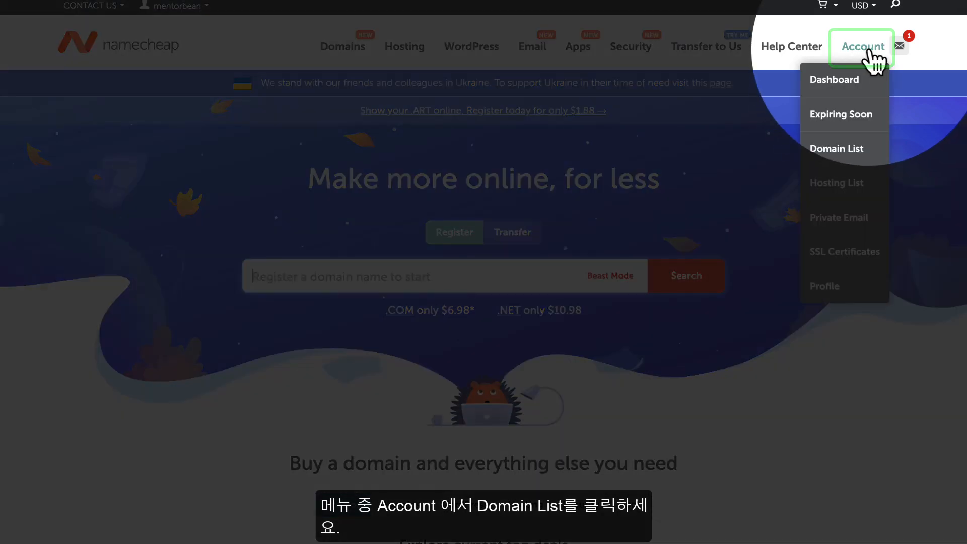
{"action": "left_click", "coordinate": [832, 154]}
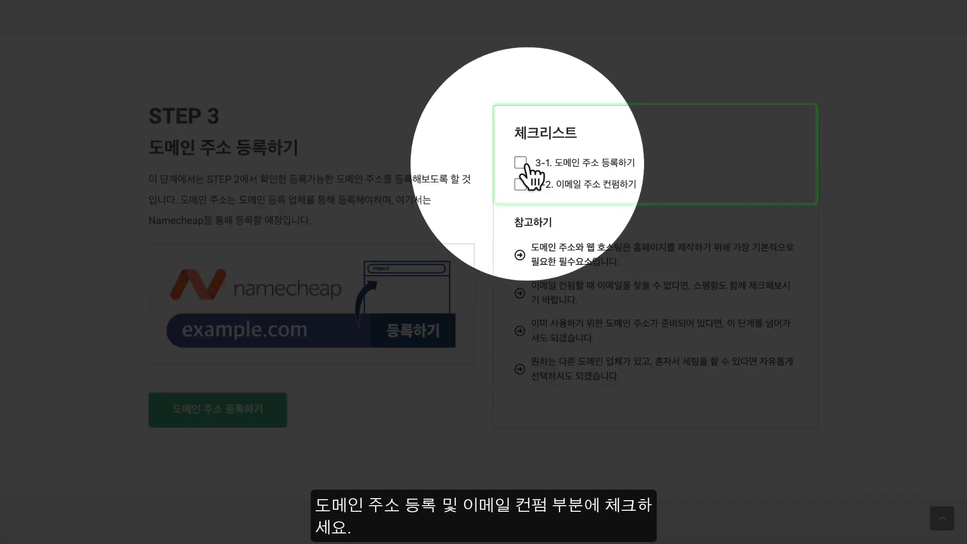
Tick checklist items 3-1 (domain registration) and 3-2 (email confirmation), then scroll to STEP 4
{"action": "left_click", "coordinate": [518, 165]}
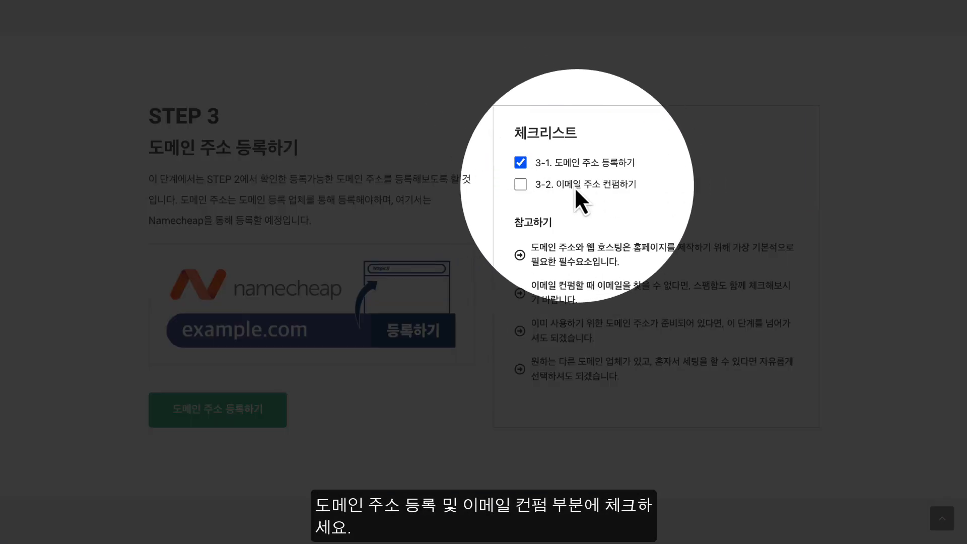
{"action": "left_click", "coordinate": [524, 187]}
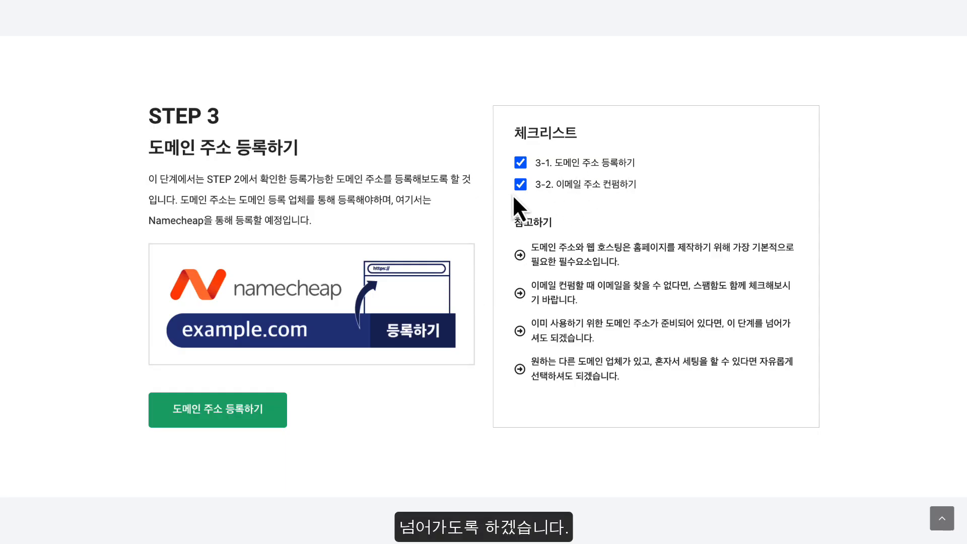
{"action": "scroll", "coordinate": [511, 194], "scroll_direction": "down", "scroll_amount": 5}
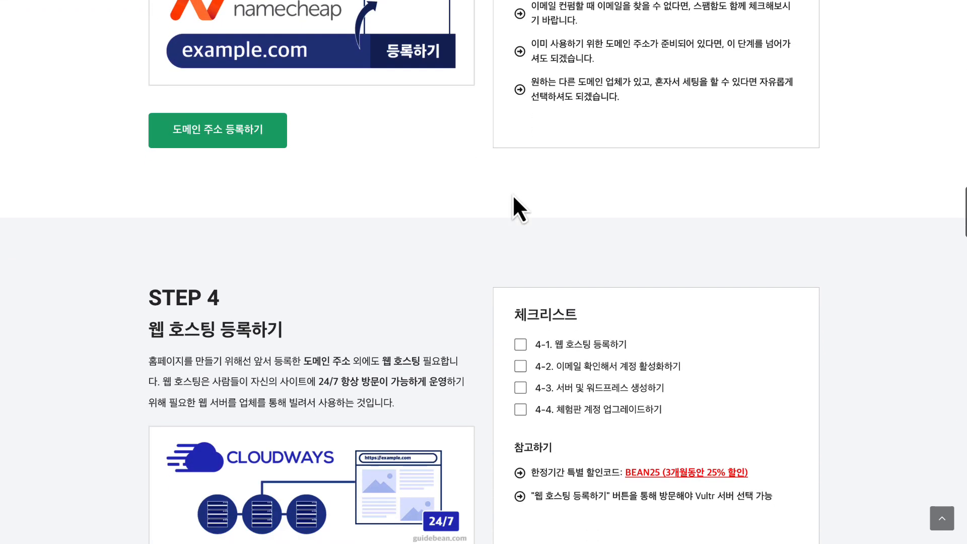
{"action": "scroll", "coordinate": [512, 195], "scroll_direction": "down", "scroll_amount": 3}
{"action": "scroll", "coordinate": [512, 194], "scroll_direction": "up", "scroll_amount": 1}
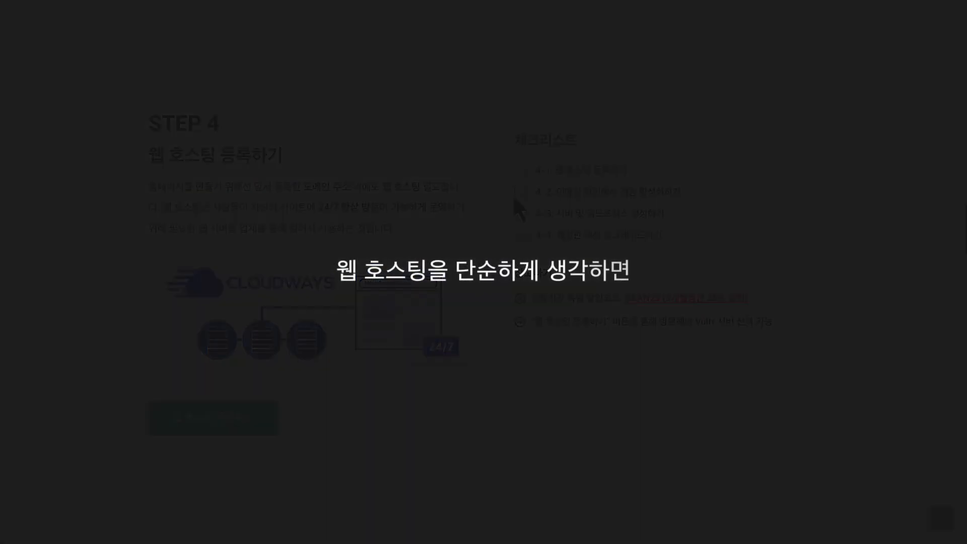
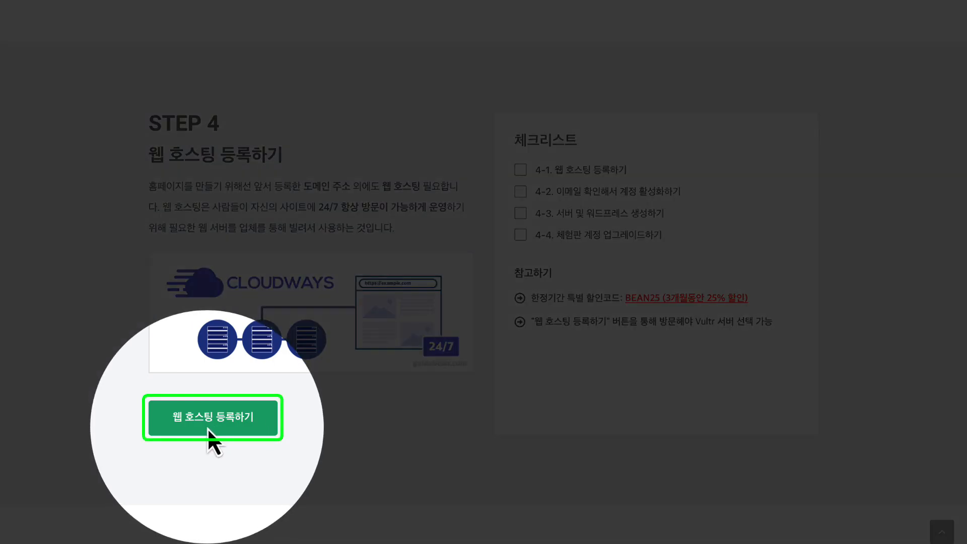
Follow the '웹 호스팅 등록하기' link under STEP 4 to the Cloudways hosting homepage
{"action": "left_click", "coordinate": [216, 427]}
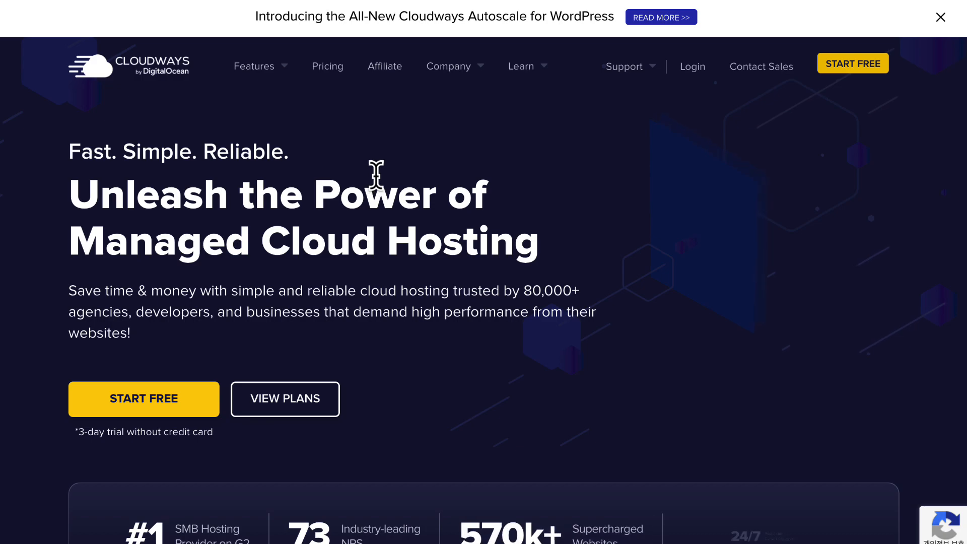
{"action": "scroll", "coordinate": [376, 177], "scroll_direction": "down", "scroll_amount": 3}
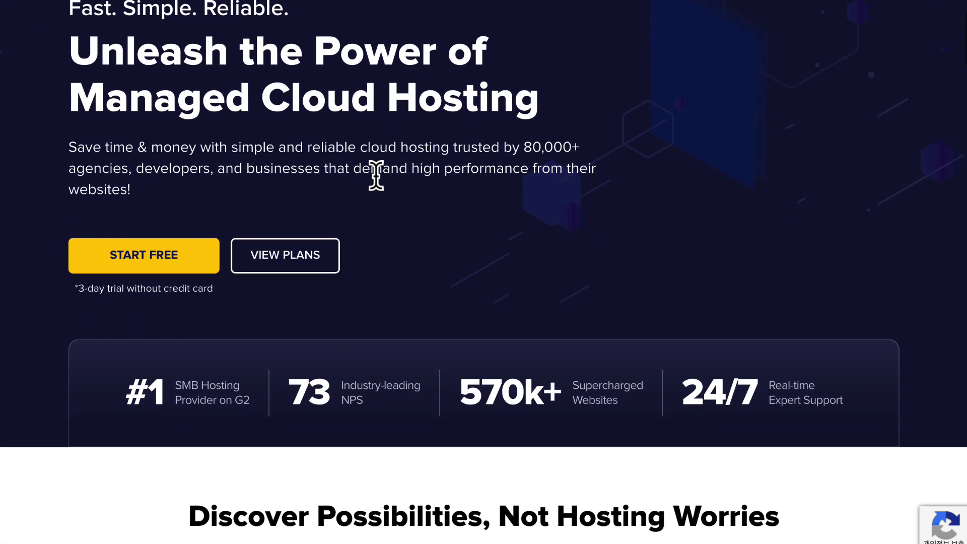
{"action": "scroll", "coordinate": [436, 217], "scroll_direction": "down", "scroll_amount": 6}
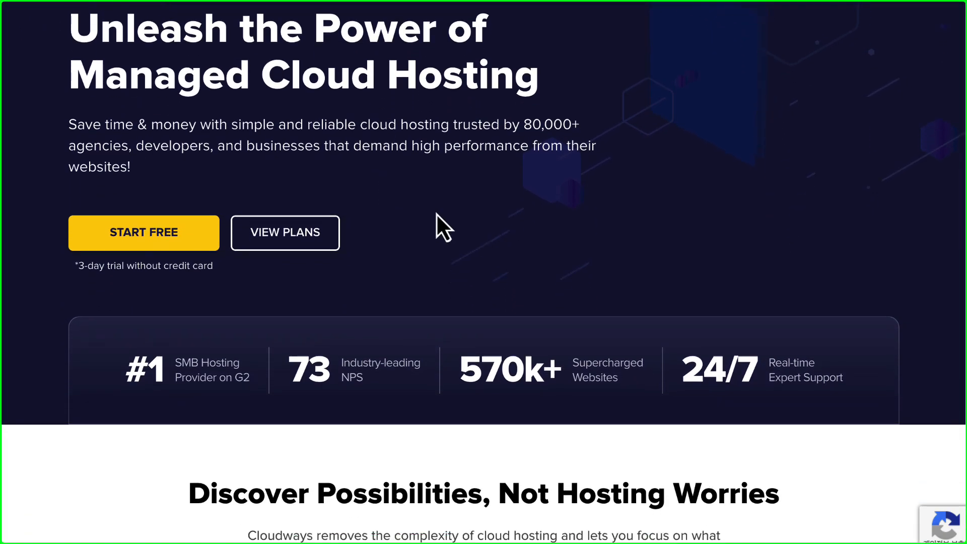
{"action": "scroll", "coordinate": [436, 211], "scroll_direction": "down", "scroll_amount": 12}
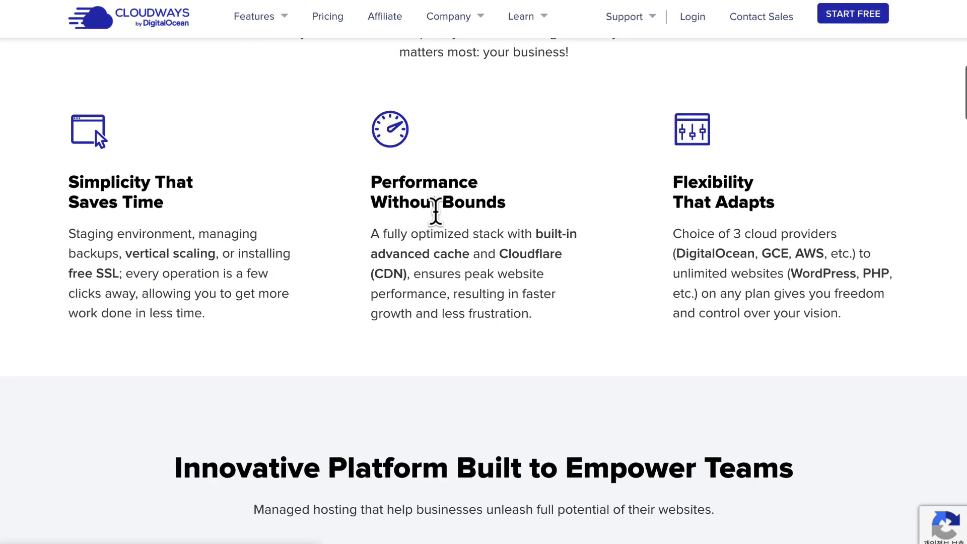
{"action": "scroll", "coordinate": [435, 213], "scroll_direction": "down", "scroll_amount": 10}
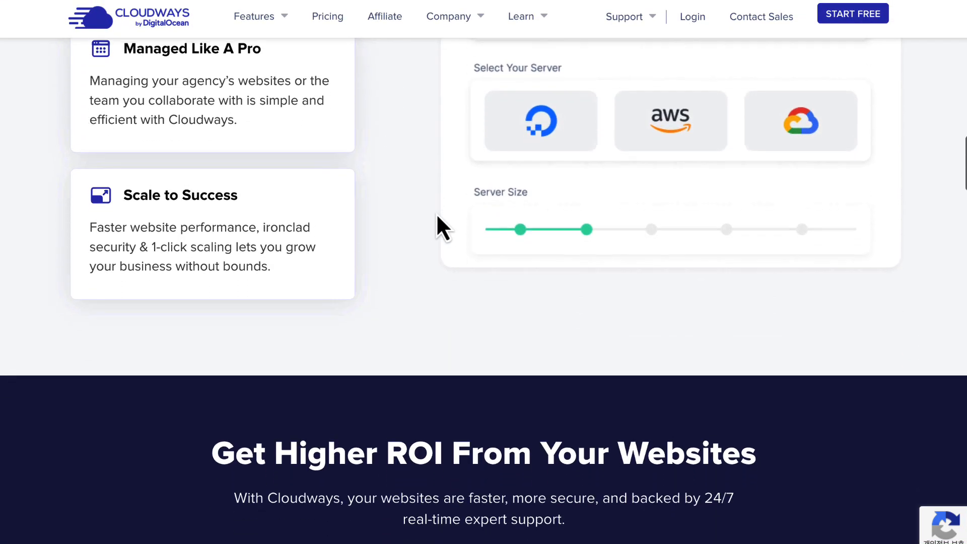
{"action": "scroll", "coordinate": [436, 213], "scroll_direction": "down", "scroll_amount": 10}
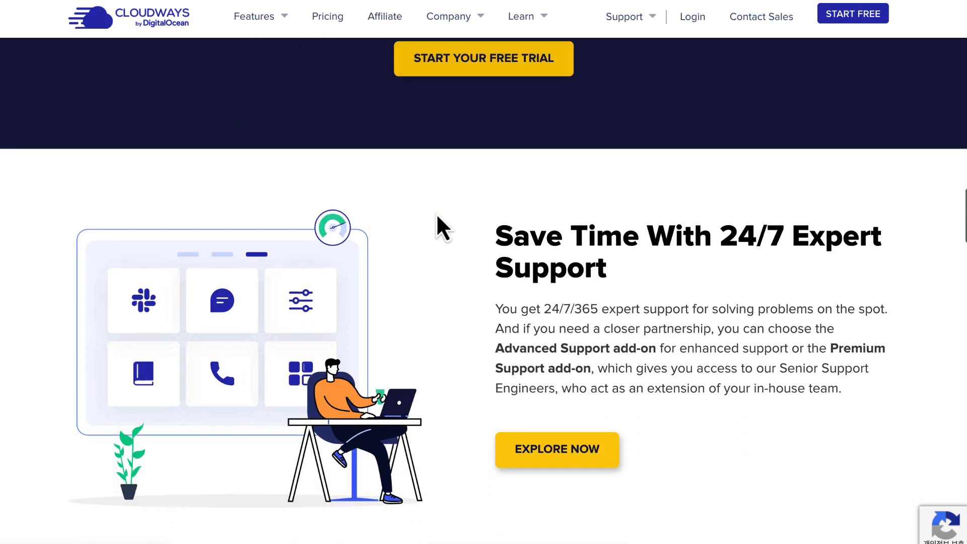
{"action": "scroll", "coordinate": [436, 213], "scroll_direction": "down", "scroll_amount": 4}
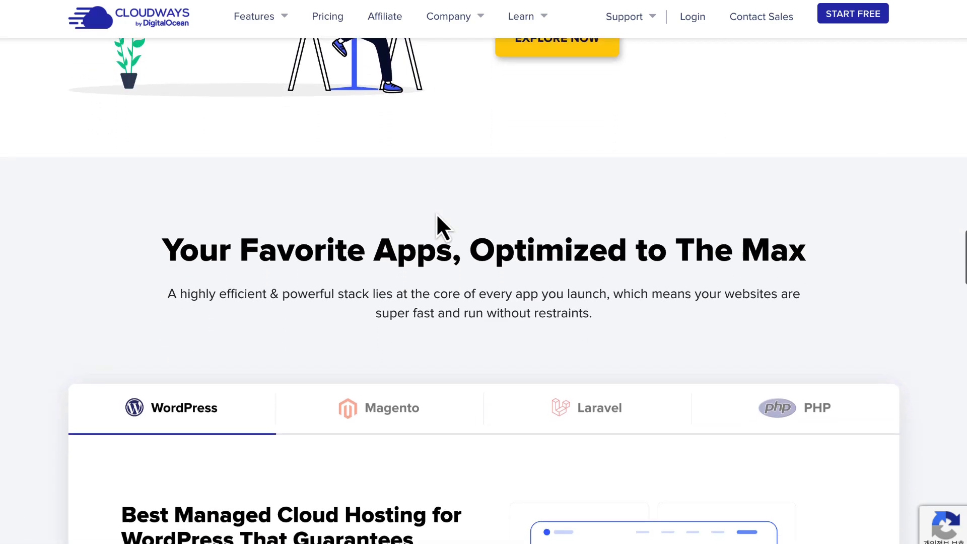
{"action": "scroll", "coordinate": [375, 219], "scroll_direction": "down", "scroll_amount": 8}
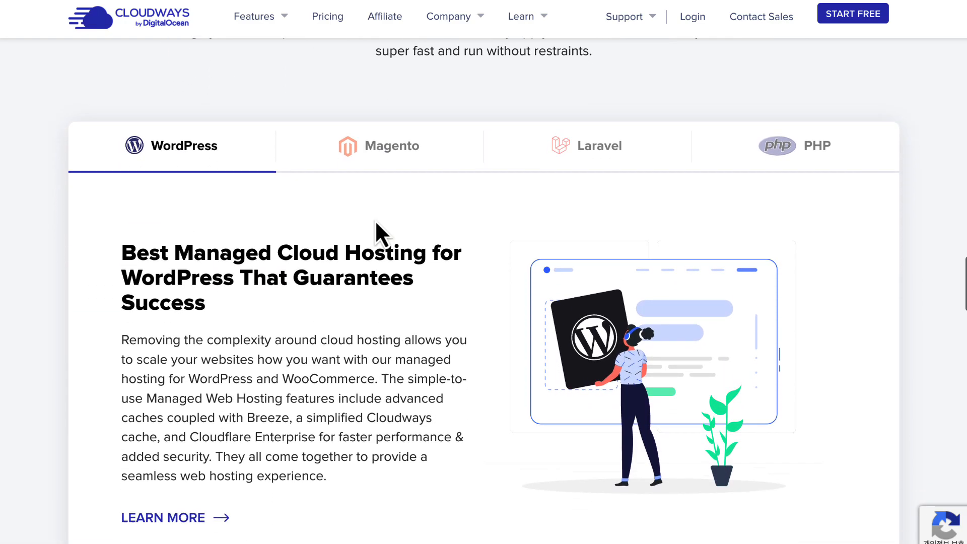
{"action": "scroll", "coordinate": [374, 219], "scroll_direction": "down", "scroll_amount": 10}
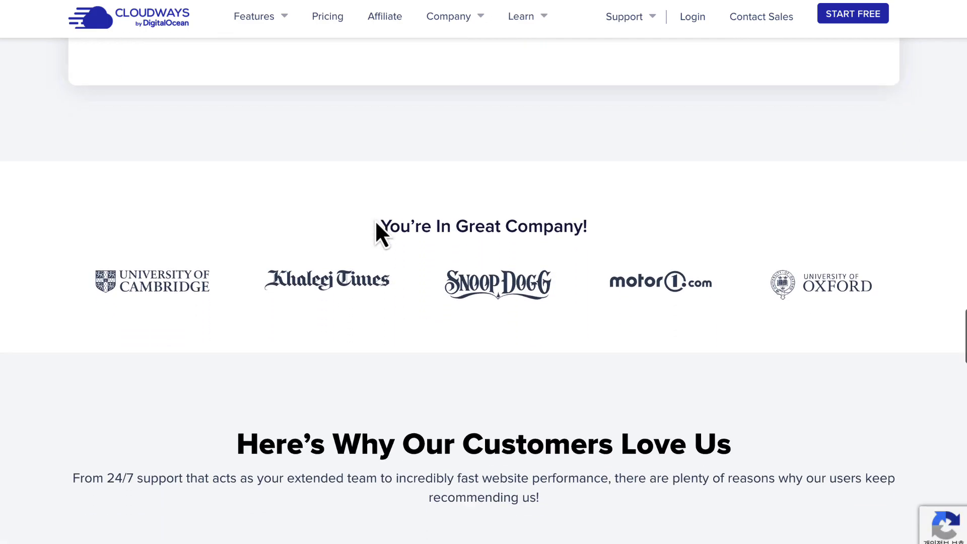
{"action": "scroll", "coordinate": [375, 219], "scroll_direction": "down", "scroll_amount": 15}
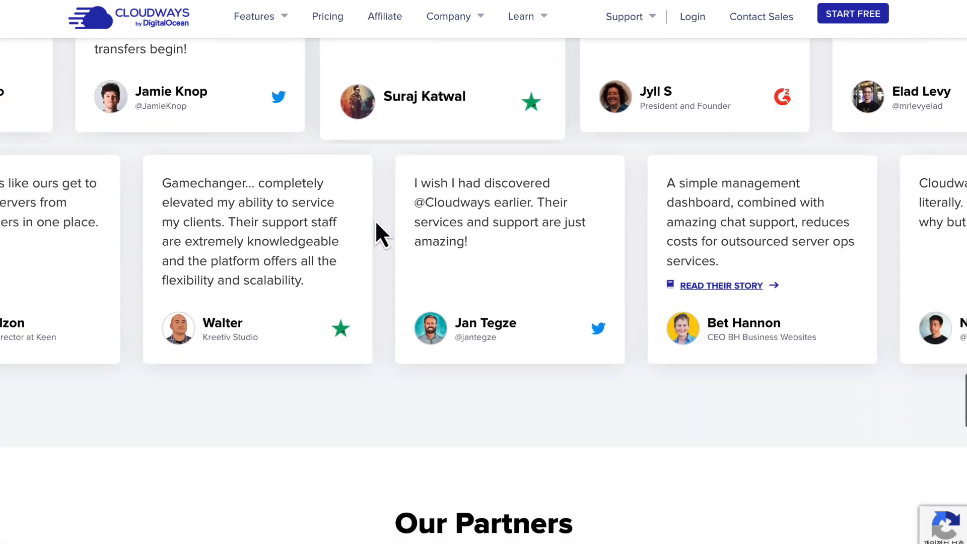
{"action": "scroll", "coordinate": [375, 223], "scroll_direction": "down", "scroll_amount": 6}
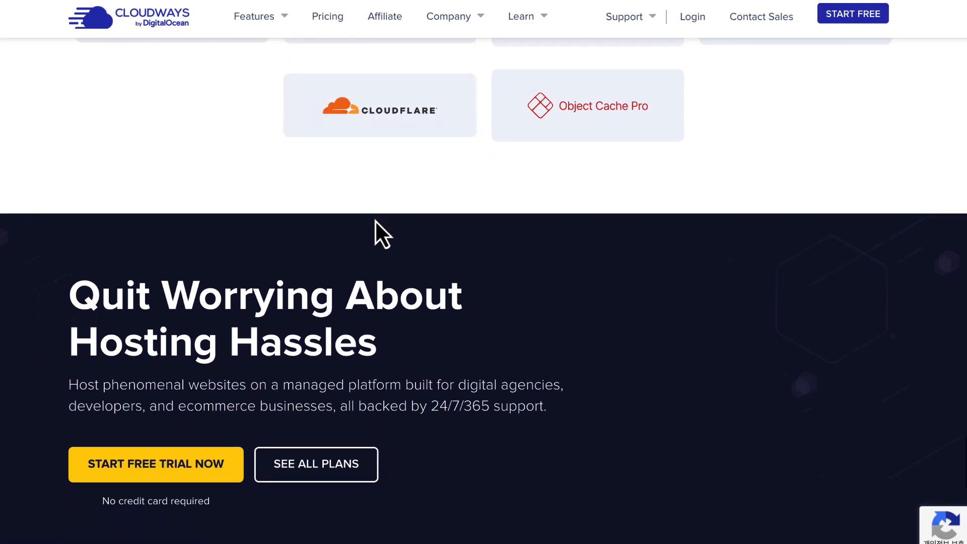
{"action": "scroll", "coordinate": [375, 219], "scroll_direction": "up", "scroll_amount": 20}
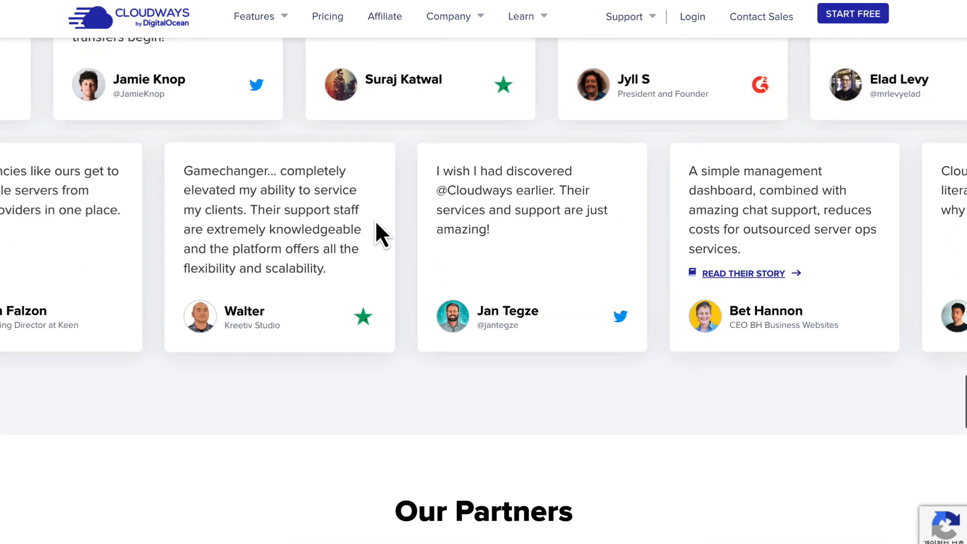
{"action": "scroll", "coordinate": [375, 220], "scroll_direction": "up", "scroll_amount": 15}
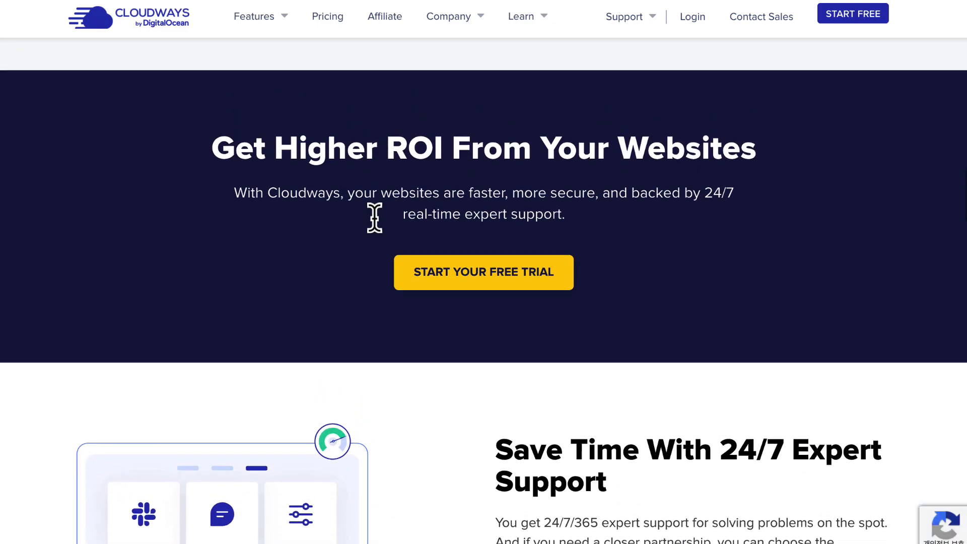
{"action": "scroll", "coordinate": [375, 219], "scroll_direction": "up", "scroll_amount": 8}
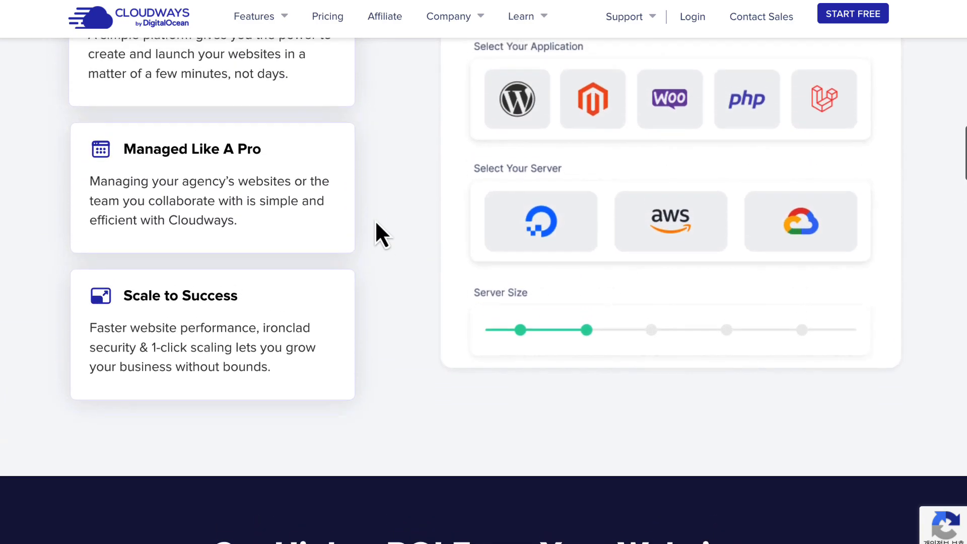
{"action": "scroll", "coordinate": [375, 220], "scroll_direction": "up", "scroll_amount": 10}
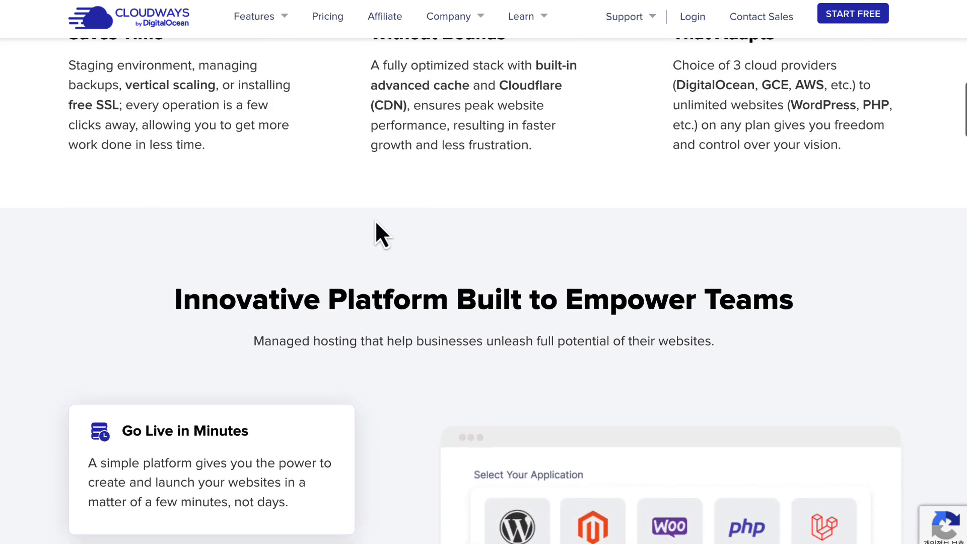
{"action": "scroll", "coordinate": [374, 220], "scroll_direction": "up", "scroll_amount": 9}
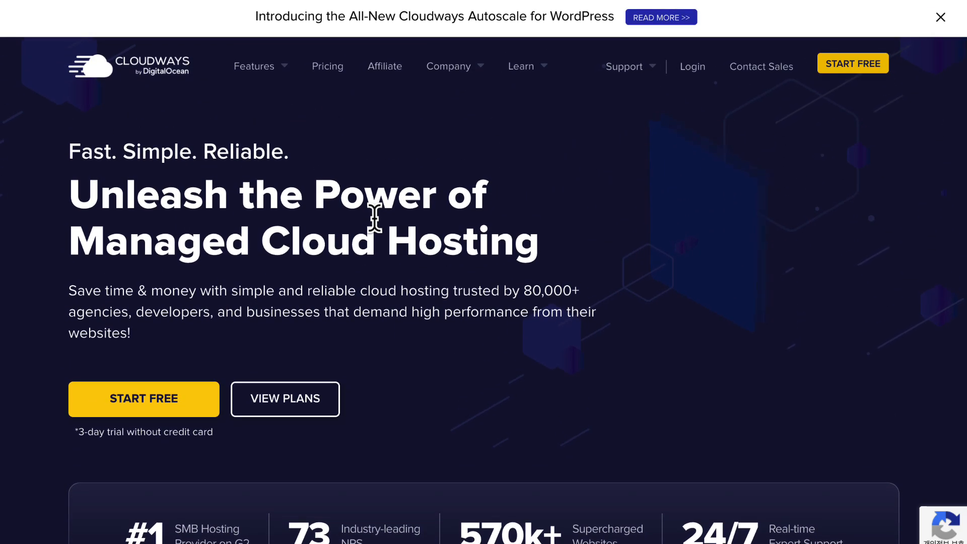
{"action": "scroll", "coordinate": [374, 218], "scroll_direction": "down", "scroll_amount": 1}
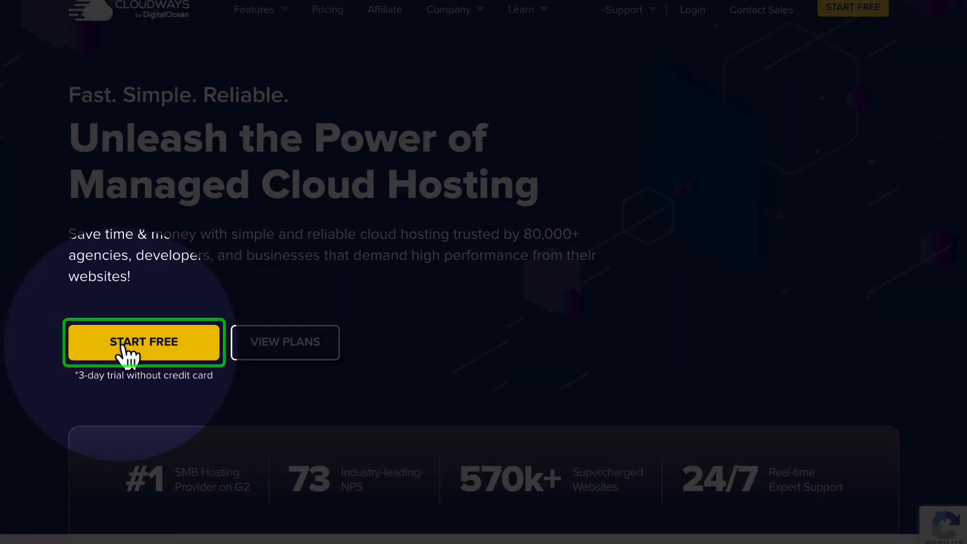
Start the Cloudways free trial and enter your first name, last name and e-mail address
{"action": "left_click", "coordinate": [168, 350]}
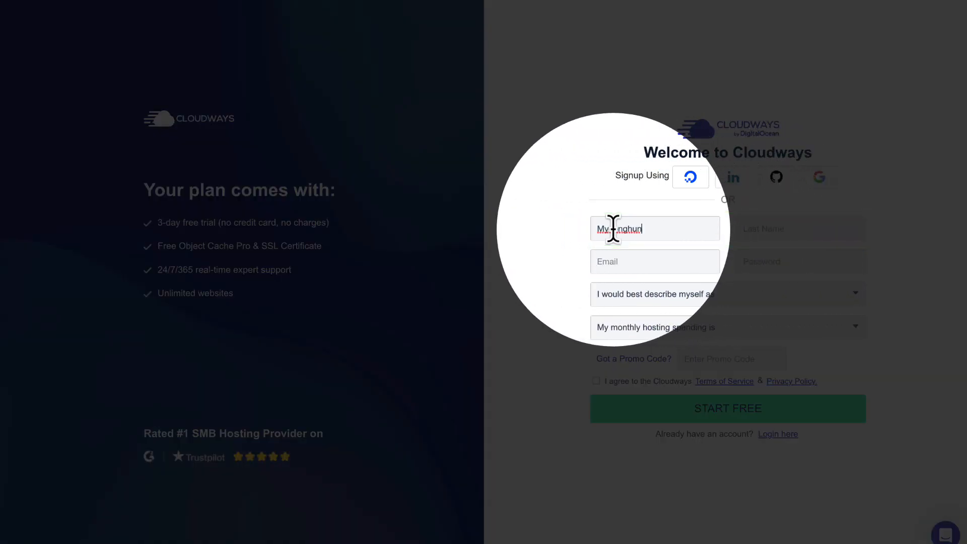
{"action": "left_click", "coordinate": [766, 231]}
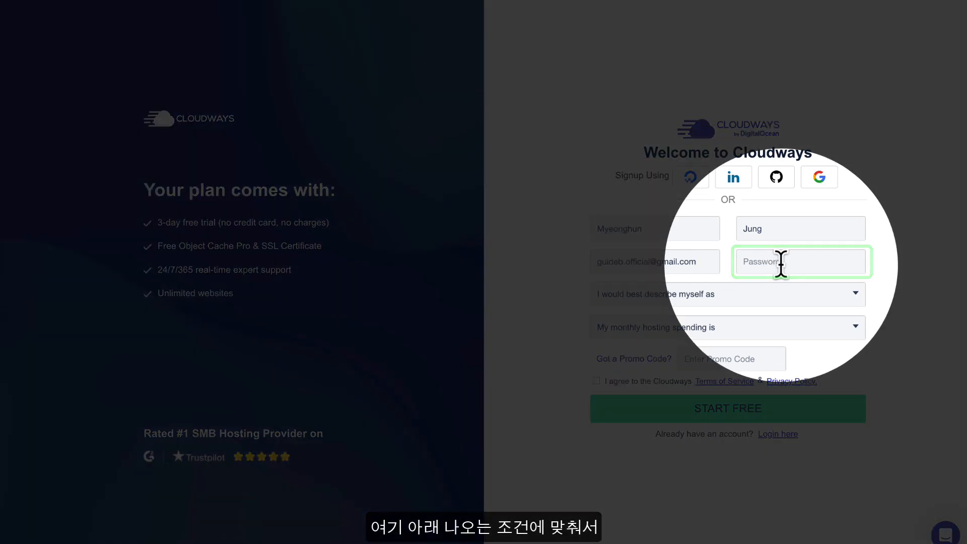
{"action": "left_click", "coordinate": [778, 262]}
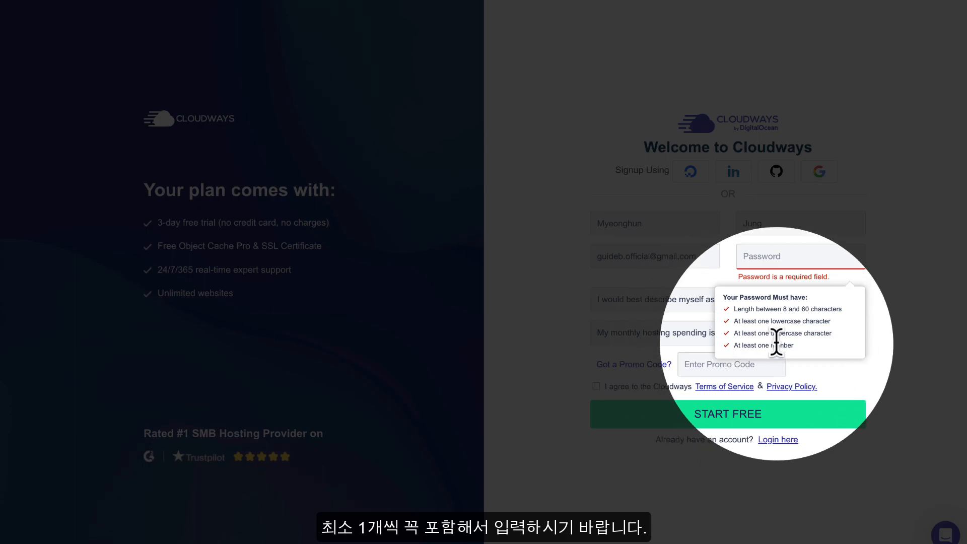
Enter the account password in the Cloudways signup form
{"action": "left_click", "coordinate": [744, 257]}
{"action": "type", "text": "••••••••••"}
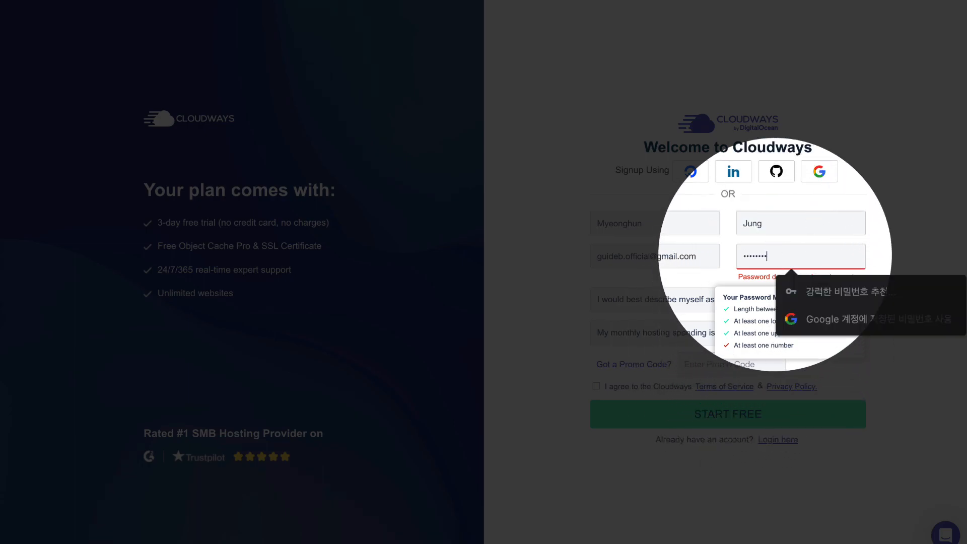
{"action": "left_click", "coordinate": [887, 263]}
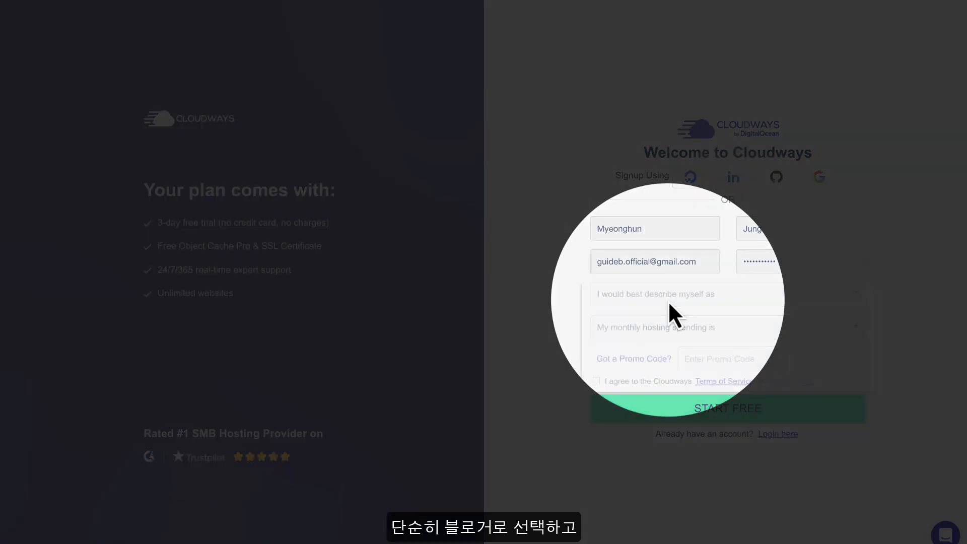
Choose Blogger as your profile and $0 - $50 (USD) as monthly hosting spending
{"action": "left_click", "coordinate": [667, 300]}
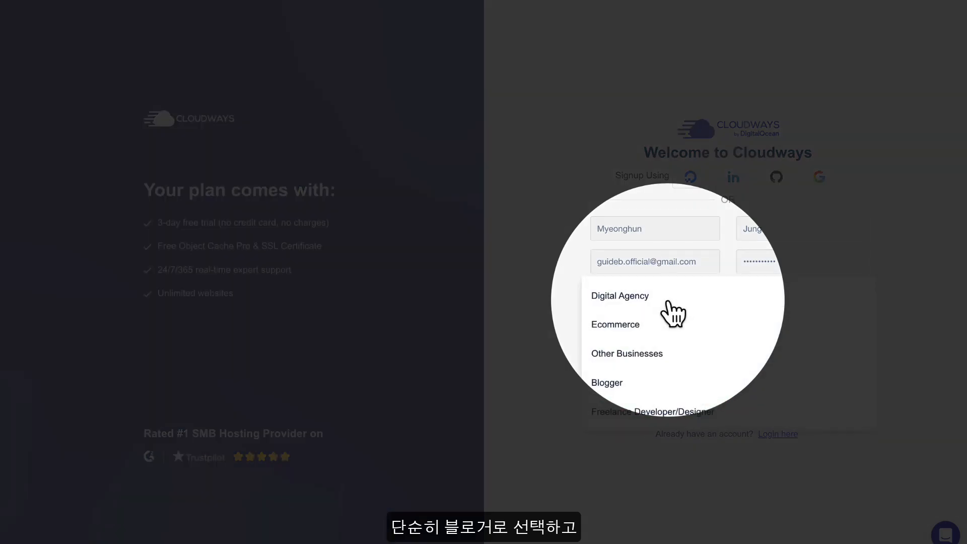
{"action": "left_click", "coordinate": [623, 382]}
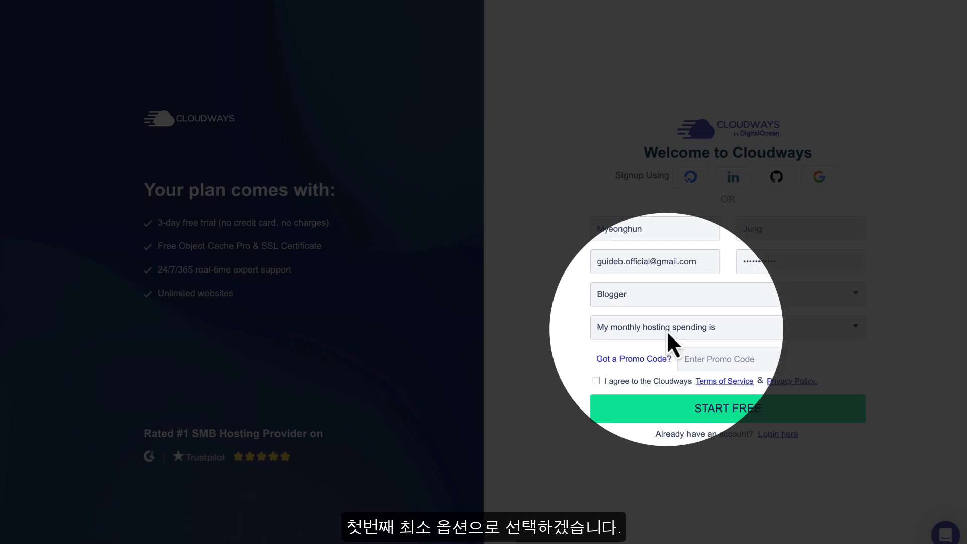
{"action": "left_click", "coordinate": [666, 330]}
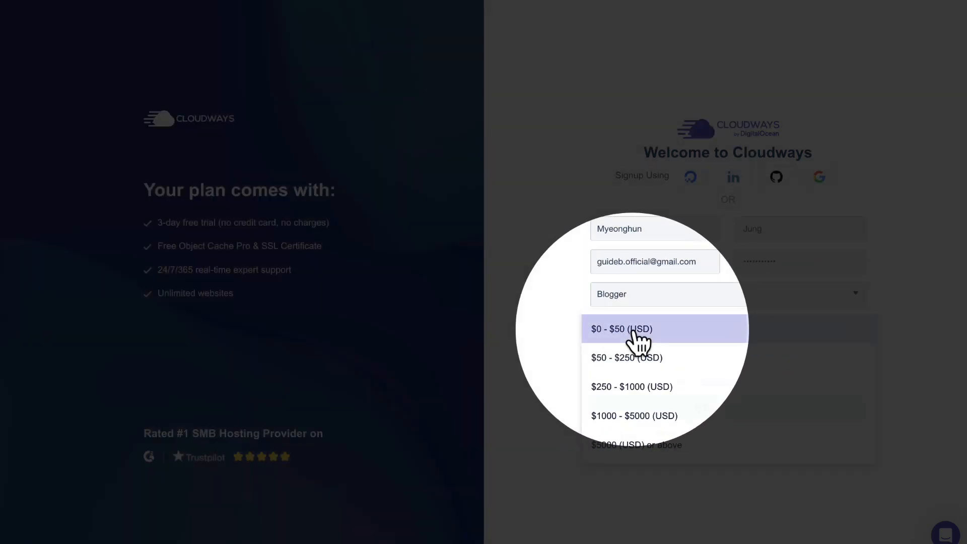
{"action": "left_click", "coordinate": [636, 329]}
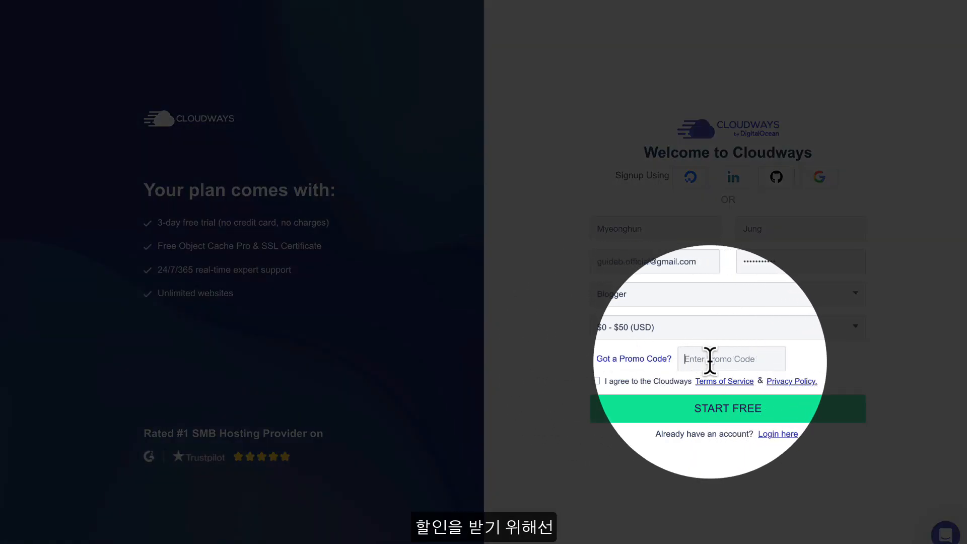
Enter the promo code BEAN in the signup form
{"action": "type", "text": "BEAN"}
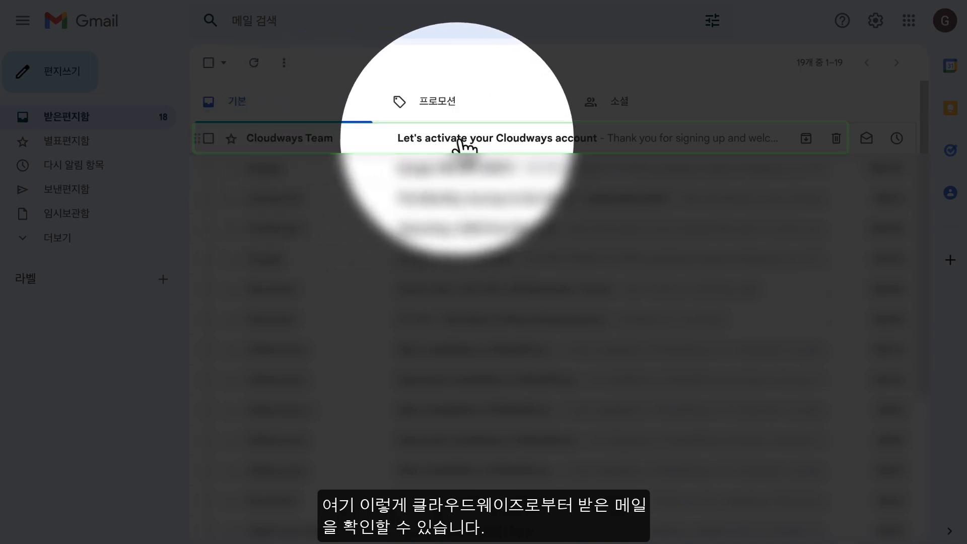
Open the 'Let's activate your Cloudways account' e-mail and use its Activate My Account button
{"action": "left_click", "coordinate": [302, 138]}
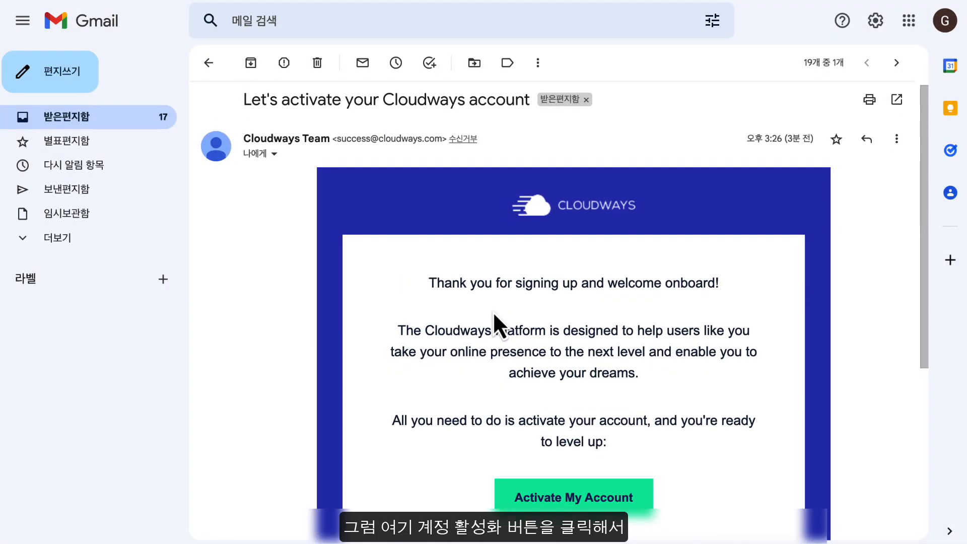
{"action": "scroll", "coordinate": [493, 322], "scroll_direction": "down", "scroll_amount": 2}
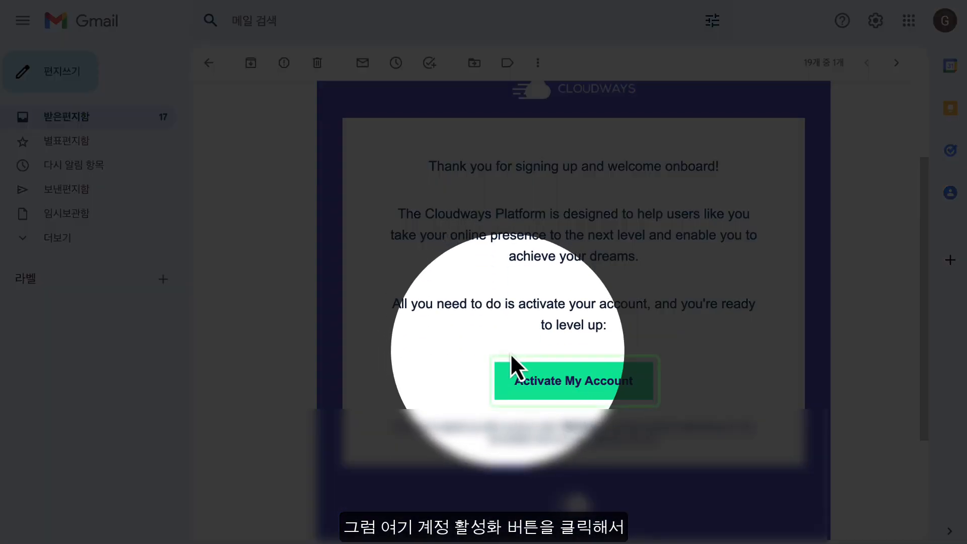
{"action": "left_click", "coordinate": [588, 382]}
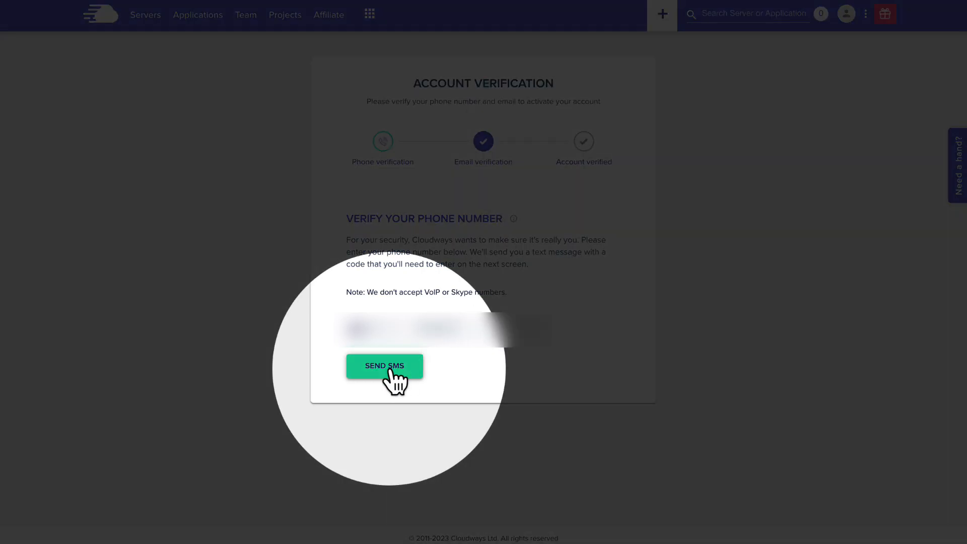
Request the SMS verification code and submit it to complete account verification
{"action": "left_click", "coordinate": [391, 370]}
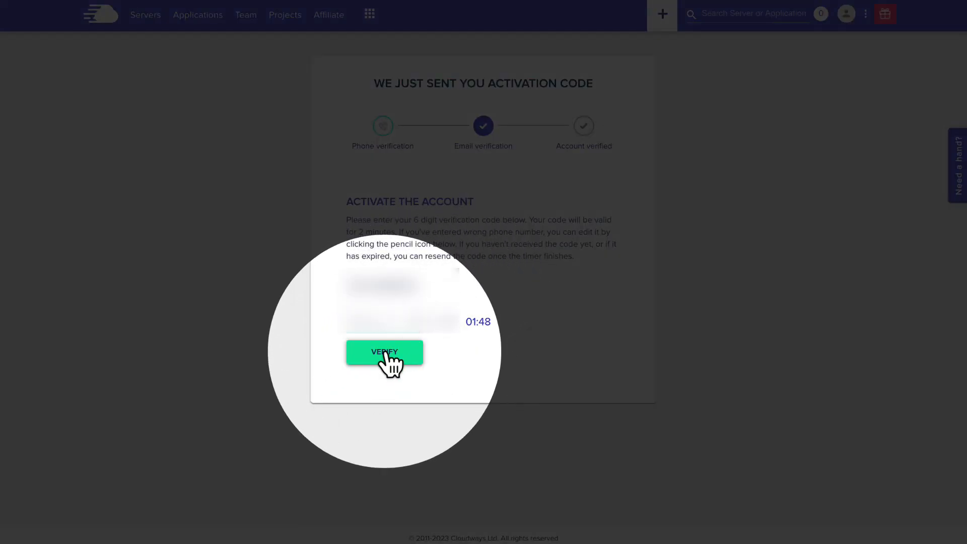
{"action": "left_click", "coordinate": [387, 352]}
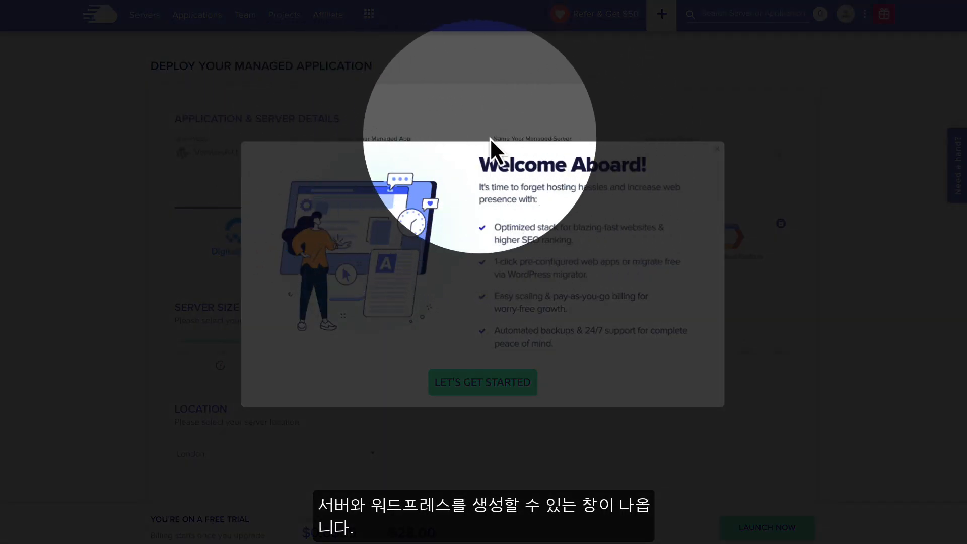
Choose WordPress Version 6.1.1 as the application and name it wp-blog
{"action": "left_click", "coordinate": [716, 148]}
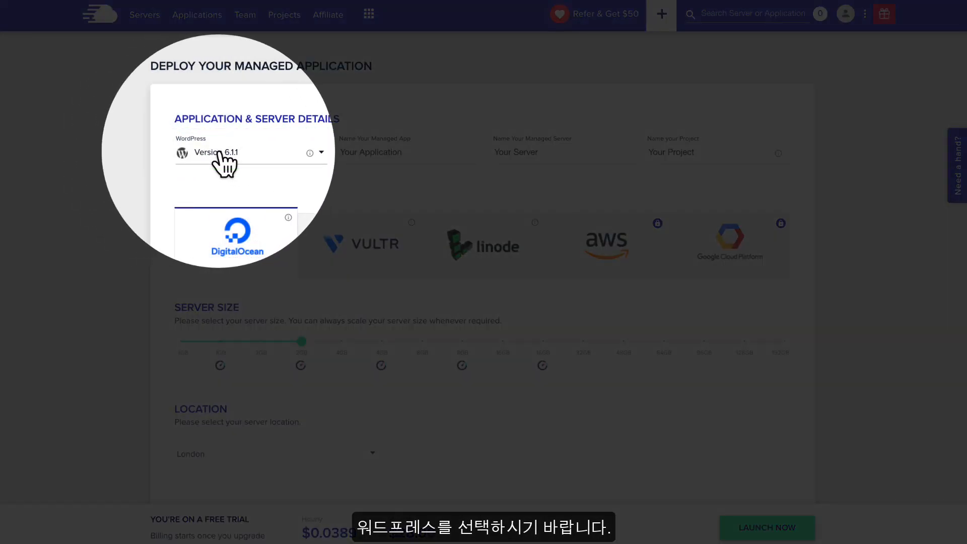
{"action": "left_click", "coordinate": [222, 155]}
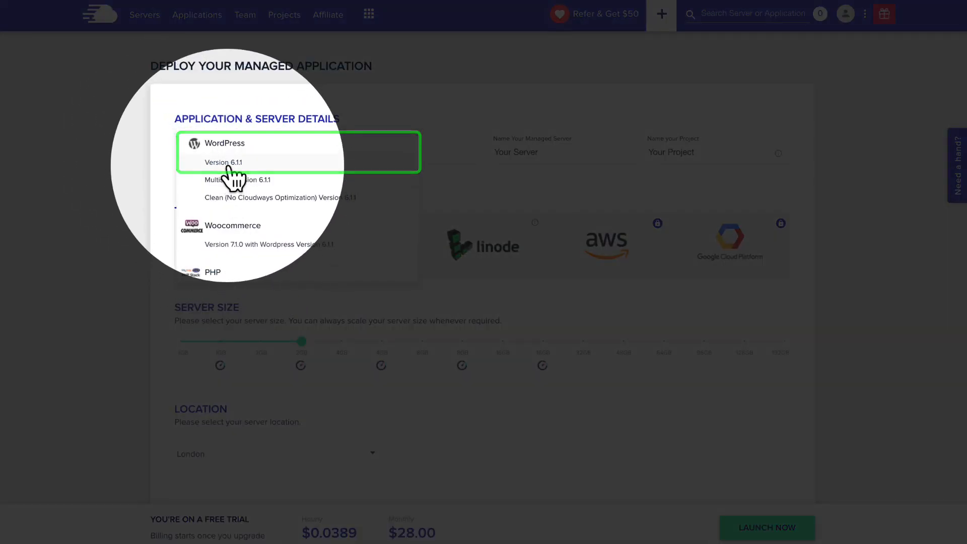
{"action": "left_click", "coordinate": [223, 168]}
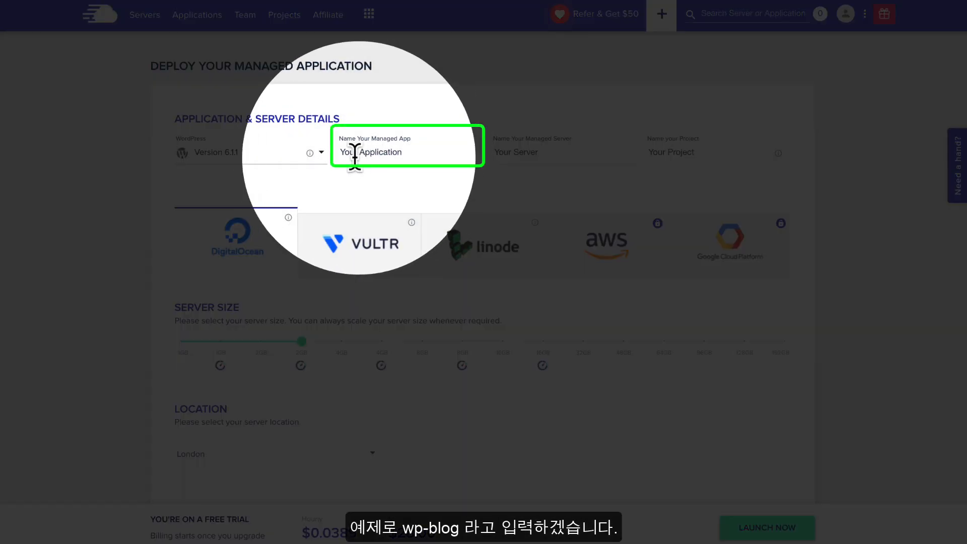
{"action": "left_click", "coordinate": [368, 156]}
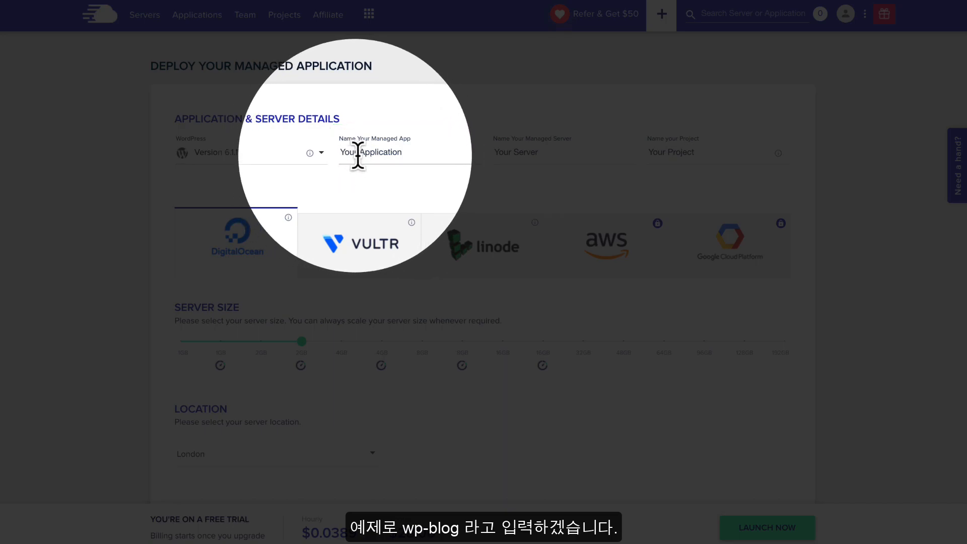
{"action": "type", "text": "wp-blog"}
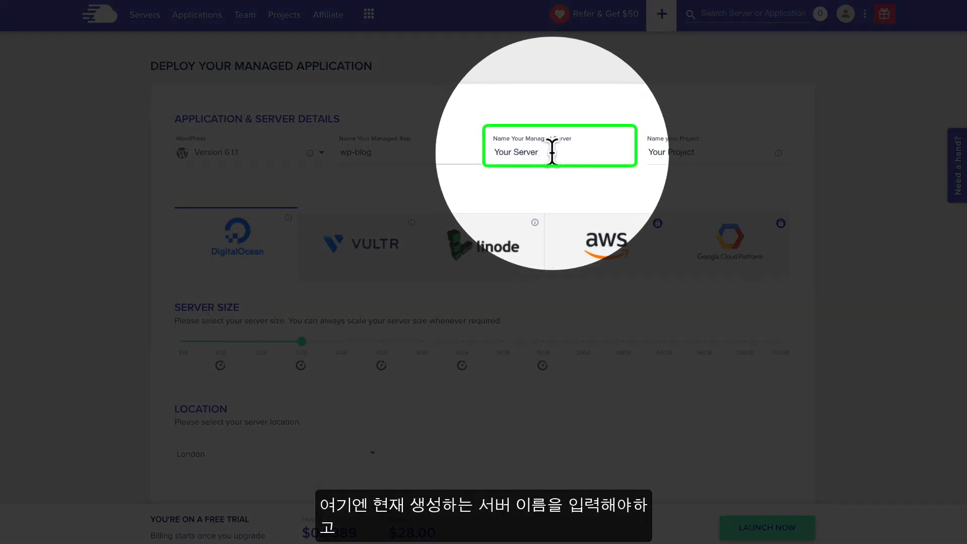
Name the server wp-blog-server and select Vultr as the provider
{"action": "left_click", "coordinate": [552, 152]}
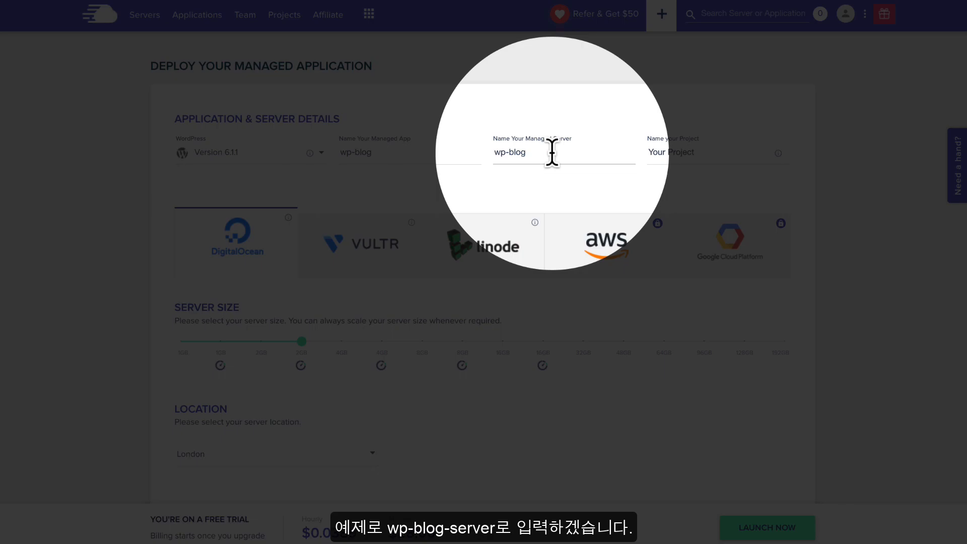
{"action": "type", "text": "wp-blog-server"}
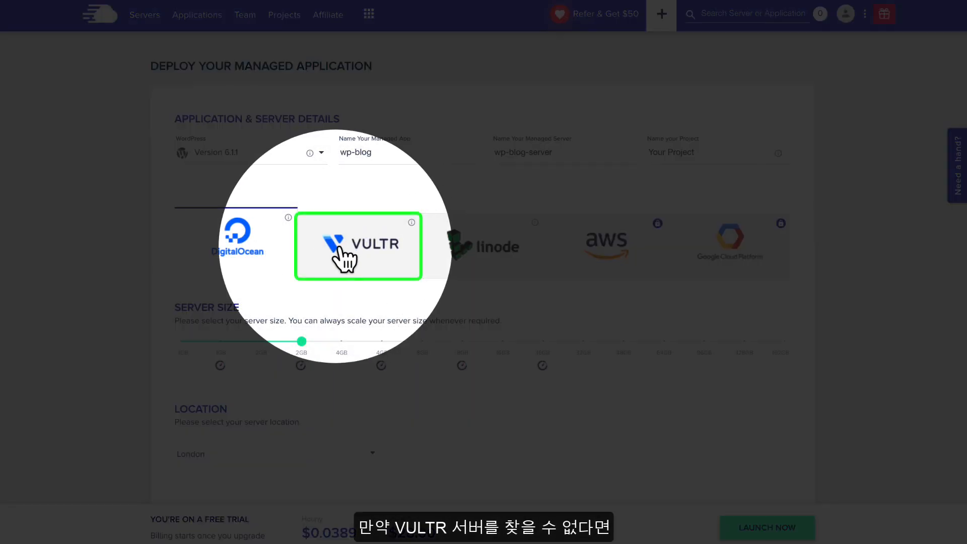
{"action": "left_click", "coordinate": [377, 248]}
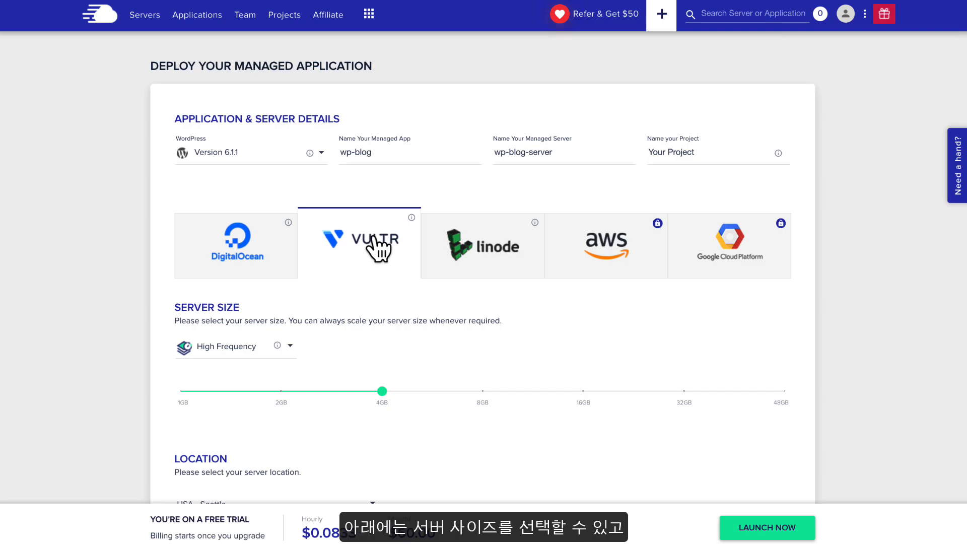
Set the Vultr server type to Standard at 1GB ($14.00 monthly)
{"action": "scroll", "coordinate": [384, 319], "scroll_direction": "down", "scroll_amount": 2}
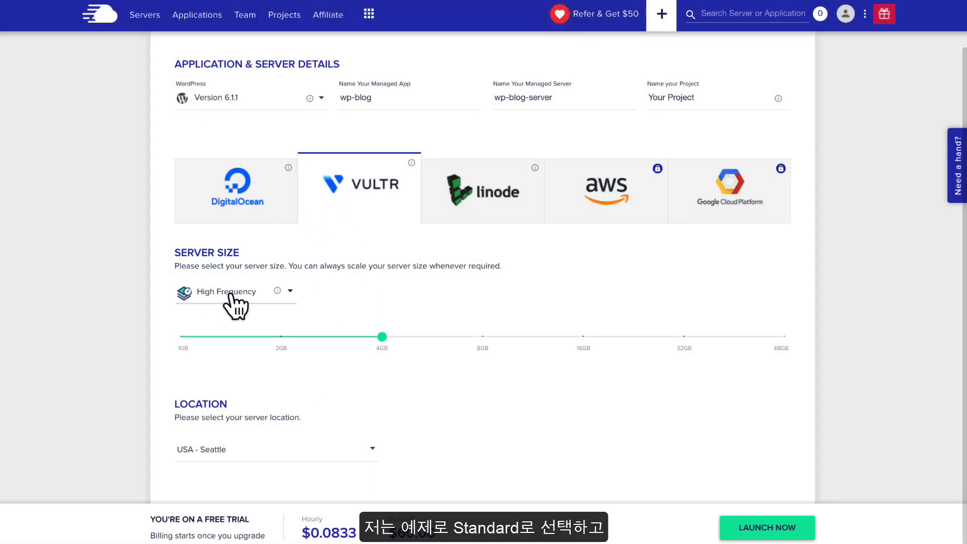
{"action": "left_click", "coordinate": [229, 293]}
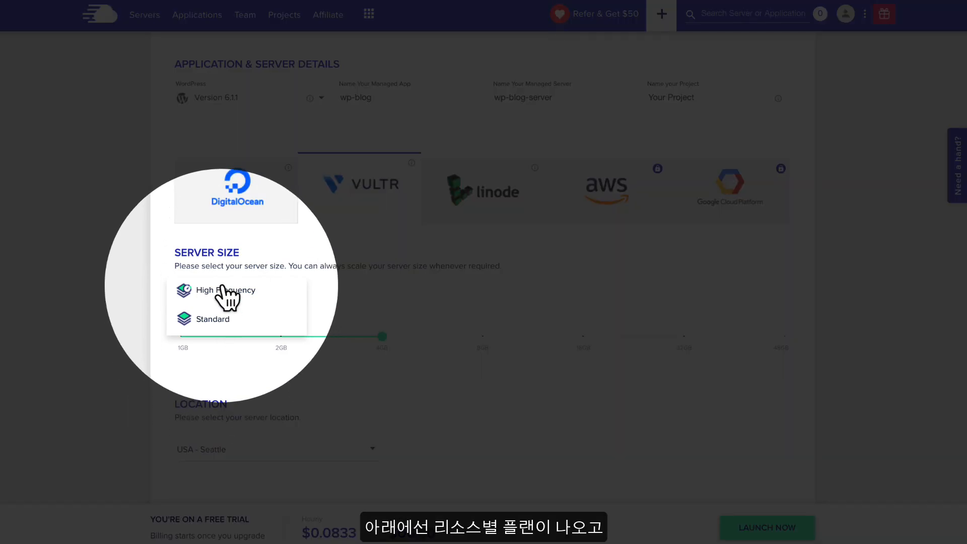
{"action": "left_click", "coordinate": [215, 322]}
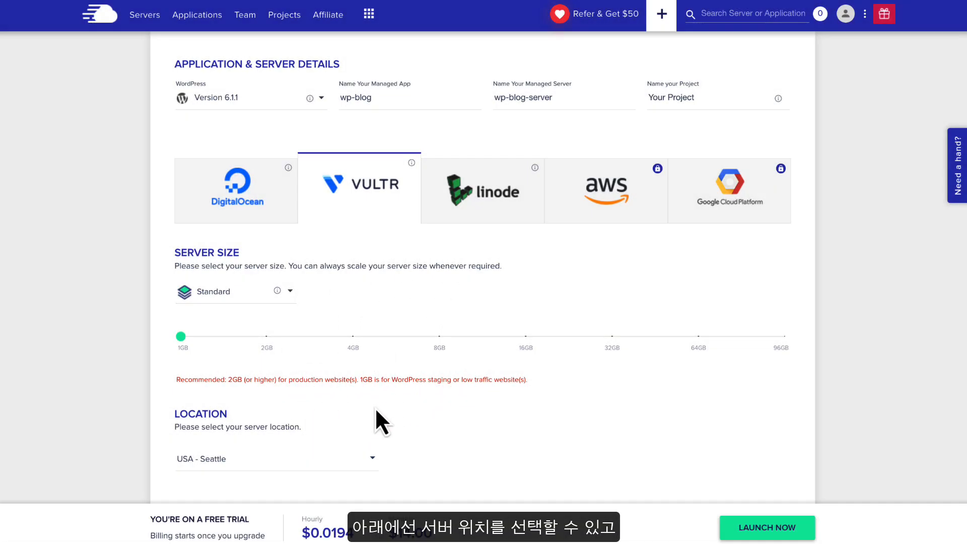
{"action": "scroll", "coordinate": [374, 407], "scroll_direction": "down", "scroll_amount": 1}
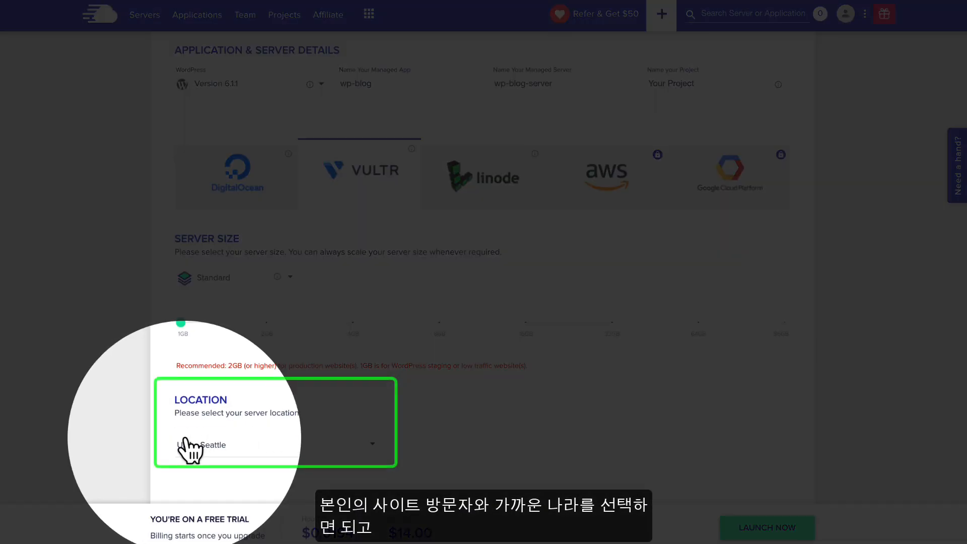
Select Asia Pacific - Seoul as the server location and launch the server
{"action": "left_click", "coordinate": [254, 449]}
{"action": "scroll", "coordinate": [262, 453], "scroll_direction": "down", "scroll_amount": 2}
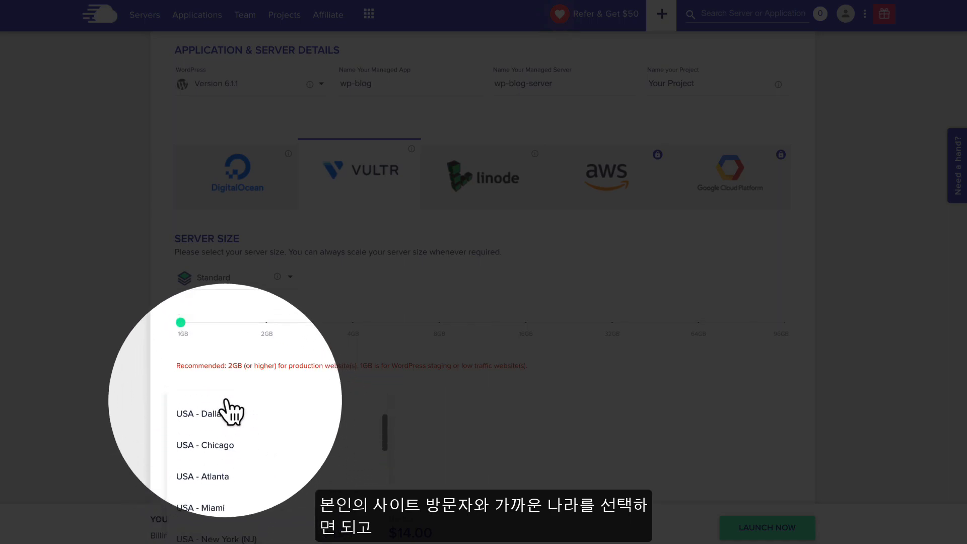
{"action": "scroll", "coordinate": [236, 443], "scroll_direction": "down", "scroll_amount": 3}
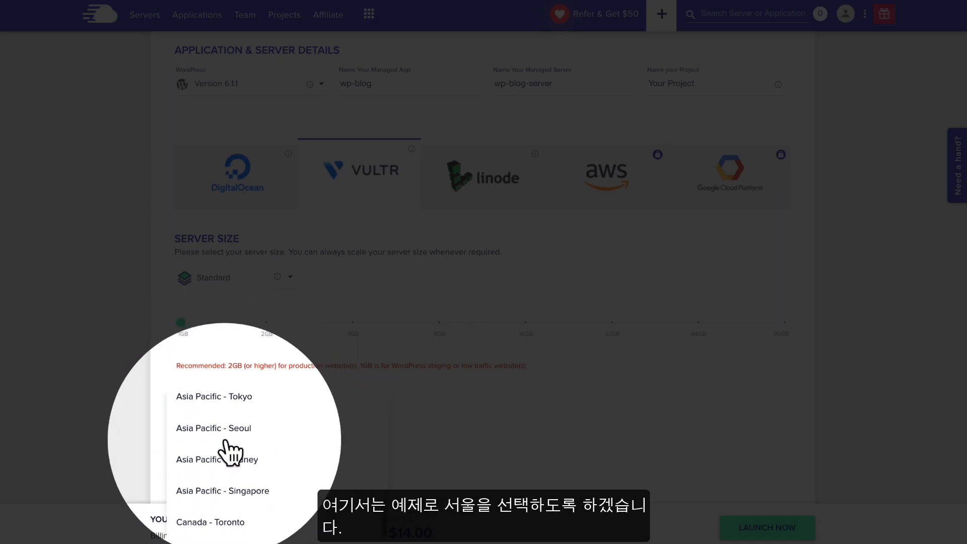
{"action": "scroll", "coordinate": [225, 439], "scroll_direction": "up", "scroll_amount": 1}
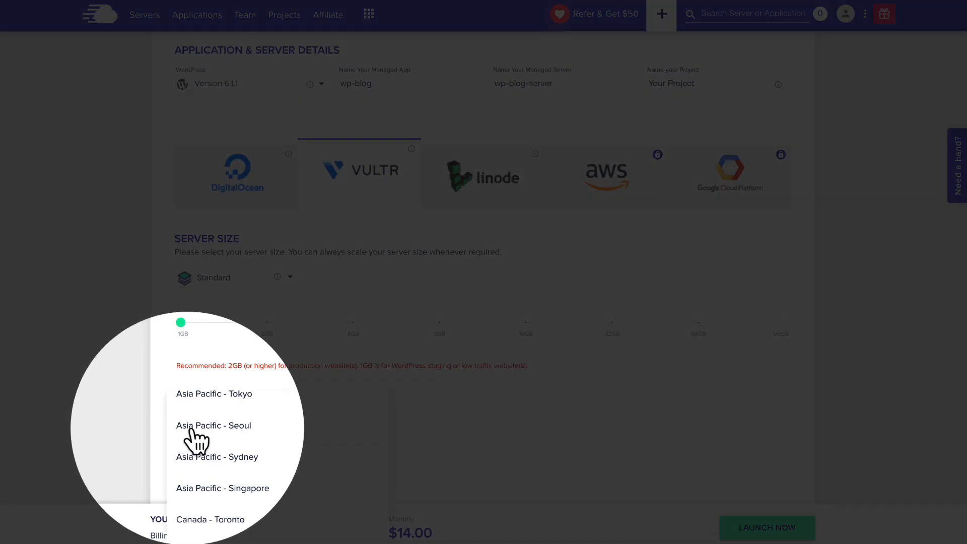
{"action": "left_click", "coordinate": [229, 433]}
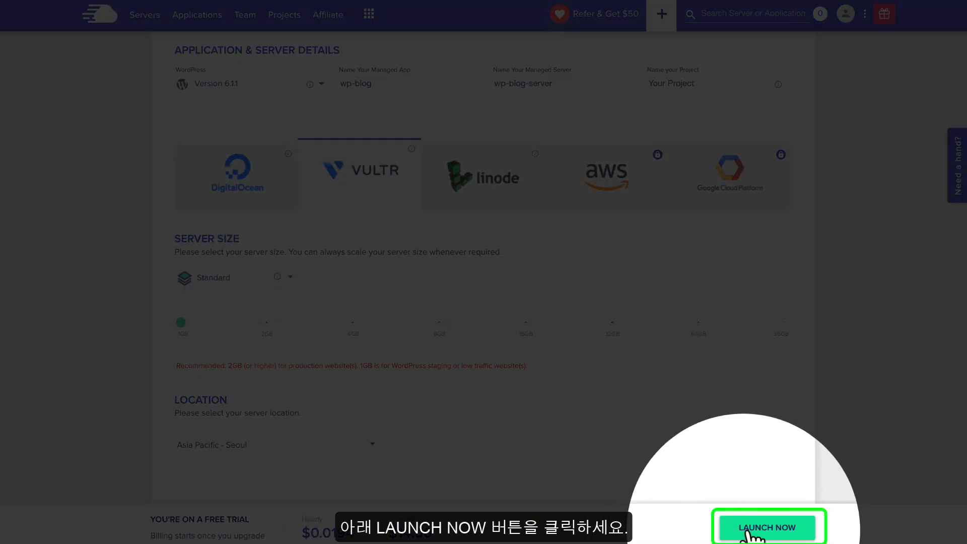
{"action": "left_click", "coordinate": [781, 534]}
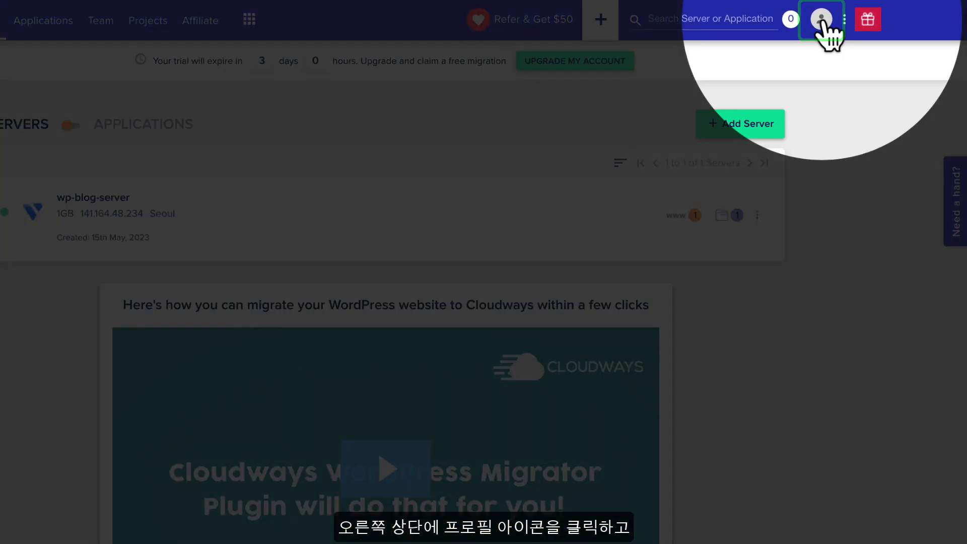
In Account > Payment & Address, set the country to Korea, Republic of
{"action": "left_click", "coordinate": [822, 20]}
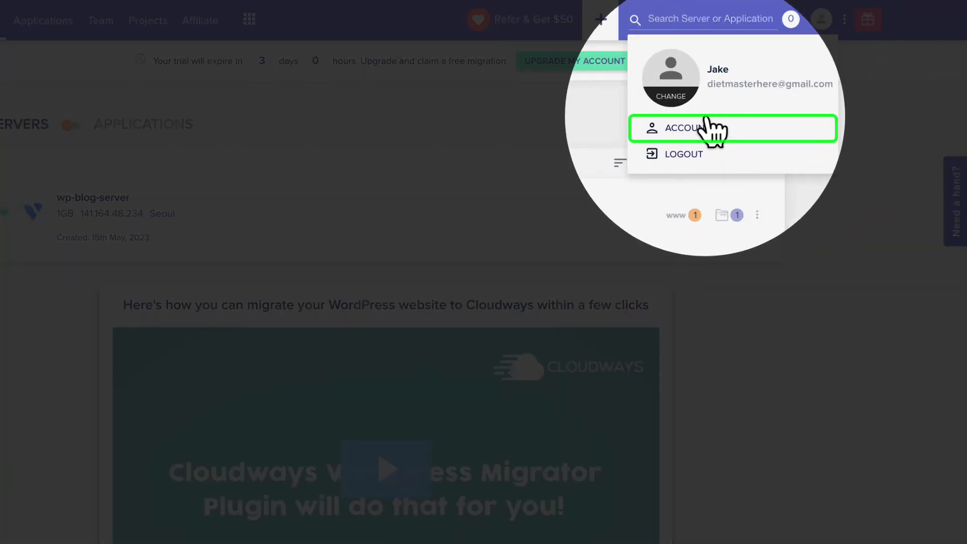
{"action": "left_click", "coordinate": [688, 129]}
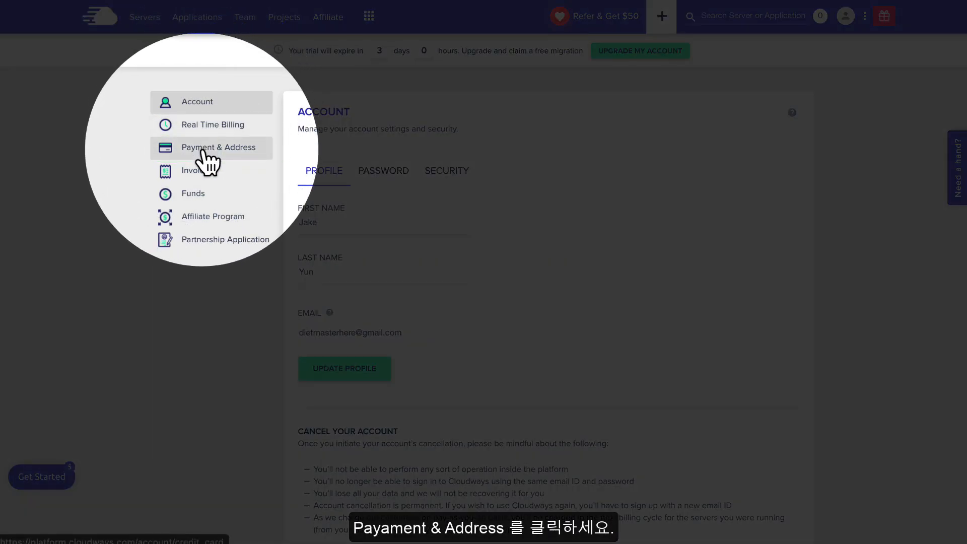
{"action": "left_click", "coordinate": [220, 155]}
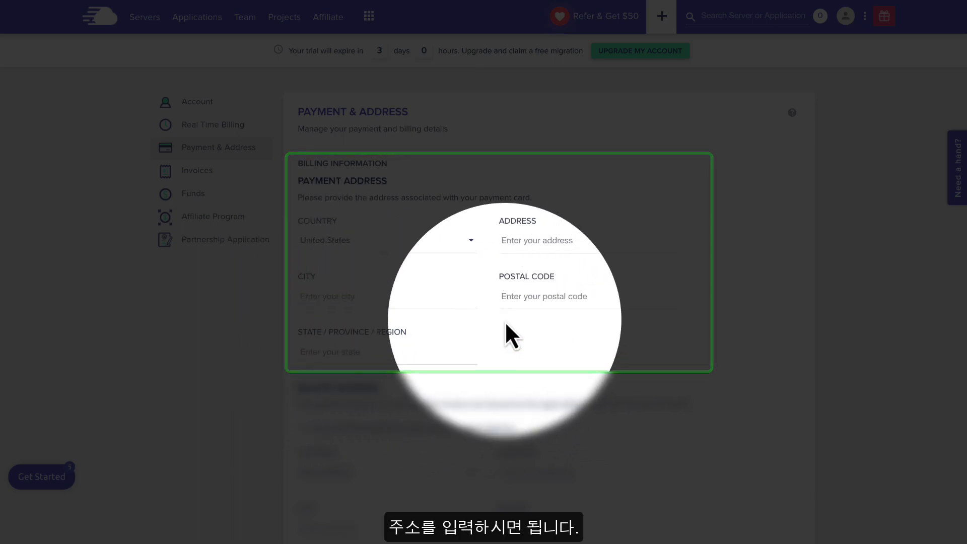
{"action": "left_click", "coordinate": [325, 242]}
{"action": "scroll", "coordinate": [324, 245], "scroll_direction": "down", "scroll_amount": 3}
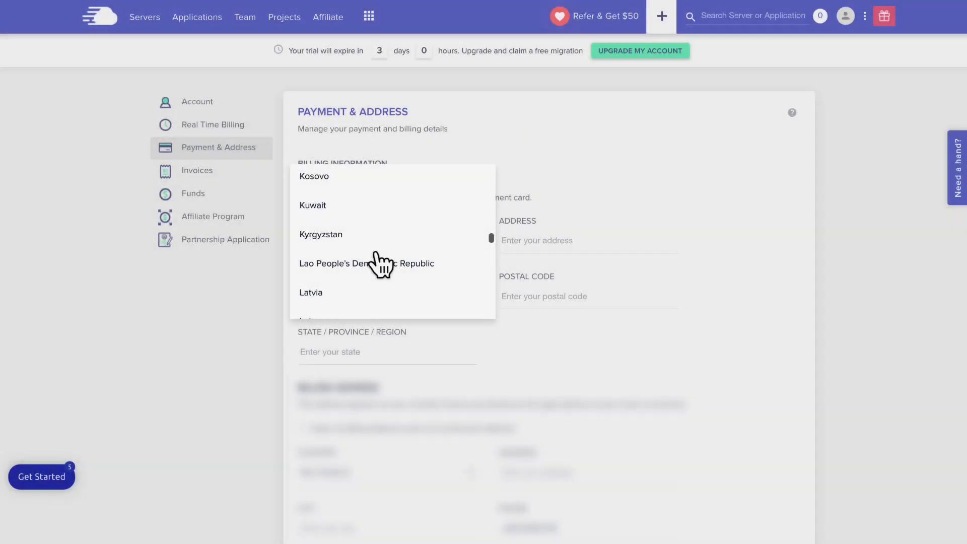
{"action": "scroll", "coordinate": [381, 264], "scroll_direction": "up", "scroll_amount": 1}
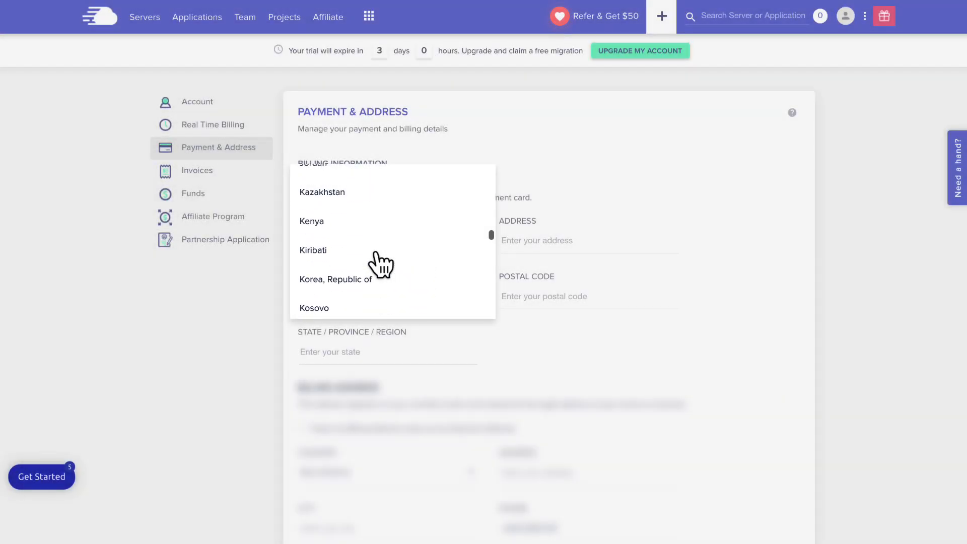
{"action": "left_click", "coordinate": [348, 280]}
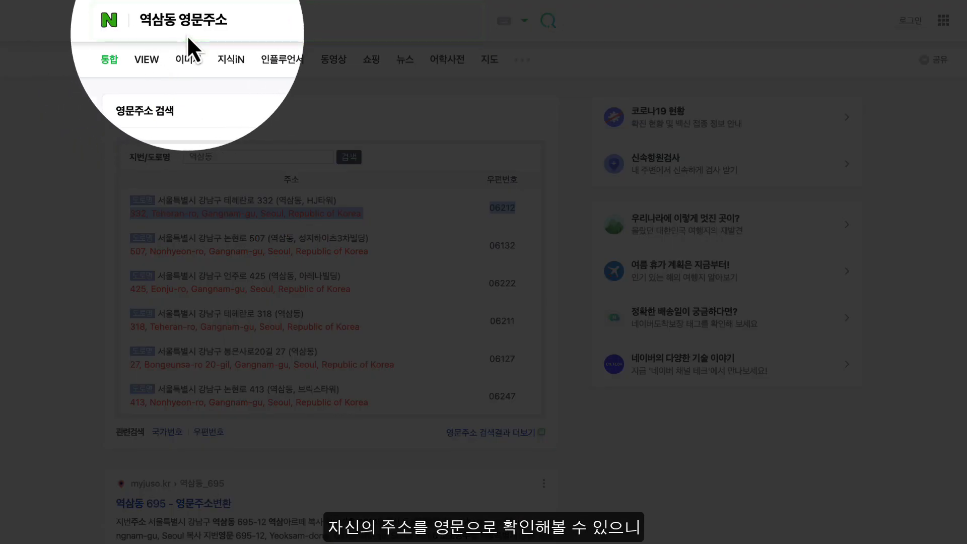
Clear the highlighted address result on the Naver lookup page
{"action": "left_click", "coordinate": [249, 104]}
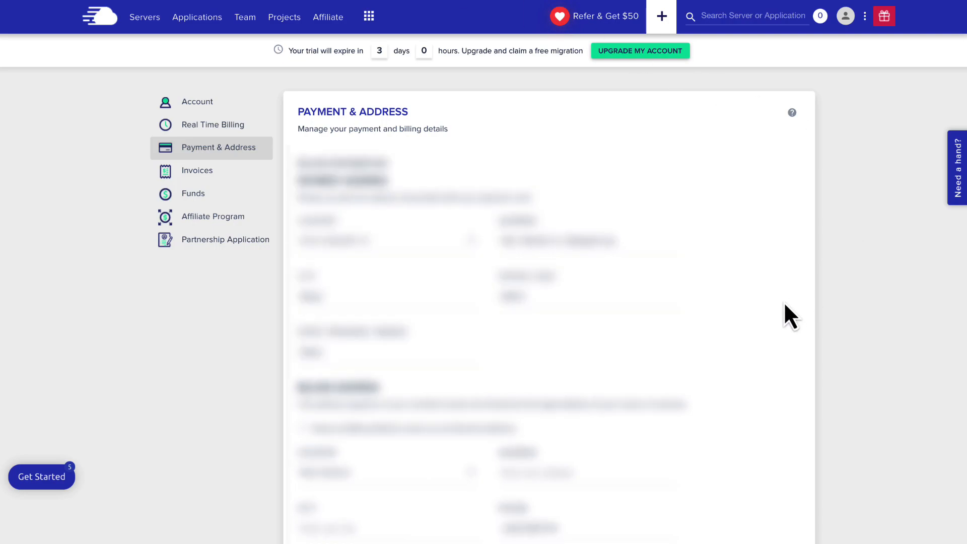
Tick 'Keep my Billing Address same as my Payment Address' and proceed to the payment gateway
{"action": "scroll", "coordinate": [784, 304], "scroll_direction": "down", "scroll_amount": 5}
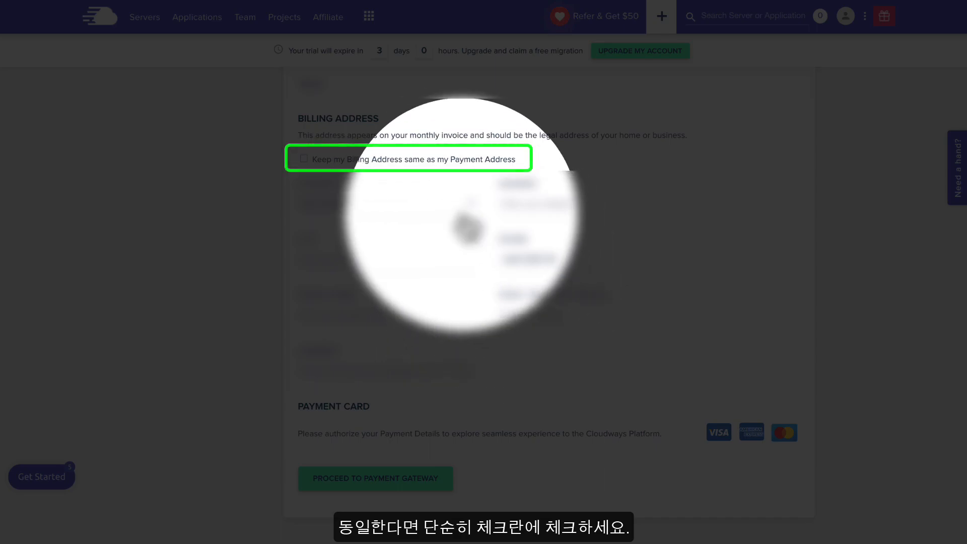
{"action": "left_click", "coordinate": [303, 159]}
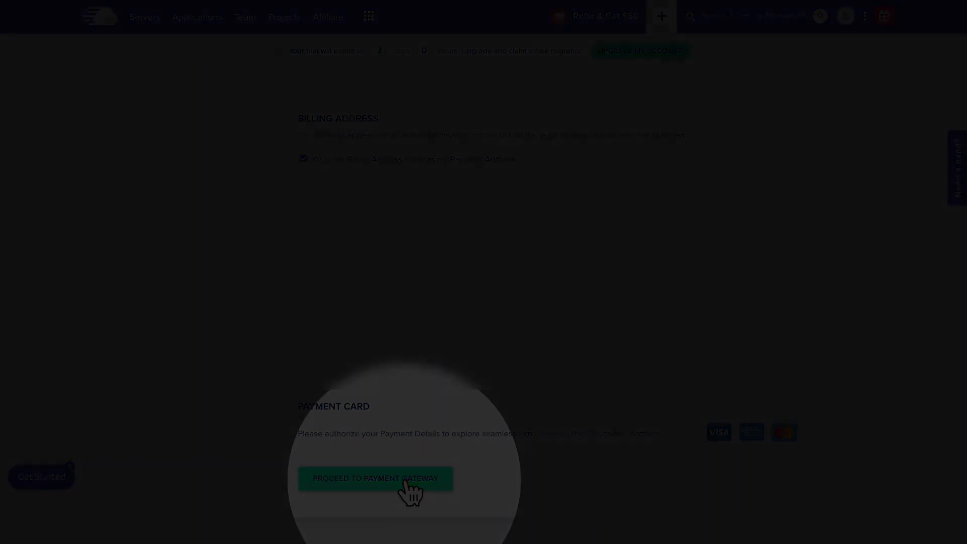
{"action": "left_click", "coordinate": [405, 482]}
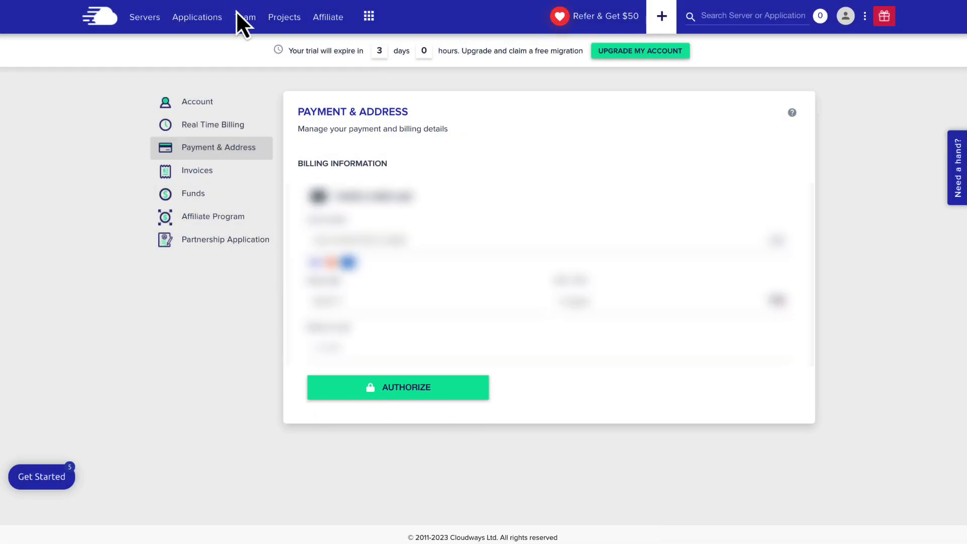
Enter the card details, authorize the account upgrade, and close the Thank You message
{"action": "left_click", "coordinate": [344, 239]}
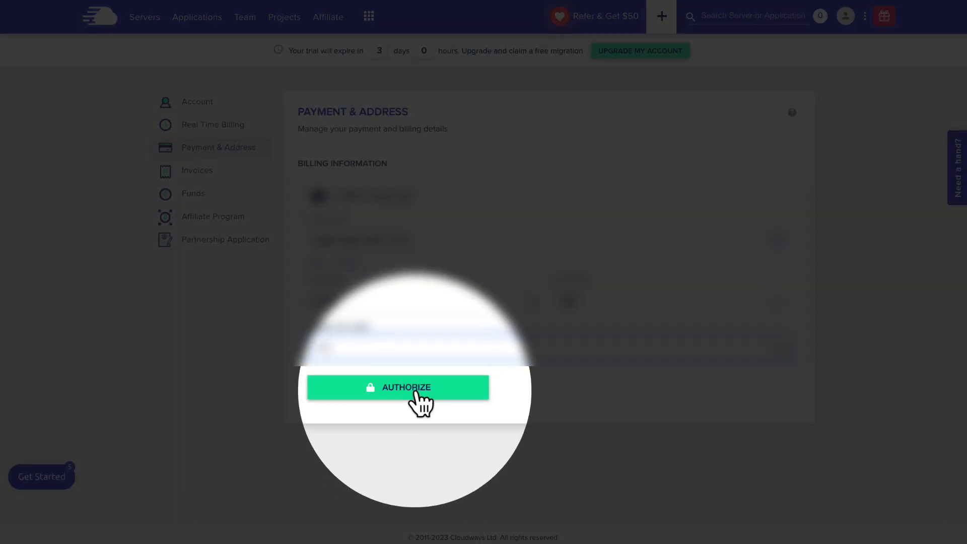
{"action": "left_click", "coordinate": [416, 391]}
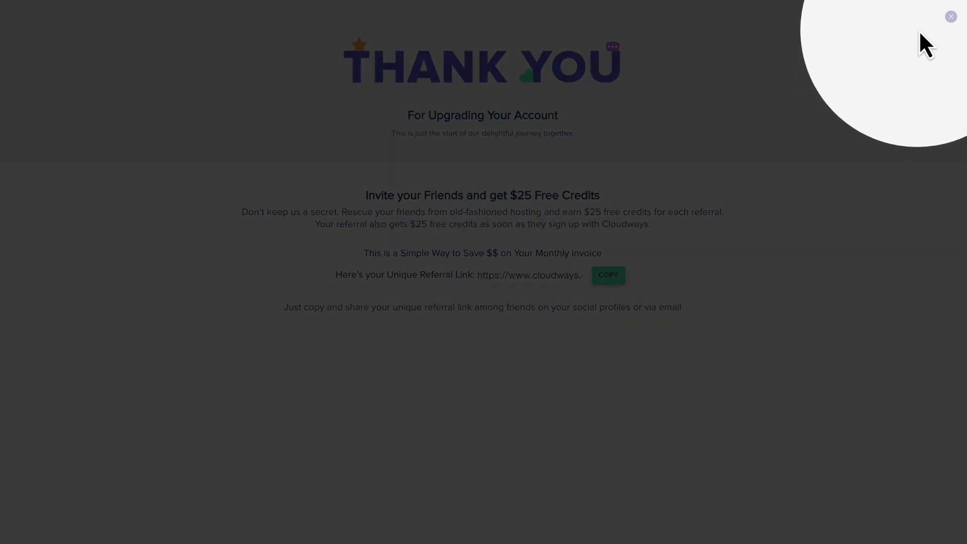
{"action": "left_click", "coordinate": [950, 18]}
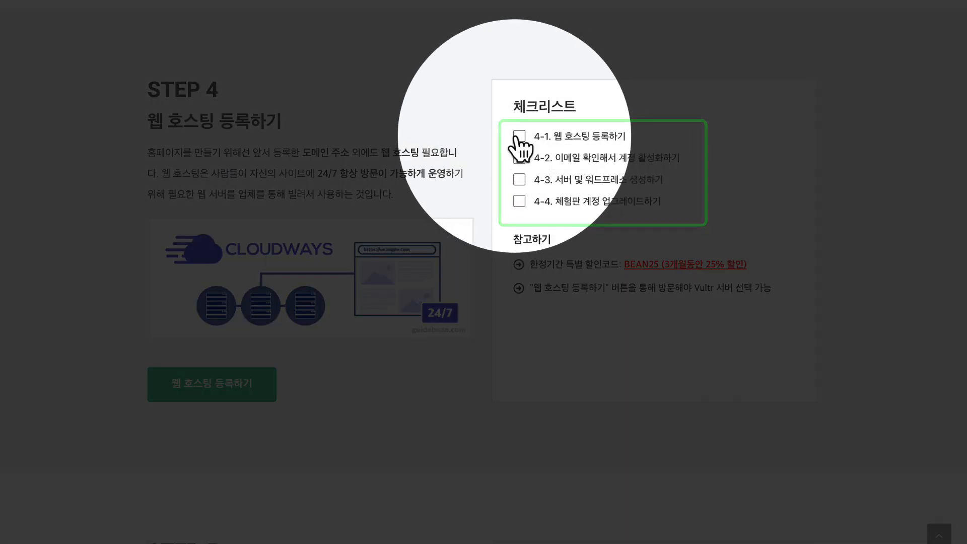
Check off Step 4 checklist items 4-1 through 4-4 and glance at the Step 5 section
{"action": "left_click", "coordinate": [519, 137]}
{"action": "left_click", "coordinate": [519, 157]}
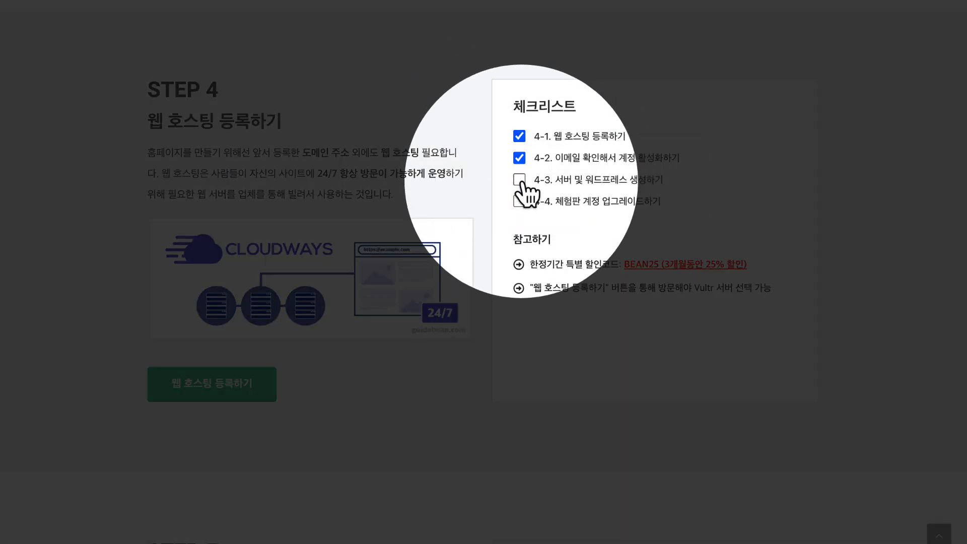
{"action": "left_click", "coordinate": [519, 179]}
{"action": "left_click", "coordinate": [519, 201]}
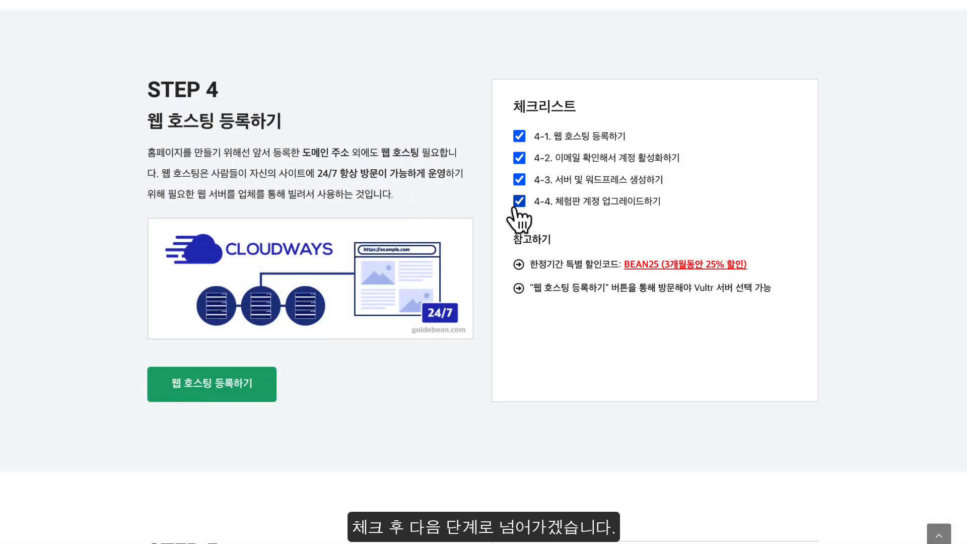
{"action": "scroll", "coordinate": [514, 209], "scroll_direction": "down", "scroll_amount": 10}
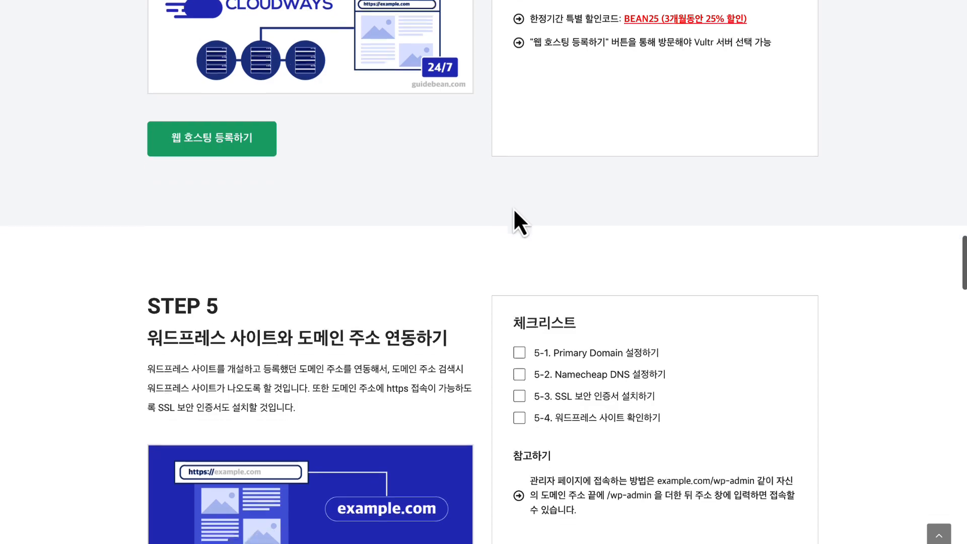
{"action": "scroll", "coordinate": [514, 211], "scroll_direction": "up", "scroll_amount": 2}
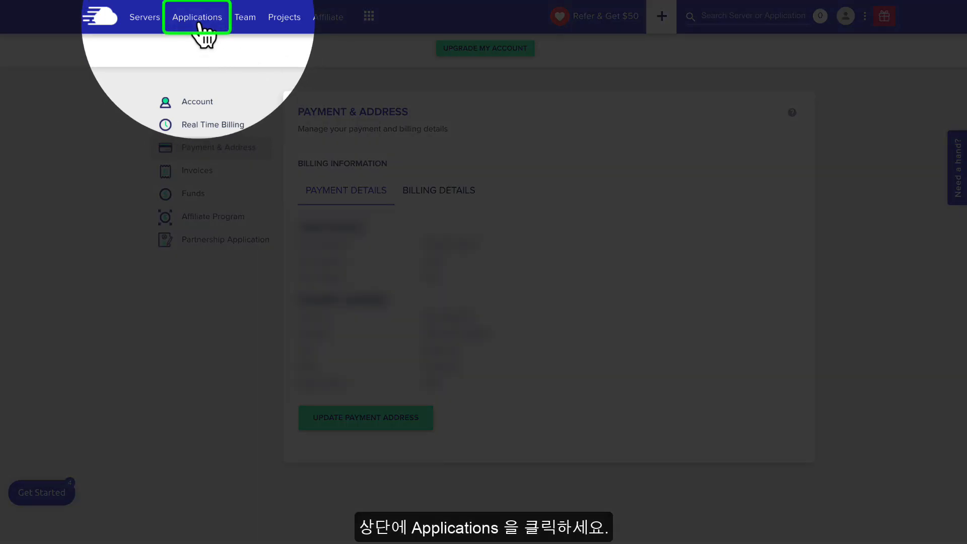
Open wp-blog from Applications, dismiss the tour tips, and start a new domain in Domain Management
{"action": "left_click", "coordinate": [199, 23]}
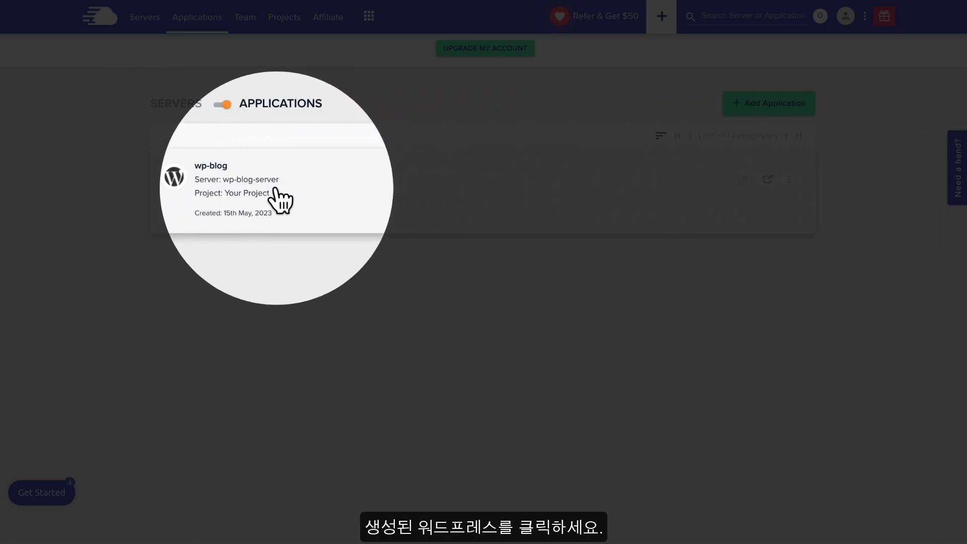
{"action": "left_click", "coordinate": [229, 185]}
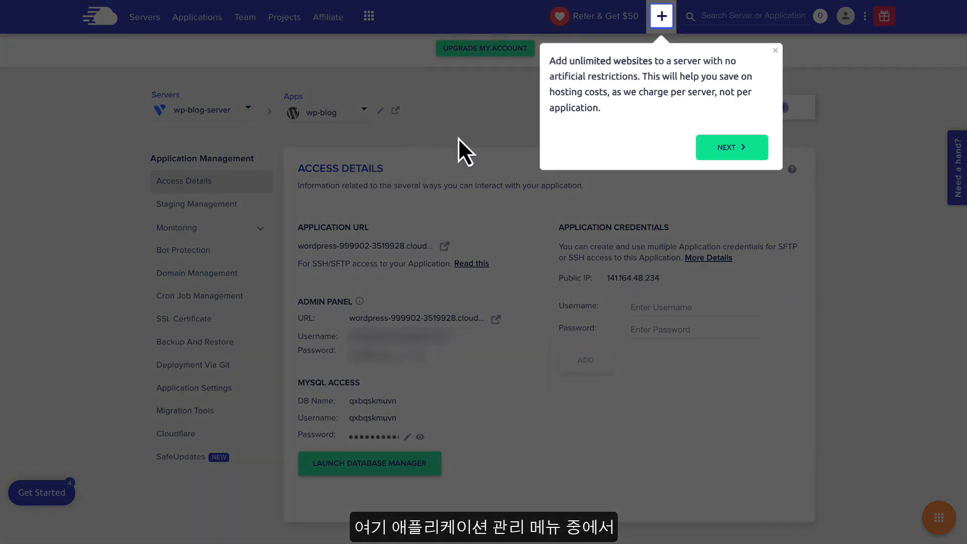
{"action": "left_click", "coordinate": [717, 148]}
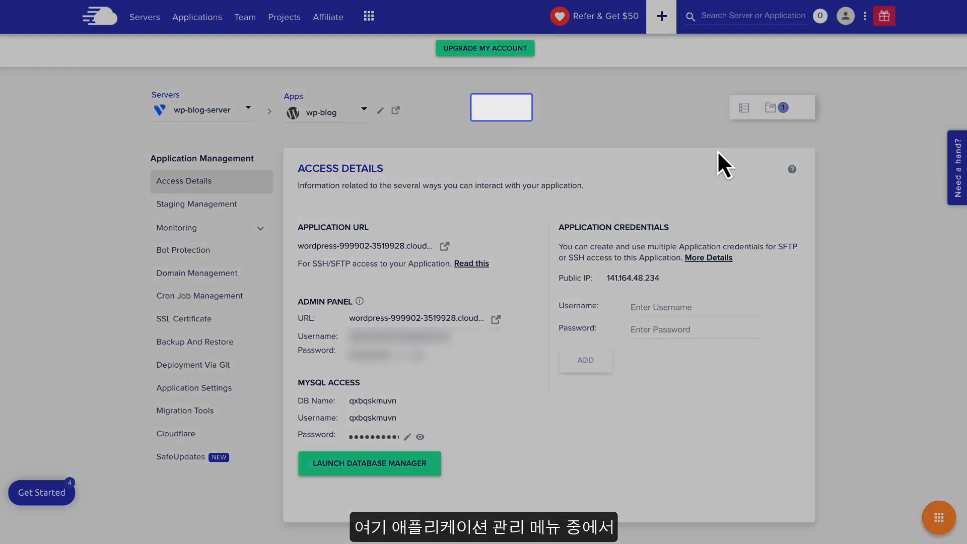
{"action": "left_click", "coordinate": [526, 210]}
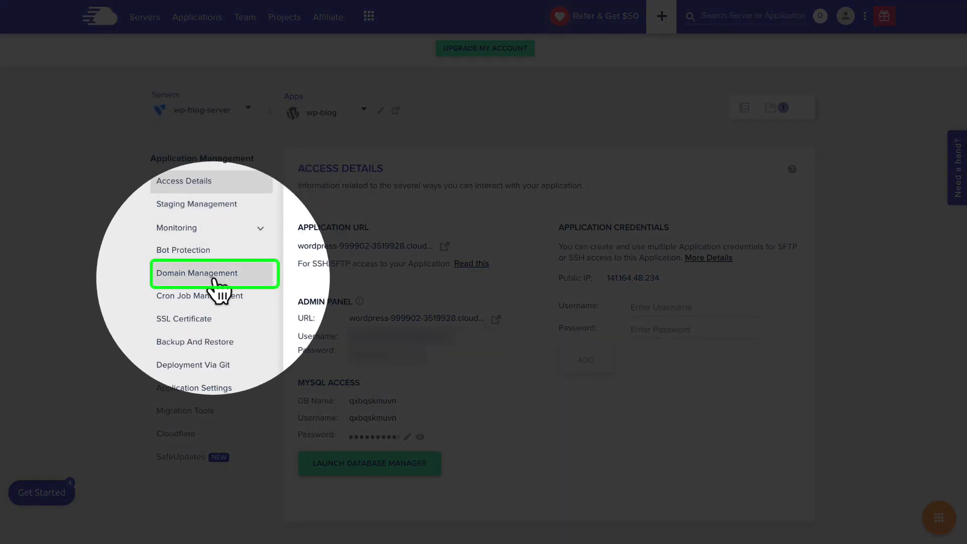
{"action": "left_click", "coordinate": [214, 277]}
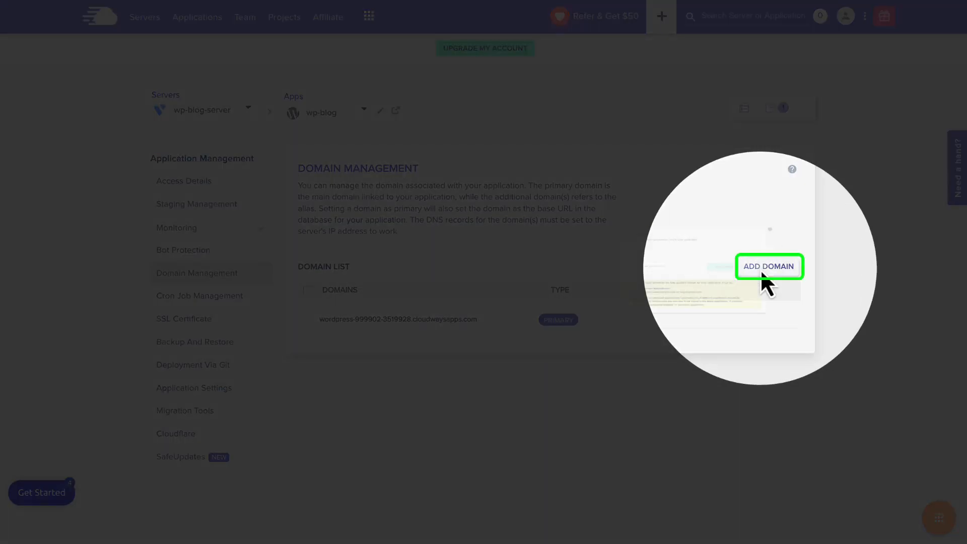
{"action": "left_click", "coordinate": [760, 271]}
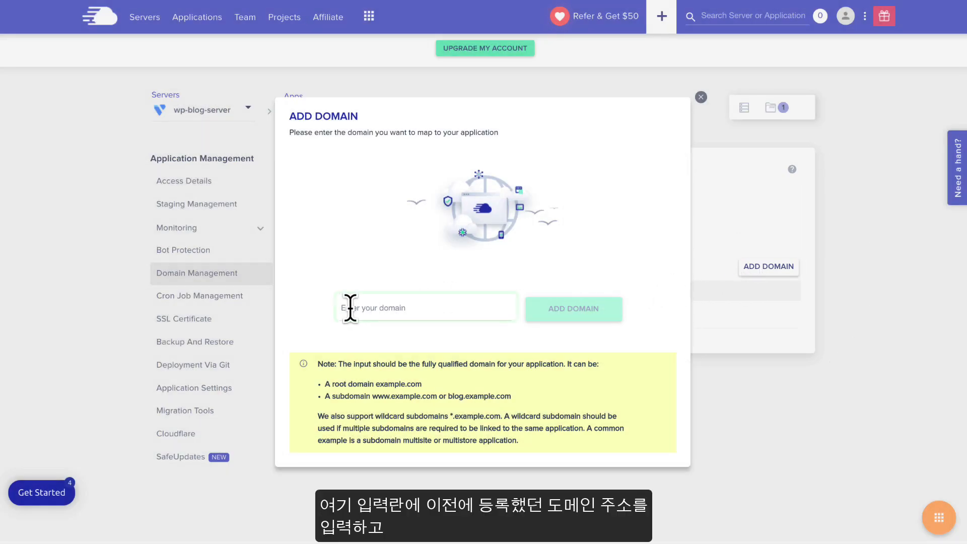
Paste mentorbean.com into the Add Domain field and add it to wp-blog
{"action": "left_click", "coordinate": [350, 308]}
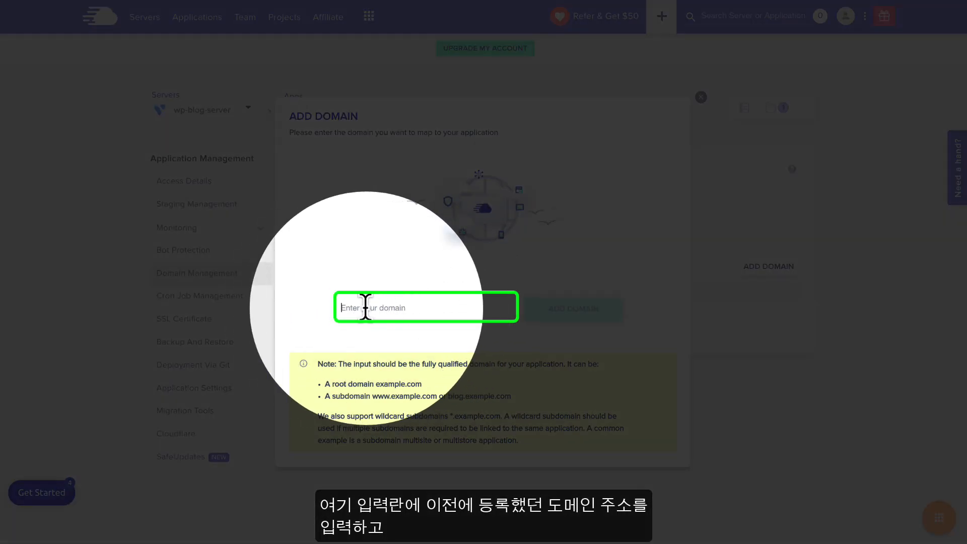
{"action": "type", "text": "mentorbean.com"}
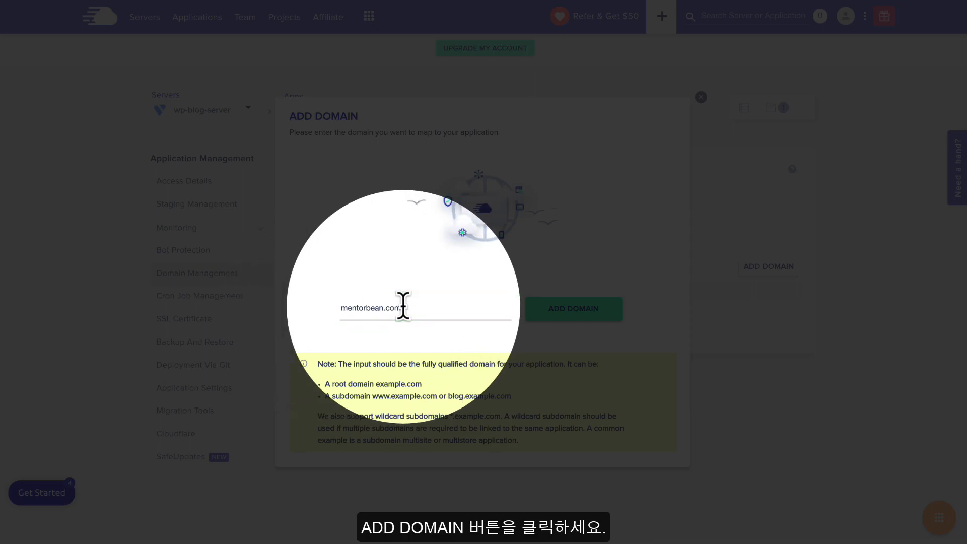
{"action": "left_click", "coordinate": [573, 310]}
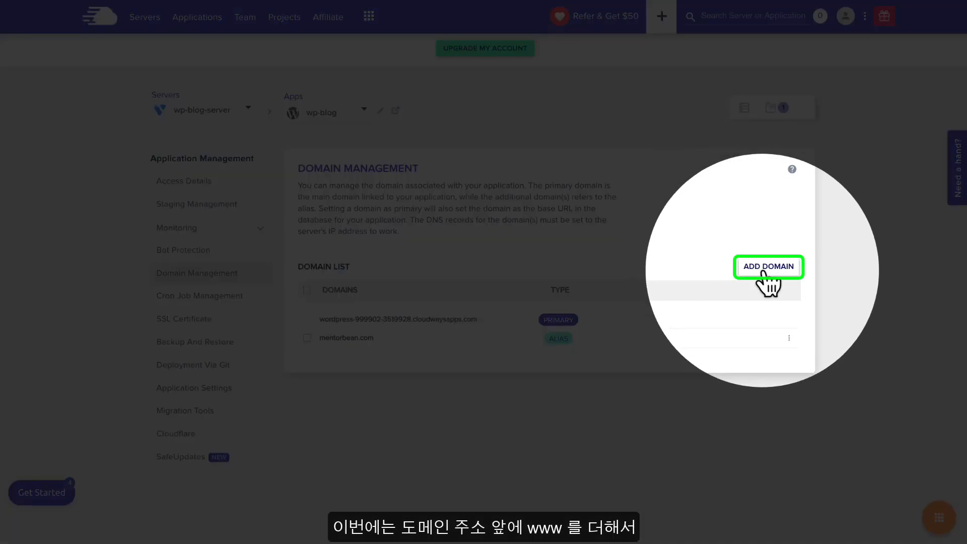
{"action": "left_click", "coordinate": [768, 266]}
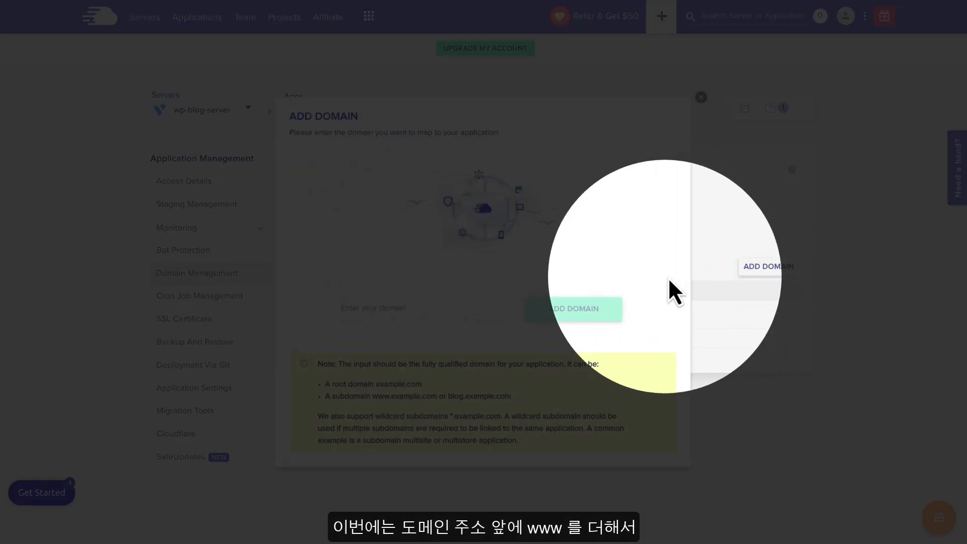
{"action": "left_click", "coordinate": [349, 307]}
{"action": "type", "text": "www.mentorbean.com"}
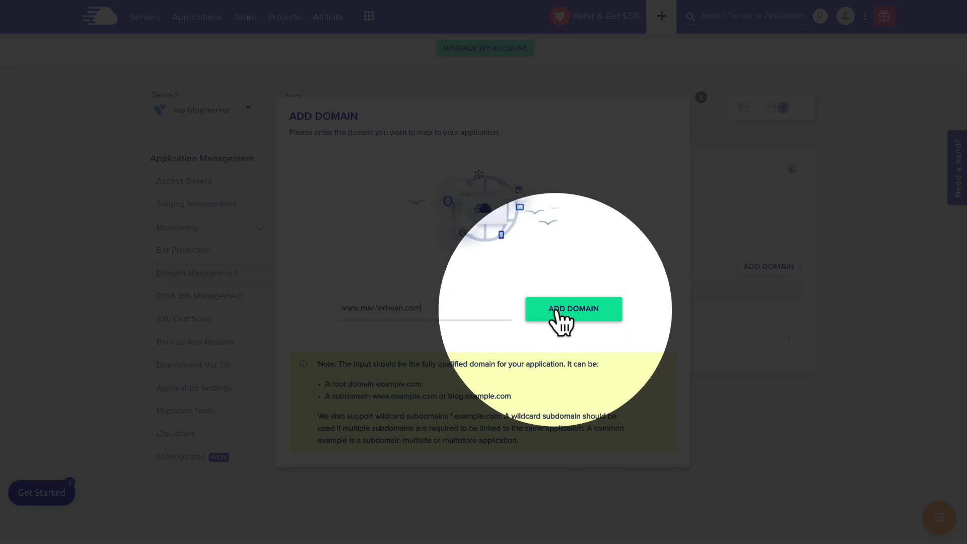
{"action": "left_click", "coordinate": [573, 309]}
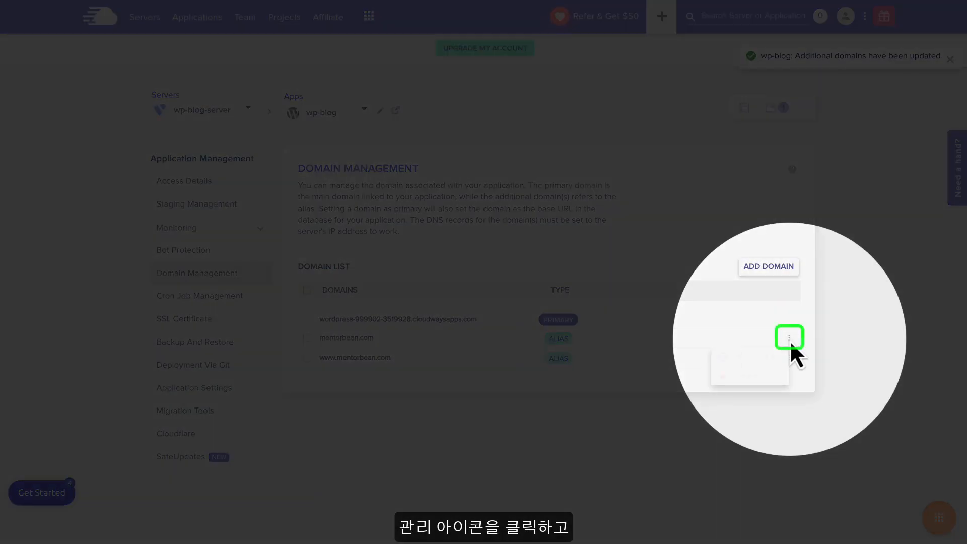
Make mentorbean.com the primary domain from its row menu, confirming with SET AS PRIMARY
{"action": "left_click", "coordinate": [788, 339]}
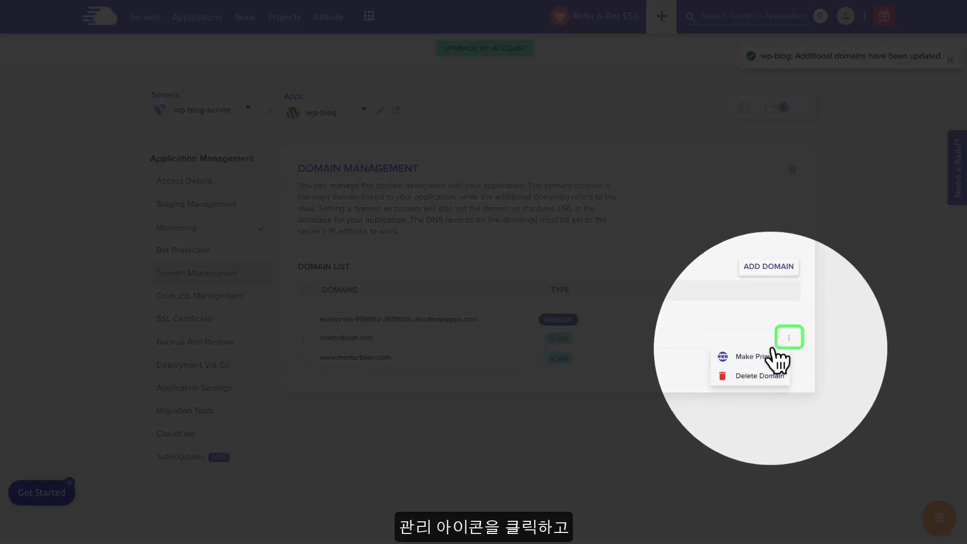
{"action": "left_click", "coordinate": [763, 361]}
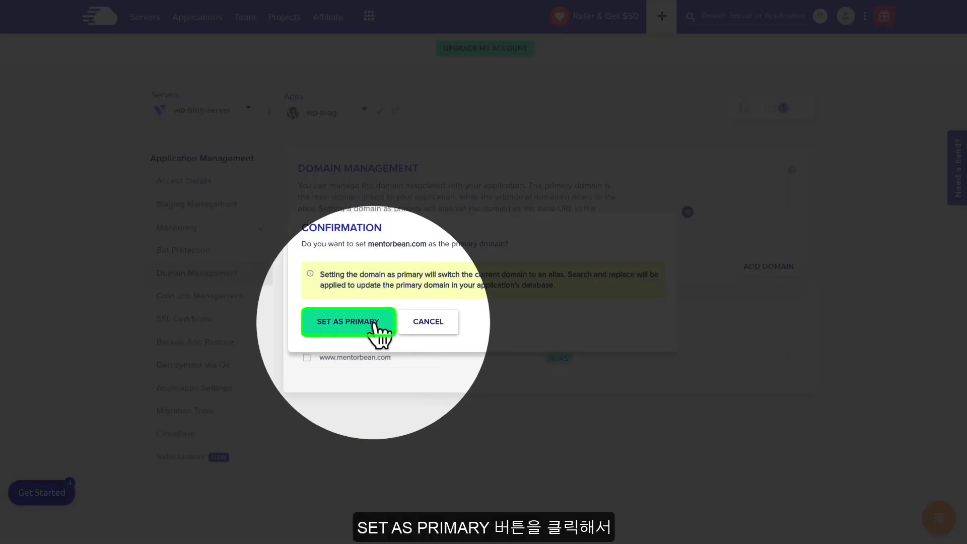
{"action": "left_click", "coordinate": [344, 330]}
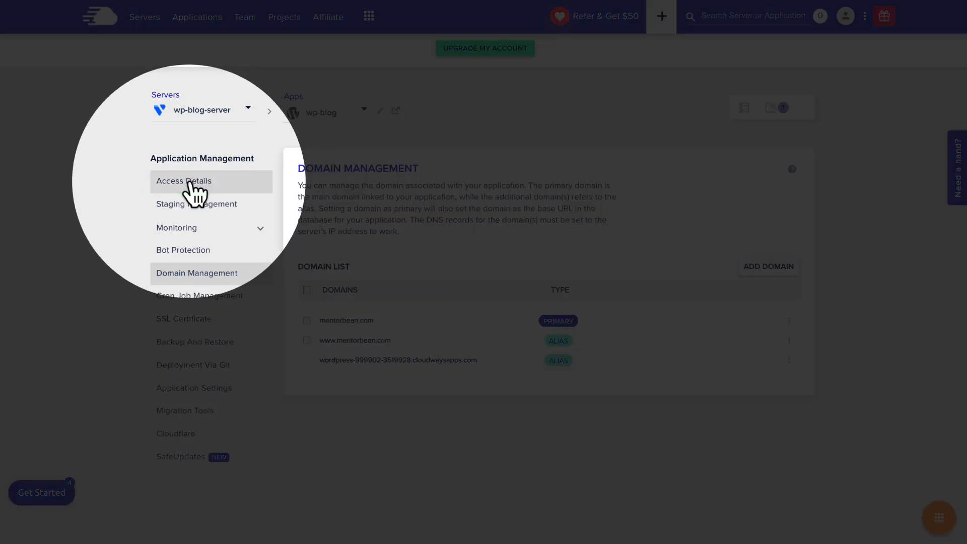
Return to wp-blog's Access Details page in Application Management
{"action": "left_click", "coordinate": [201, 180]}
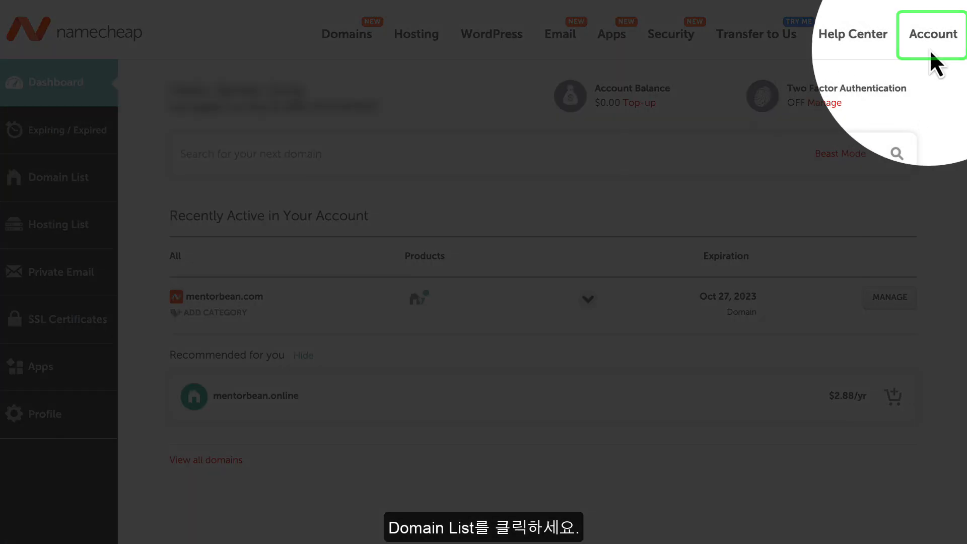
Open mentorbean.com's Advanced DNS tab from the Domain List and check the Actions dropdown
{"action": "mouse_move", "coordinate": [935, 39]}
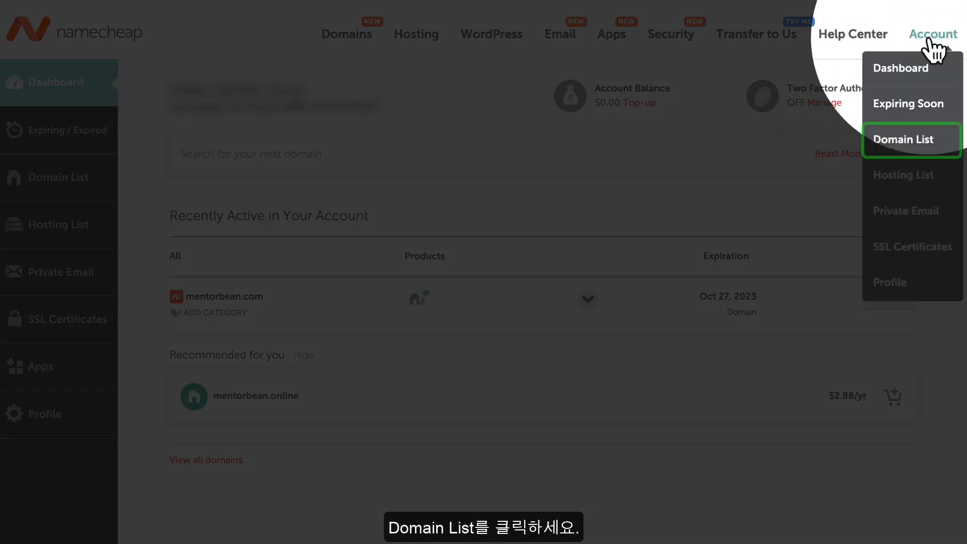
{"action": "left_click", "coordinate": [914, 146]}
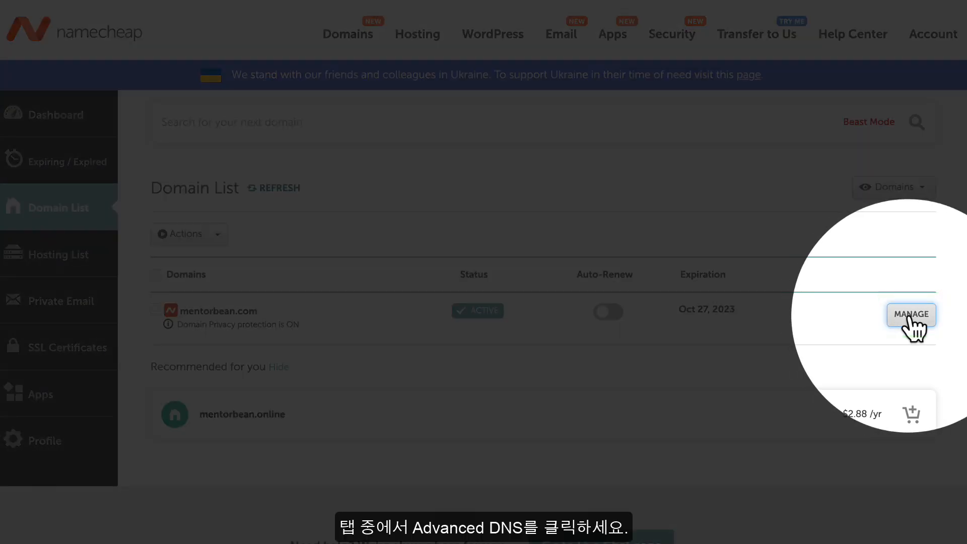
{"action": "left_click", "coordinate": [910, 314]}
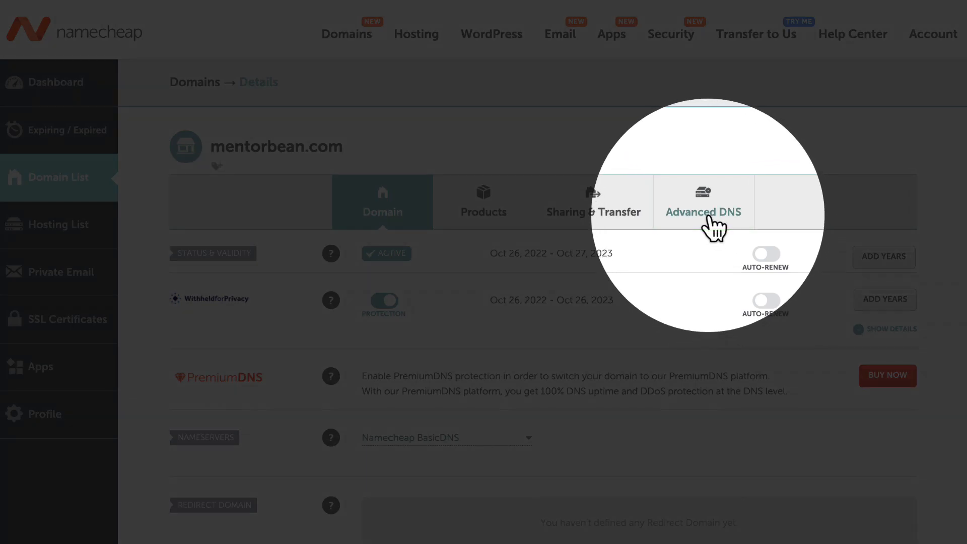
{"action": "left_click", "coordinate": [707, 222]}
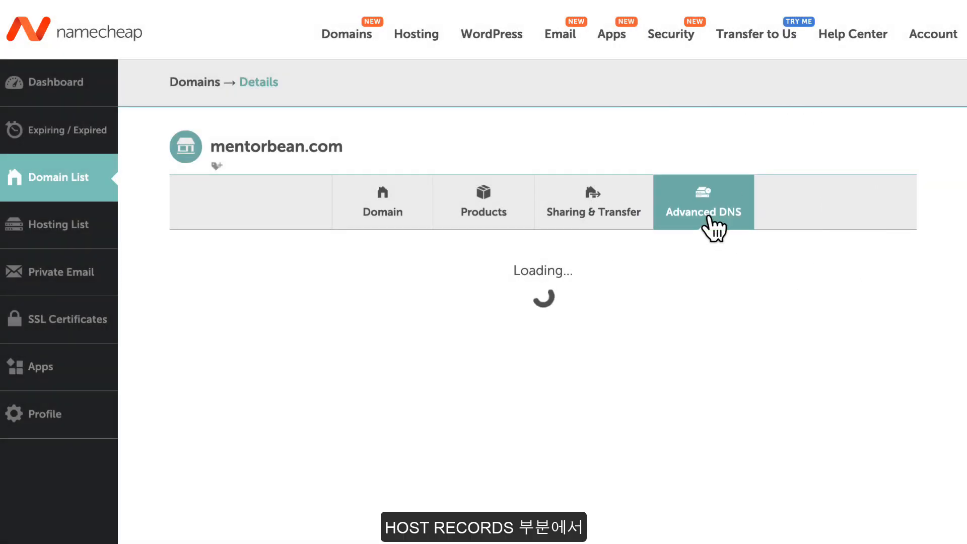
{"action": "scroll", "coordinate": [713, 229], "scroll_direction": "down", "scroll_amount": 1}
{"action": "scroll", "coordinate": [714, 230], "scroll_direction": "down", "scroll_amount": 1}
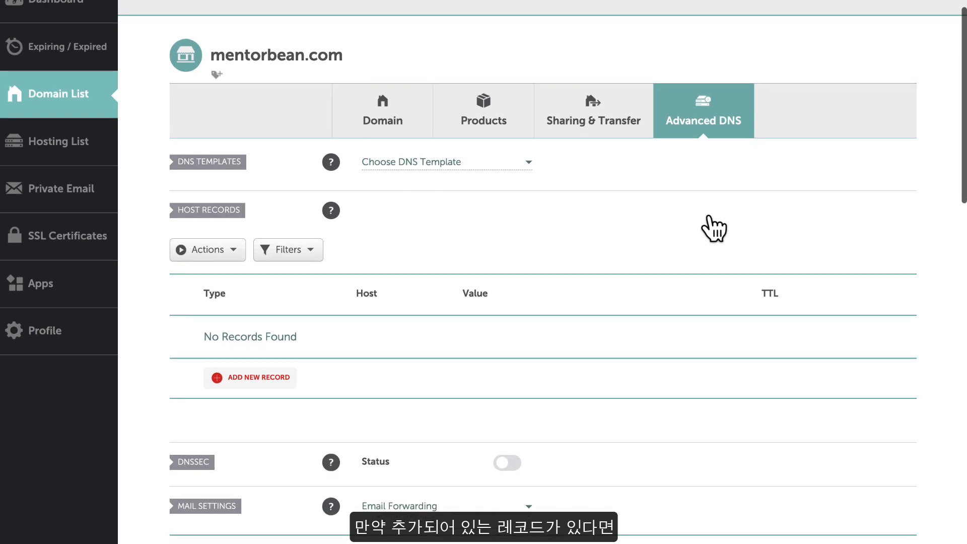
{"action": "scroll", "coordinate": [604, 267], "scroll_direction": "down", "scroll_amount": 1}
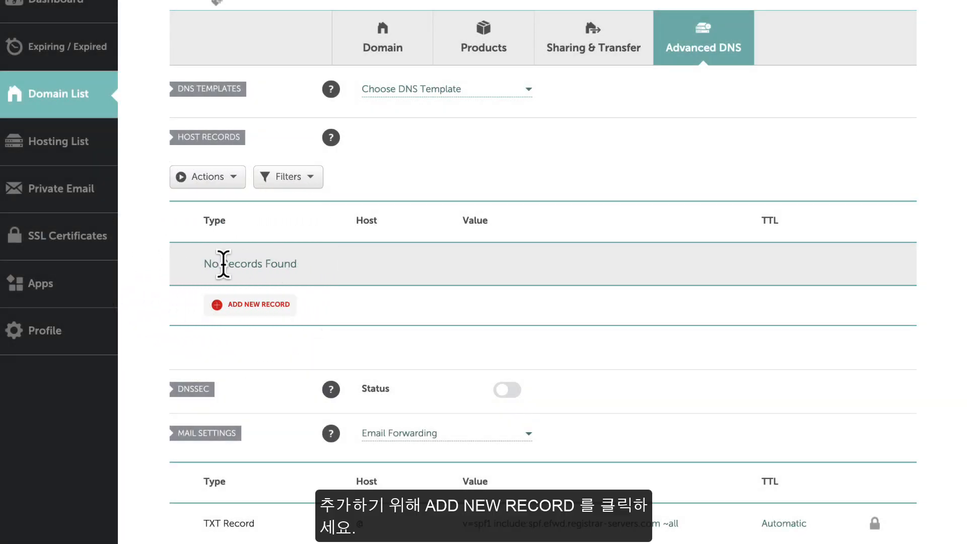
{"action": "left_click", "coordinate": [225, 183]}
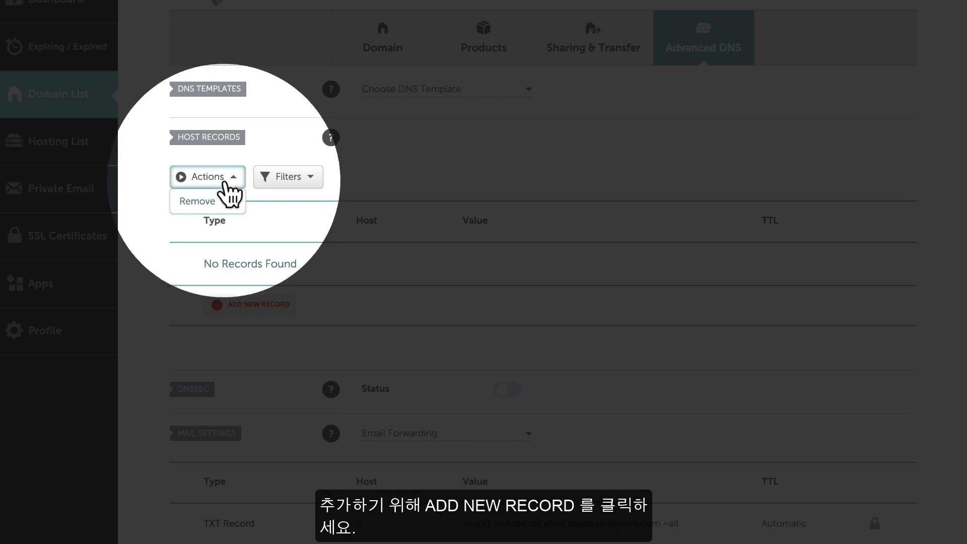
{"action": "left_click", "coordinate": [232, 182]}
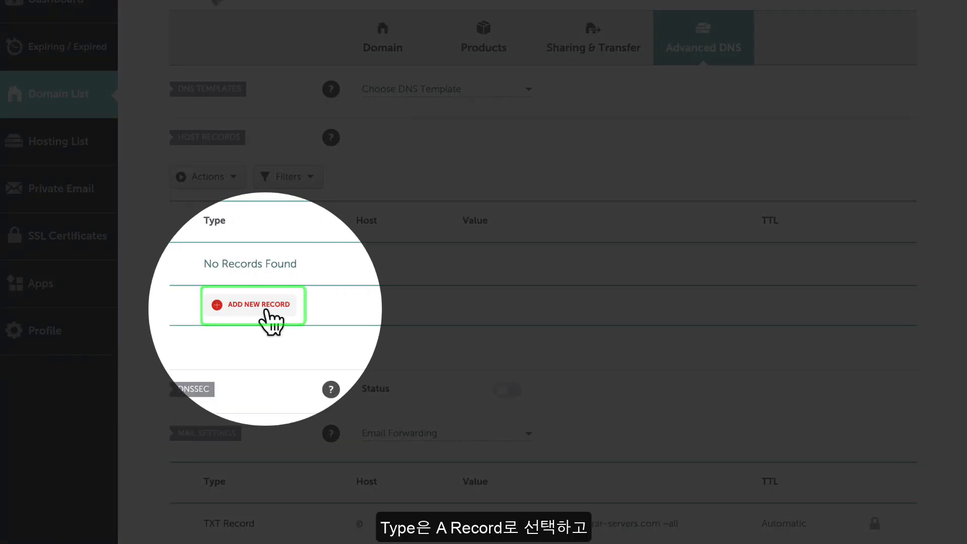
Add and save an A record with host @ pointing to 141.164.48.234
{"action": "left_click", "coordinate": [266, 311]}
{"action": "scroll", "coordinate": [266, 312], "scroll_direction": "down", "scroll_amount": 2}
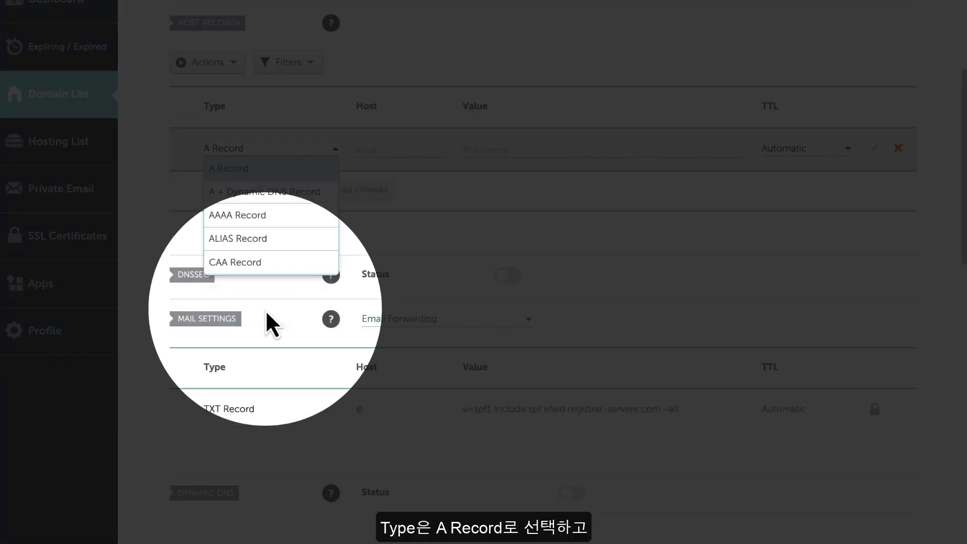
{"action": "scroll", "coordinate": [240, 214], "scroll_direction": "down", "scroll_amount": 1}
{"action": "scroll", "coordinate": [236, 178], "scroll_direction": "up", "scroll_amount": 1}
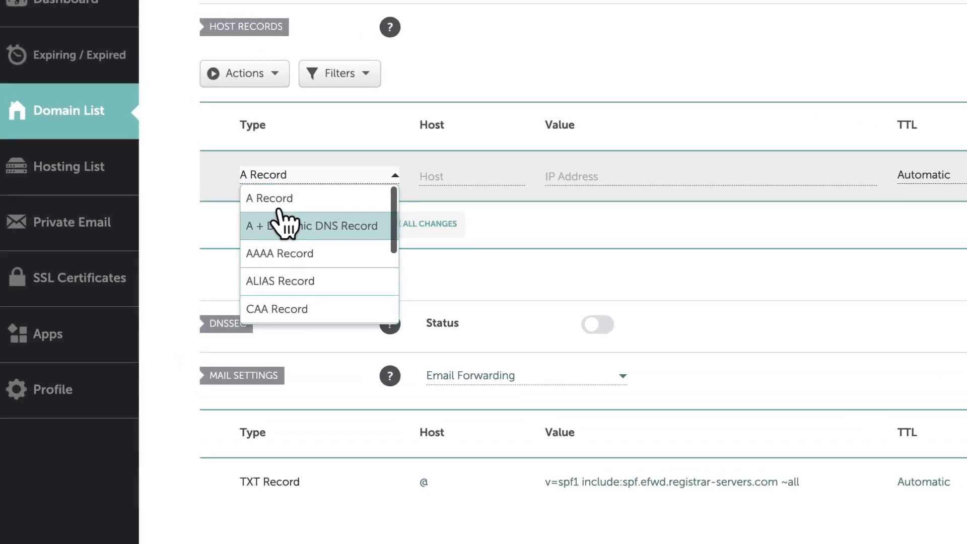
{"action": "left_click", "coordinate": [272, 200]}
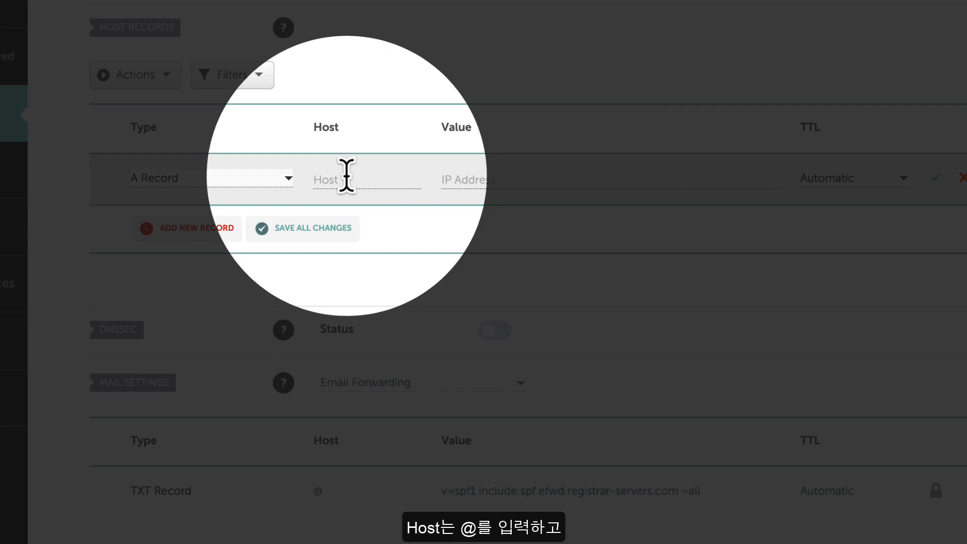
{"action": "left_click", "coordinate": [345, 176]}
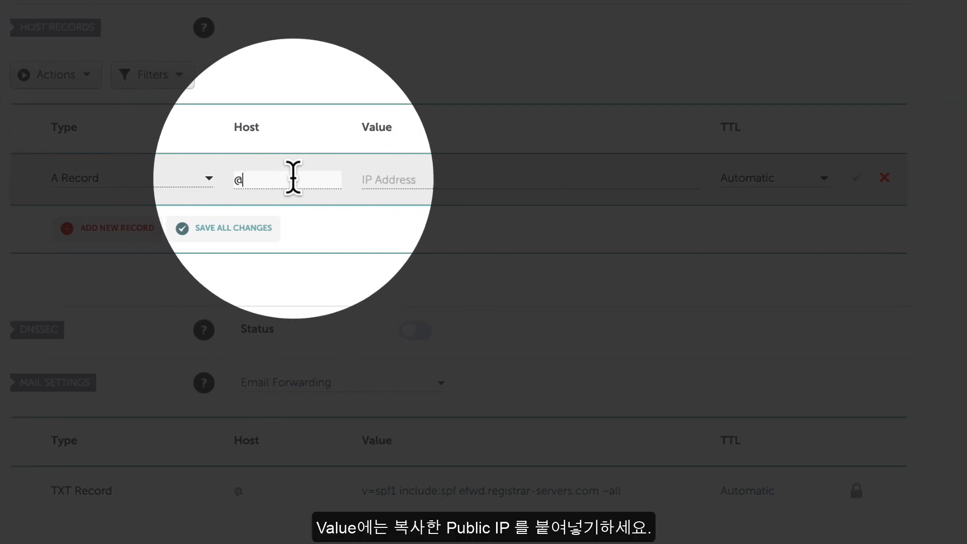
{"action": "left_click", "coordinate": [427, 176]}
{"action": "type", "text": "141.164.48.254"}
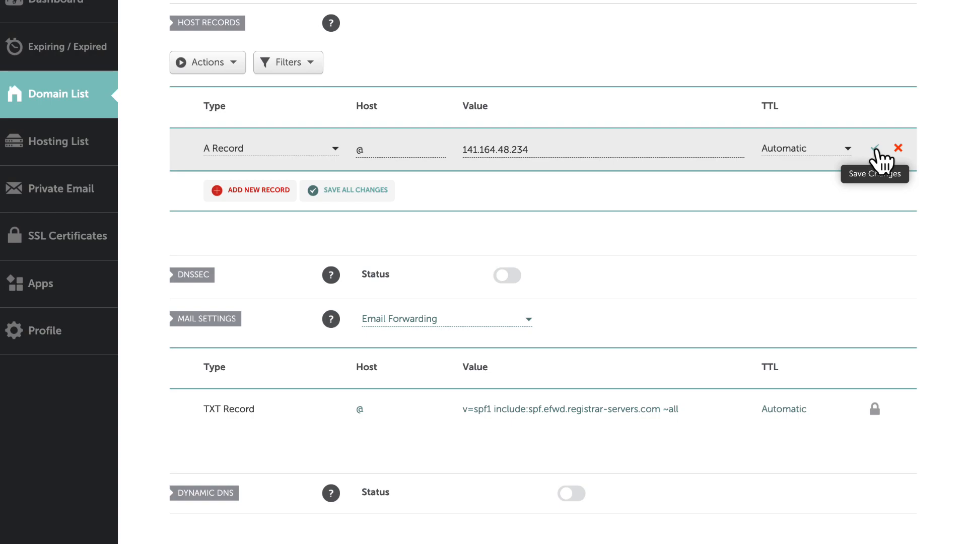
{"action": "left_click", "coordinate": [874, 149]}
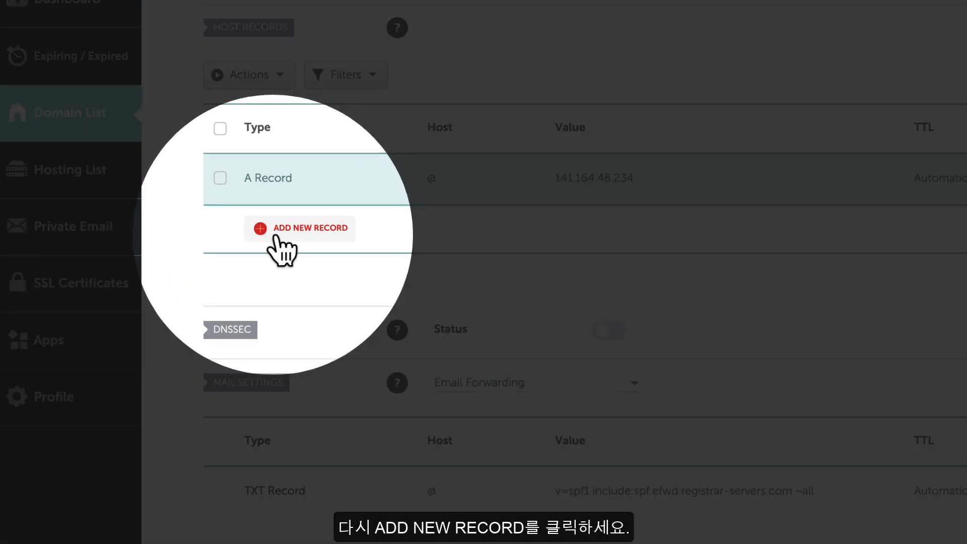
Add a new CNAME Record with Host www and Target mentorbean.com, and save it
{"action": "left_click", "coordinate": [257, 190]}
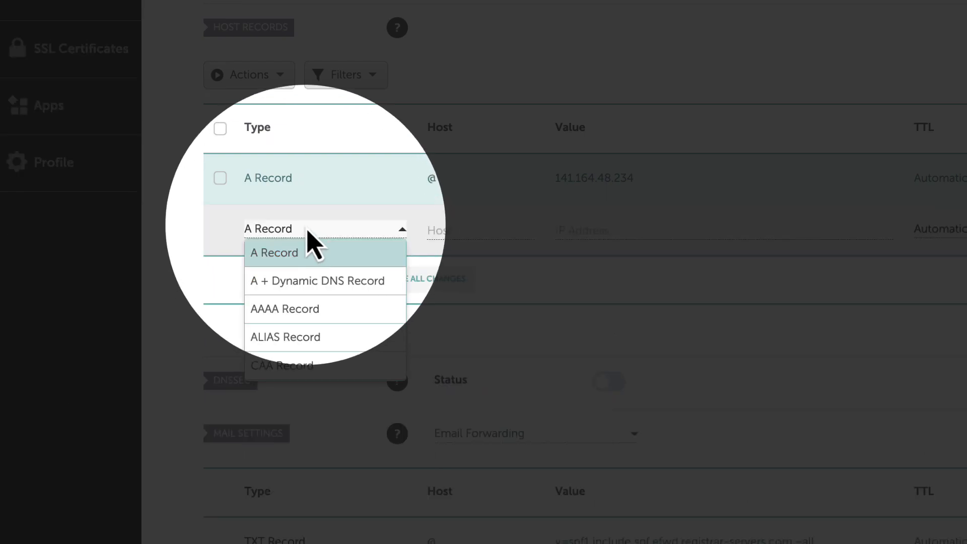
{"action": "scroll", "coordinate": [319, 287], "scroll_direction": "down", "scroll_amount": 3}
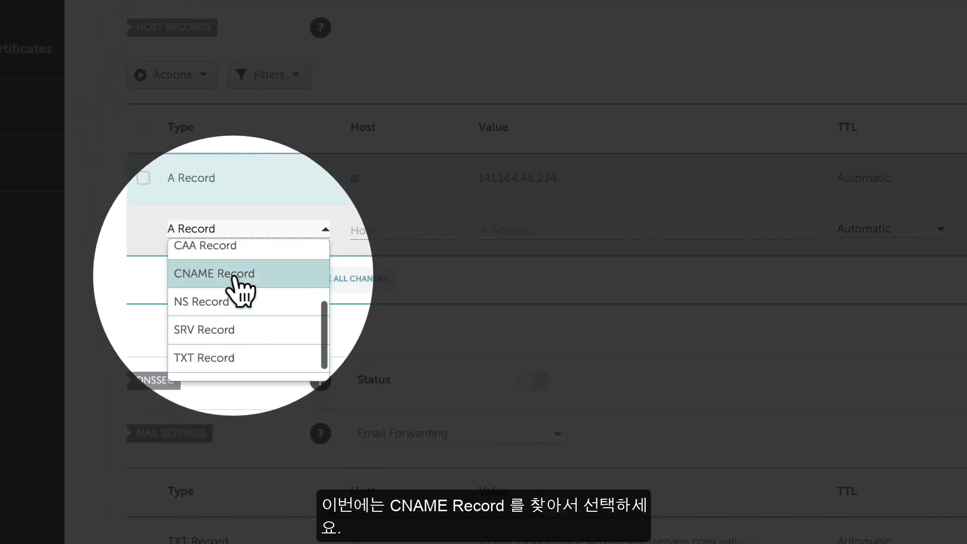
{"action": "left_click", "coordinate": [231, 280]}
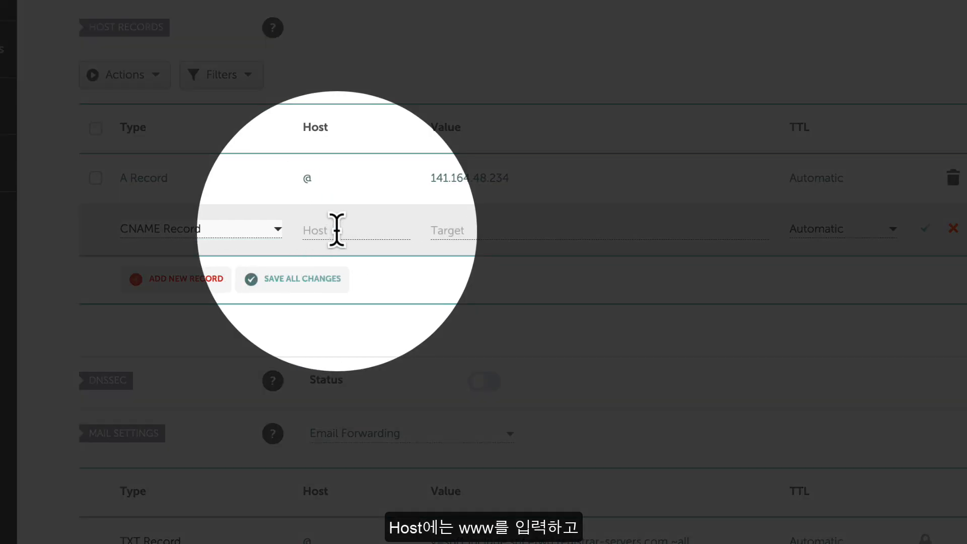
{"action": "left_click", "coordinate": [337, 230]}
{"action": "type", "text": "www"}
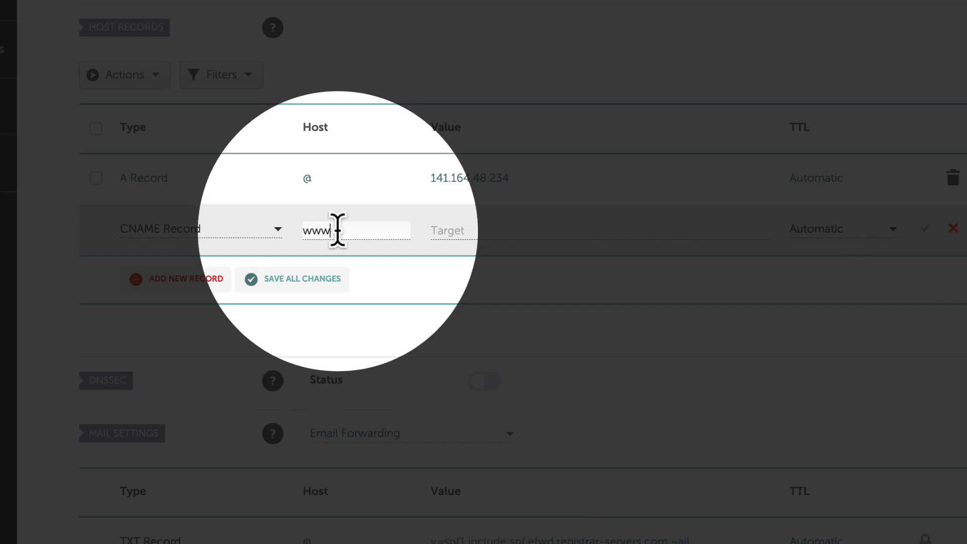
{"action": "left_click", "coordinate": [453, 230]}
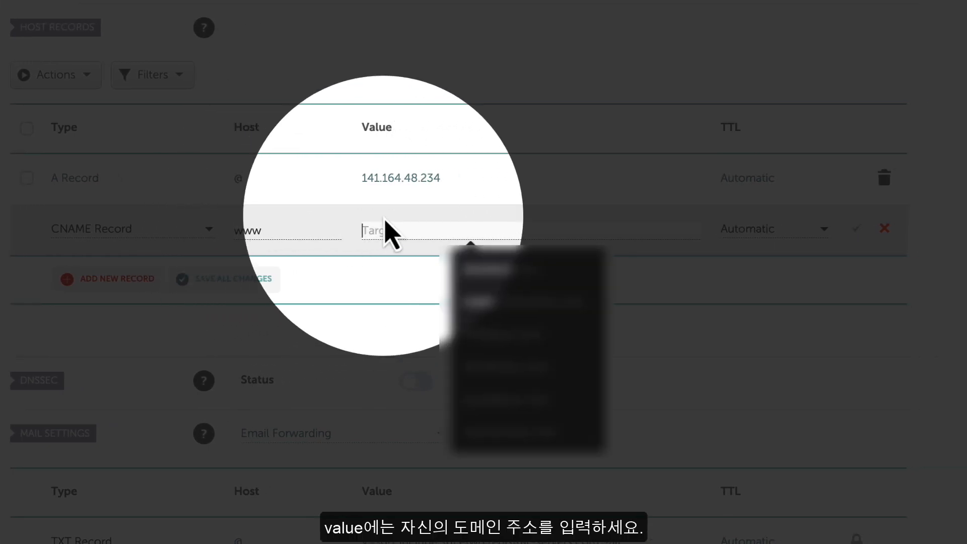
{"action": "type", "text": "mentorbean.com"}
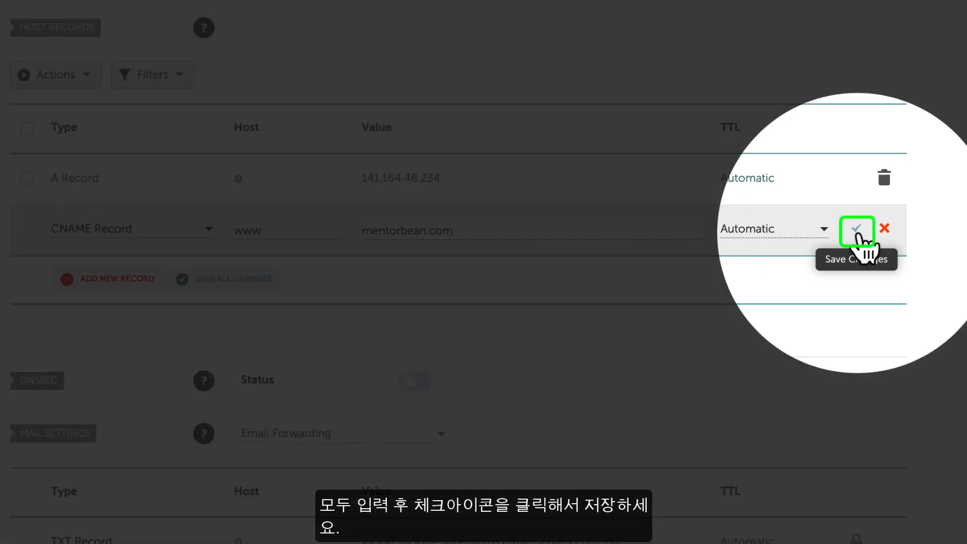
{"action": "left_click", "coordinate": [857, 231]}
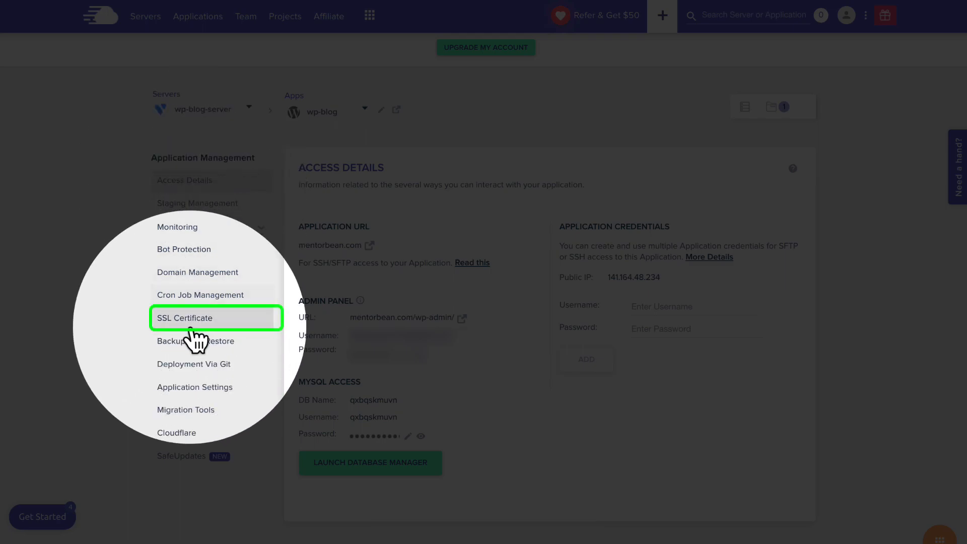
Request a Let's Encrypt certificate for mentorbean.com using the contact e-mail address
{"action": "left_click", "coordinate": [171, 327]}
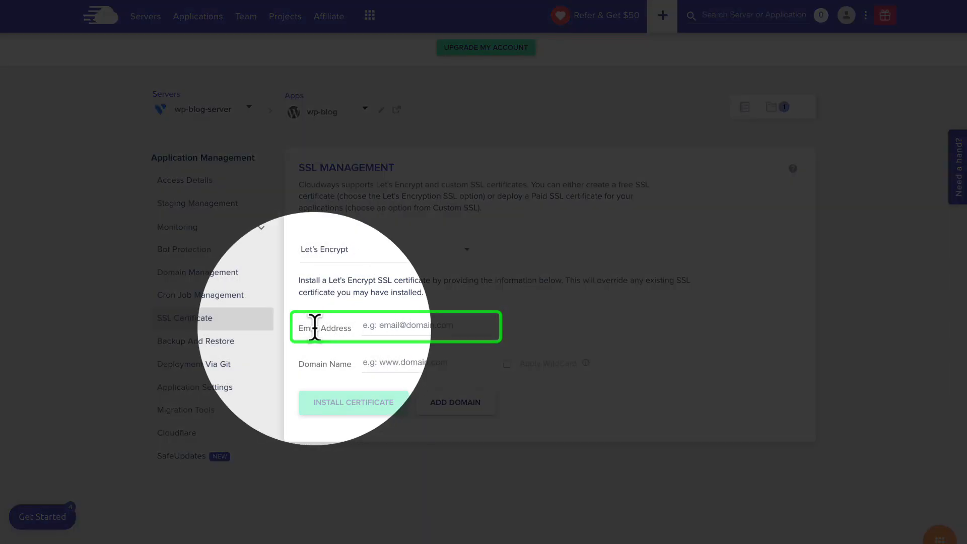
{"action": "left_click", "coordinate": [392, 327]}
{"action": "key", "text": "super+v"}
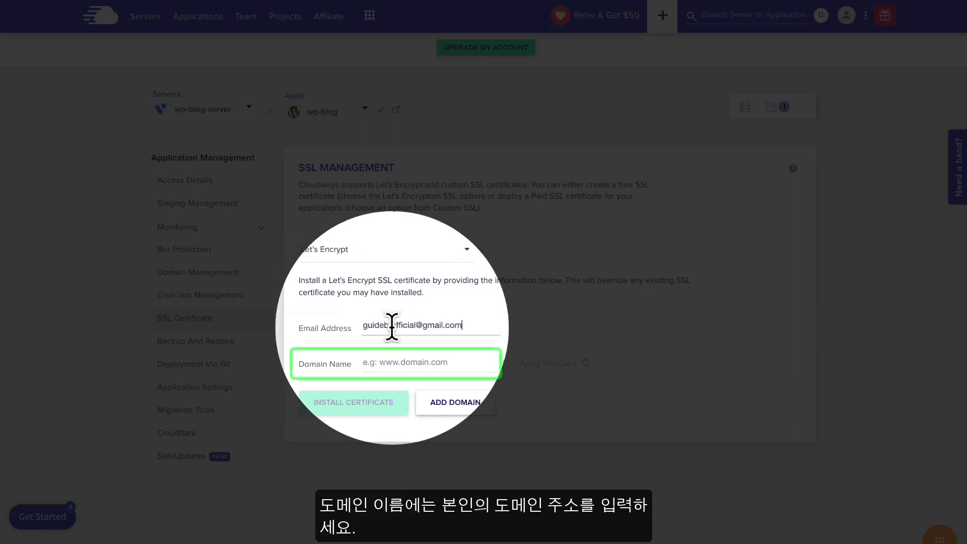
{"action": "type", "text": "mentorbean.com"}
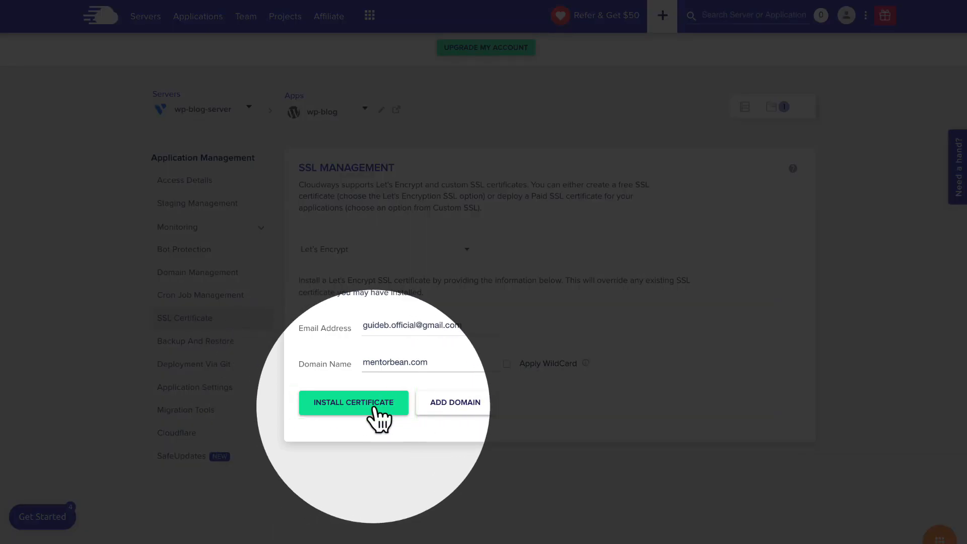
{"action": "left_click", "coordinate": [375, 409]}
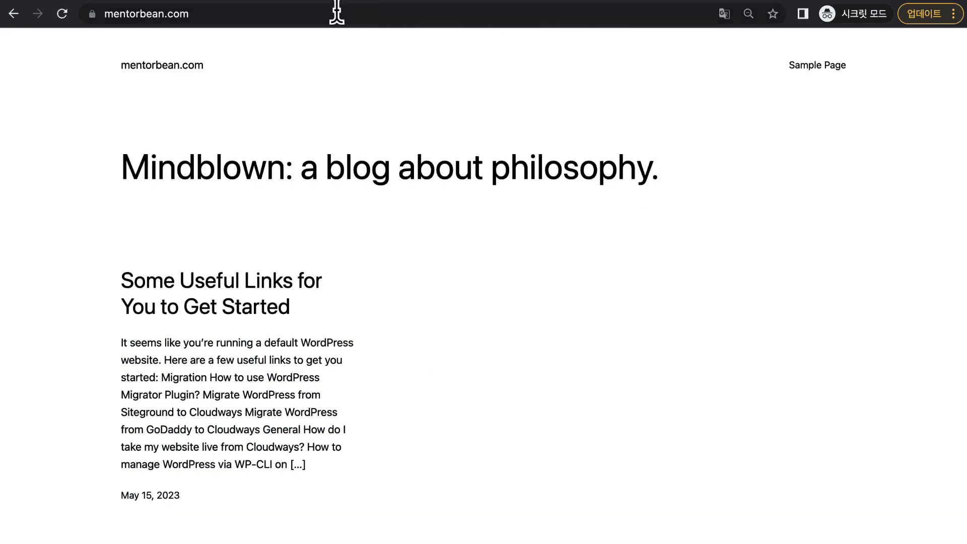
{"action": "left_click", "coordinate": [271, 14]}
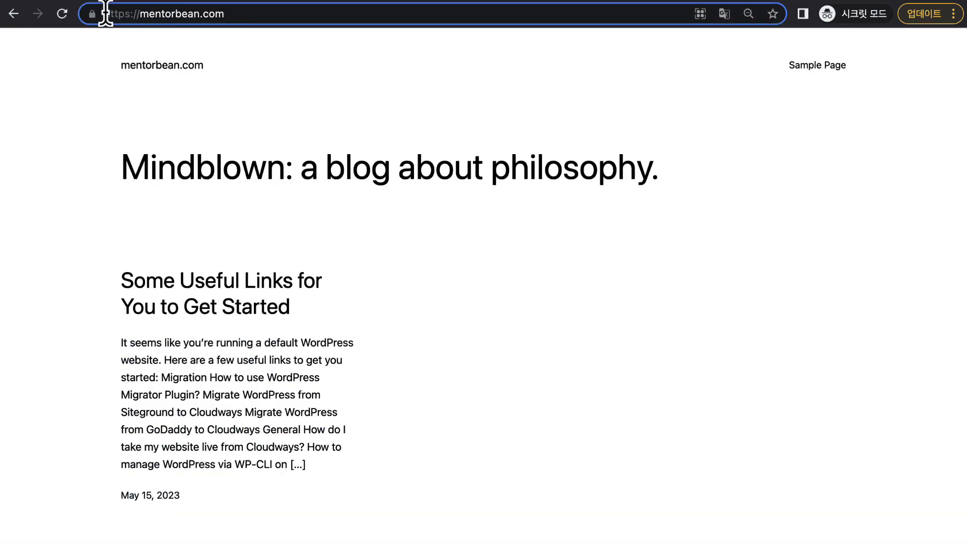
{"action": "left_click_drag", "start_coordinate": [106, 14], "coordinate": [222, 13]}
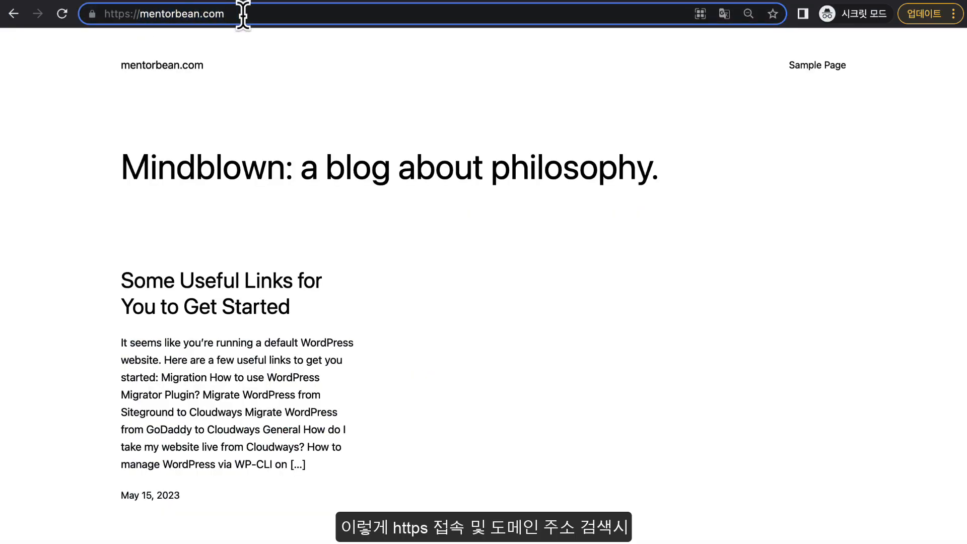
{"action": "key", "text": "Return"}
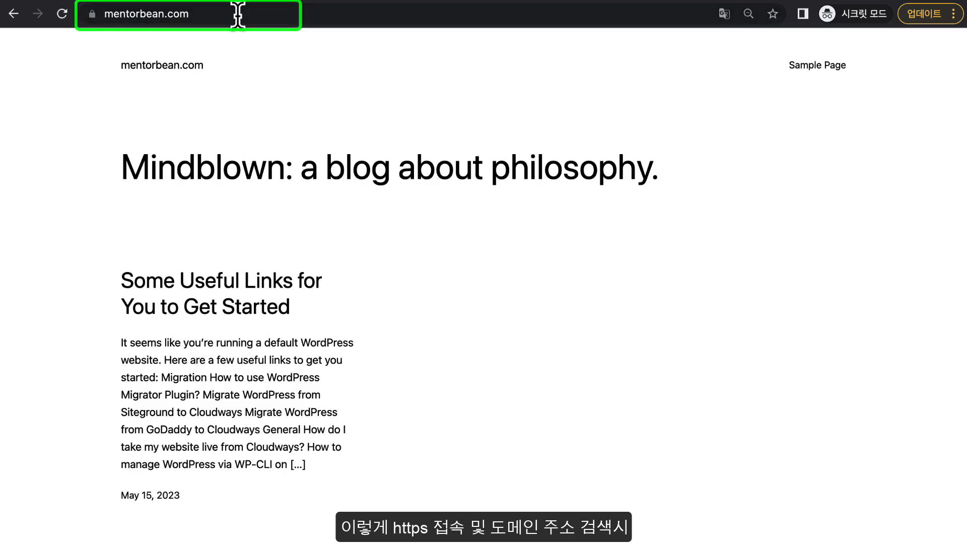
{"action": "left_click", "coordinate": [217, 13]}
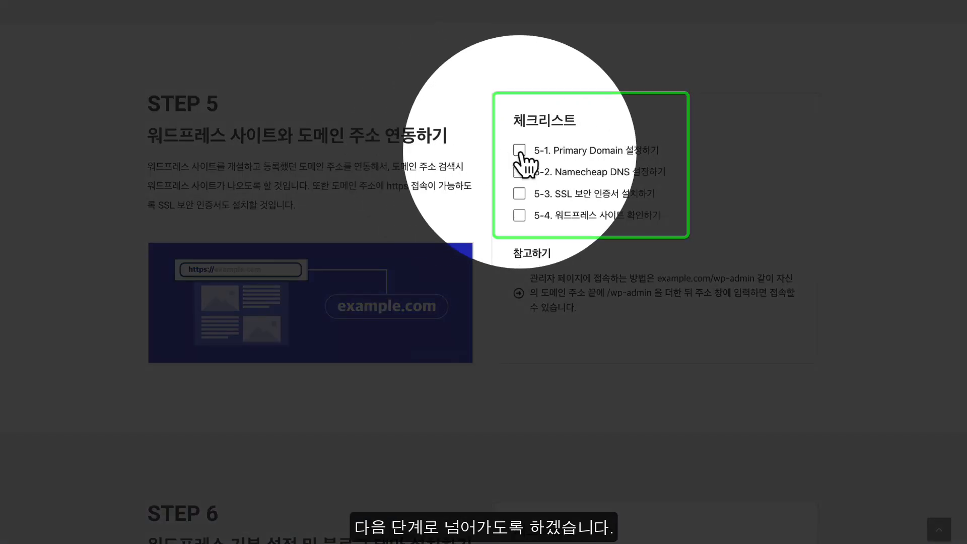
Tick checklist items 5-1, 5-2, 5-3 and 5-4, then scroll down toward STEP 6
{"action": "left_click", "coordinate": [519, 150]}
{"action": "left_click", "coordinate": [519, 172]}
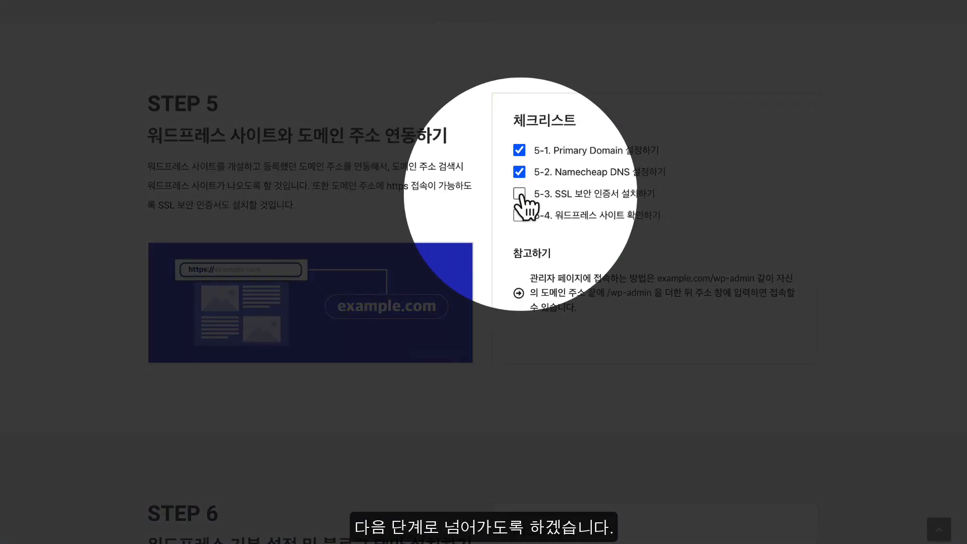
{"action": "left_click", "coordinate": [519, 193]}
{"action": "left_click", "coordinate": [519, 215]}
{"action": "scroll", "coordinate": [506, 222], "scroll_direction": "down", "scroll_amount": 3}
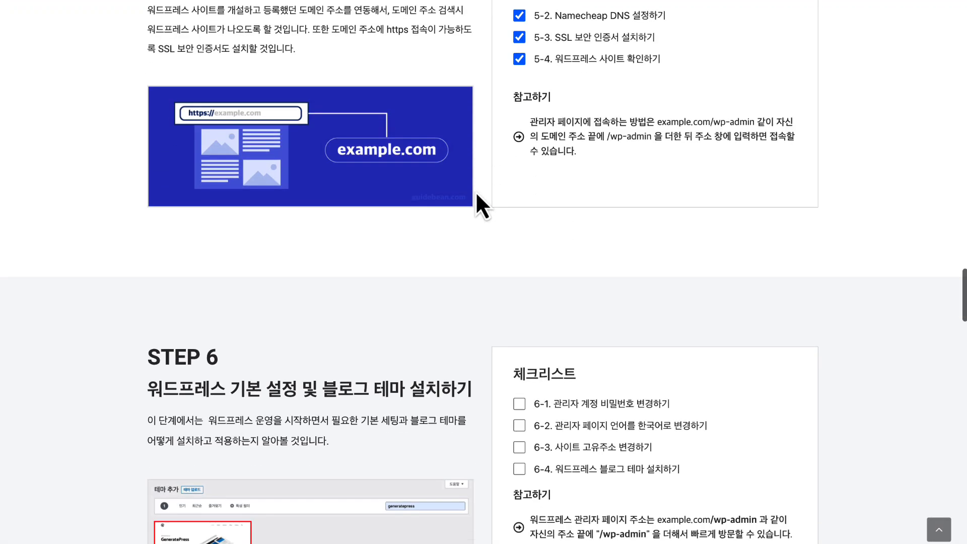
{"action": "scroll", "coordinate": [476, 194], "scroll_direction": "down", "scroll_amount": 5}
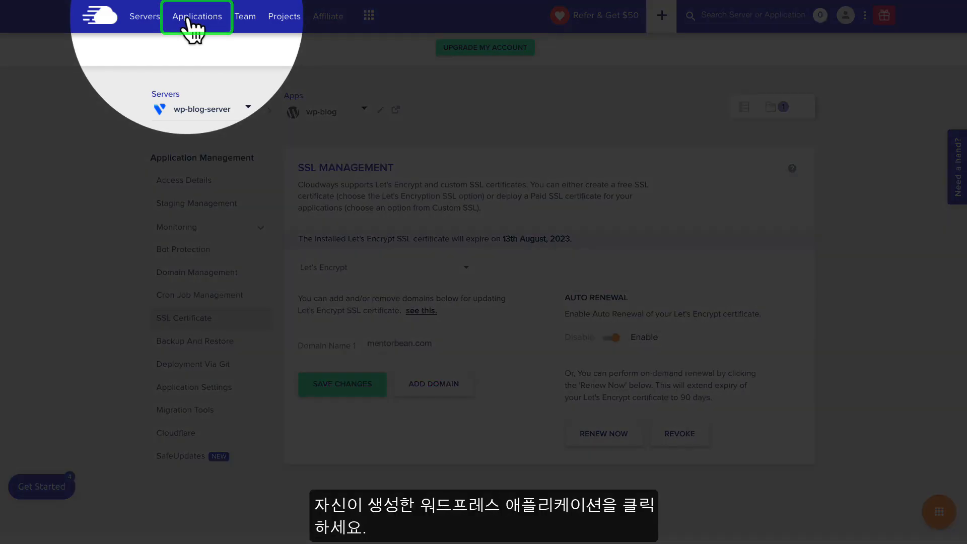
Open the wp-blog application and save a new Admin Panel password
{"action": "left_click", "coordinate": [196, 22]}
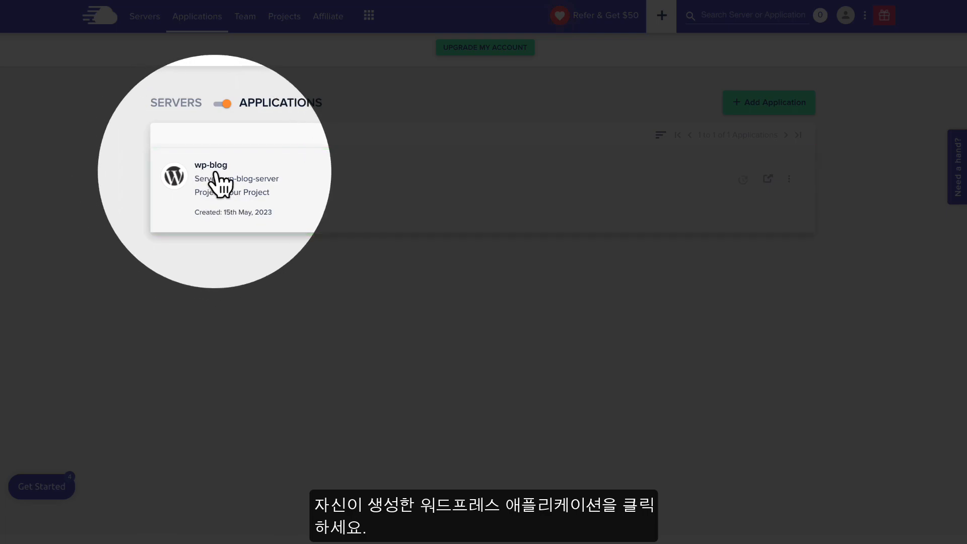
{"action": "left_click", "coordinate": [200, 182]}
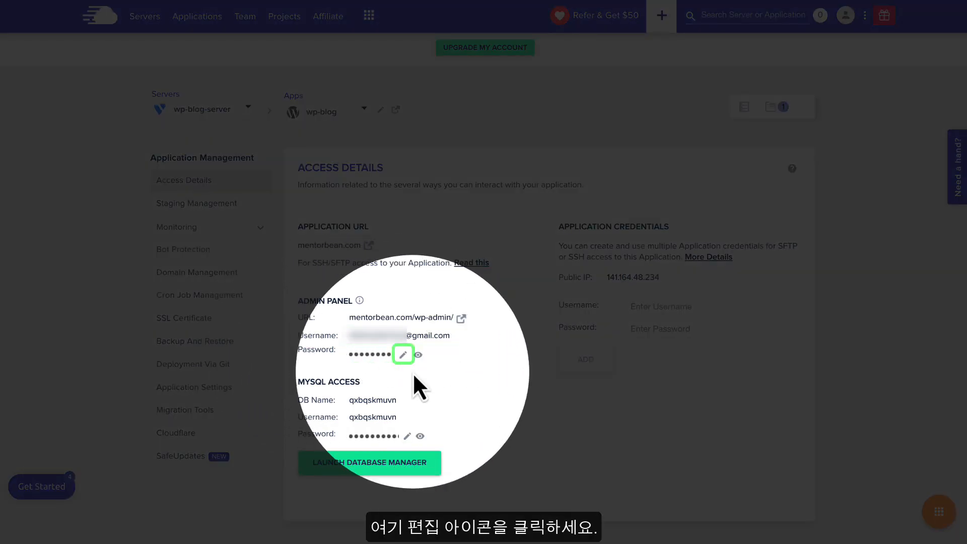
{"action": "left_click", "coordinate": [403, 354]}
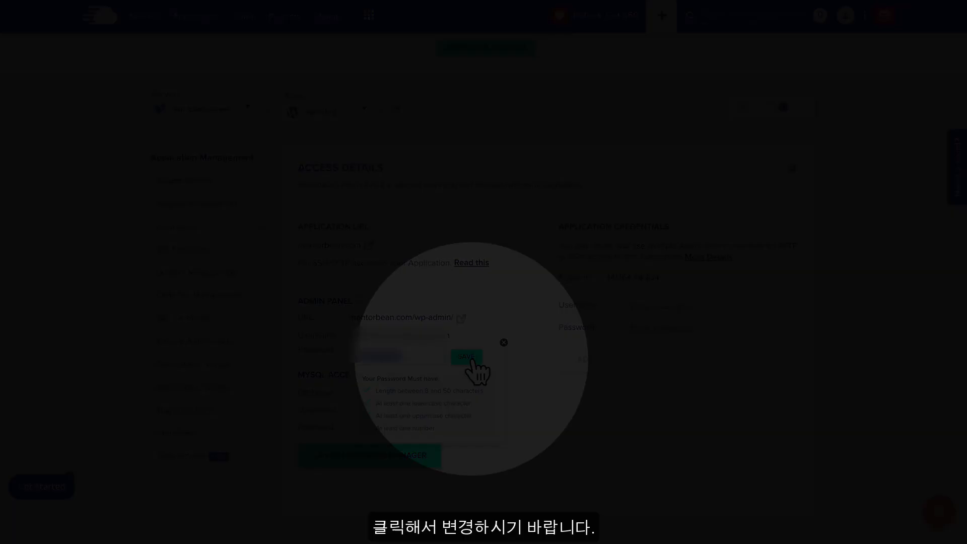
{"action": "left_click", "coordinate": [465, 356]}
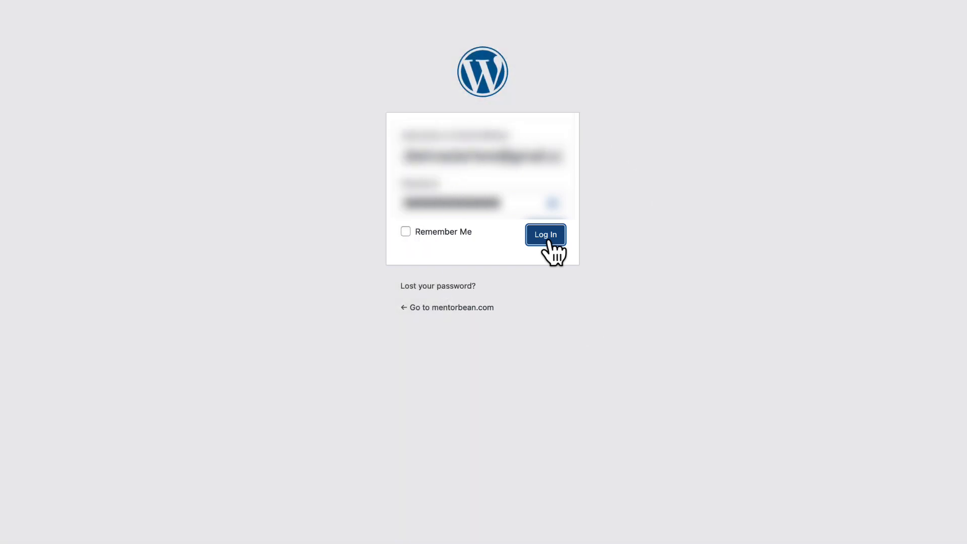
Log in to WordPress, set Site Language to 한국어 in General Settings, and save
{"action": "left_click", "coordinate": [546, 235]}
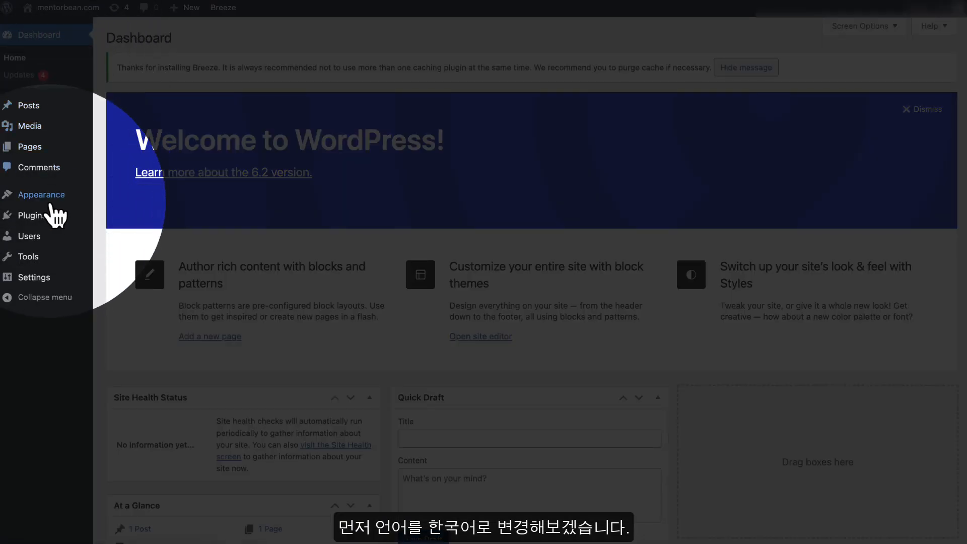
{"action": "mouse_move", "coordinate": [51, 285]}
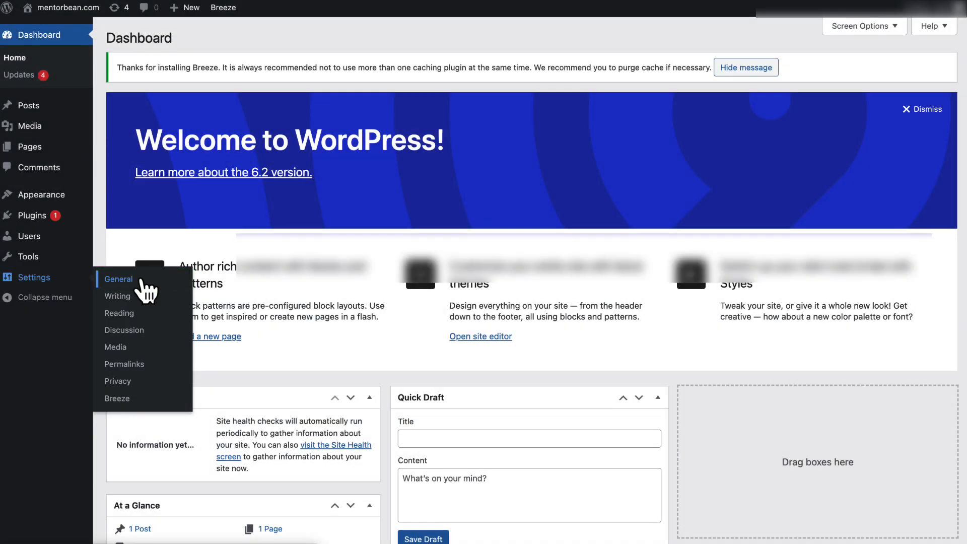
{"action": "left_click", "coordinate": [141, 280]}
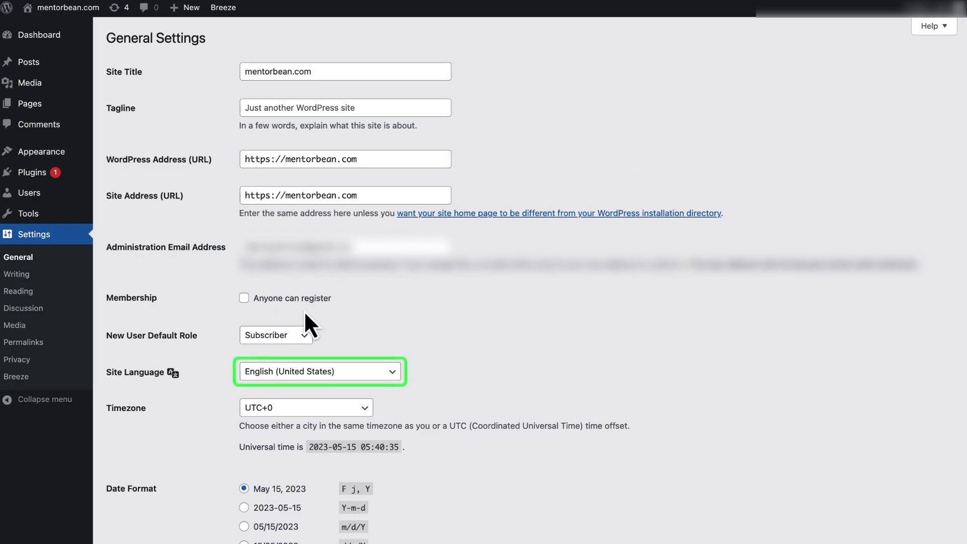
{"action": "left_click", "coordinate": [312, 373]}
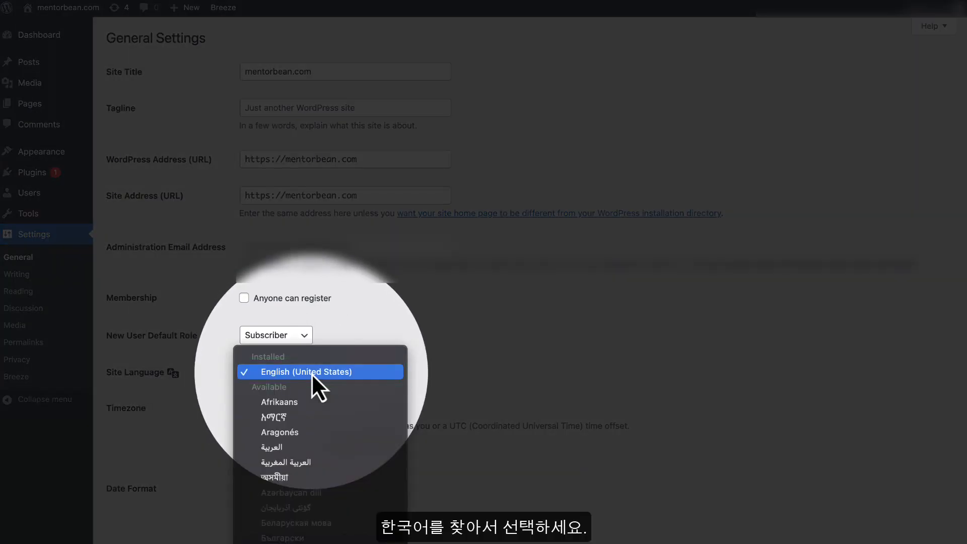
{"action": "scroll", "coordinate": [311, 373], "scroll_direction": "down", "scroll_amount": 15}
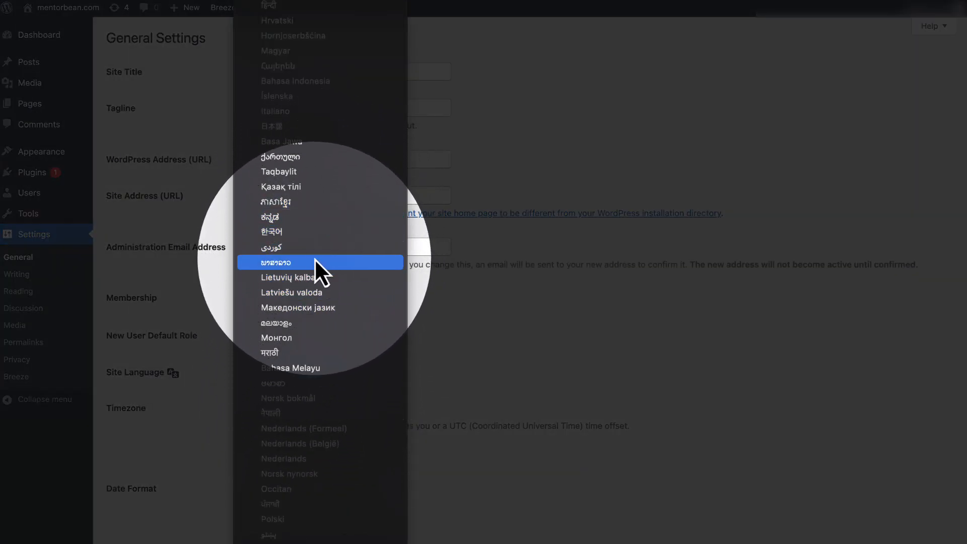
{"action": "left_click", "coordinate": [312, 233]}
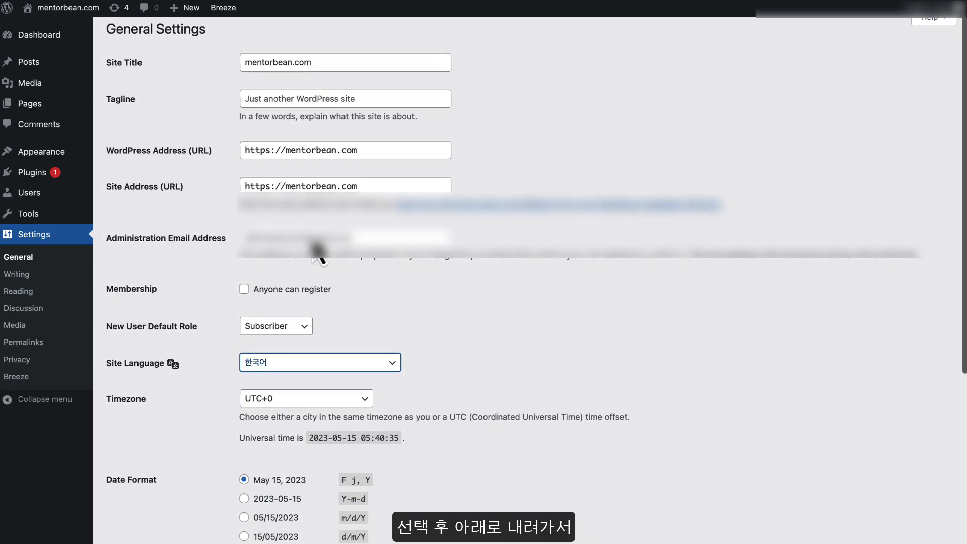
{"action": "scroll", "coordinate": [316, 242], "scroll_direction": "down", "scroll_amount": 6}
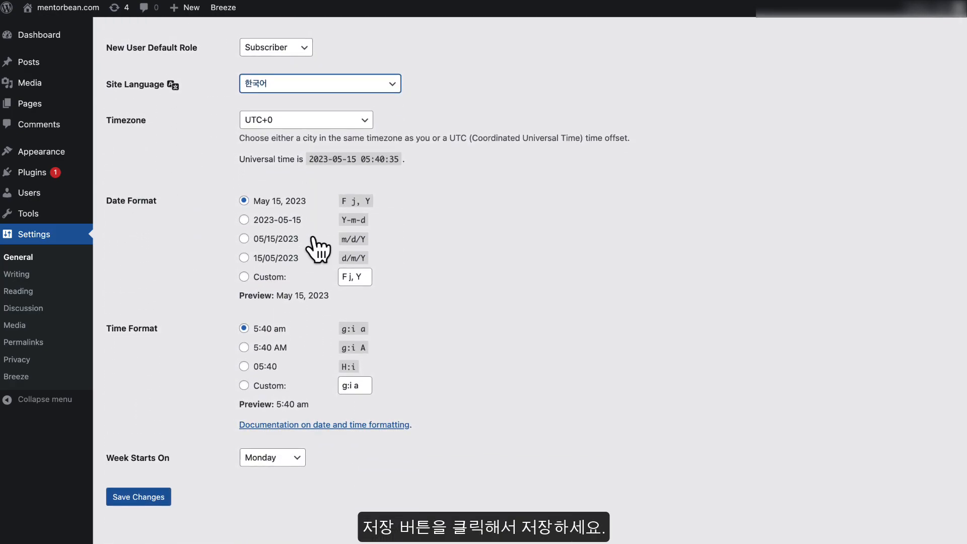
{"action": "left_click", "coordinate": [143, 499]}
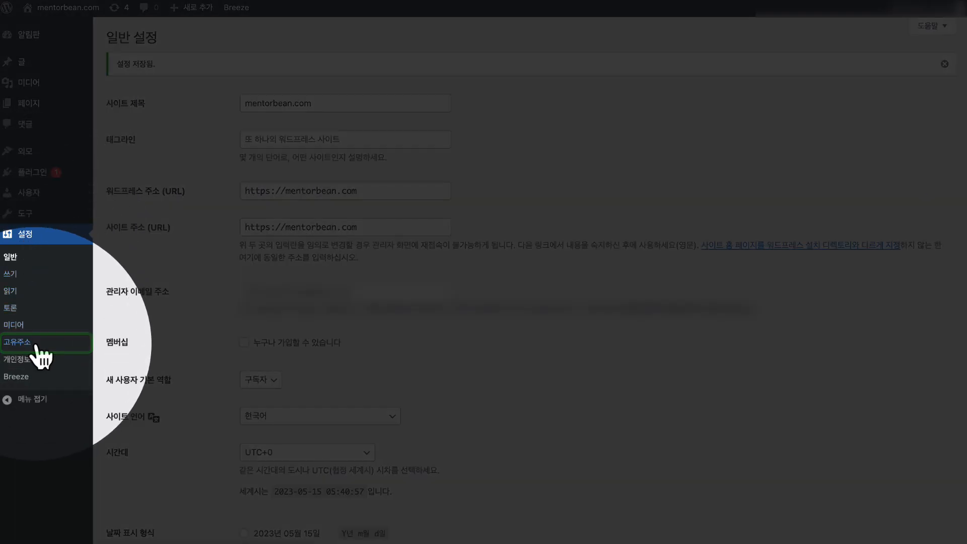
Switch the permalink structure to 글 이름 (/%postname%/) and save the change
{"action": "left_click", "coordinate": [36, 346]}
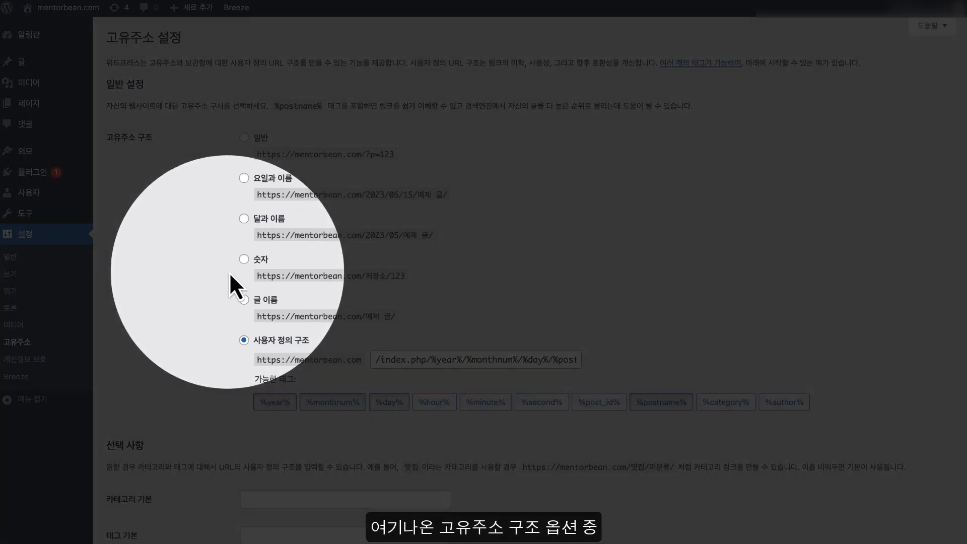
{"action": "left_click", "coordinate": [244, 299]}
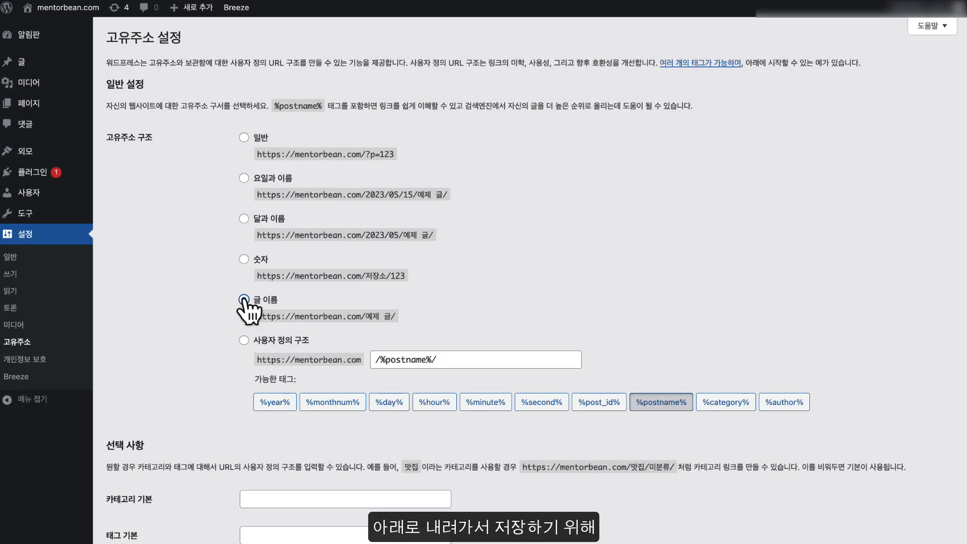
{"action": "scroll", "coordinate": [245, 305], "scroll_direction": "down", "scroll_amount": 2}
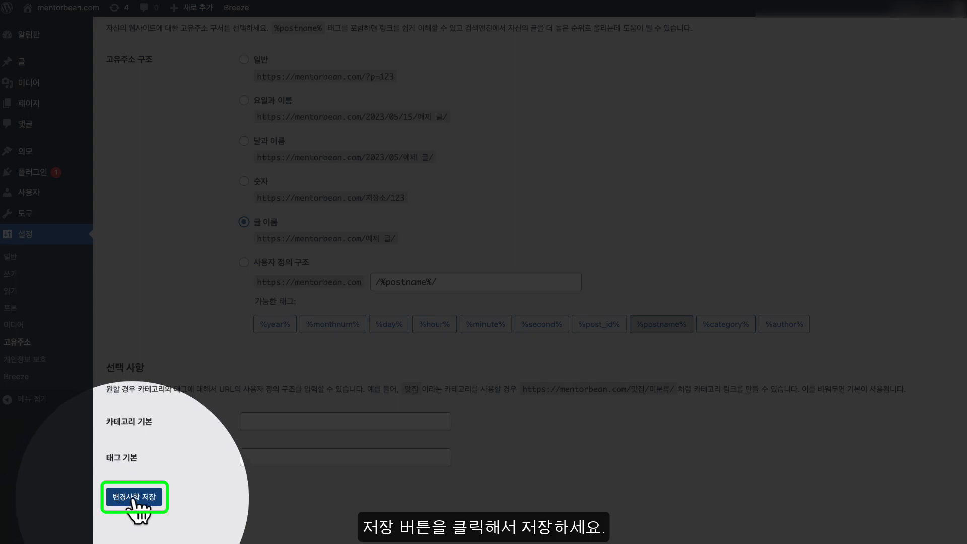
{"action": "left_click", "coordinate": [134, 497]}
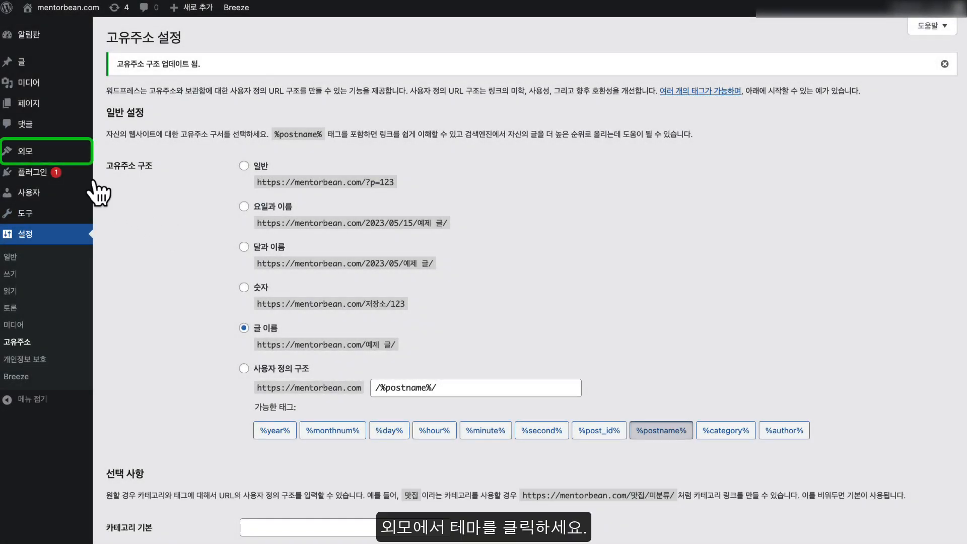
Search the theme directory for GeneratePress under 외모 > 테마 > 새로 추가 and install it
{"action": "mouse_move", "coordinate": [36, 155]}
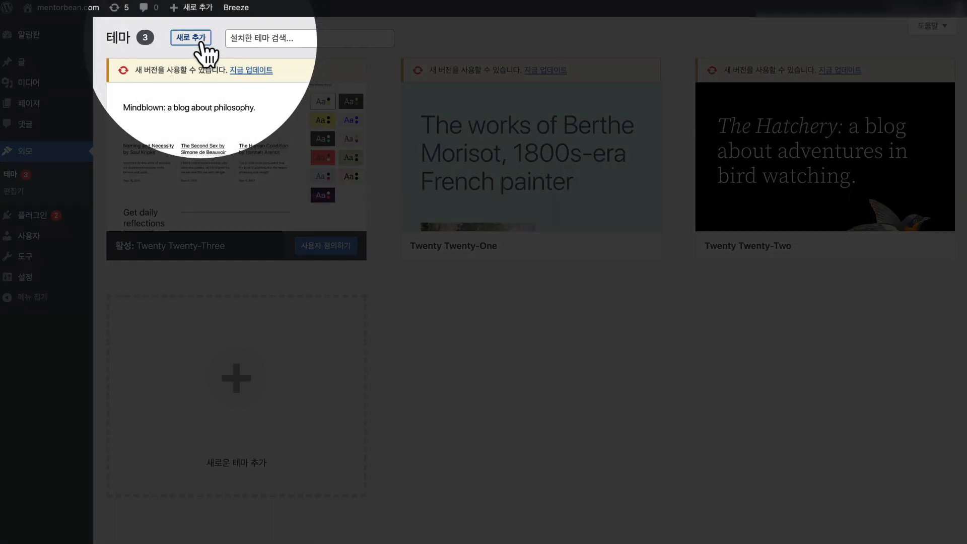
{"action": "left_click", "coordinate": [201, 42]}
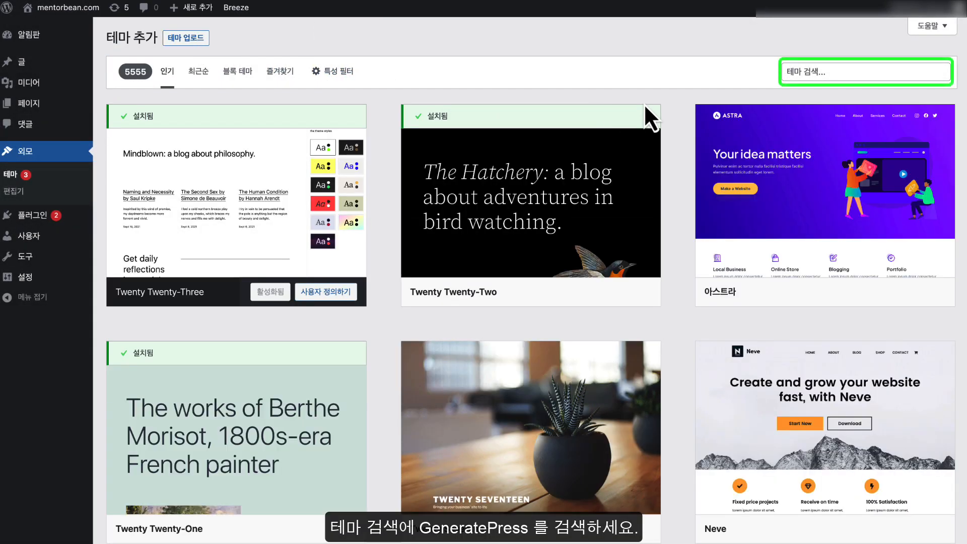
{"action": "left_click", "coordinate": [804, 71]}
{"action": "type", "text": "GeneratePress"}
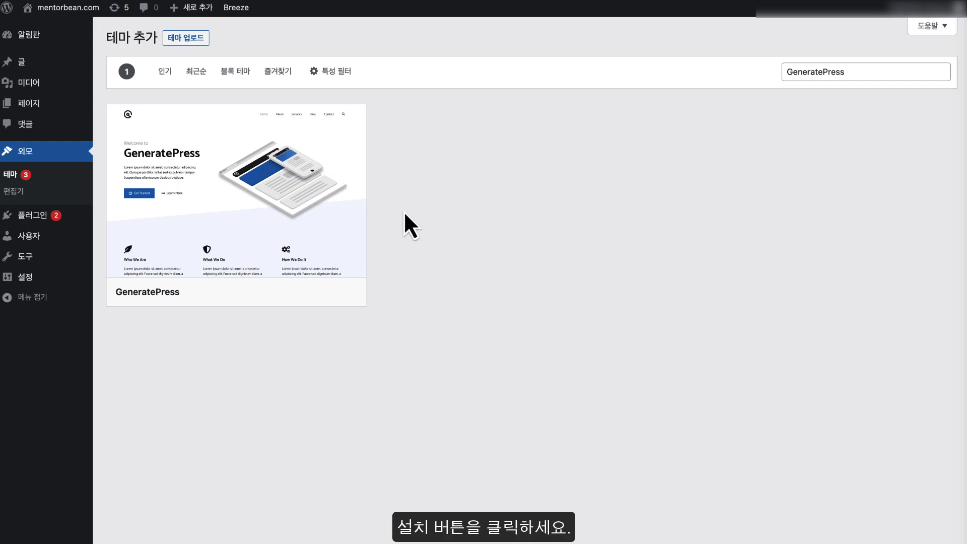
{"action": "mouse_move", "coordinate": [264, 248]}
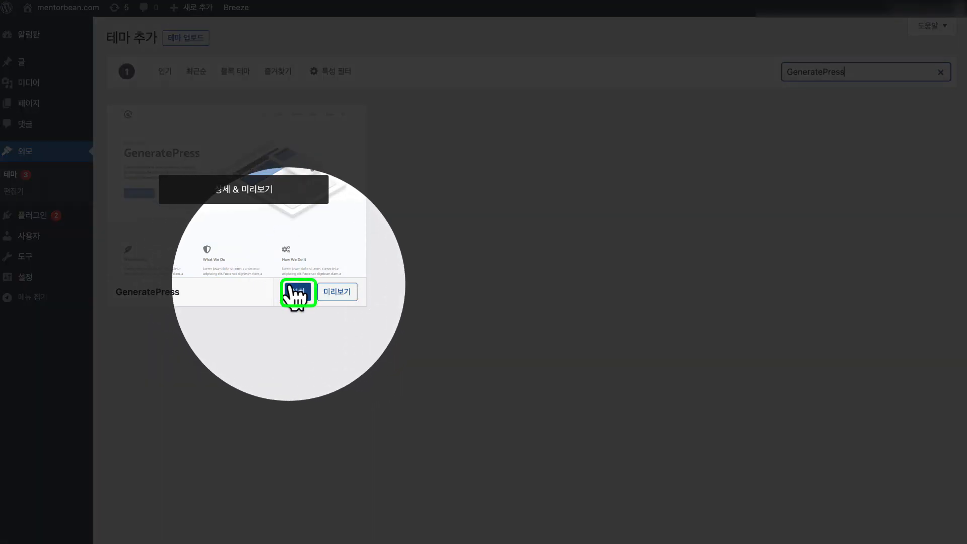
{"action": "left_click", "coordinate": [298, 292]}
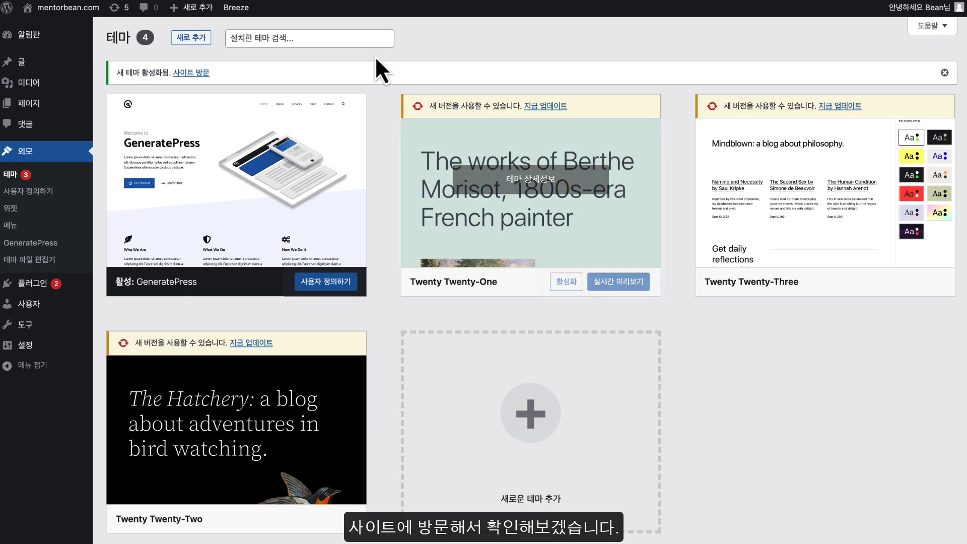
Visit mentorbean.com via the admin bar's 사이트 방문 link
{"action": "mouse_move", "coordinate": [66, 9]}
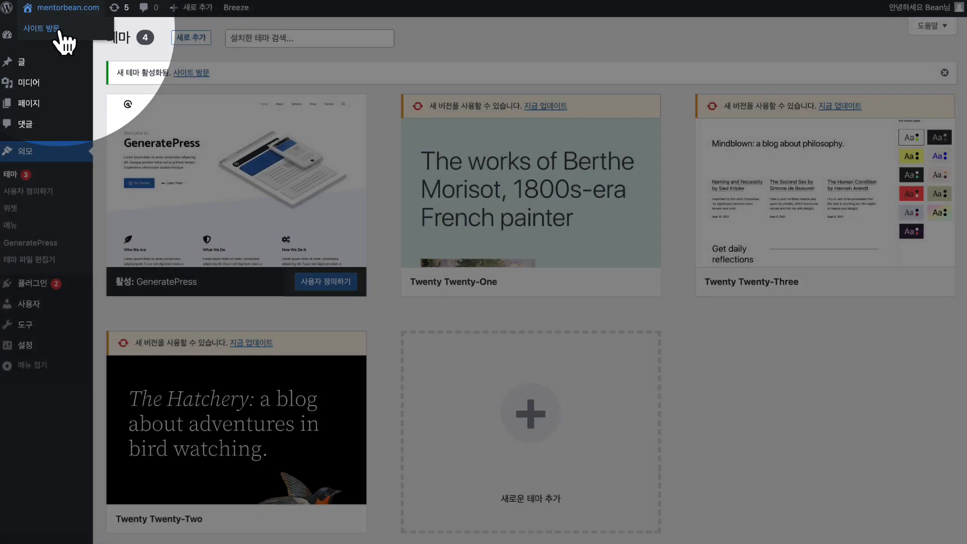
{"action": "left_click", "coordinate": [59, 33]}
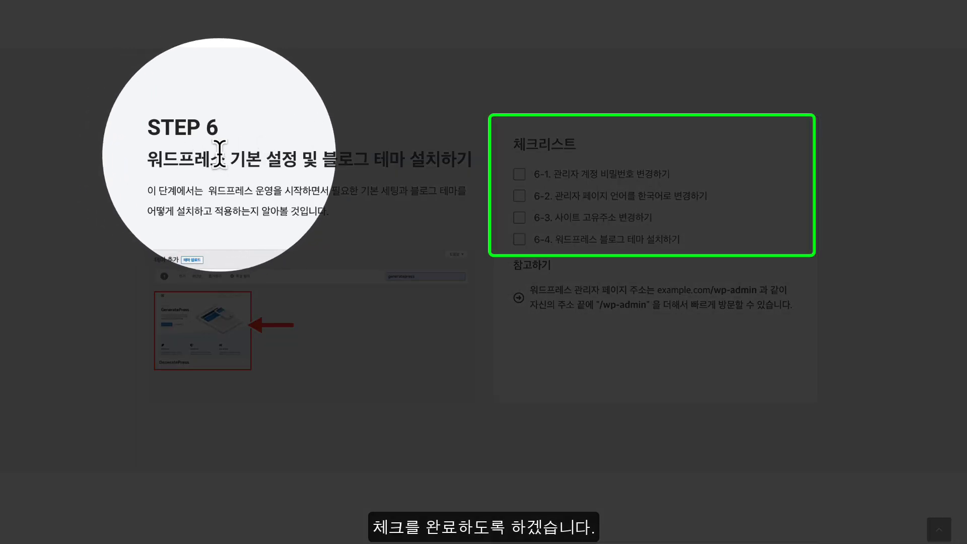
Tick checklist items 6-1, 6-2 and 6-3, then scroll down toward STEP 7
{"action": "left_click", "coordinate": [519, 175]}
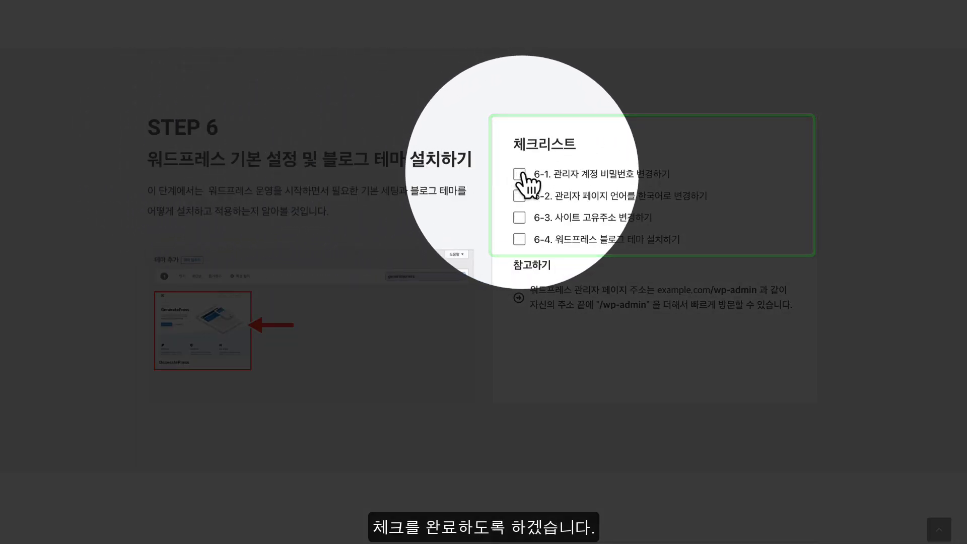
{"action": "left_click", "coordinate": [519, 196]}
{"action": "left_click", "coordinate": [519, 217]}
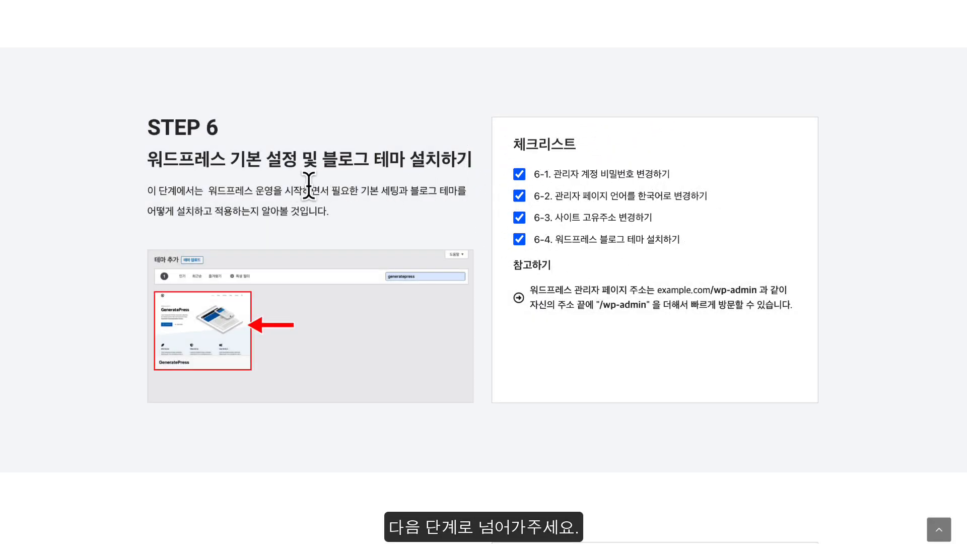
{"action": "scroll", "coordinate": [283, 187], "scroll_direction": "down", "scroll_amount": 8}
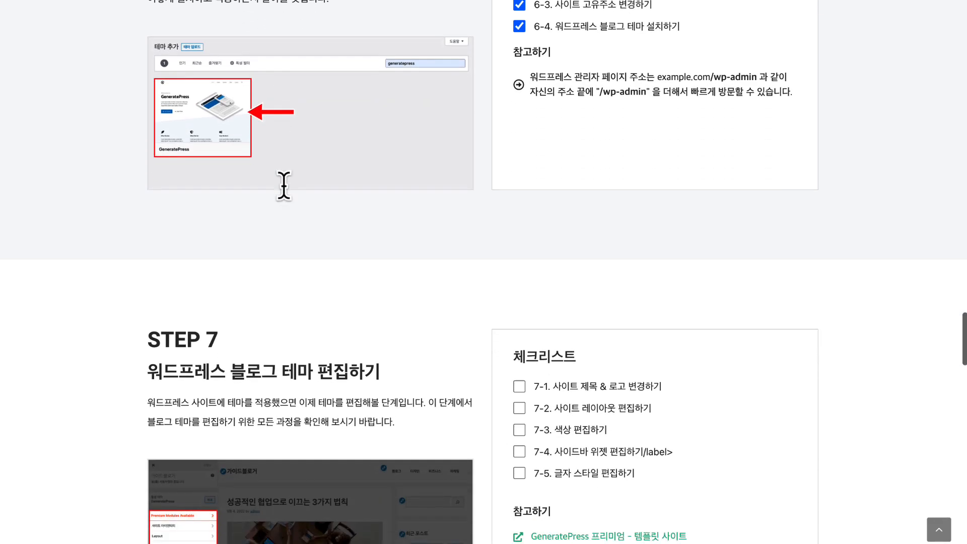
{"action": "scroll", "coordinate": [284, 187], "scroll_direction": "down", "scroll_amount": 1}
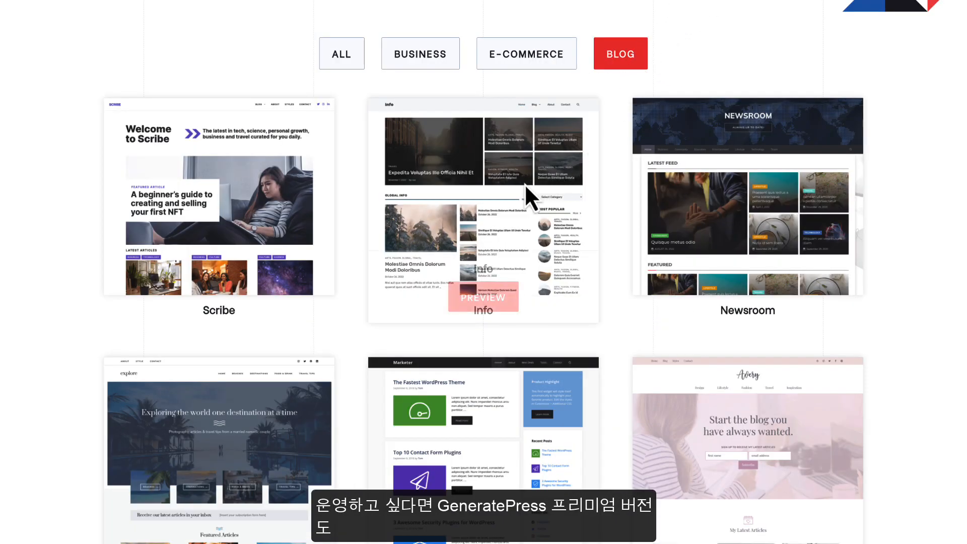
{"action": "scroll", "coordinate": [481, 214], "scroll_direction": "down", "scroll_amount": 4}
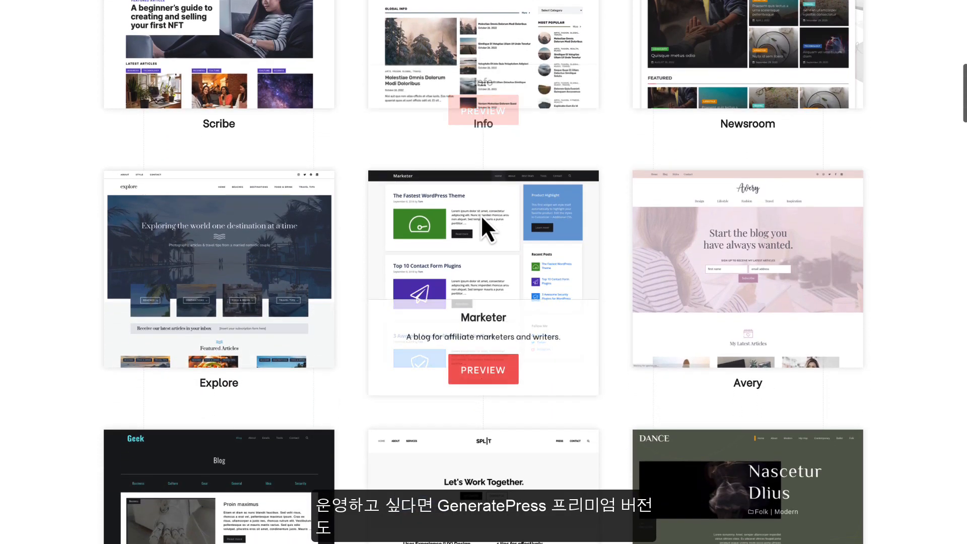
{"action": "scroll", "coordinate": [480, 215], "scroll_direction": "down", "scroll_amount": 5}
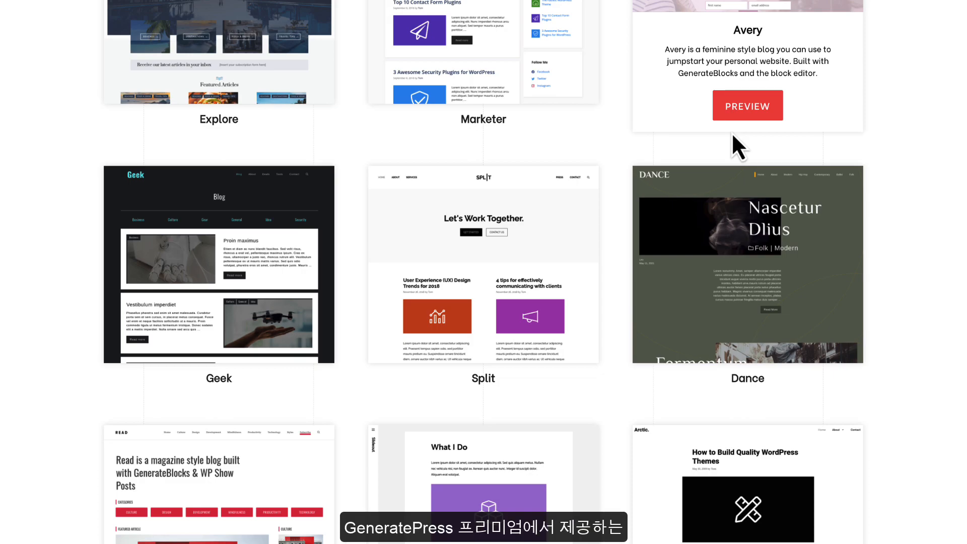
{"action": "scroll", "coordinate": [731, 132], "scroll_direction": "down", "scroll_amount": 3}
{"action": "scroll", "coordinate": [731, 132], "scroll_direction": "down", "scroll_amount": 8}
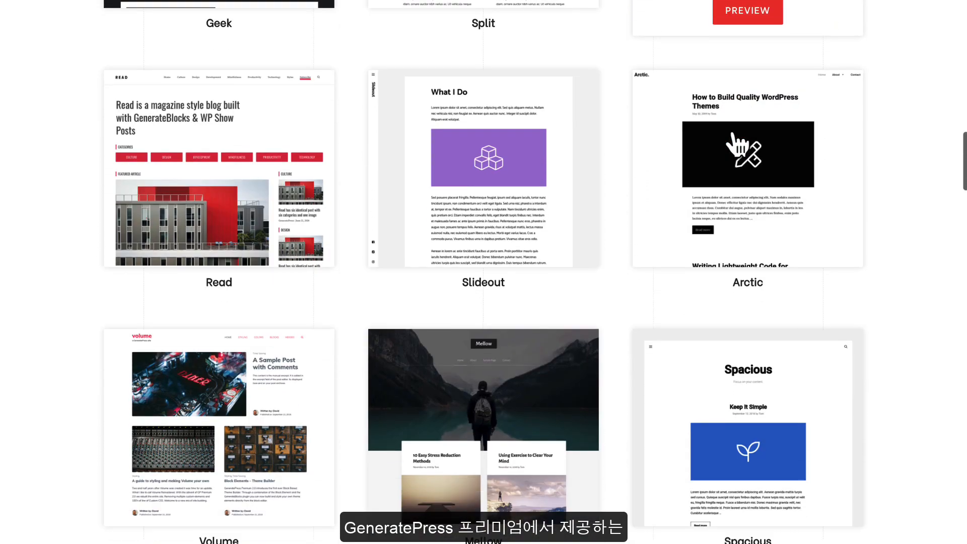
{"action": "scroll", "coordinate": [731, 131], "scroll_direction": "down", "scroll_amount": 3}
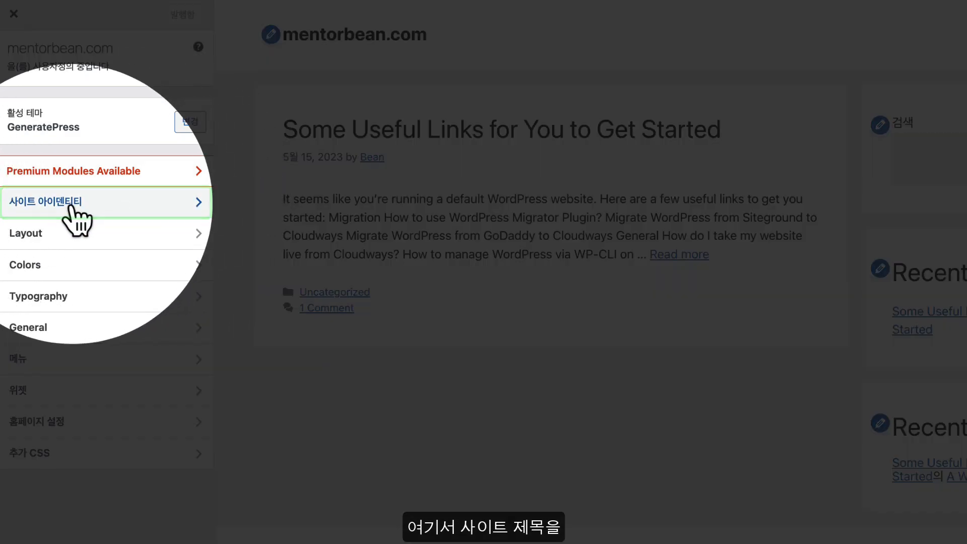
Retitle the site 여행빈 and add the tagline 여행 중 필요한 정보가 모두 있는 곳, leaving it hidden
{"action": "left_click", "coordinate": [100, 201]}
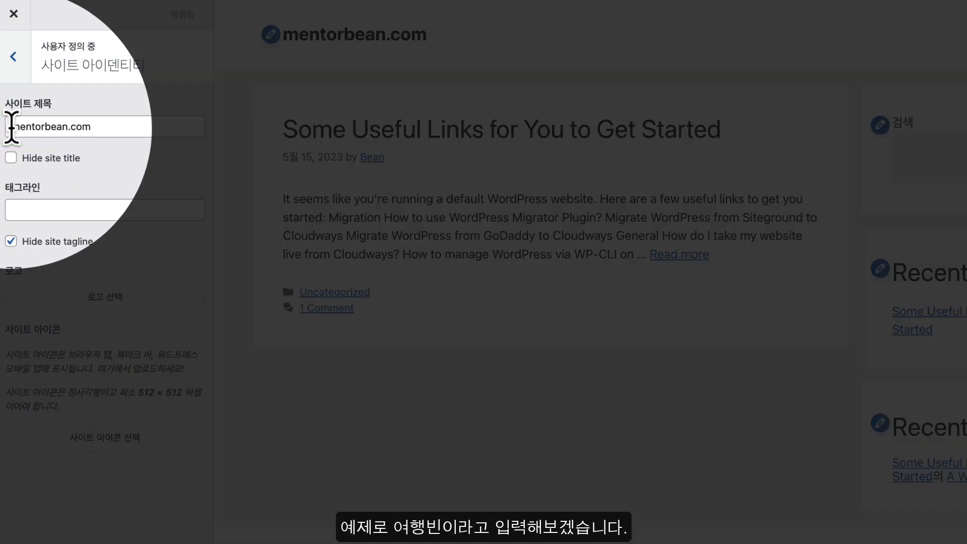
{"action": "left_click", "coordinate": [87, 126]}
{"action": "key", "text": "BackSpace"}
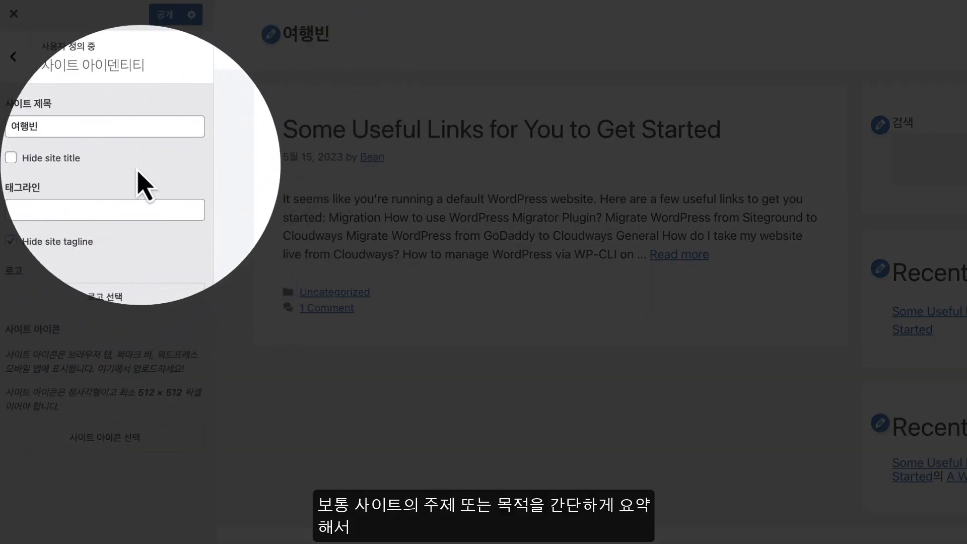
{"action": "left_click", "coordinate": [135, 207]}
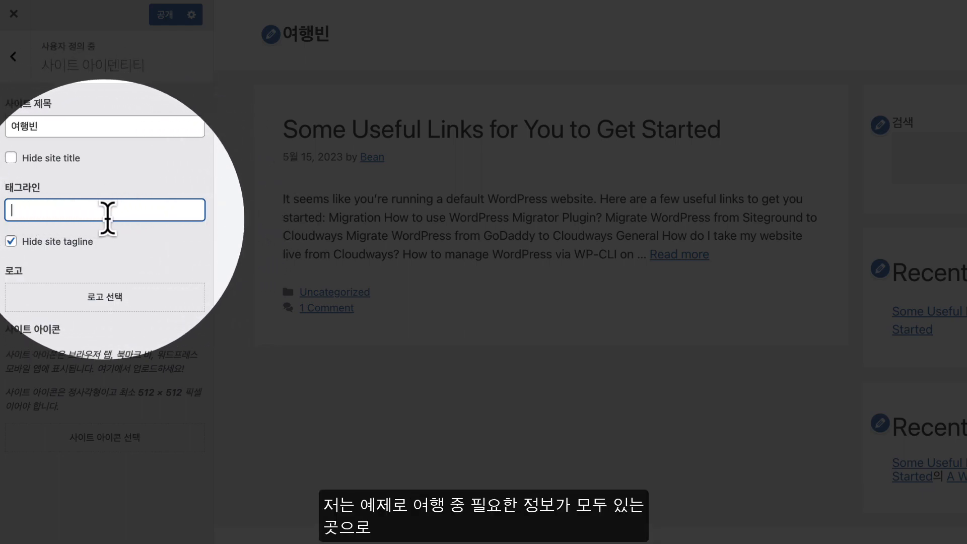
{"action": "type", "text": "여행 중 필요한 정보가 모두 있는 곳"}
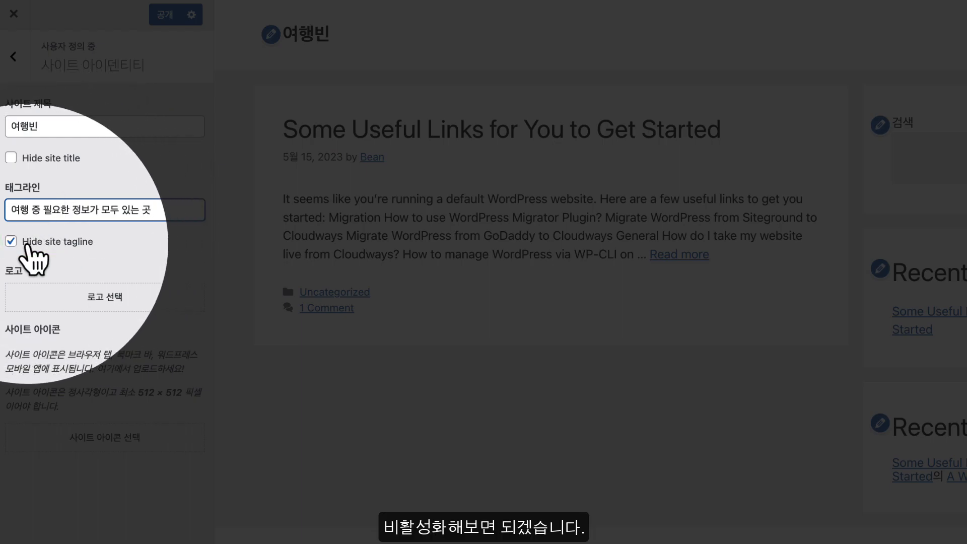
{"action": "left_click", "coordinate": [10, 242]}
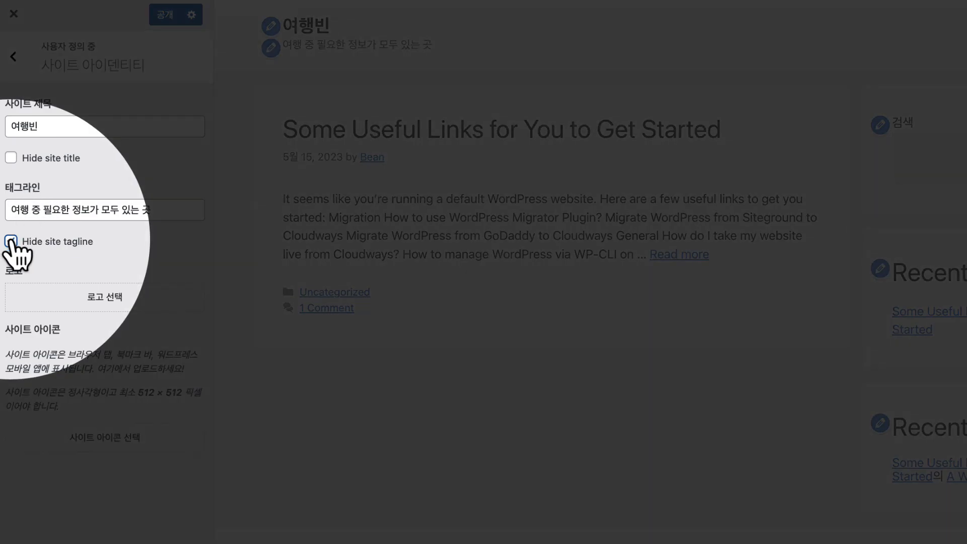
{"action": "left_click", "coordinate": [11, 242]}
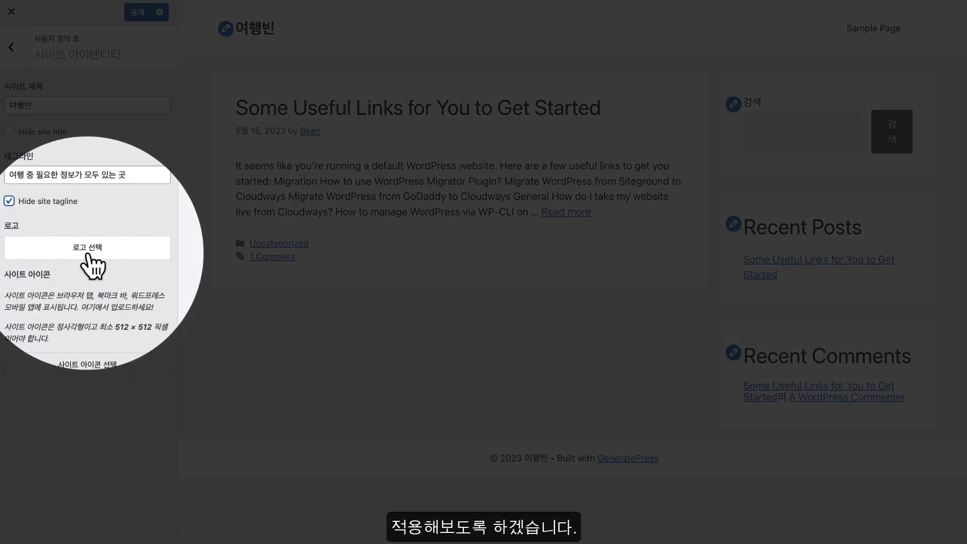
Choose the 여행빈 logo image from the Media Library as the site logo, skipping cropping
{"action": "left_click", "coordinate": [109, 256]}
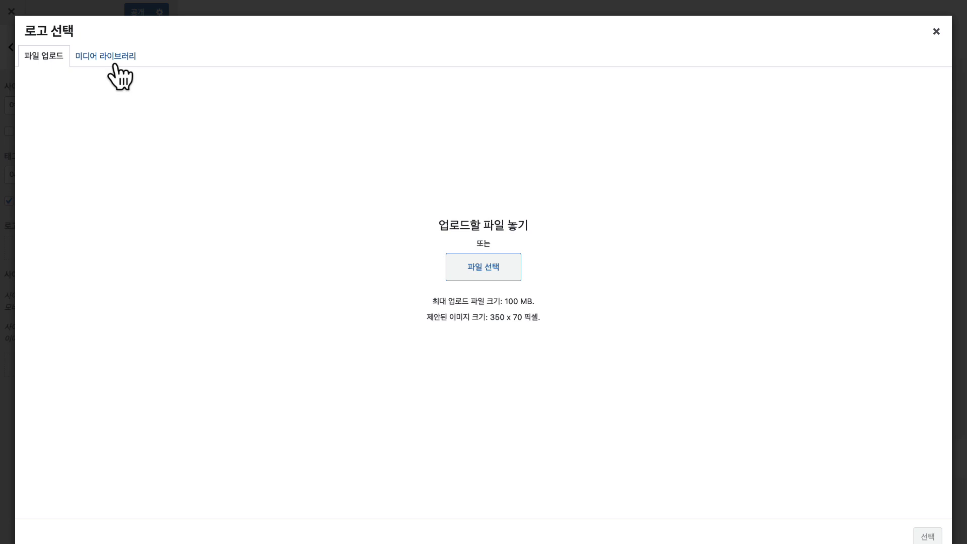
{"action": "left_click", "coordinate": [115, 57]}
{"action": "left_click", "coordinate": [95, 157]}
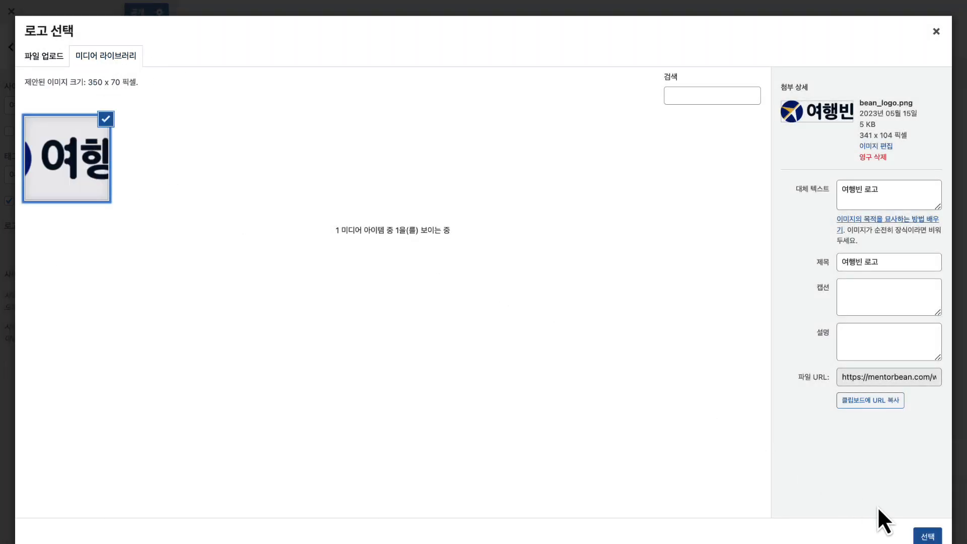
{"action": "left_click", "coordinate": [926, 536]}
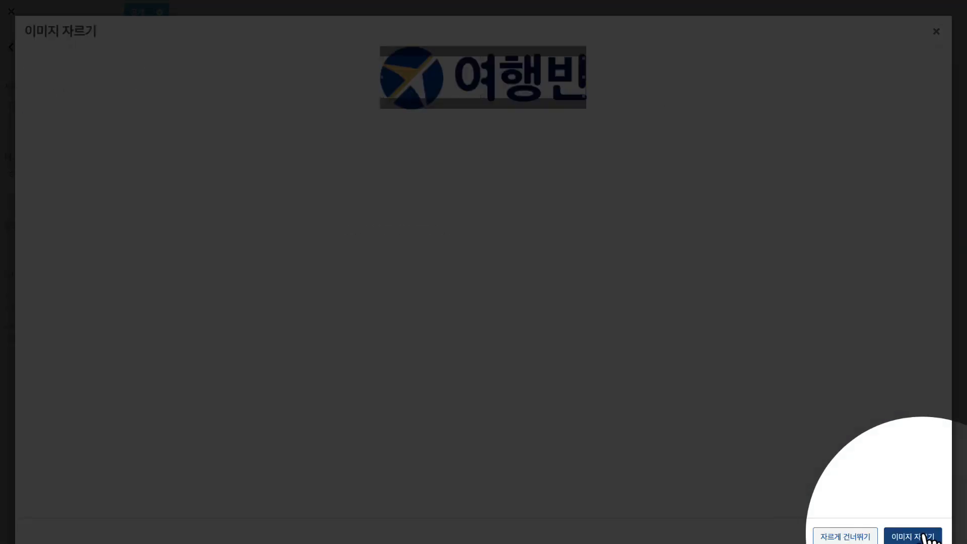
{"action": "left_click", "coordinate": [851, 537]}
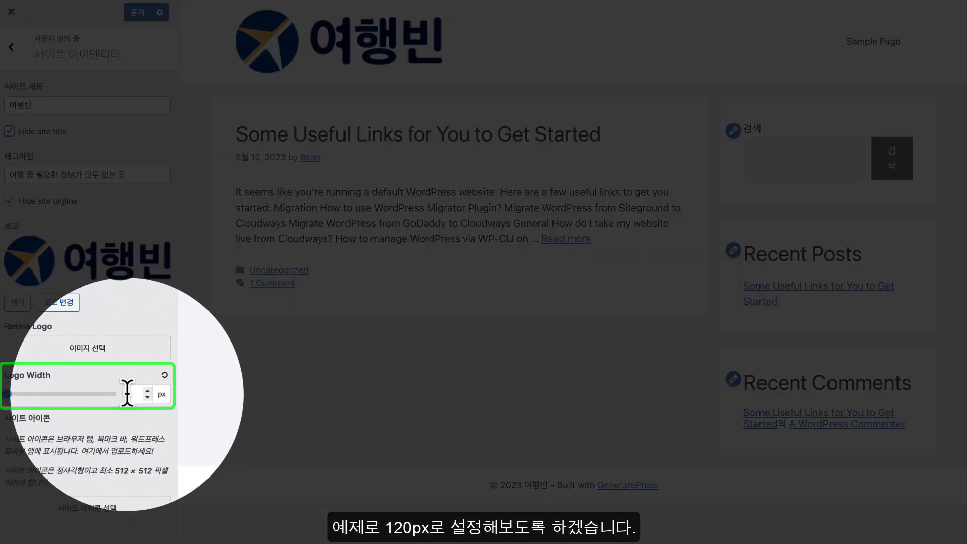
Set Logo Width to 120 px and publish the Customizer changes
{"action": "left_click", "coordinate": [137, 394]}
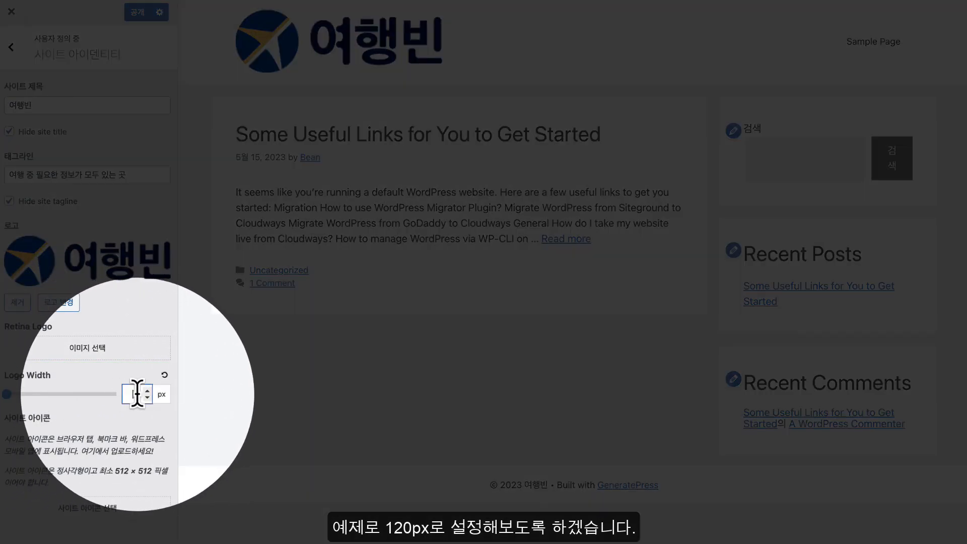
{"action": "type", "text": "120"}
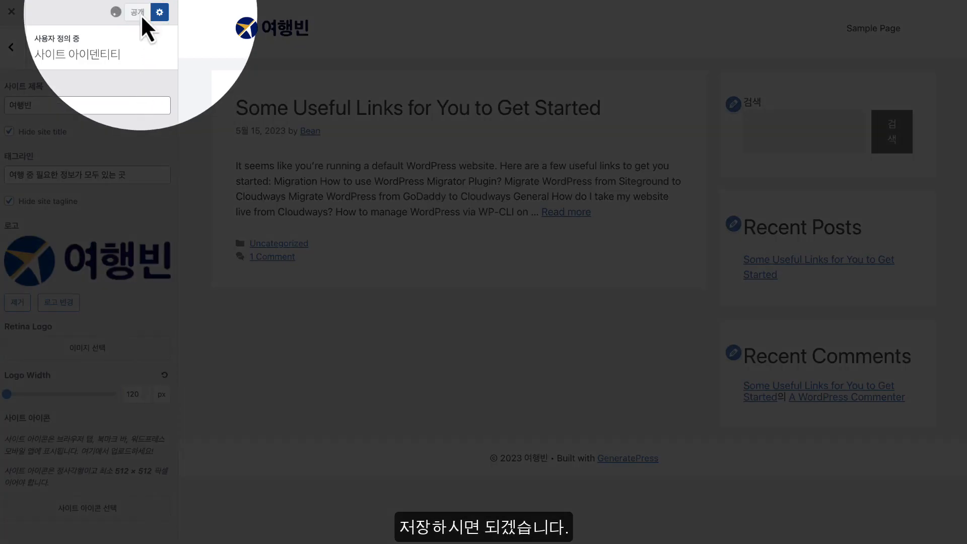
{"action": "left_click", "coordinate": [139, 12]}
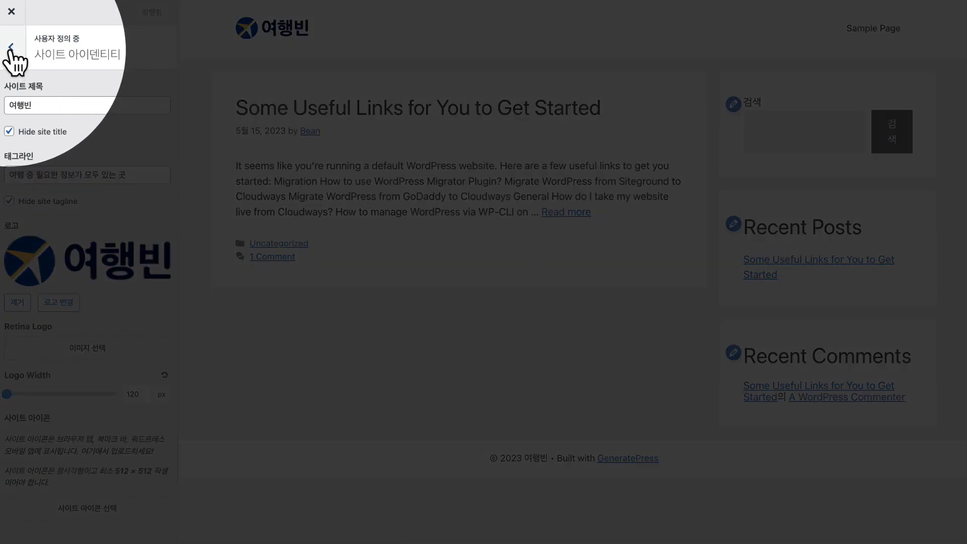
{"action": "left_click", "coordinate": [11, 50]}
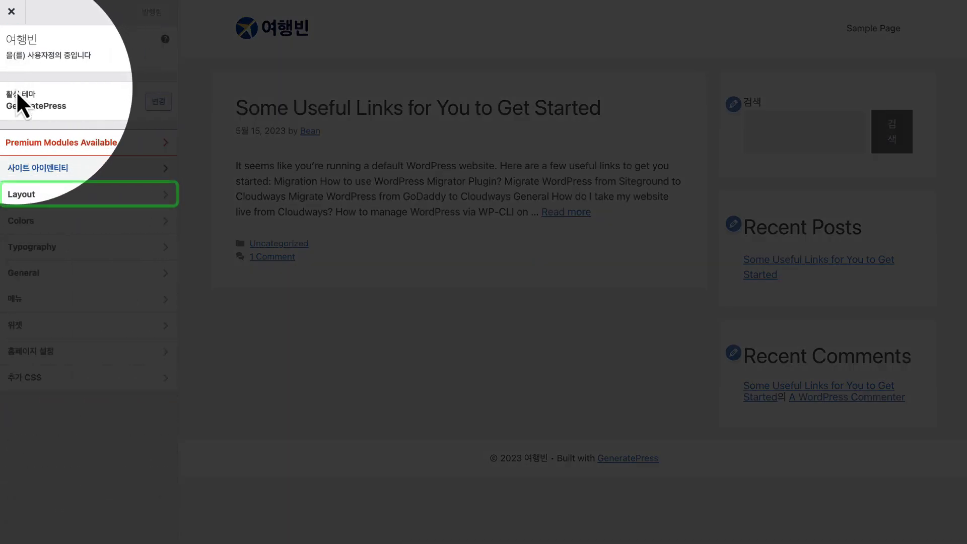
Go into Layout, preview a post and return to the blog home, then reach Container settings
{"action": "left_click", "coordinate": [44, 200]}
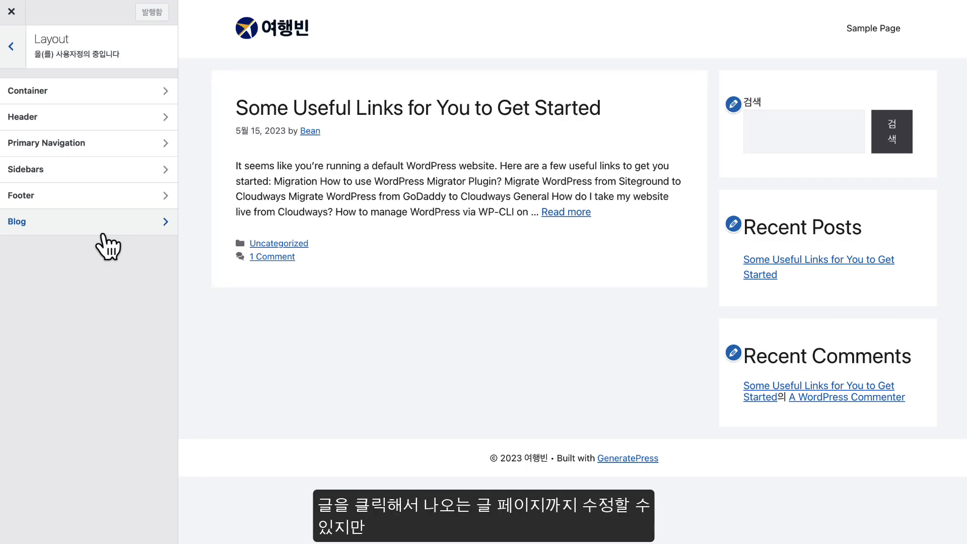
{"action": "left_click", "coordinate": [323, 113]}
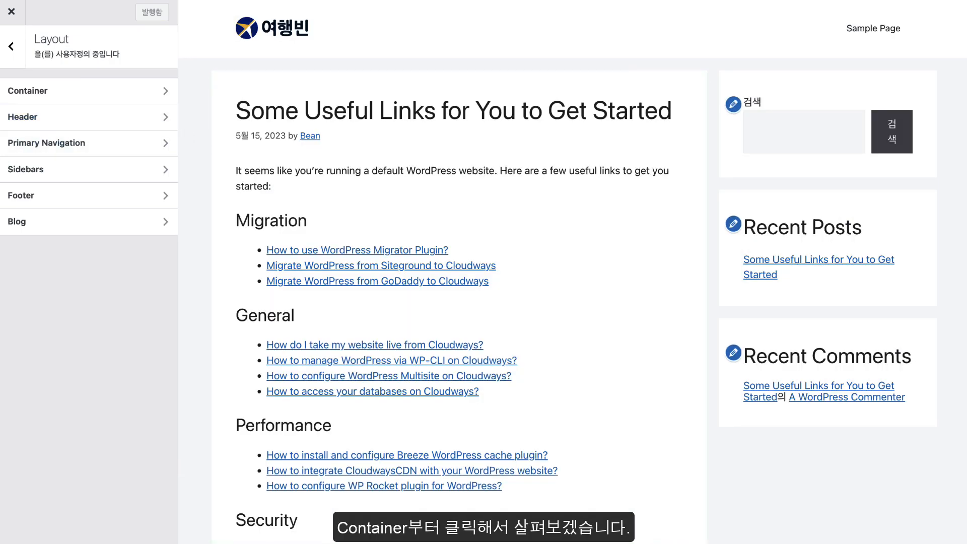
{"action": "left_click", "coordinate": [285, 31]}
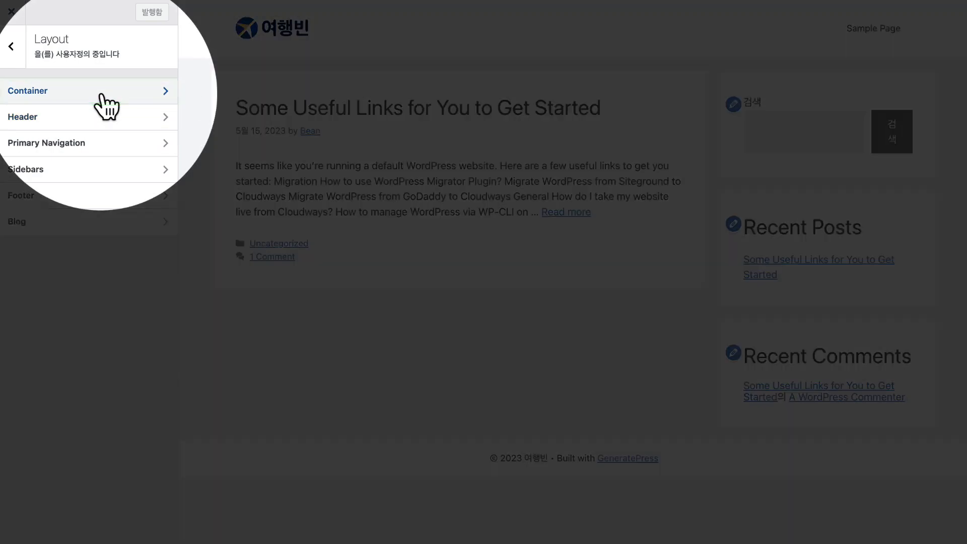
{"action": "left_click", "coordinate": [101, 93]}
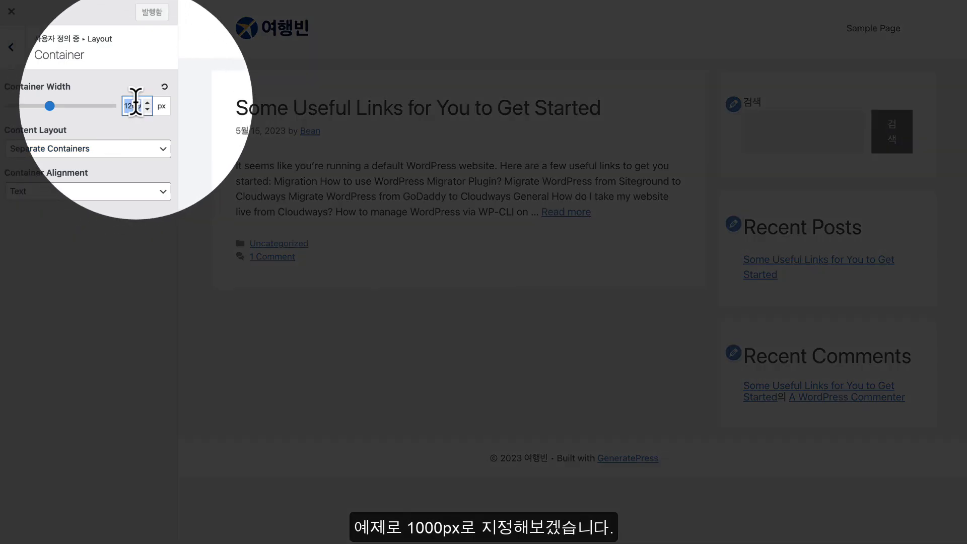
Set Container Width to 1000 px, trying One Container before keeping Separate Containers
{"action": "type", "text": "1000"}
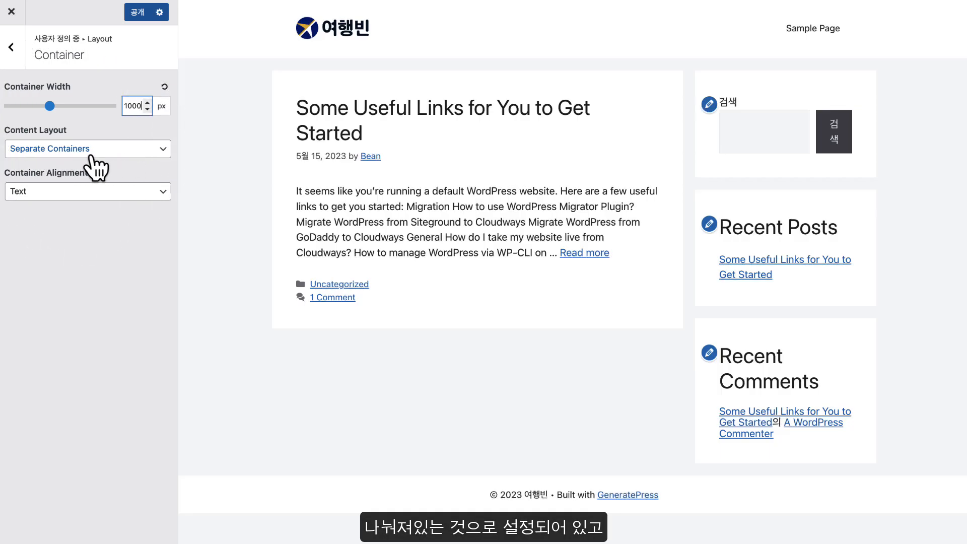
{"action": "left_click", "coordinate": [125, 156]}
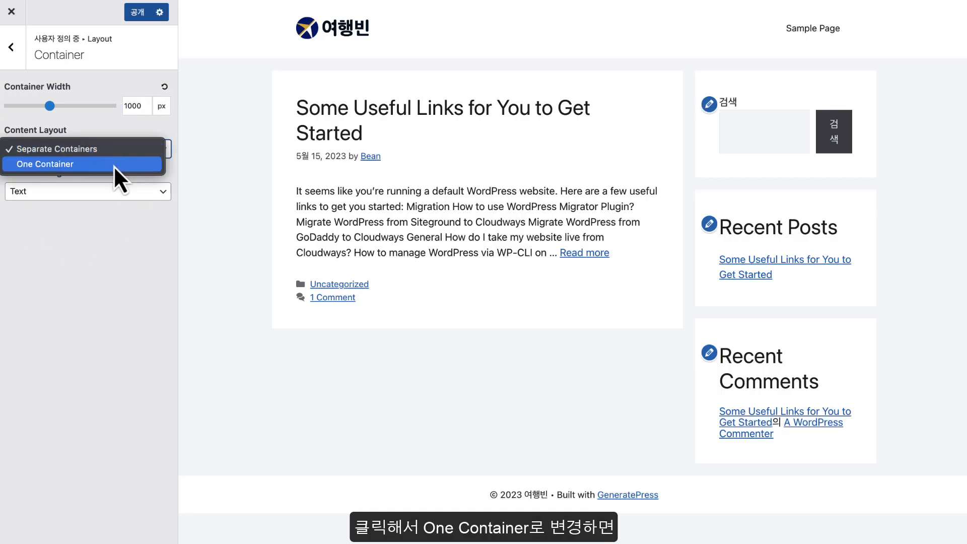
{"action": "left_click", "coordinate": [114, 166]}
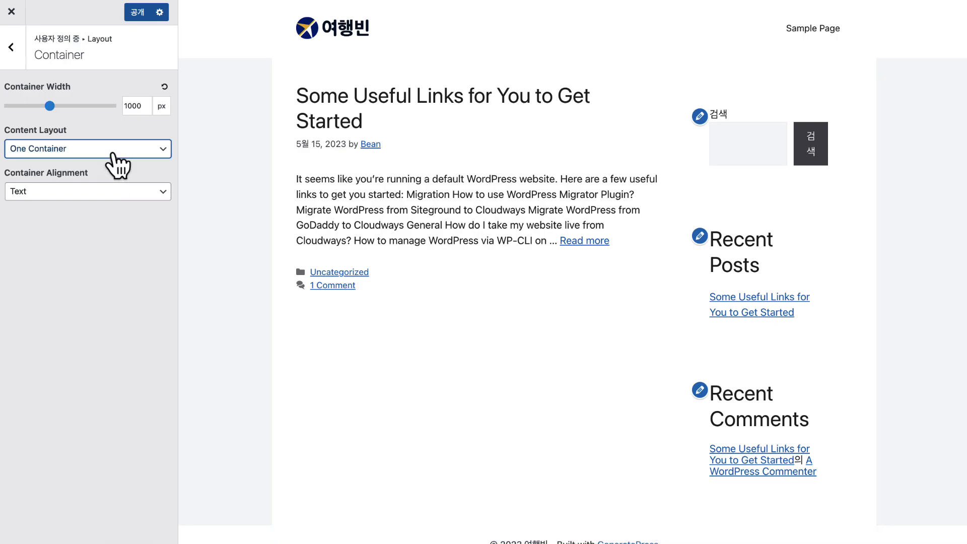
{"action": "left_click", "coordinate": [113, 154]}
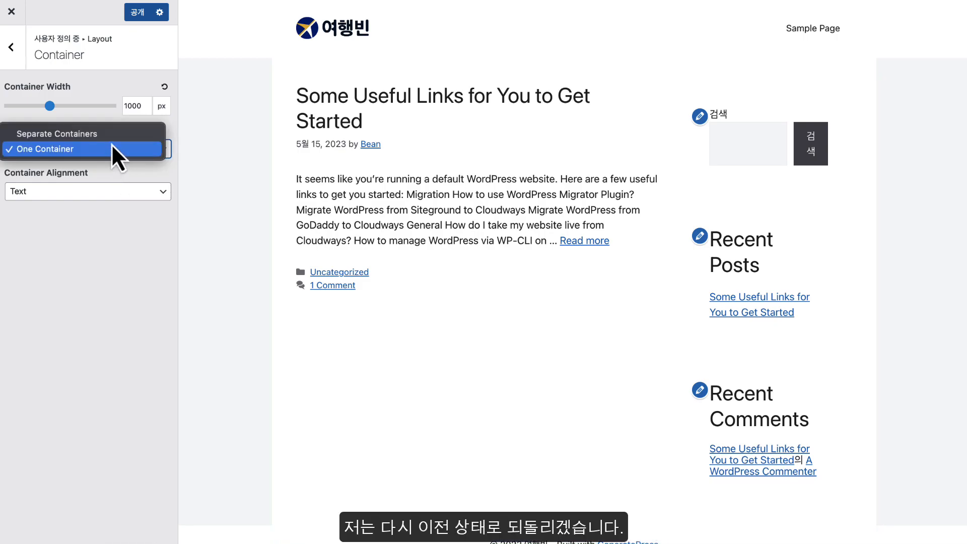
{"action": "left_click", "coordinate": [110, 132]}
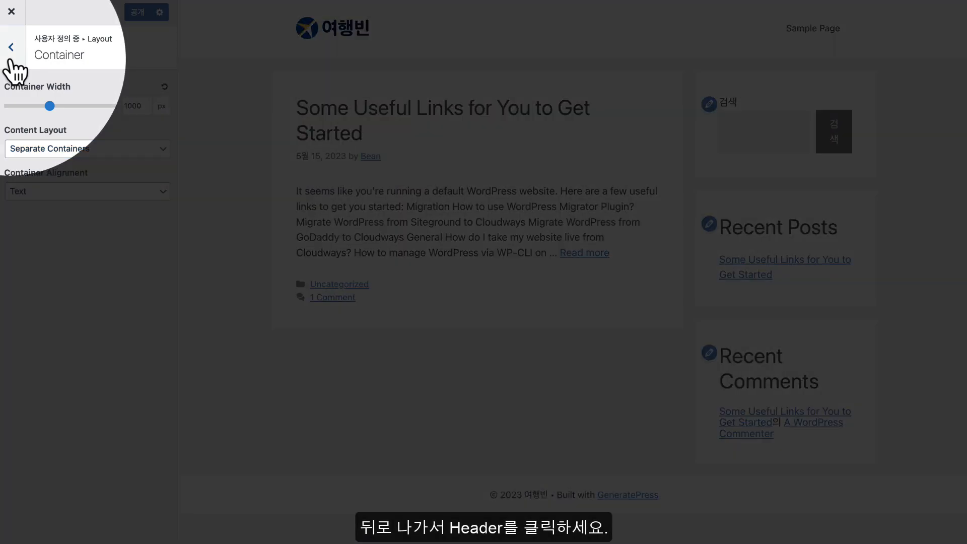
{"action": "left_click", "coordinate": [10, 59]}
Try the Navigation After and Navigation After - Centered header presets, then restore Current
{"action": "left_click", "coordinate": [35, 118]}
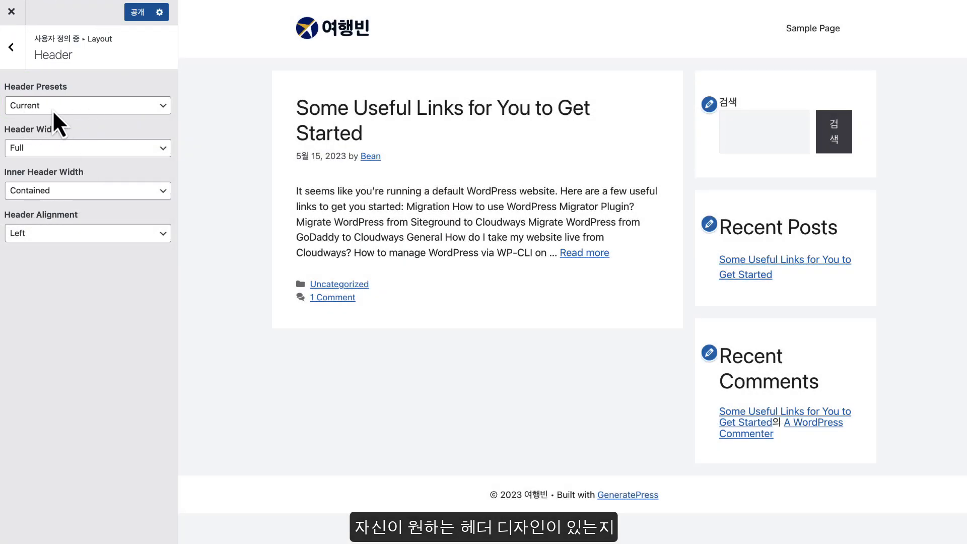
{"action": "left_click", "coordinate": [52, 109]}
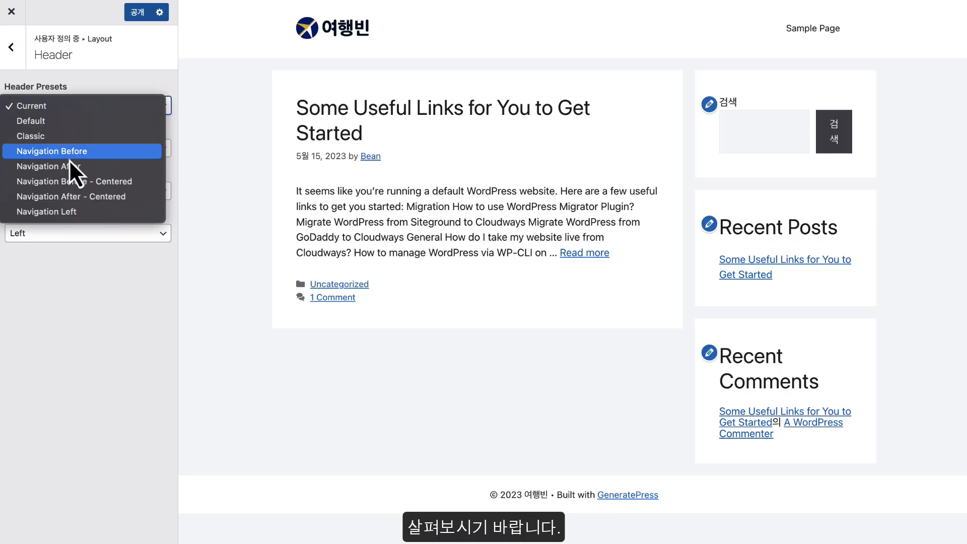
{"action": "left_click", "coordinate": [86, 166]}
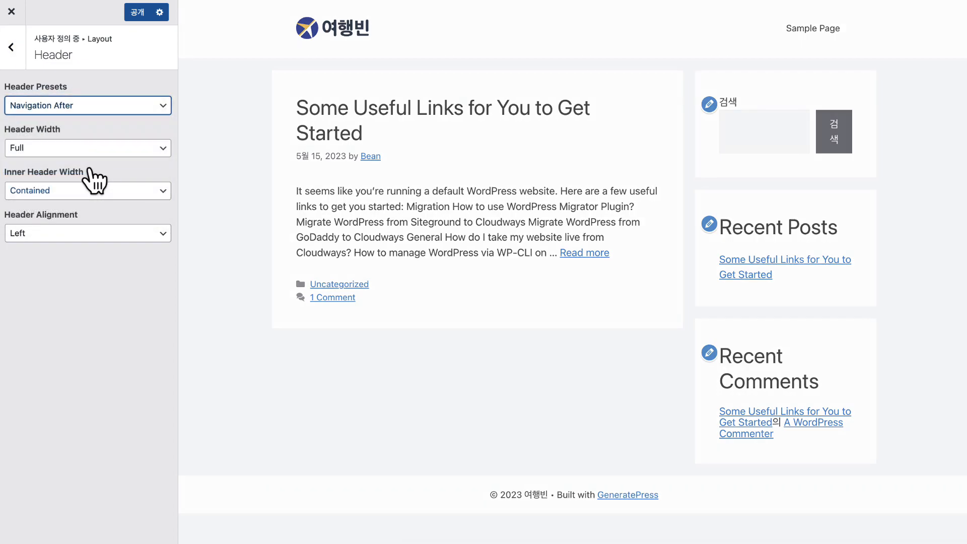
{"action": "left_click", "coordinate": [80, 105]}
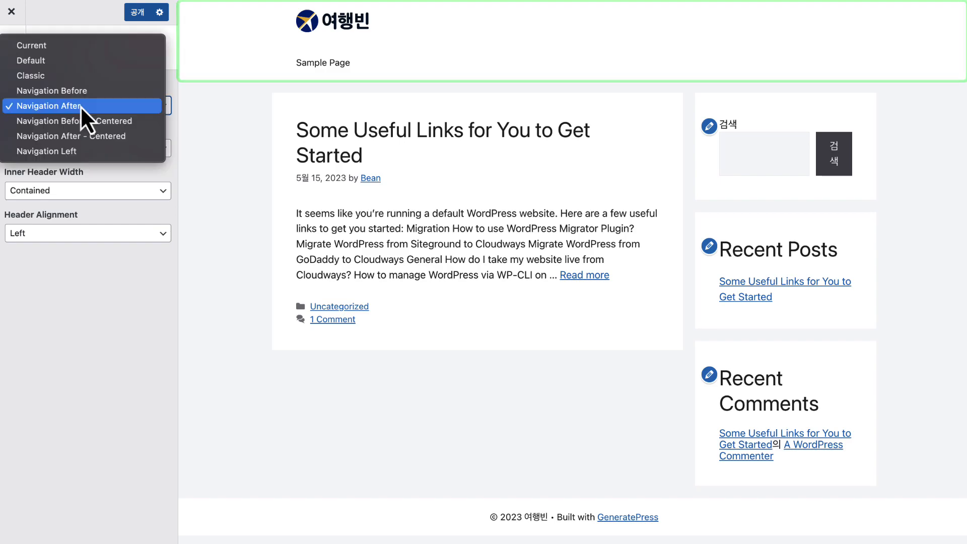
{"action": "left_click", "coordinate": [88, 134]}
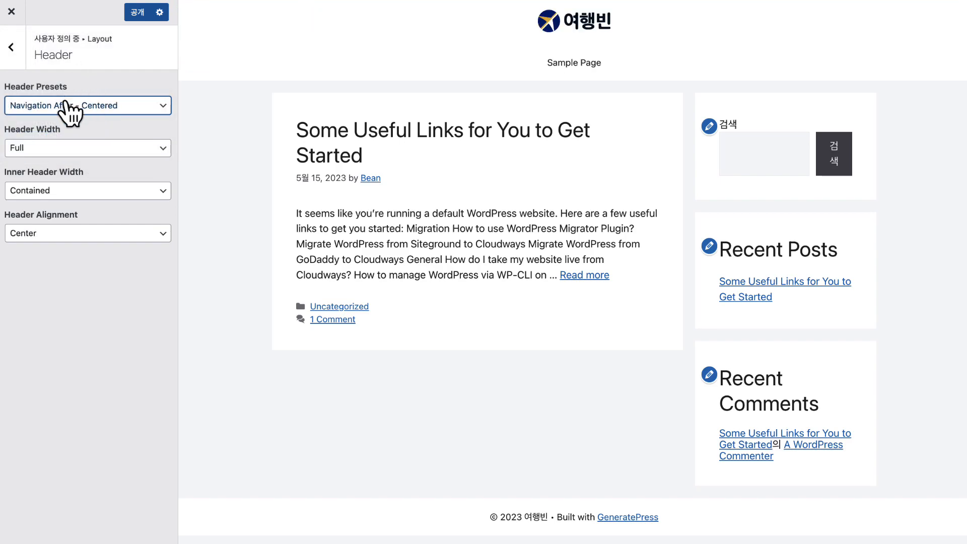
{"action": "left_click", "coordinate": [65, 104]}
{"action": "left_click", "coordinate": [56, 13]}
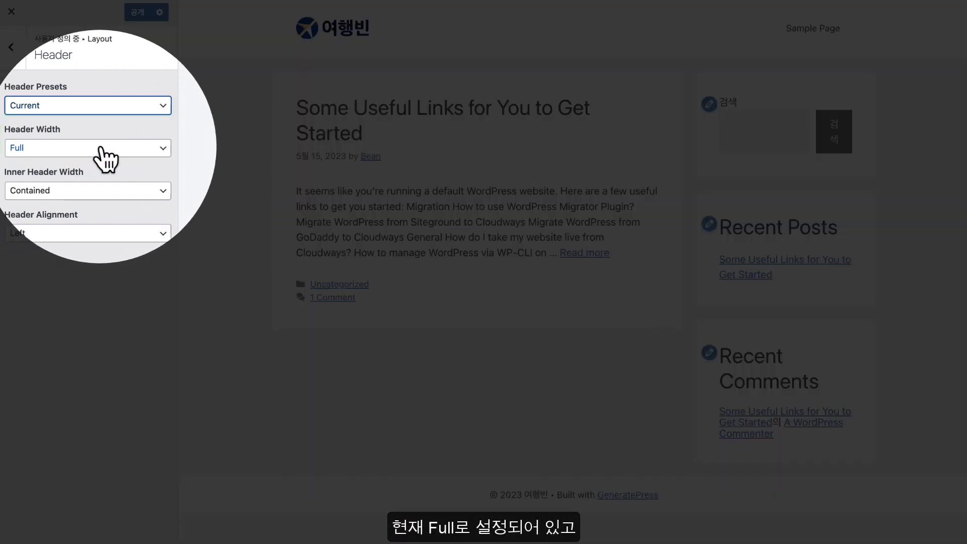
Trial Contained header width and Full inner header width, restoring Full and Contained respectively
{"action": "left_click", "coordinate": [59, 150]}
{"action": "left_click", "coordinate": [58, 161]}
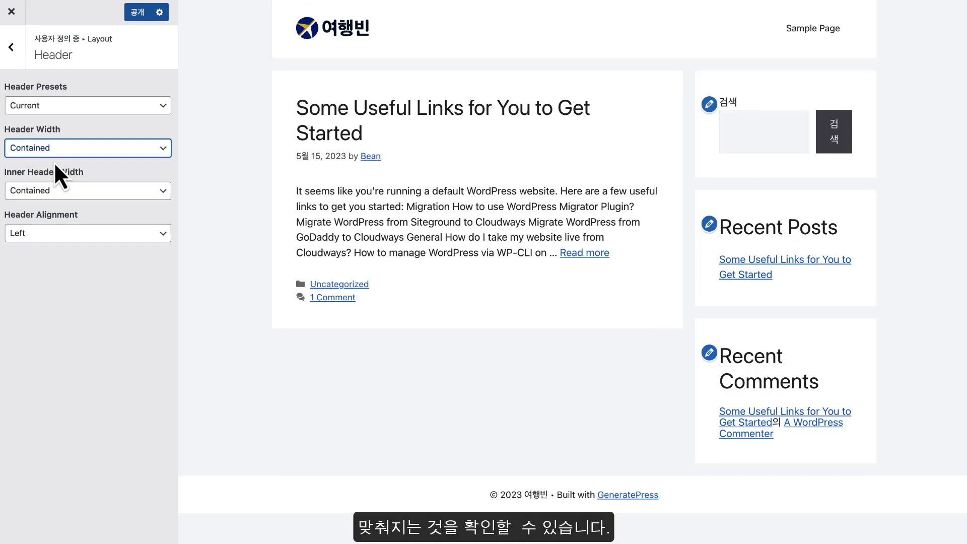
{"action": "left_click", "coordinate": [47, 152]}
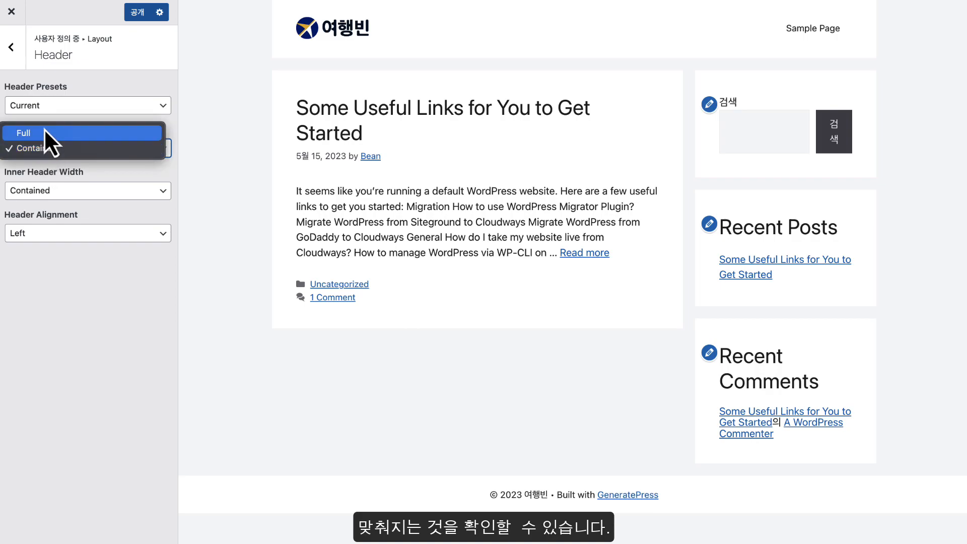
{"action": "left_click", "coordinate": [41, 133]}
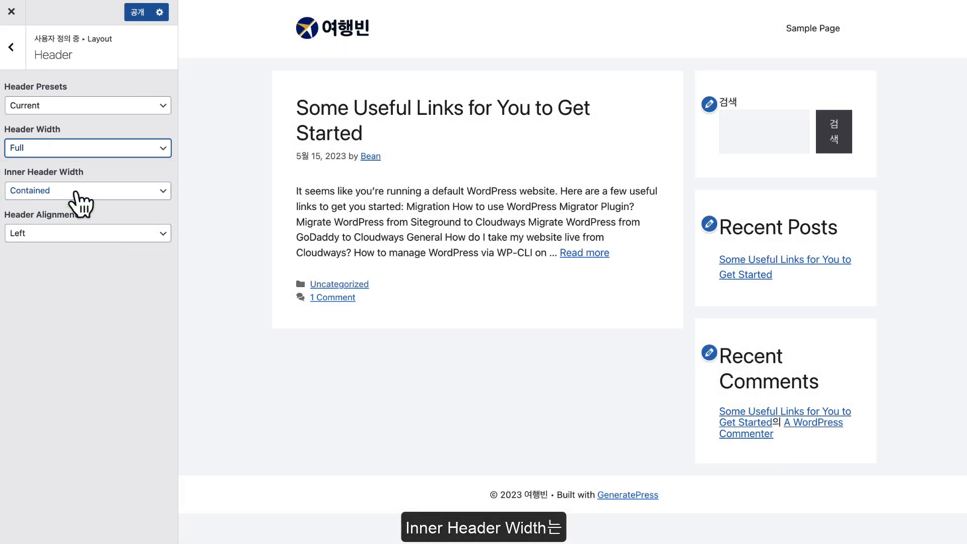
{"action": "left_click", "coordinate": [76, 192]}
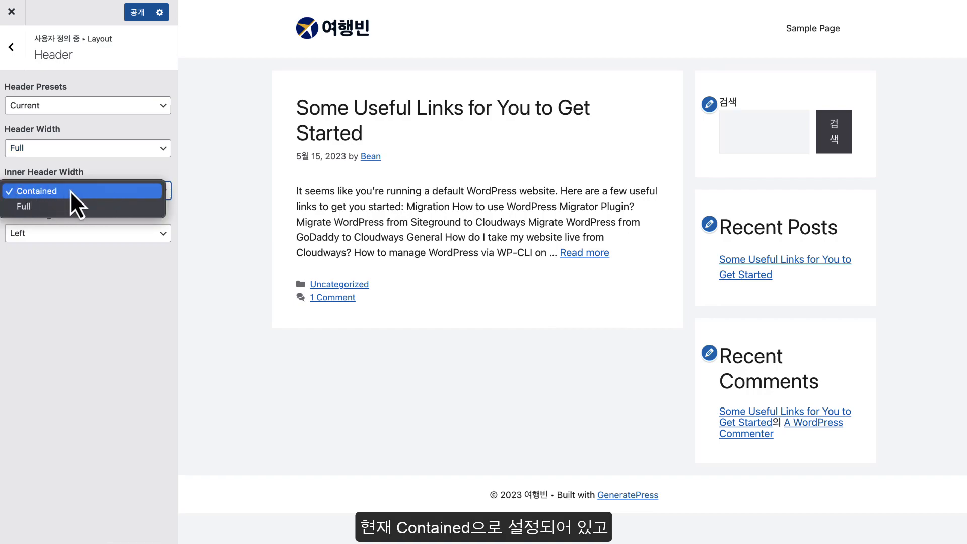
{"action": "left_click", "coordinate": [87, 205]}
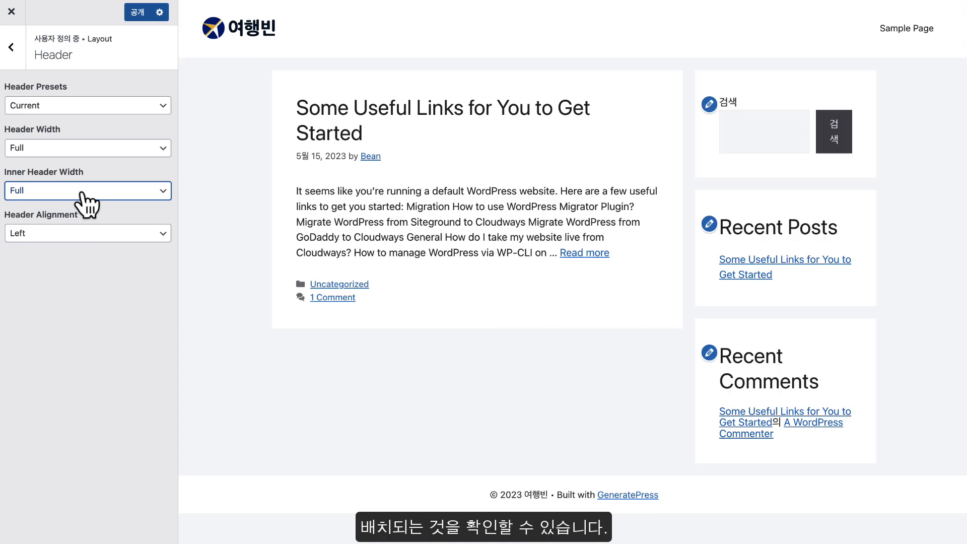
{"action": "left_click", "coordinate": [81, 192]}
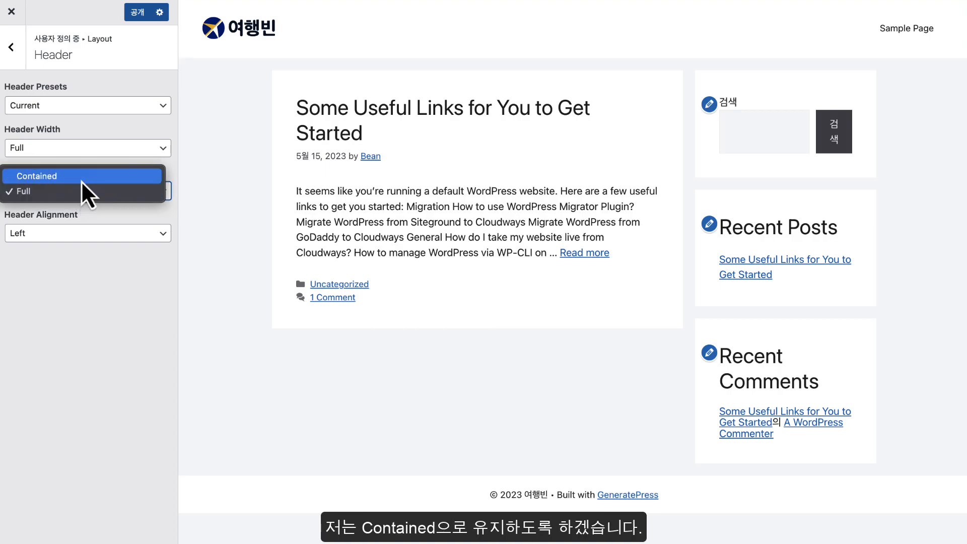
{"action": "left_click", "coordinate": [80, 180]}
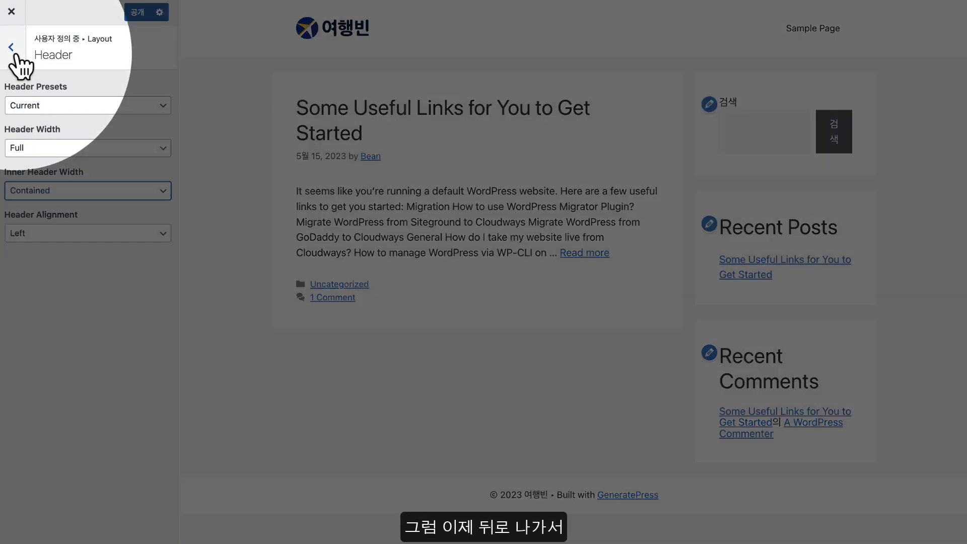
{"action": "left_click", "coordinate": [11, 48]}
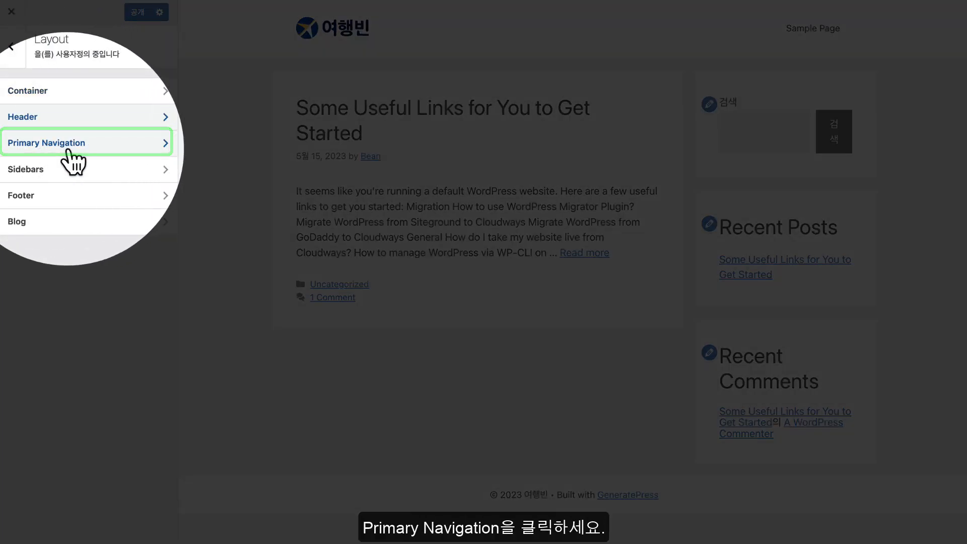
Review Primary Navigation, keeping Float Right location and checking the Hover dropdown option
{"action": "left_click", "coordinate": [51, 146]}
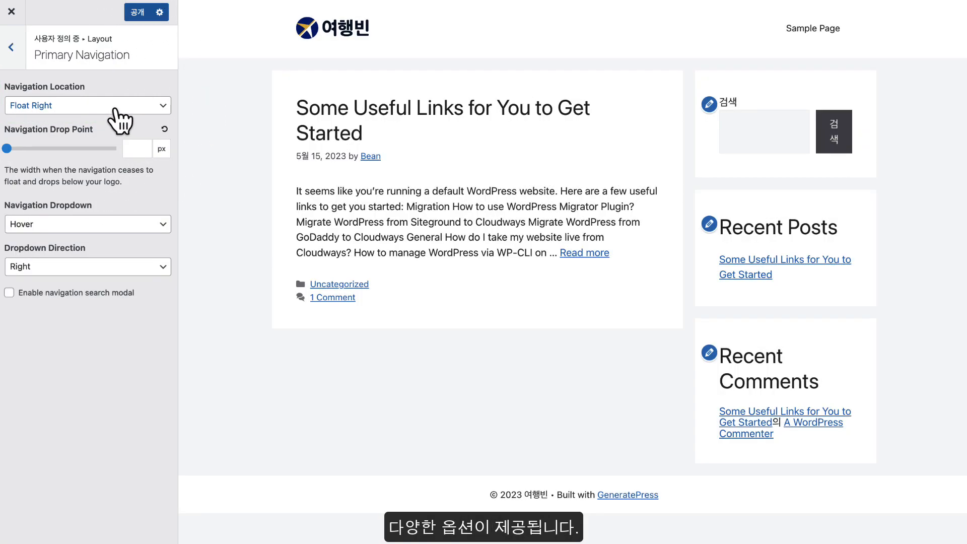
{"action": "left_click", "coordinate": [111, 108]}
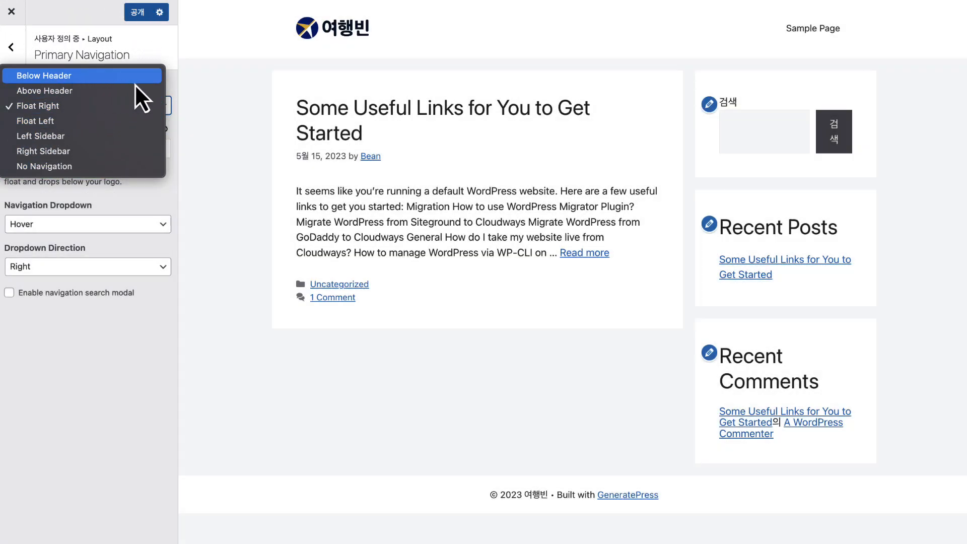
{"action": "left_click", "coordinate": [197, 91]}
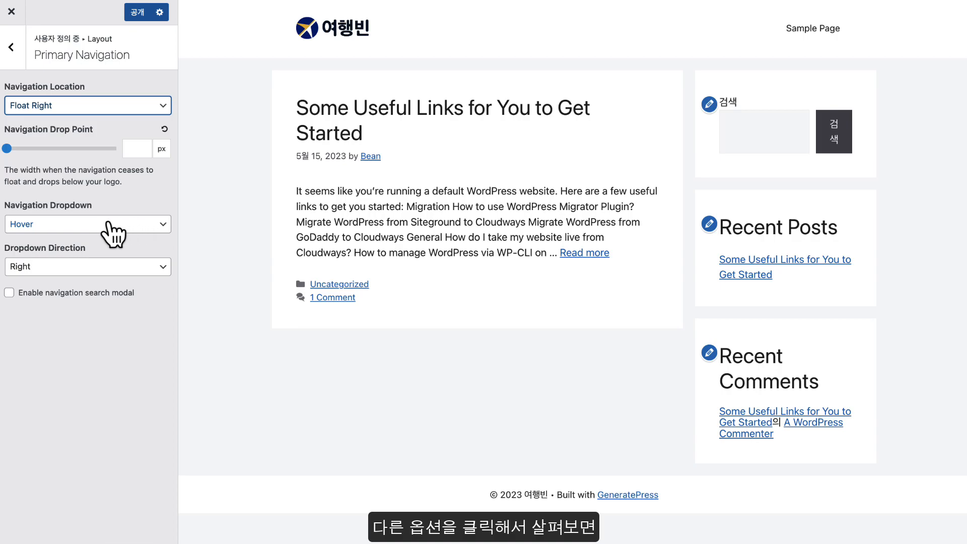
{"action": "left_click", "coordinate": [49, 225]}
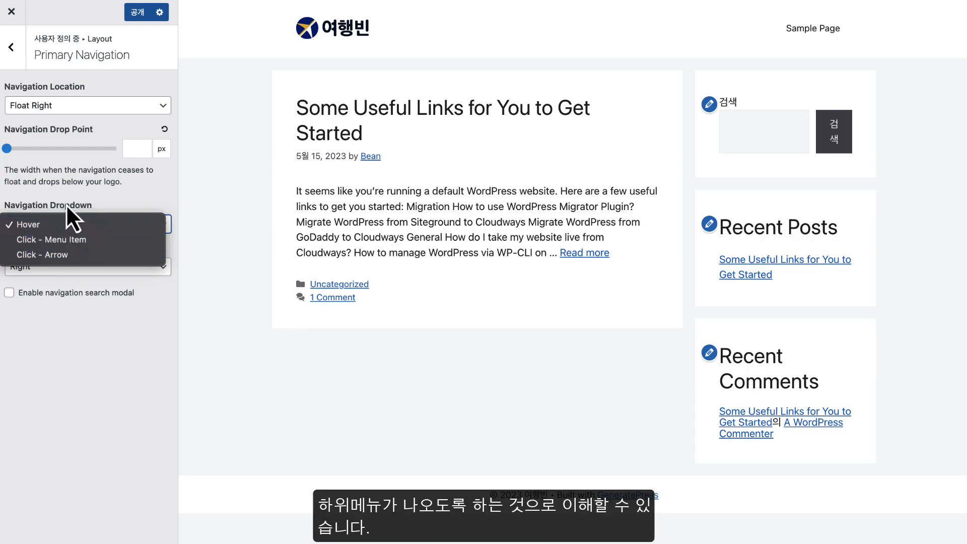
{"action": "left_click", "coordinate": [125, 205]}
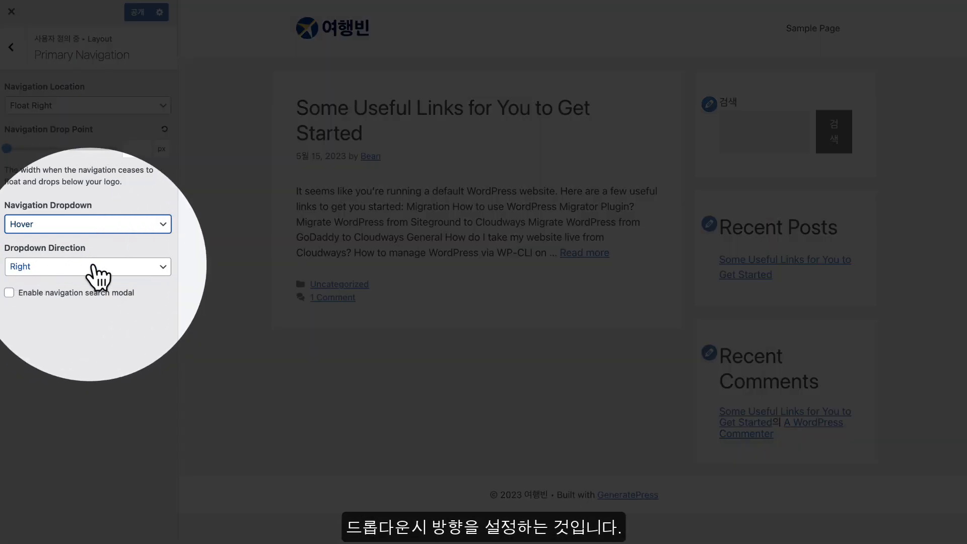
{"action": "left_click", "coordinate": [94, 267]}
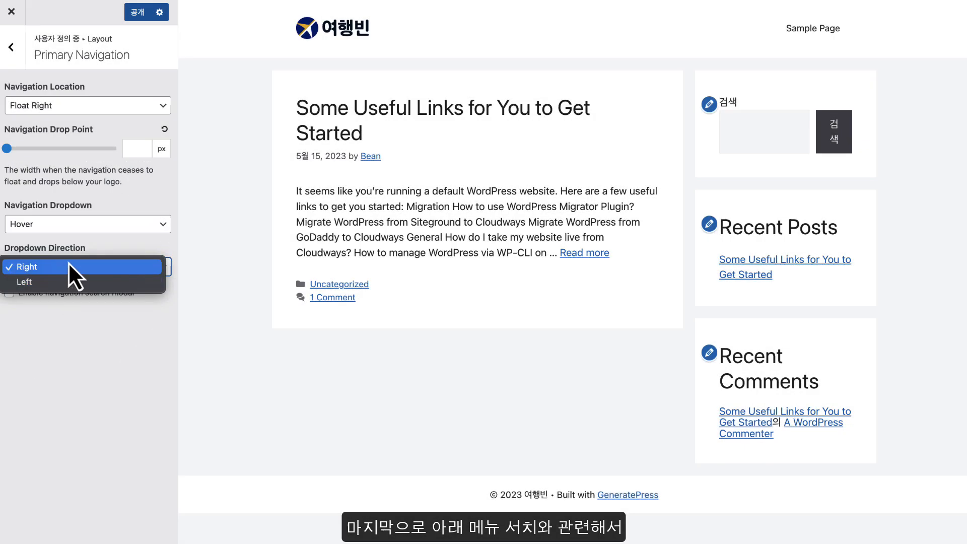
{"action": "left_click", "coordinate": [68, 265]}
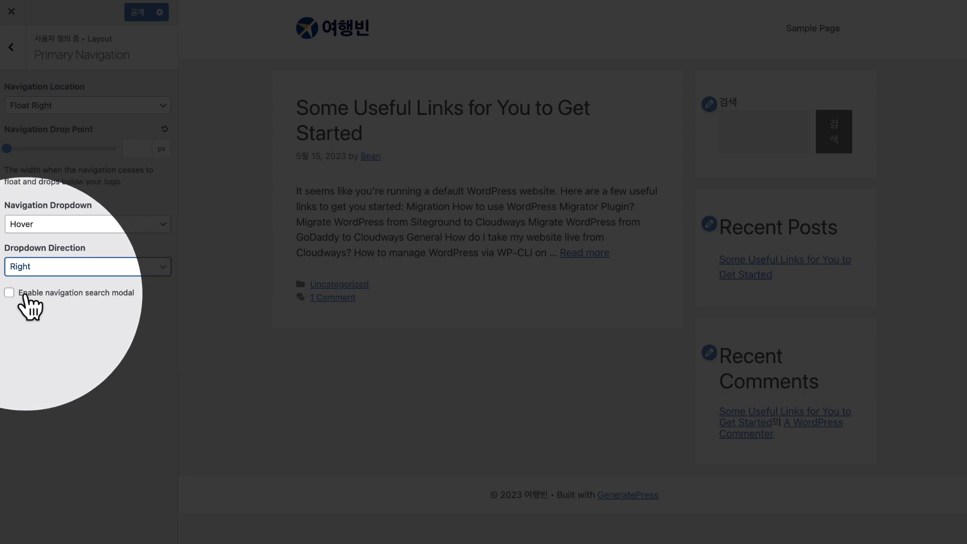
{"action": "left_click", "coordinate": [9, 292]}
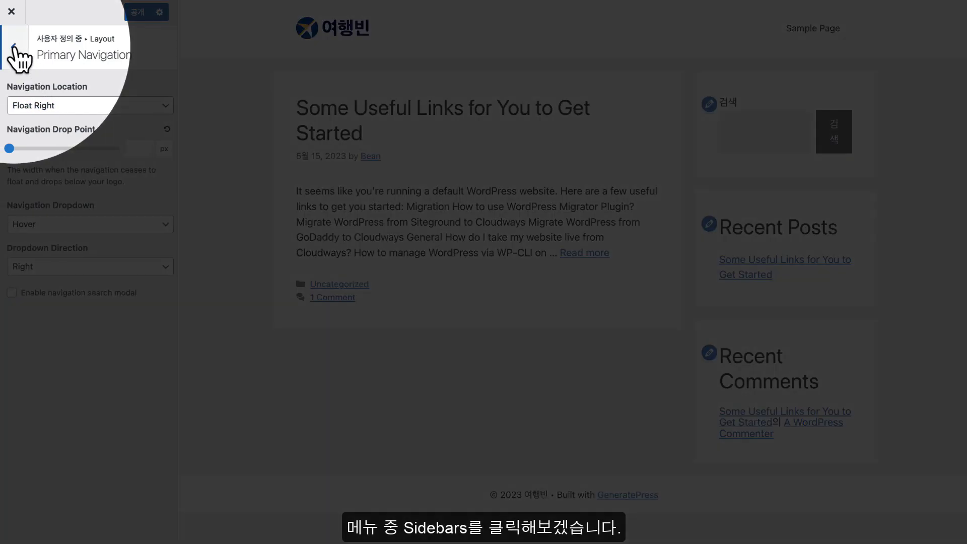
Open Sidebars layout settings, previewing a post and then returning to the blog home
{"action": "left_click", "coordinate": [11, 47]}
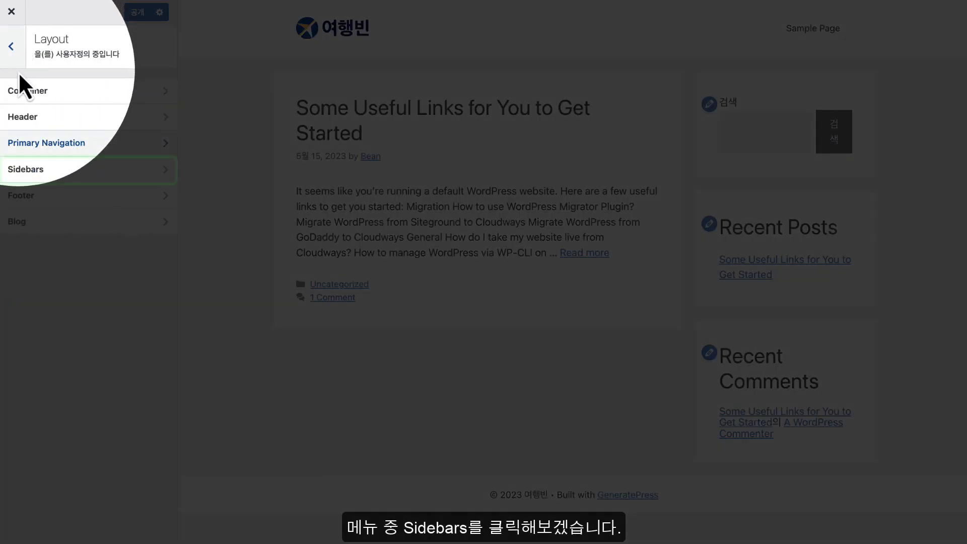
{"action": "left_click", "coordinate": [46, 174]}
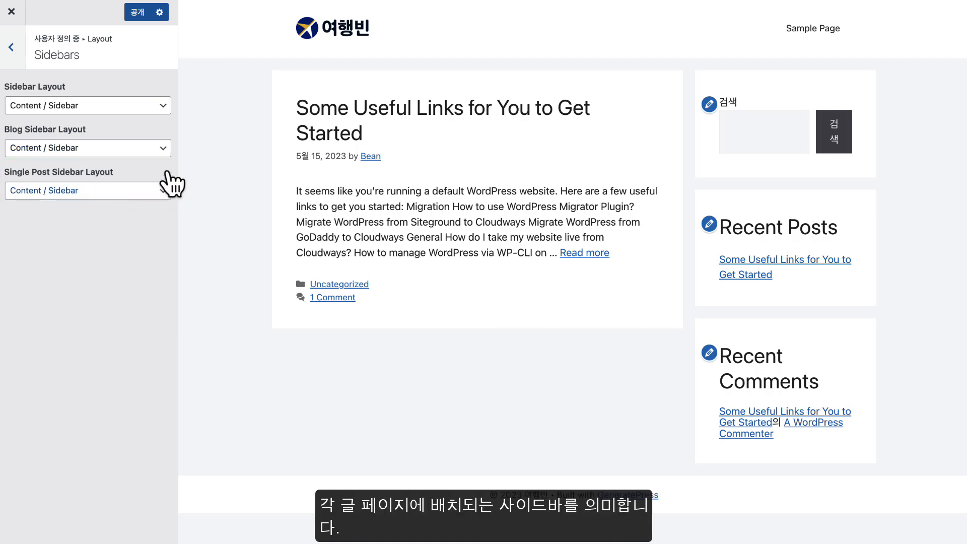
{"action": "left_click", "coordinate": [345, 115]}
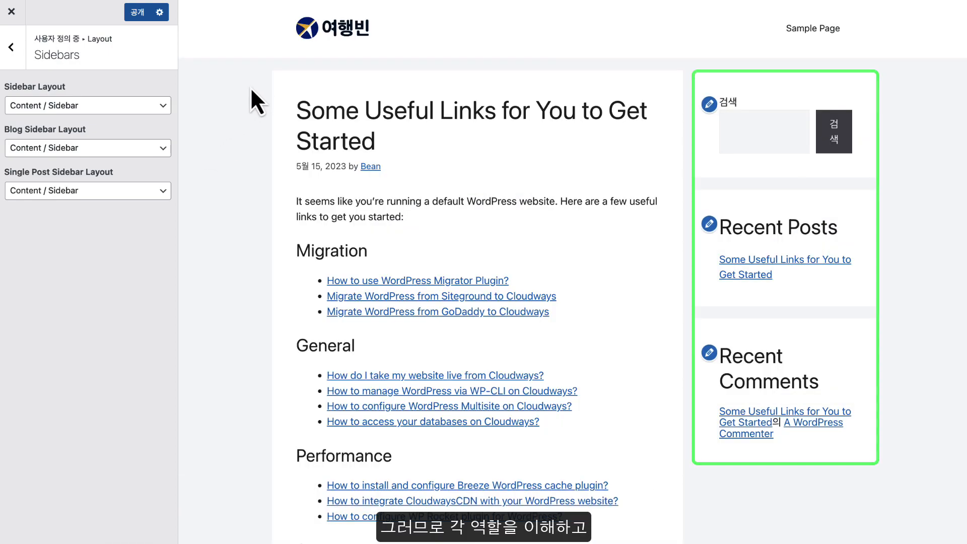
{"action": "left_click", "coordinate": [353, 31]}
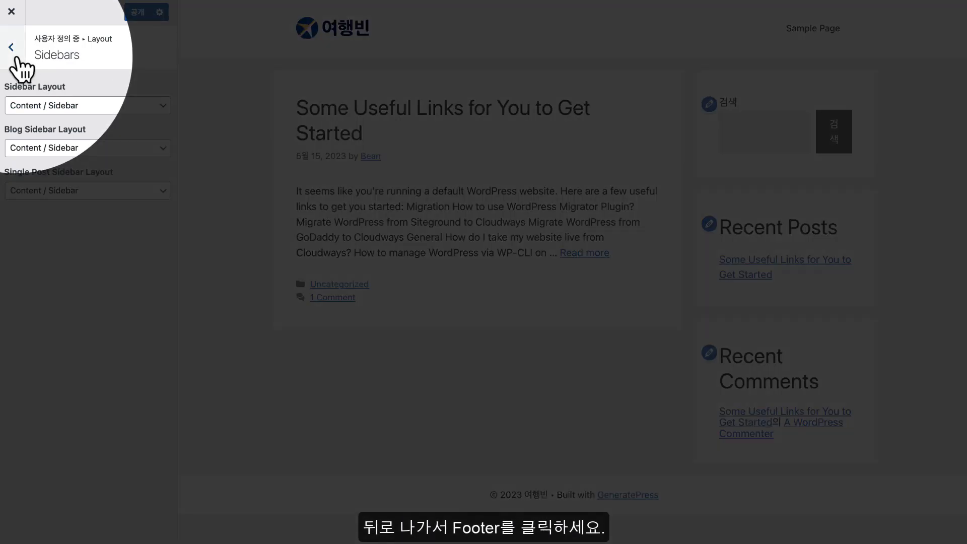
In Footer layout, keep Full width and Contained inner width, and set Back to Top Button to Enable
{"action": "left_click", "coordinate": [11, 47]}
{"action": "left_click", "coordinate": [56, 196]}
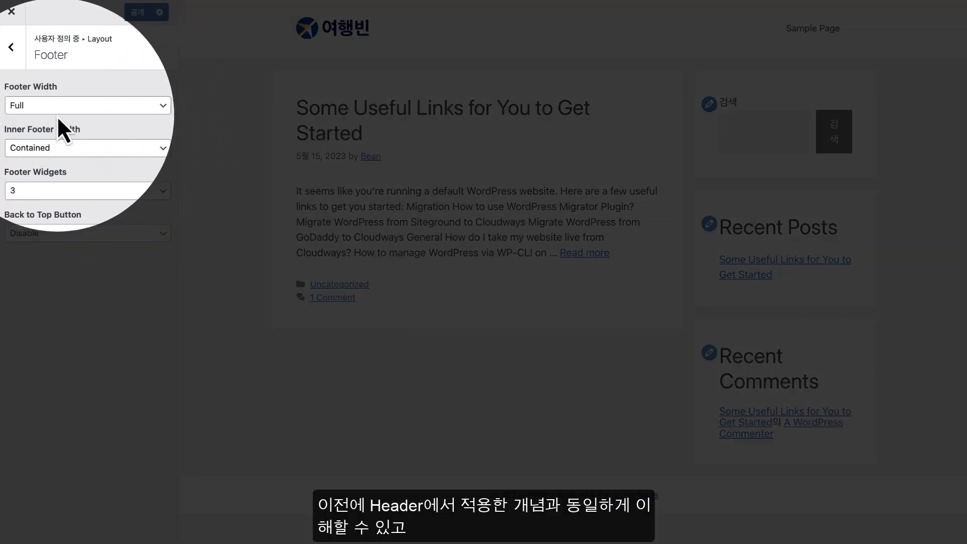
{"action": "left_click", "coordinate": [126, 108]}
{"action": "left_click", "coordinate": [124, 82]}
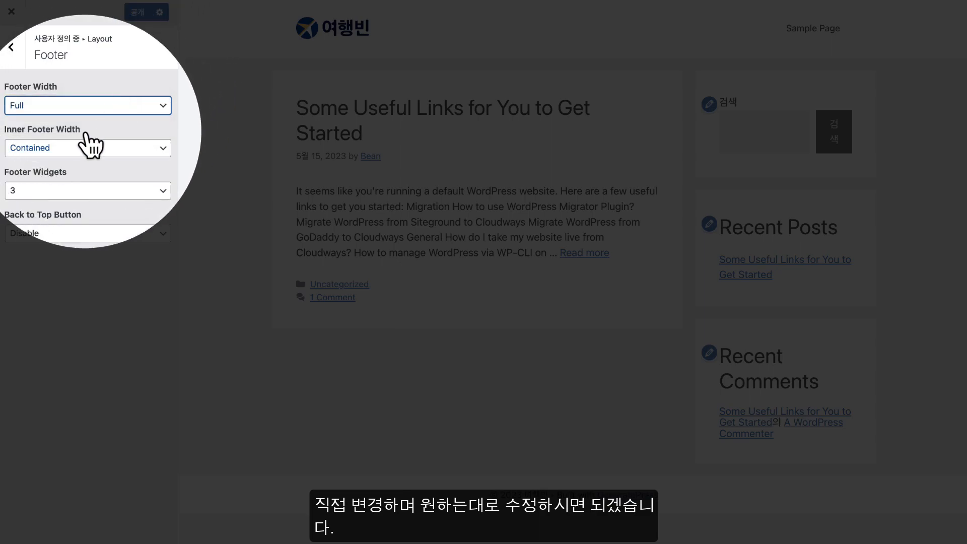
{"action": "left_click", "coordinate": [72, 146]}
{"action": "left_click", "coordinate": [68, 147]}
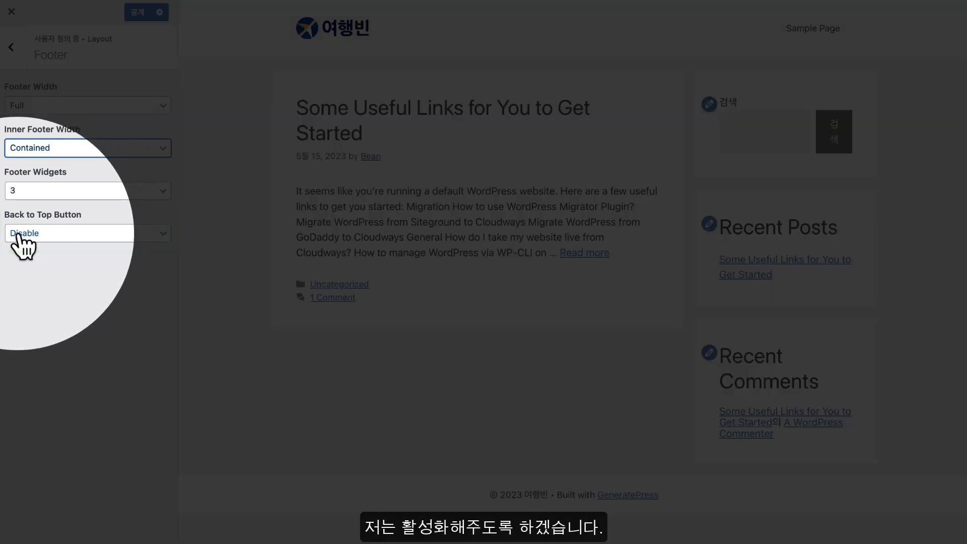
{"action": "left_click", "coordinate": [20, 235]}
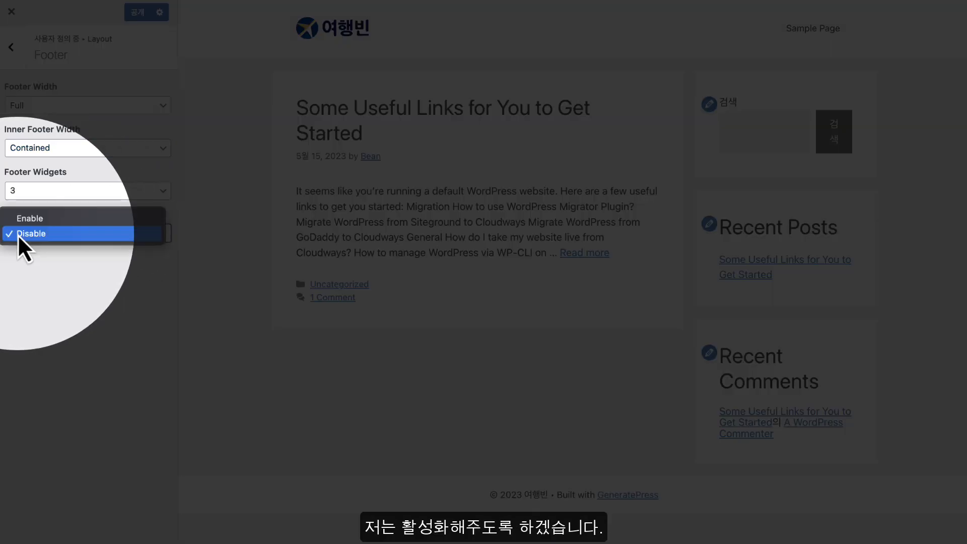
{"action": "left_click", "coordinate": [66, 219]}
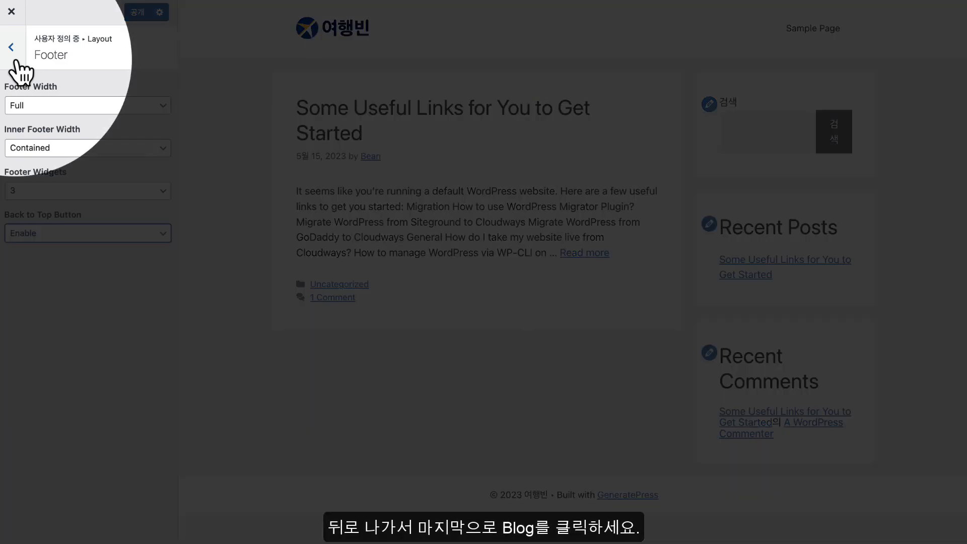
Check the Blog Content Type options, leave it on Excerpt, and go back to Layout
{"action": "left_click", "coordinate": [11, 47]}
{"action": "left_click", "coordinate": [60, 220]}
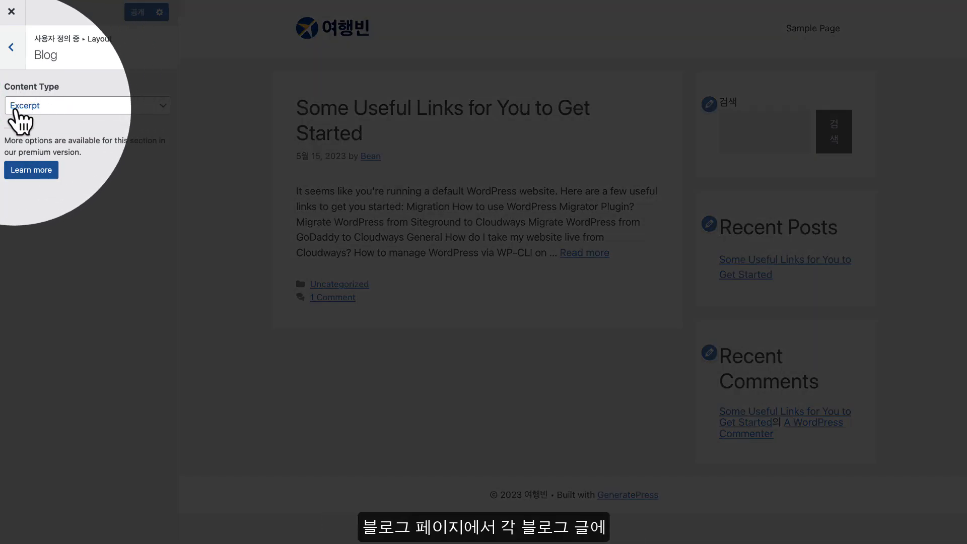
{"action": "left_click", "coordinate": [59, 107]}
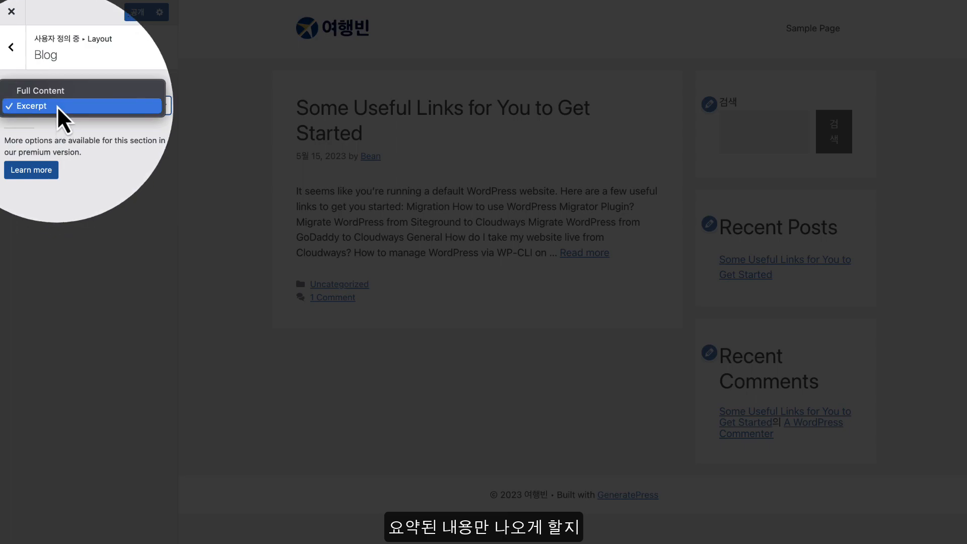
{"action": "left_click", "coordinate": [57, 112]}
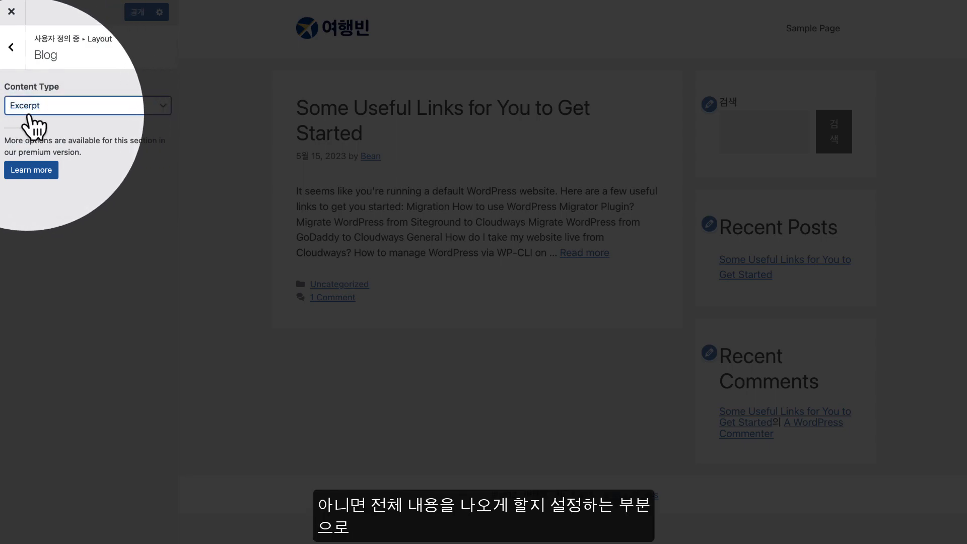
{"action": "left_click", "coordinate": [78, 109]}
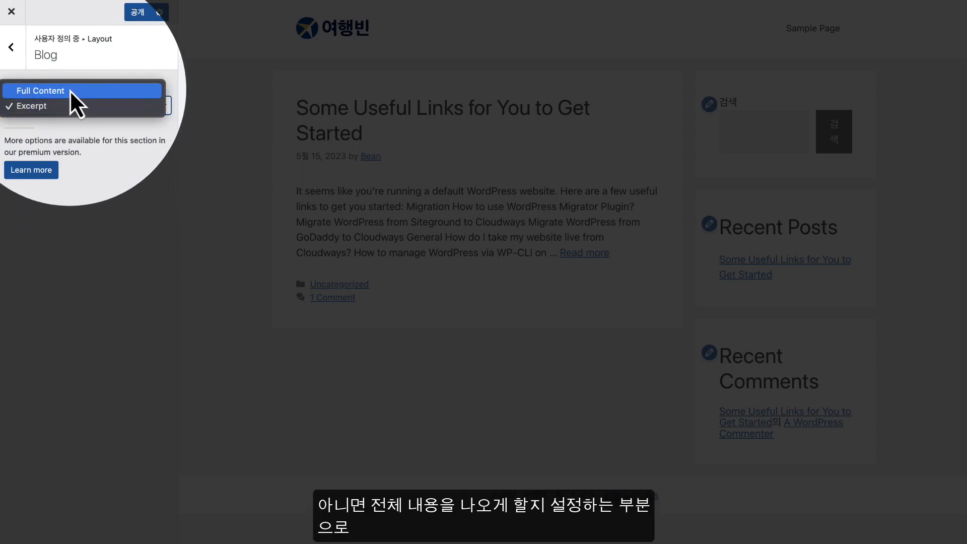
{"action": "left_click", "coordinate": [63, 109]}
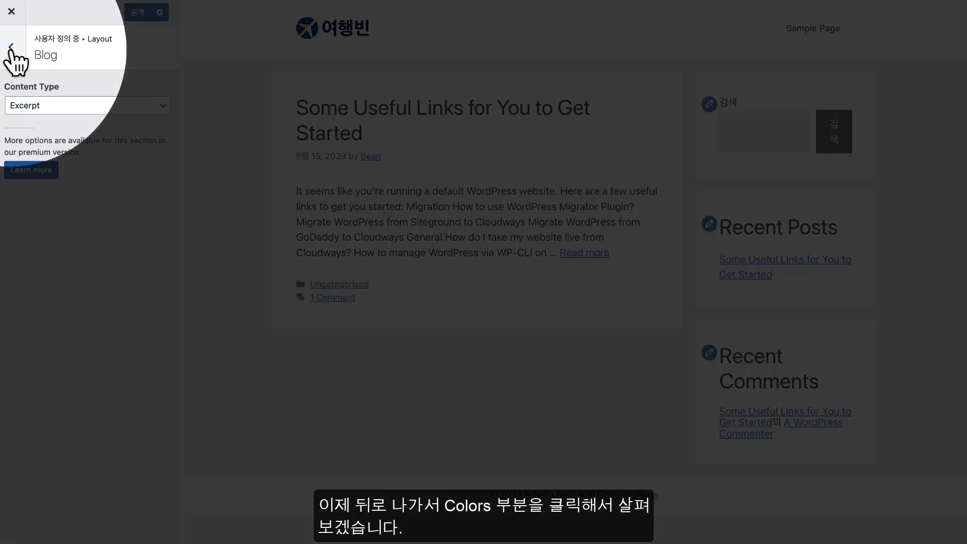
{"action": "left_click", "coordinate": [11, 48]}
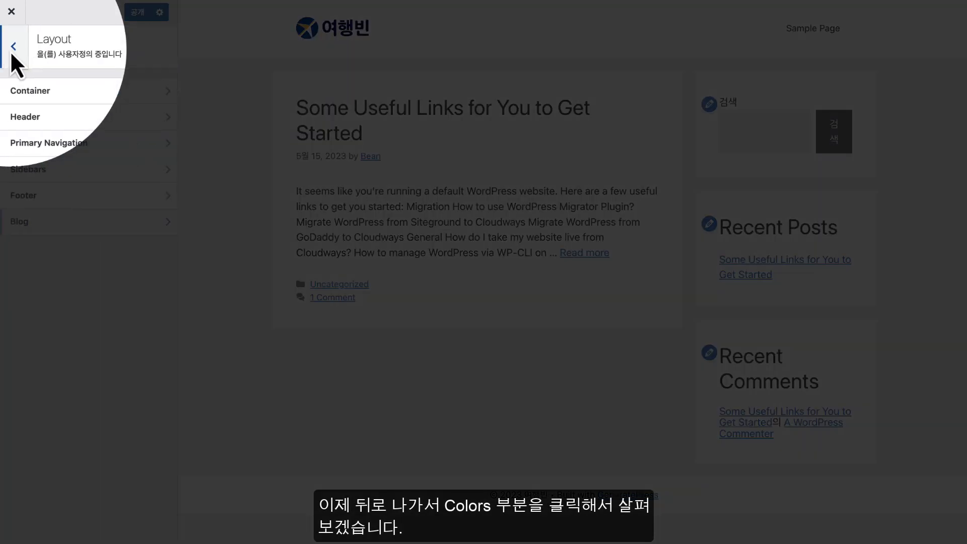
Return to the main Customizer panel and open the Body options under Colors
{"action": "left_click", "coordinate": [11, 52]}
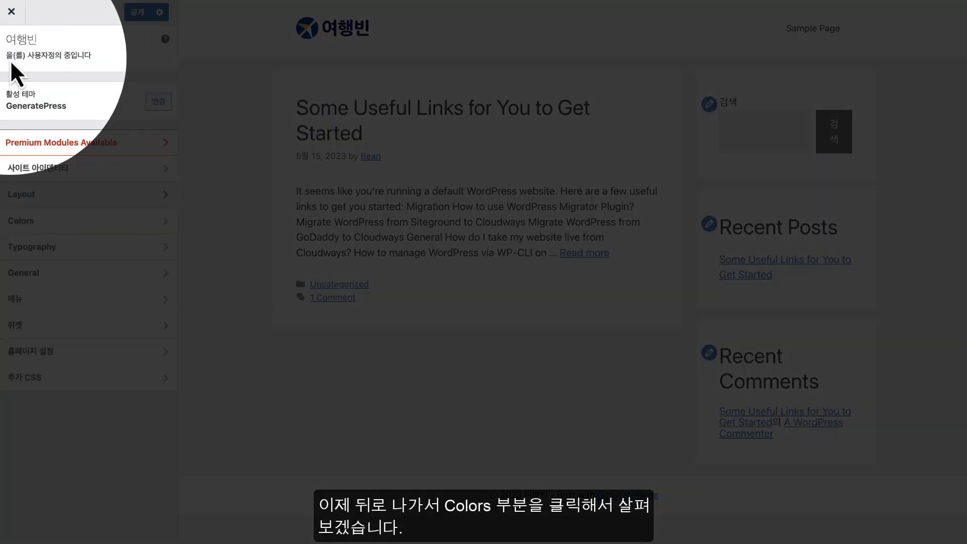
{"action": "left_click", "coordinate": [59, 223]}
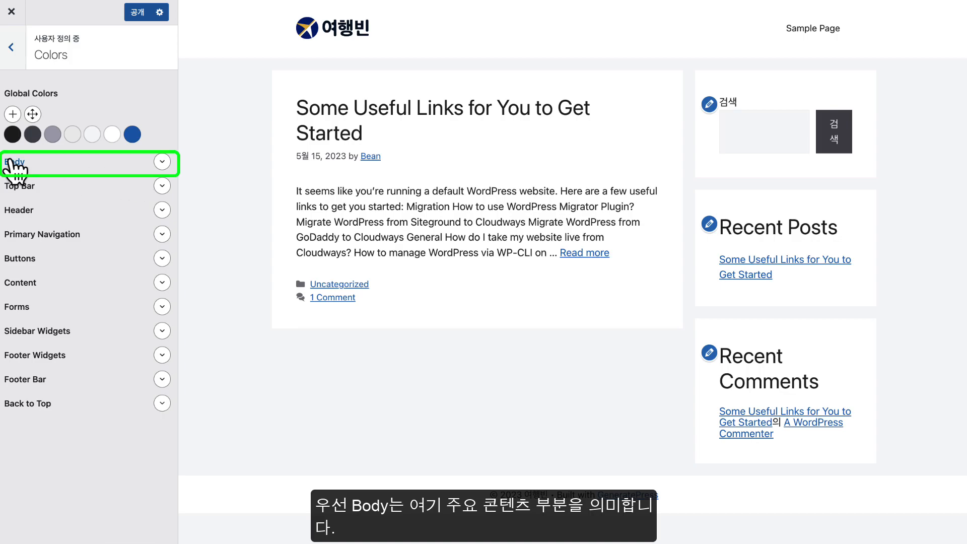
{"action": "left_click", "coordinate": [163, 162]}
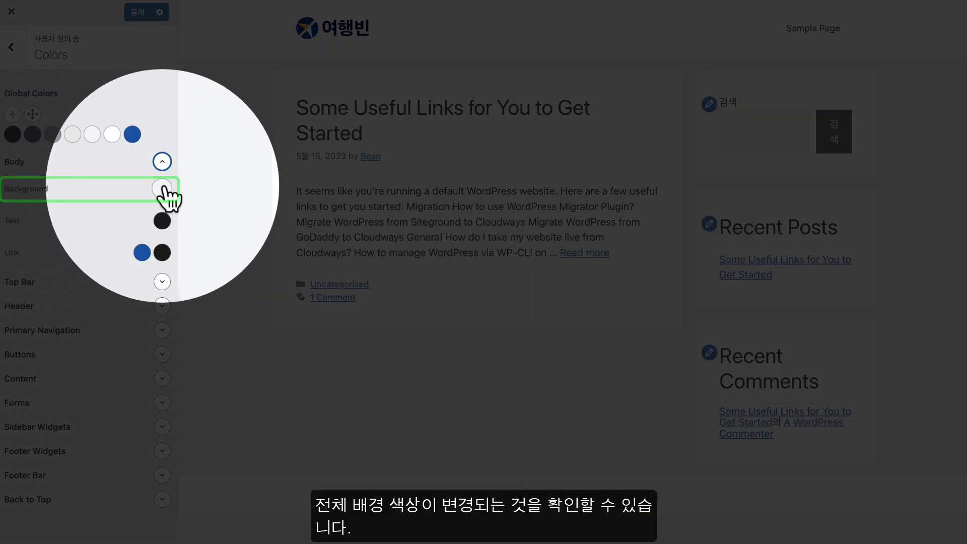
Try dark navy and softer blue Body backgrounds, then restore the default light grey
{"action": "left_click", "coordinate": [162, 188]}
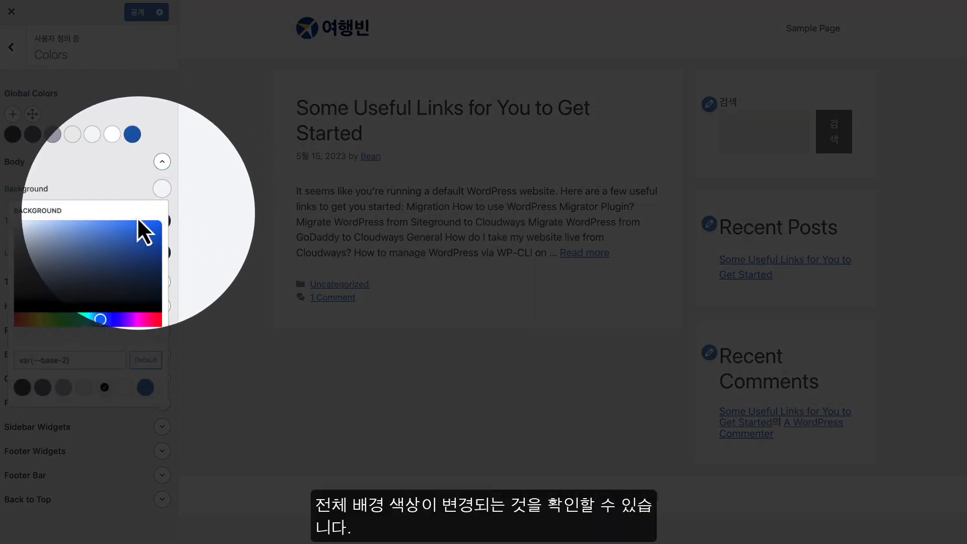
{"action": "left_click_drag", "start_coordinate": [94, 257], "coordinate": [126, 259]}
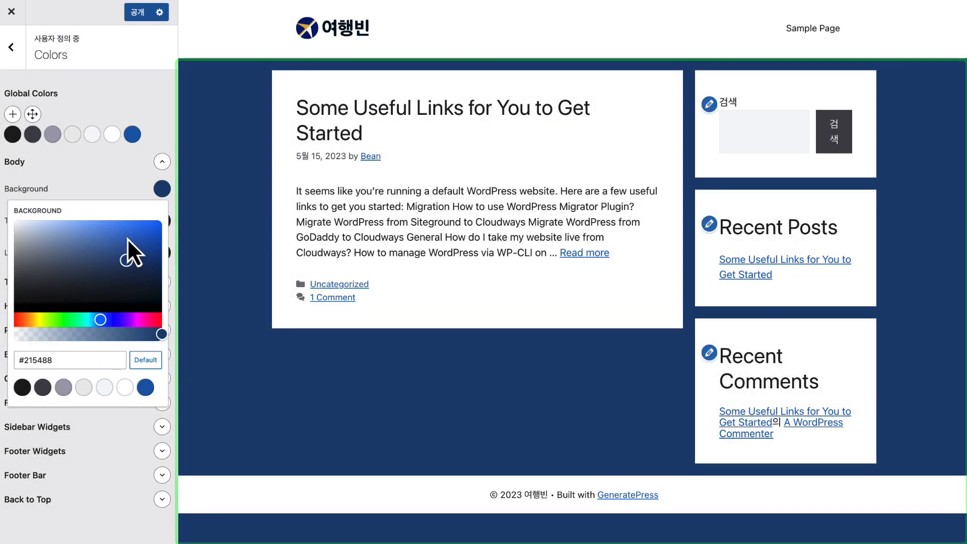
{"action": "left_click", "coordinate": [127, 238]}
{"action": "left_click_drag", "start_coordinate": [123, 239], "coordinate": [53, 237]}
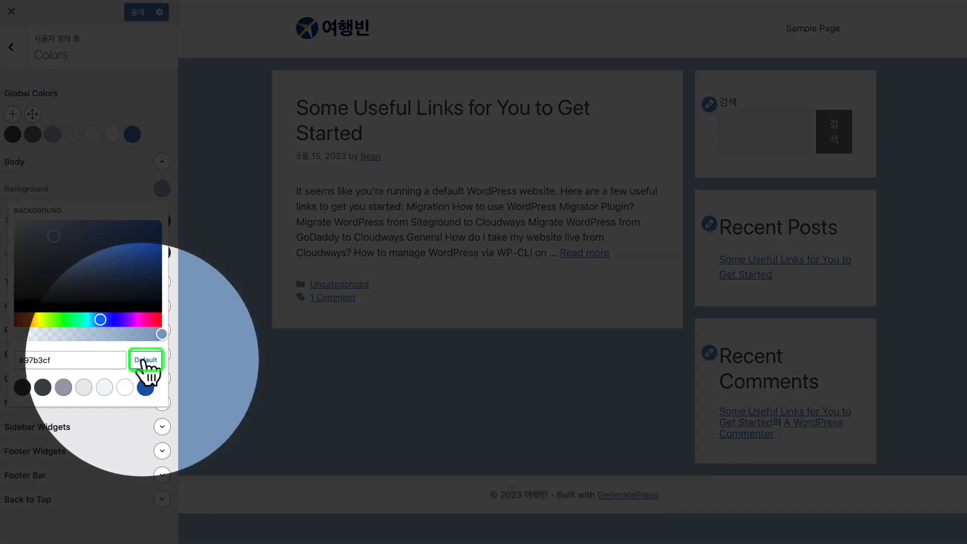
{"action": "left_click", "coordinate": [145, 360]}
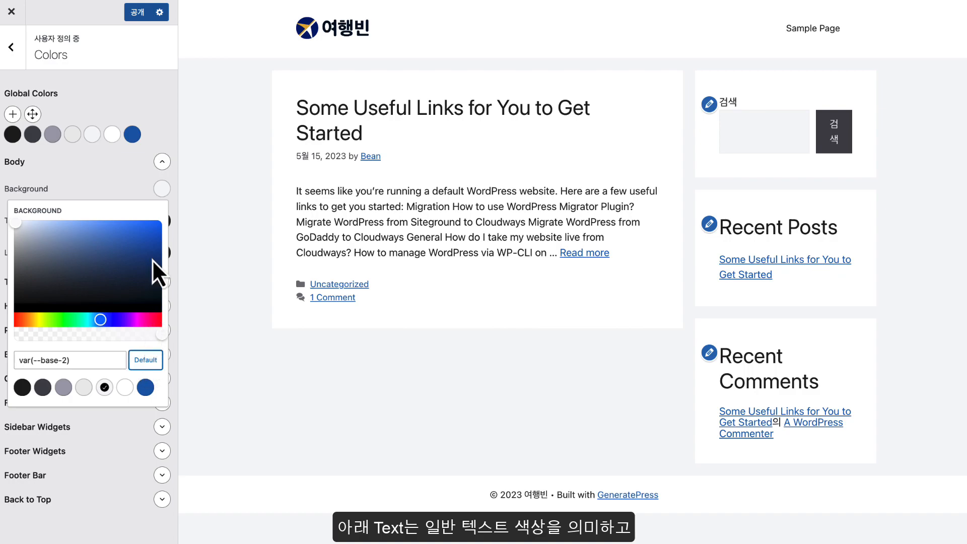
{"action": "left_click", "coordinate": [108, 188]}
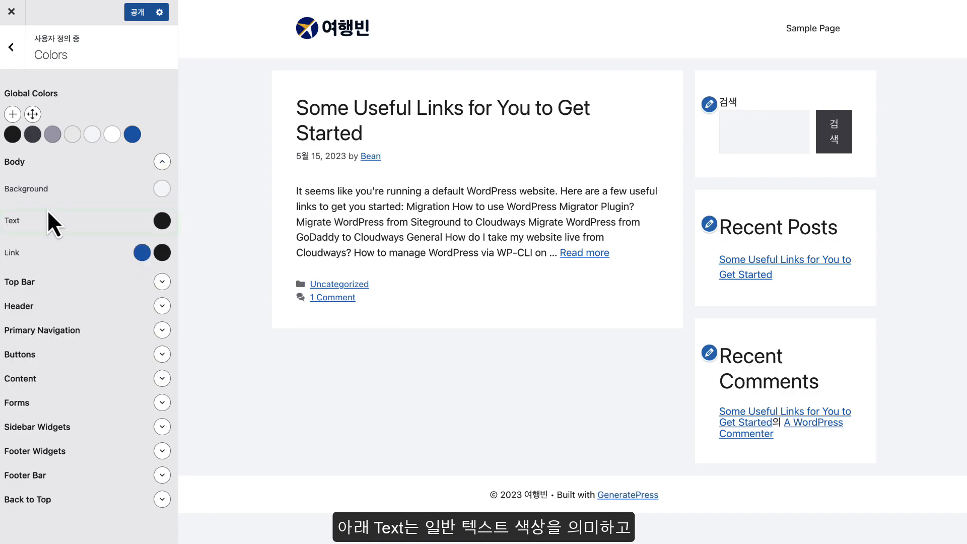
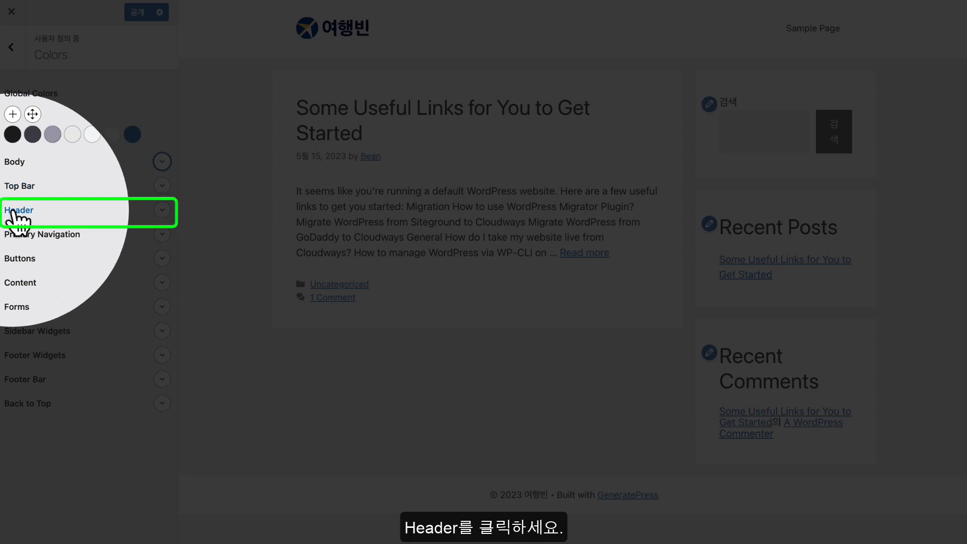
Try red, green, blue and cyan Header backgrounds, then reset the Header background to default white
{"action": "left_click", "coordinate": [16, 211]}
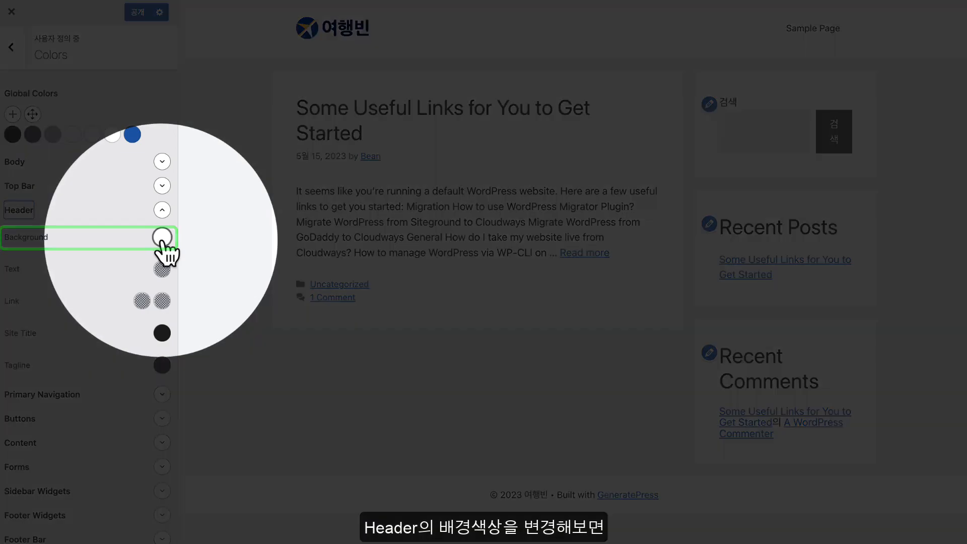
{"action": "left_click", "coordinate": [161, 237]}
{"action": "left_click_drag", "start_coordinate": [148, 280], "coordinate": [129, 285]}
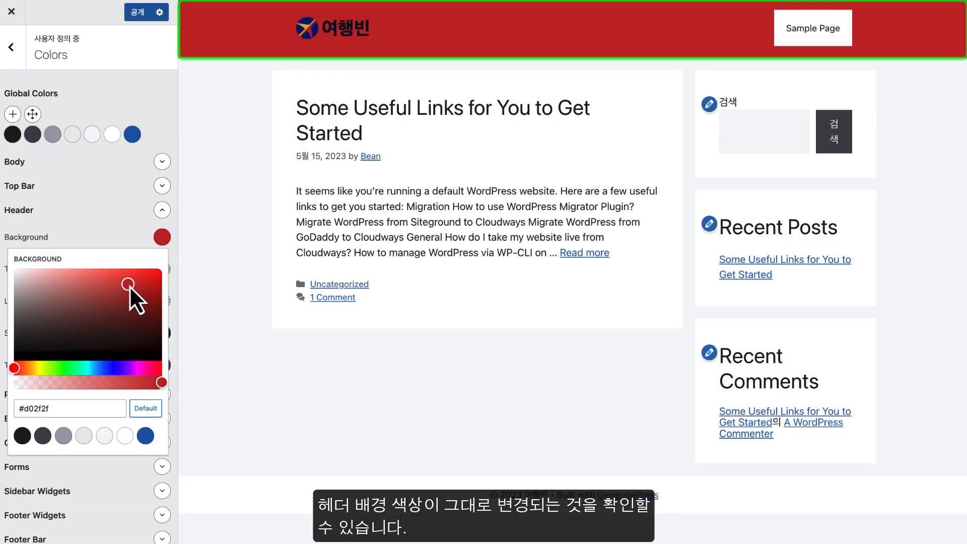
{"action": "left_click", "coordinate": [71, 368]}
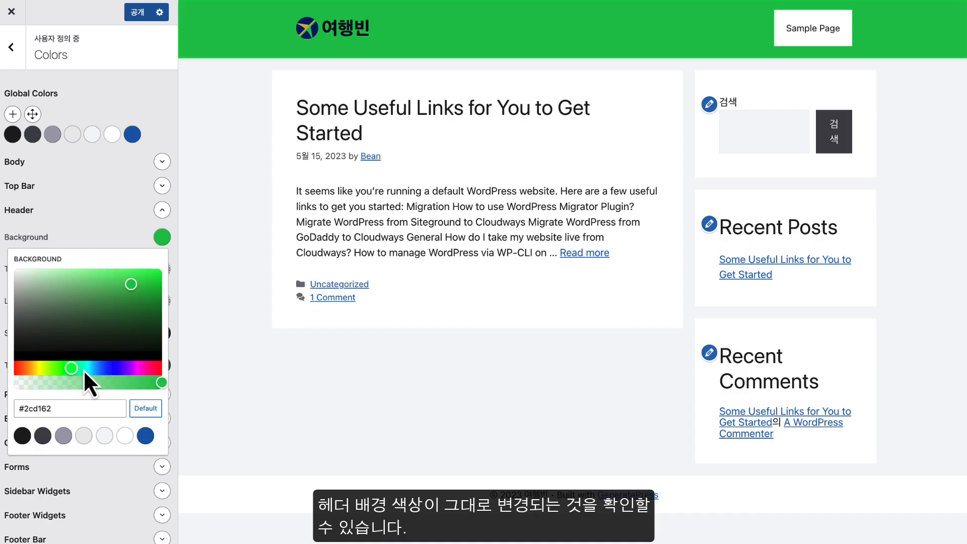
{"action": "left_click_drag", "start_coordinate": [83, 369], "coordinate": [105, 368]}
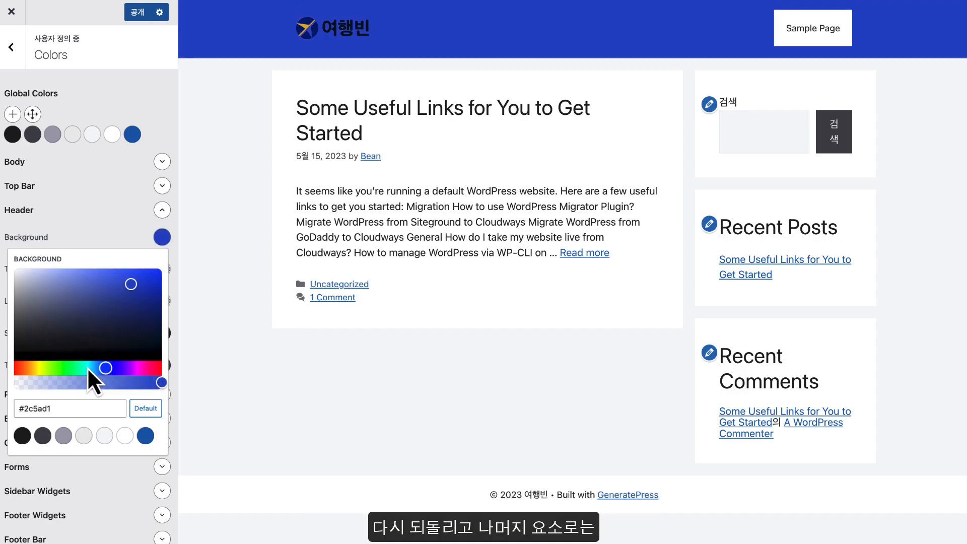
{"action": "left_click", "coordinate": [67, 368]}
{"action": "left_click", "coordinate": [93, 368]}
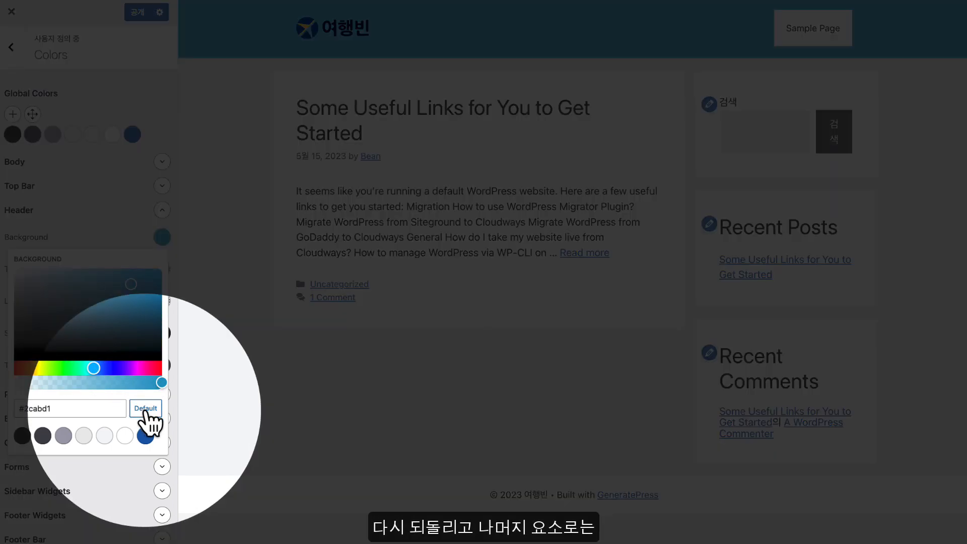
{"action": "left_click", "coordinate": [145, 409]}
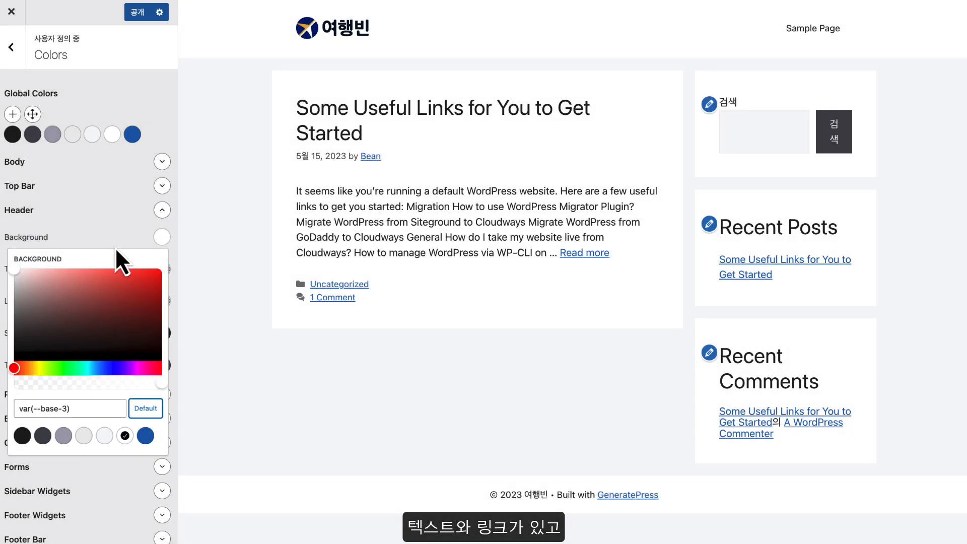
{"action": "left_click", "coordinate": [101, 217]}
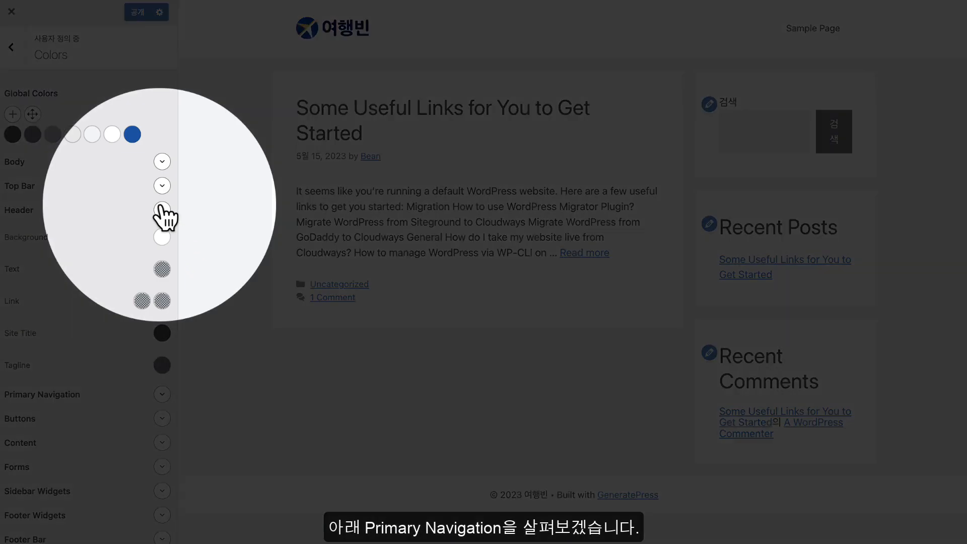
Set the Primary Navigation current-page text colour to the black palette swatch
{"action": "left_click", "coordinate": [161, 209]}
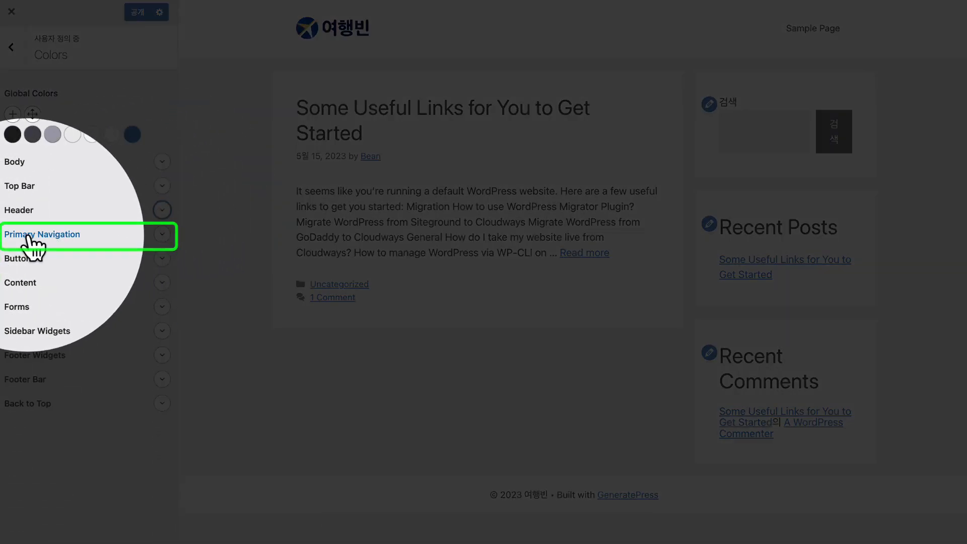
{"action": "left_click", "coordinate": [33, 239]}
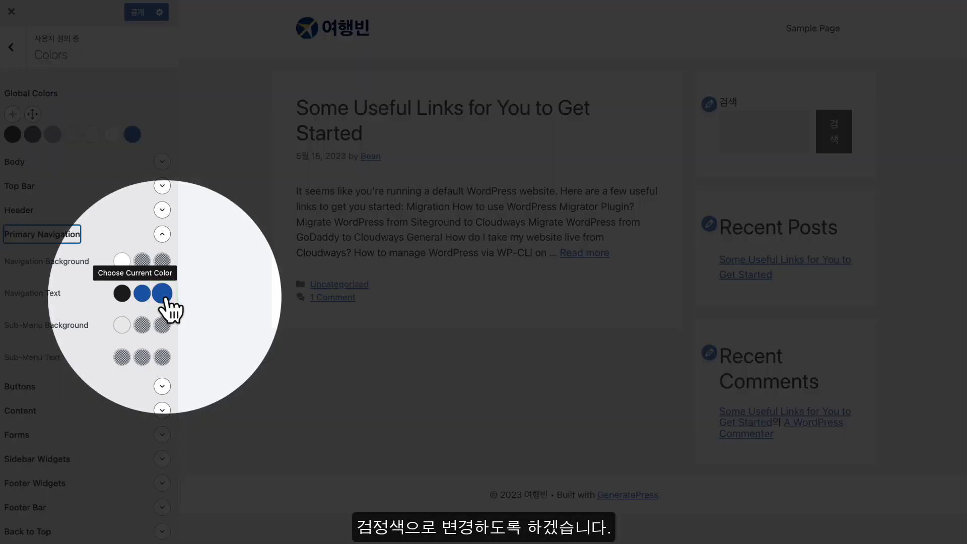
{"action": "left_click", "coordinate": [162, 293]}
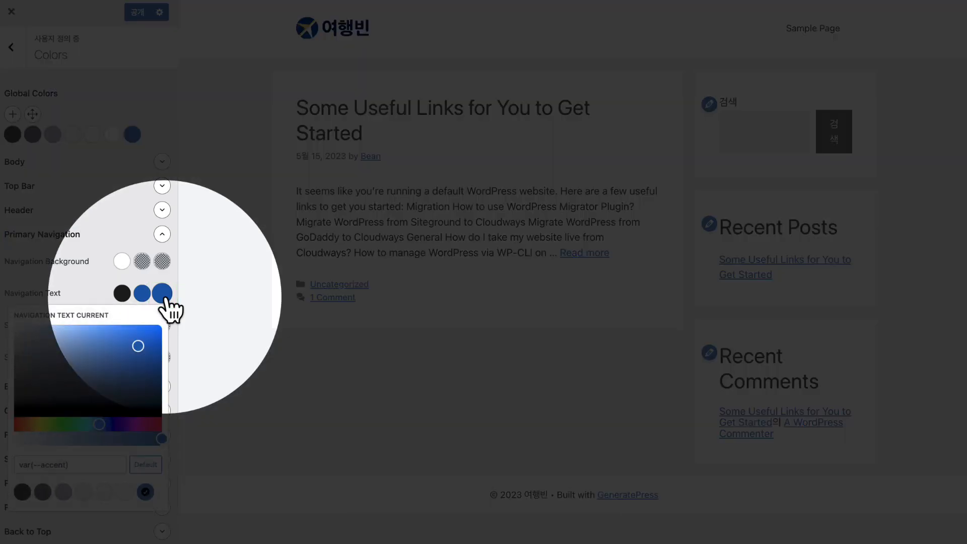
{"action": "left_click", "coordinate": [22, 493]}
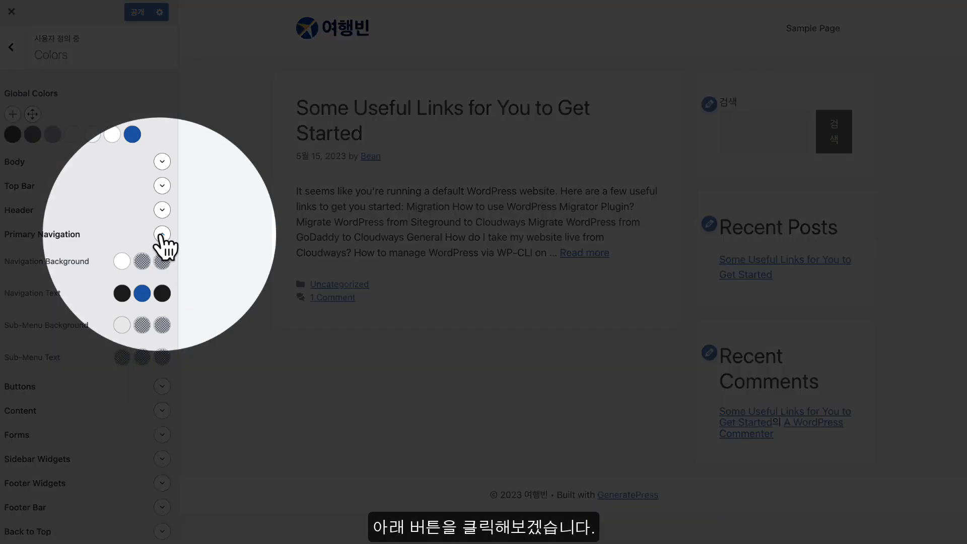
Look over the Buttons colours, then expand the Content group and scroll to its heading colours
{"action": "left_click", "coordinate": [162, 235]}
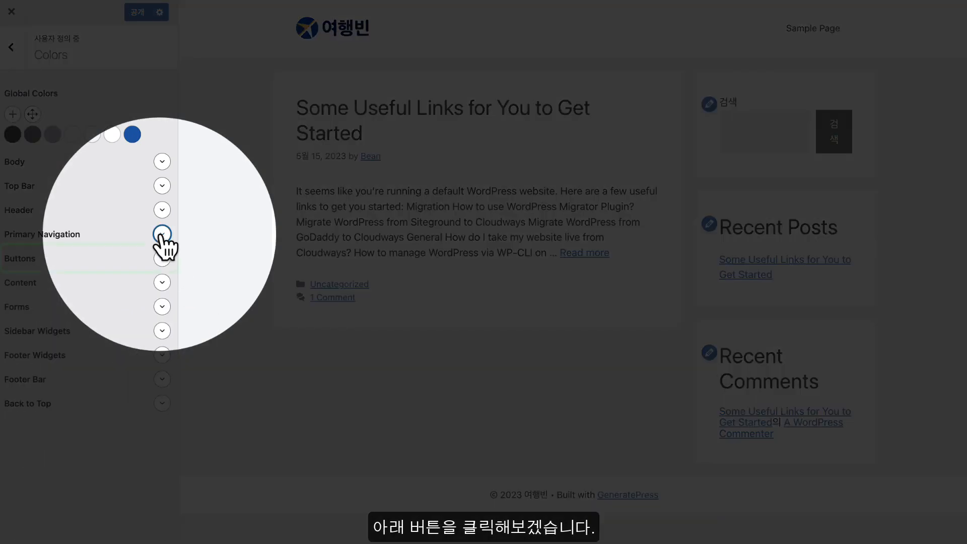
{"action": "left_click", "coordinate": [21, 258]}
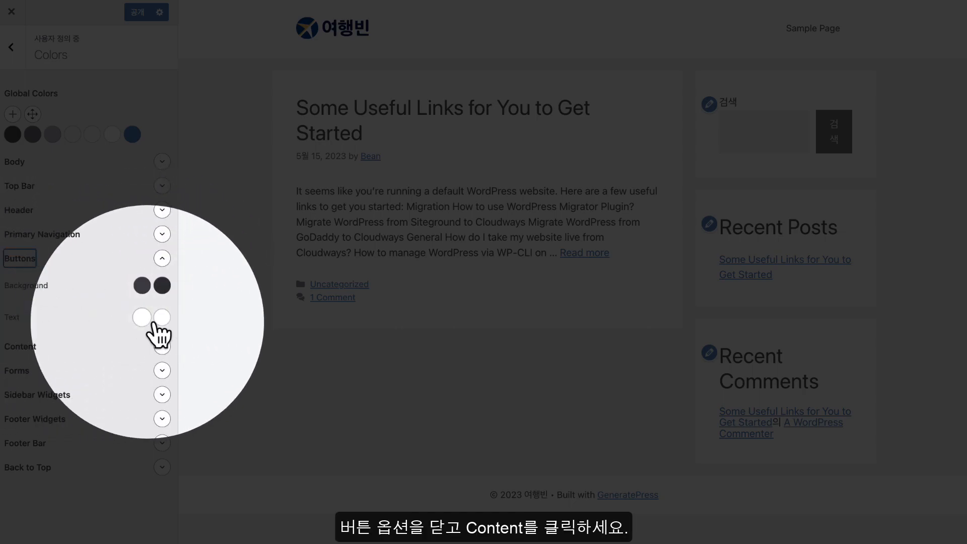
{"action": "left_click", "coordinate": [162, 259]}
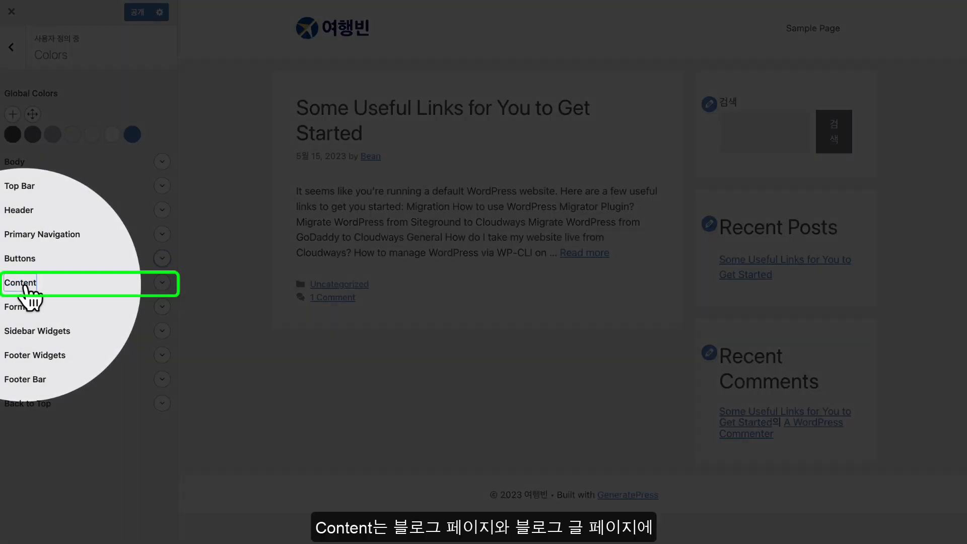
{"action": "left_click", "coordinate": [24, 284]}
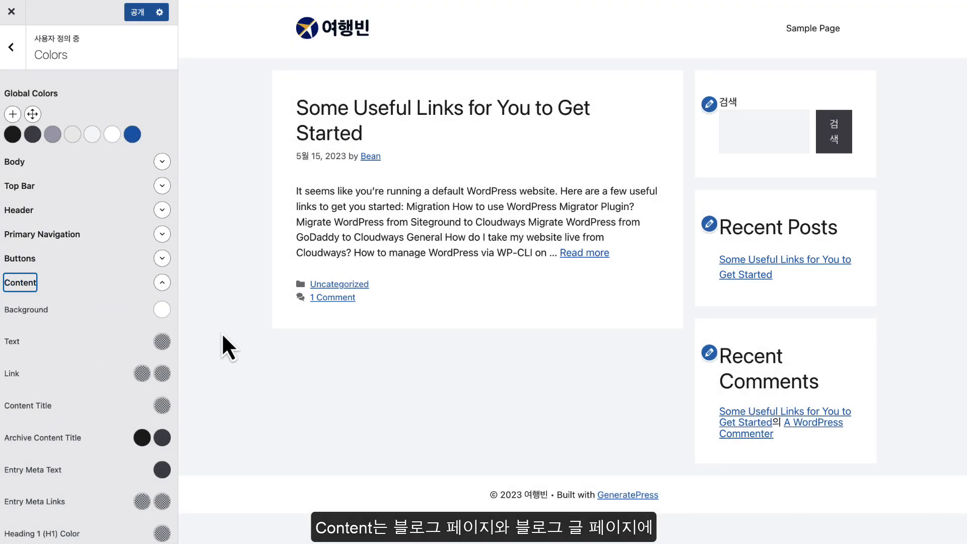
{"action": "scroll", "coordinate": [174, 335], "scroll_direction": "down", "scroll_amount": 2}
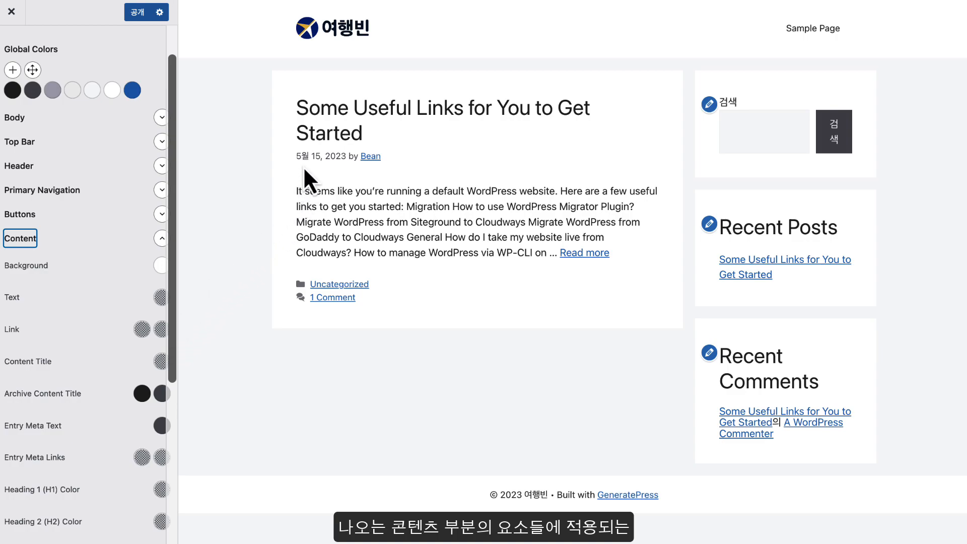
{"action": "scroll", "coordinate": [114, 281], "scroll_direction": "down", "scroll_amount": 1}
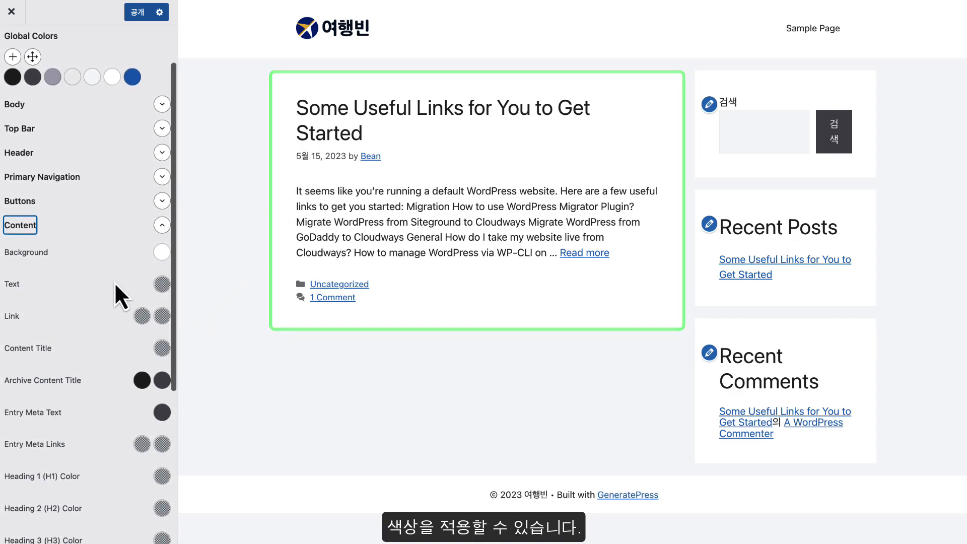
{"action": "scroll", "coordinate": [113, 282], "scroll_direction": "down", "scroll_amount": 3}
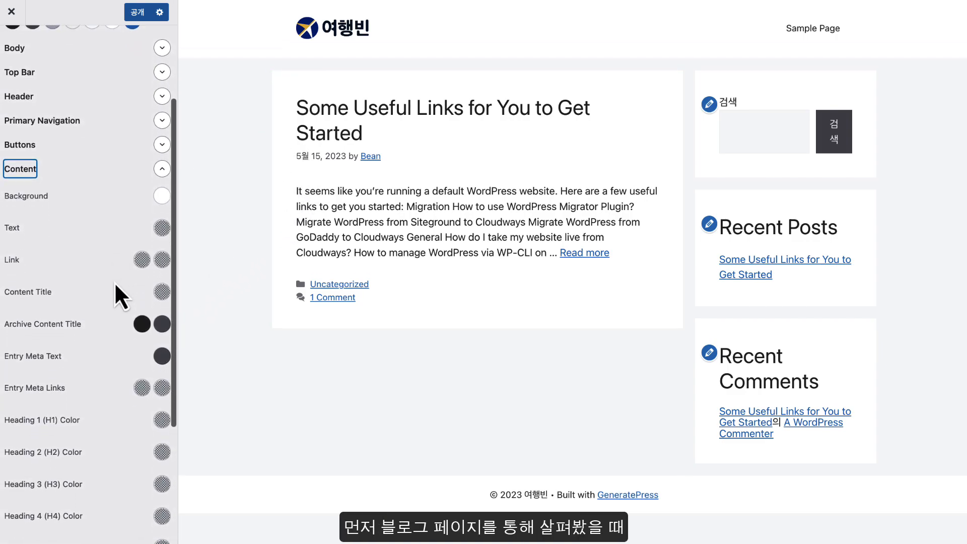
{"action": "scroll", "coordinate": [114, 282], "scroll_direction": "down", "scroll_amount": 5}
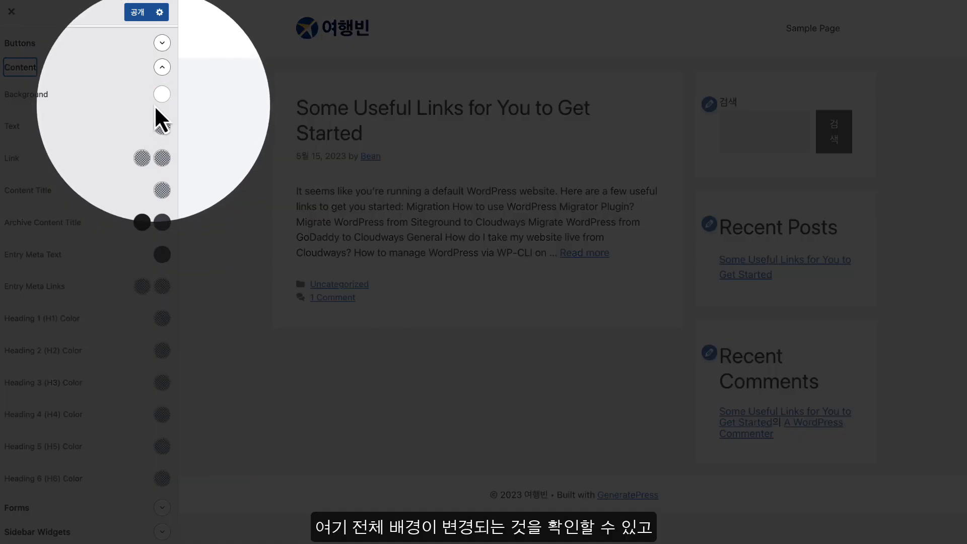
Try red, blue and teal (#63b9c9) Content backgrounds and view the full post page in the preview
{"action": "left_click", "coordinate": [162, 94]}
{"action": "left_click", "coordinate": [134, 148]}
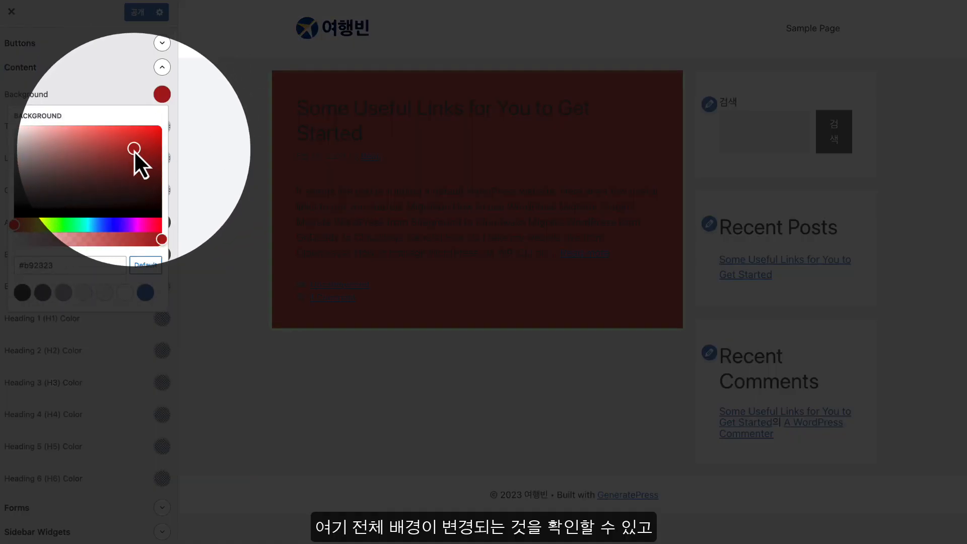
{"action": "left_click_drag", "start_coordinate": [134, 150], "coordinate": [90, 145]}
{"action": "left_click", "coordinate": [92, 225]}
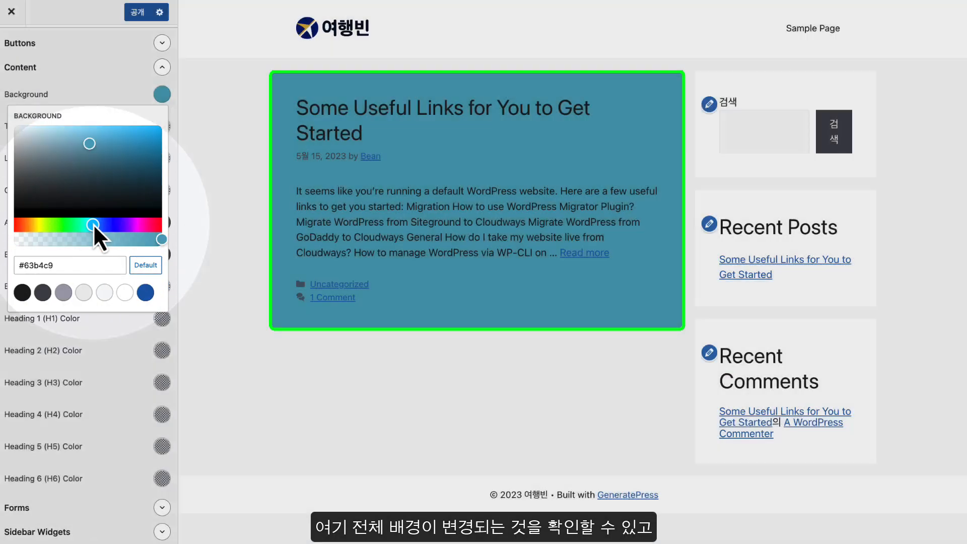
{"action": "mouse_move", "coordinate": [91, 225]}
{"action": "left_mouse_down"}
{"action": "mouse_move", "coordinate": [106, 225]}
{"action": "mouse_move", "coordinate": [92, 224]}
{"action": "left_mouse_up"}
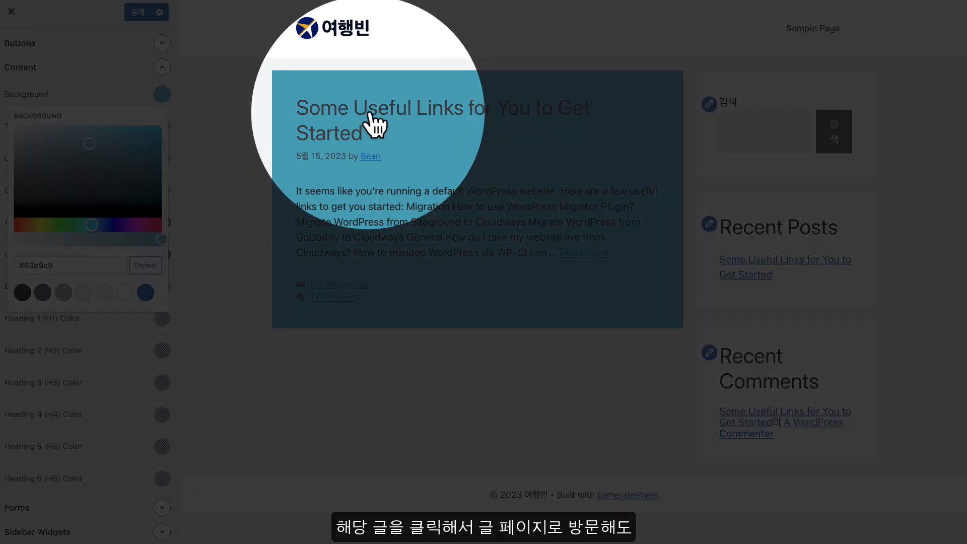
{"action": "left_click", "coordinate": [375, 118]}
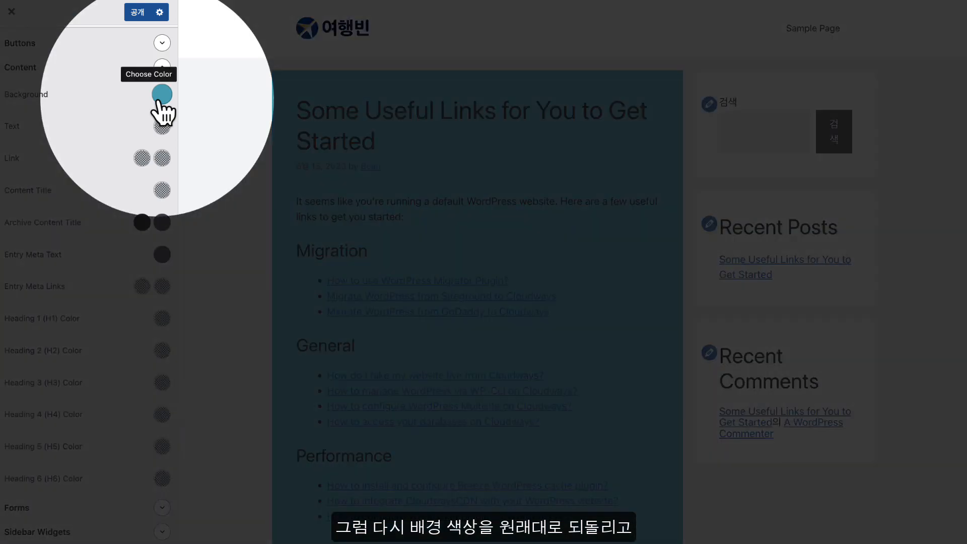
Reset the Content background to its default white (var(--base-3))
{"action": "left_click", "coordinate": [162, 94]}
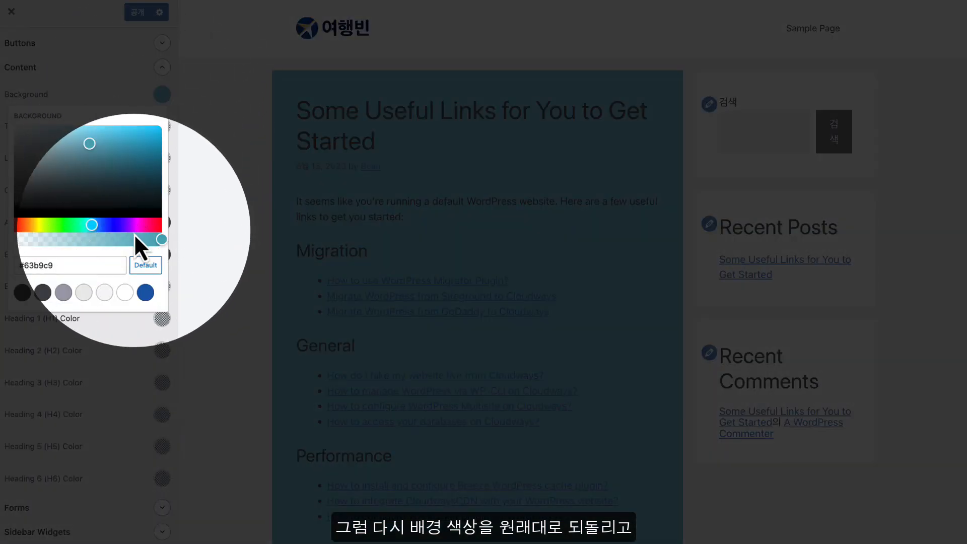
{"action": "left_click", "coordinate": [145, 265]}
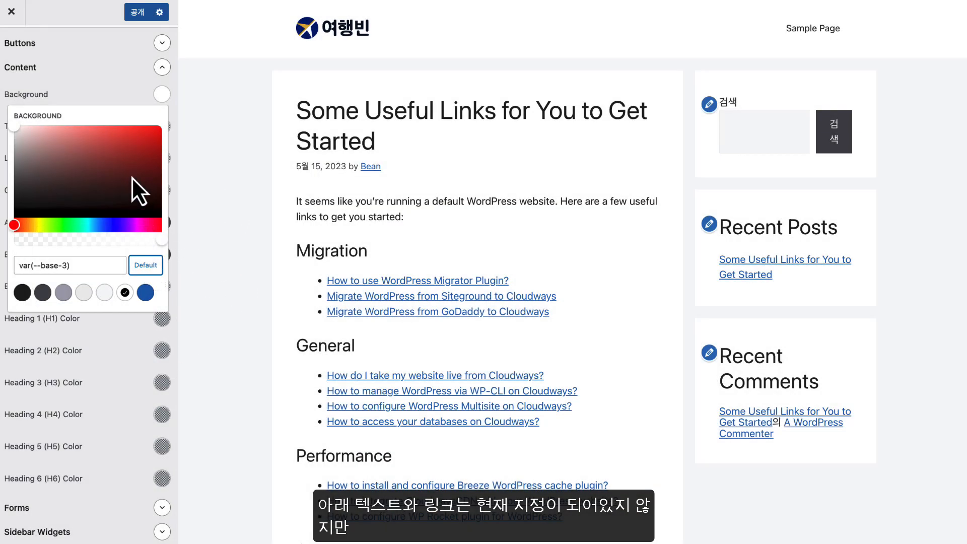
{"action": "left_click", "coordinate": [119, 92]}
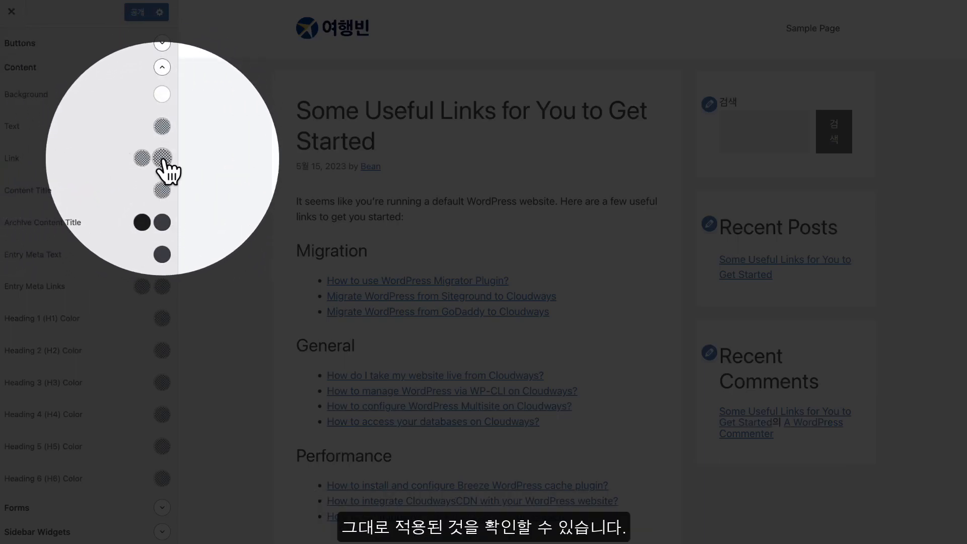
Scroll through the Content colour options, then collapse the Content group
{"action": "scroll", "coordinate": [113, 267], "scroll_direction": "up", "scroll_amount": 5}
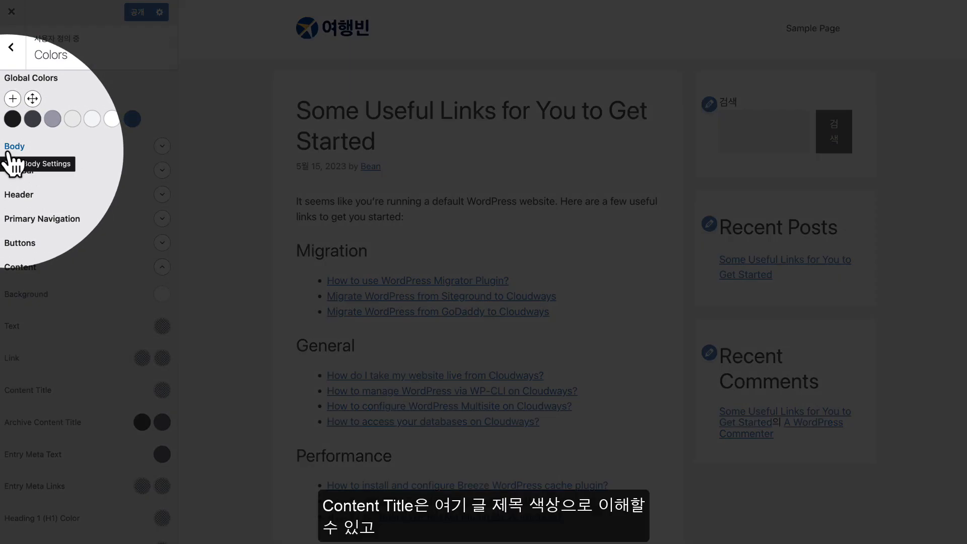
{"action": "scroll", "coordinate": [83, 327], "scroll_direction": "down", "scroll_amount": 5}
{"action": "scroll", "coordinate": [81, 323], "scroll_direction": "up", "scroll_amount": 2}
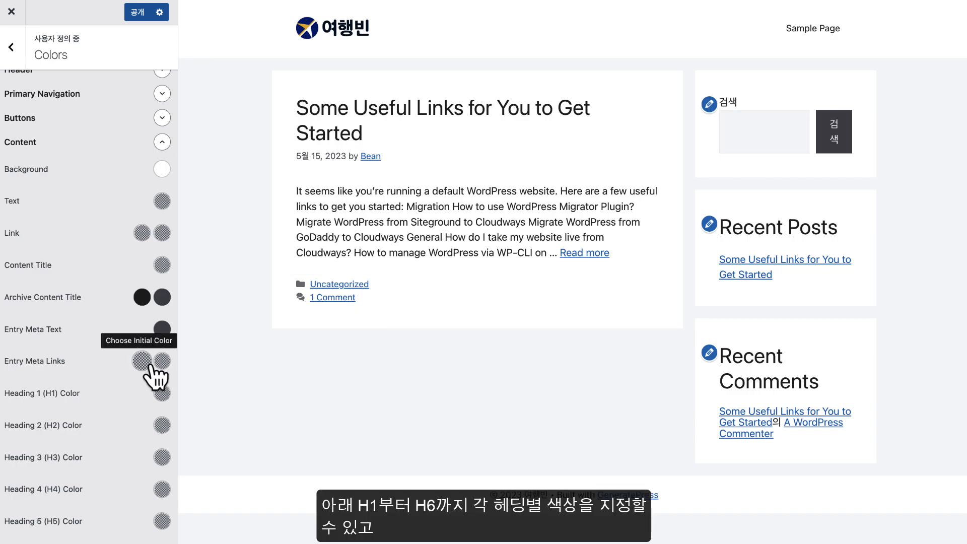
{"action": "scroll", "coordinate": [150, 365], "scroll_direction": "down", "scroll_amount": 5}
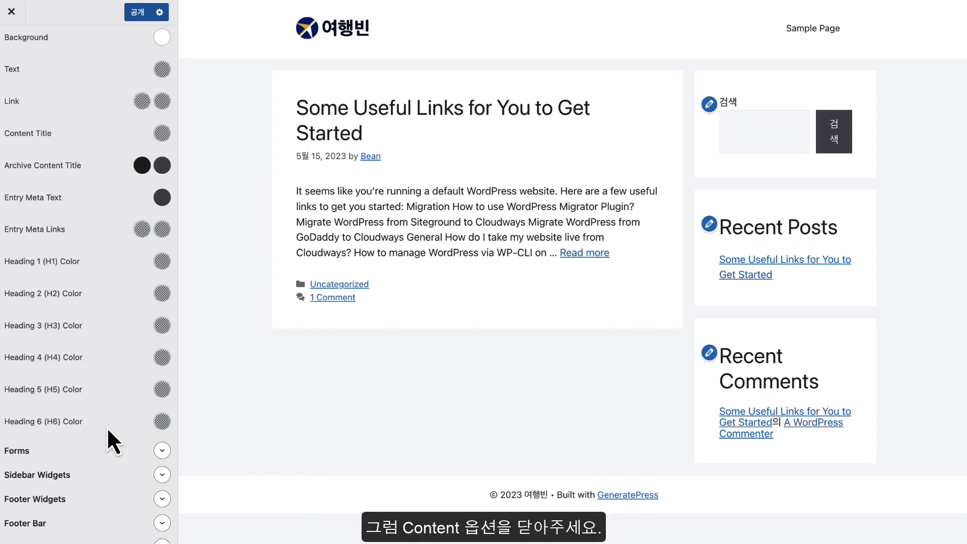
{"action": "scroll", "coordinate": [107, 427], "scroll_direction": "up", "scroll_amount": 2}
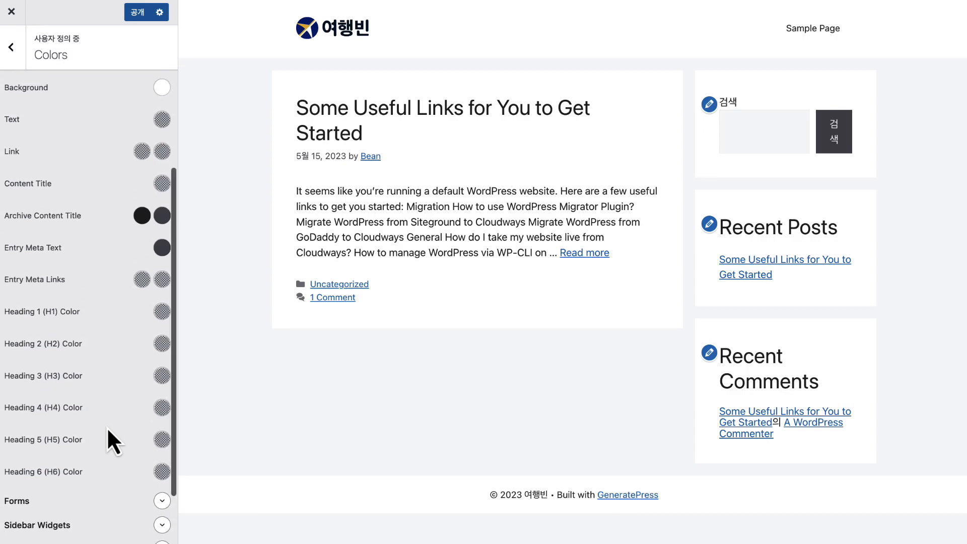
{"action": "scroll", "coordinate": [107, 427], "scroll_direction": "up", "scroll_amount": 4}
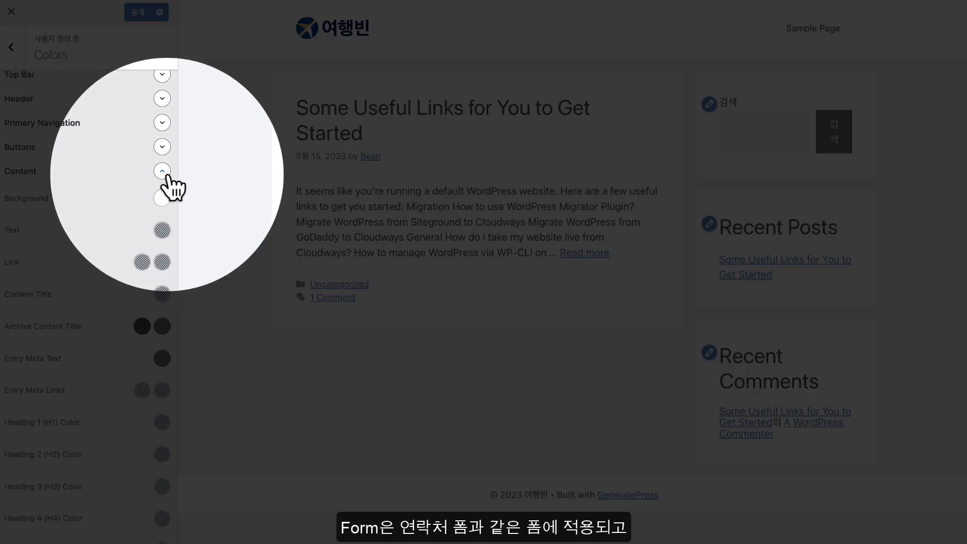
{"action": "left_click", "coordinate": [161, 172]}
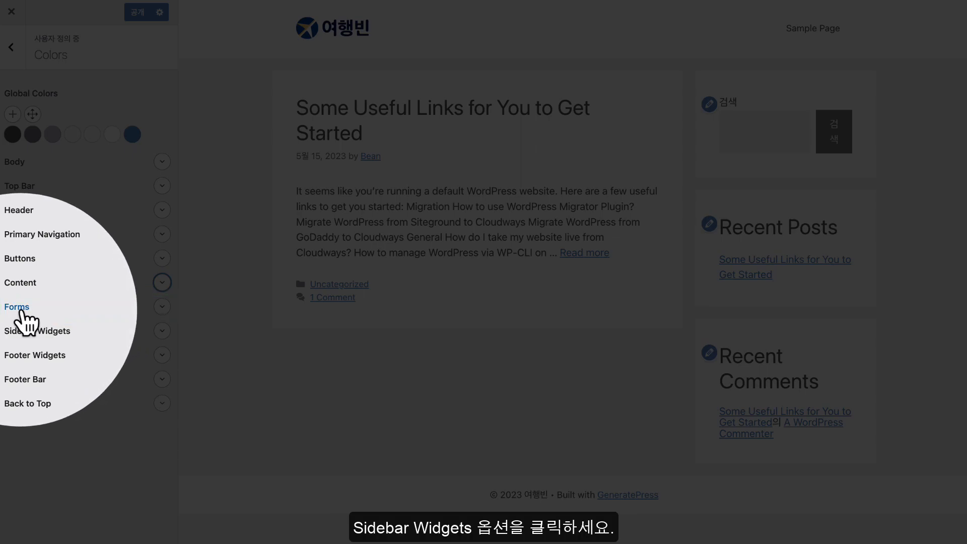
{"action": "left_click", "coordinate": [10, 309]}
{"action": "left_click", "coordinate": [13, 311]}
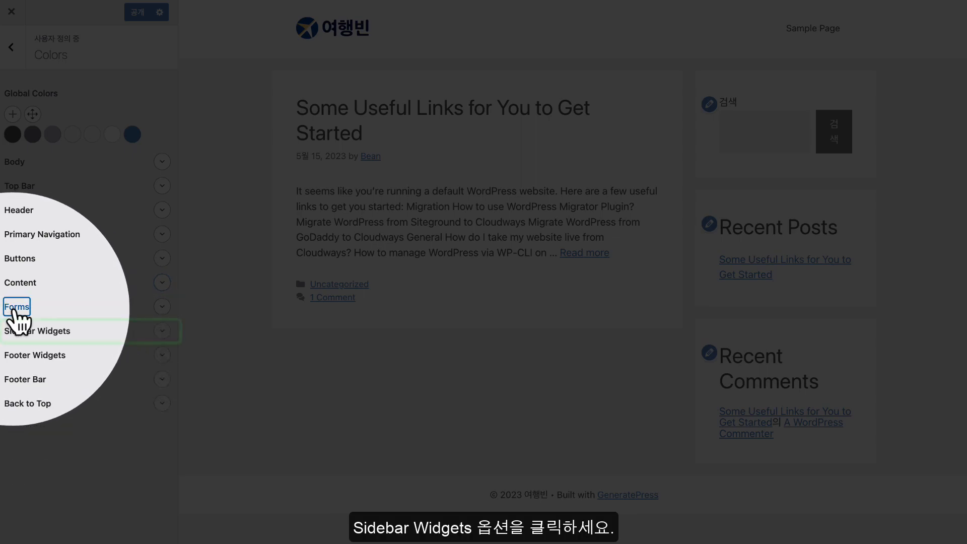
{"action": "left_click", "coordinate": [51, 332]}
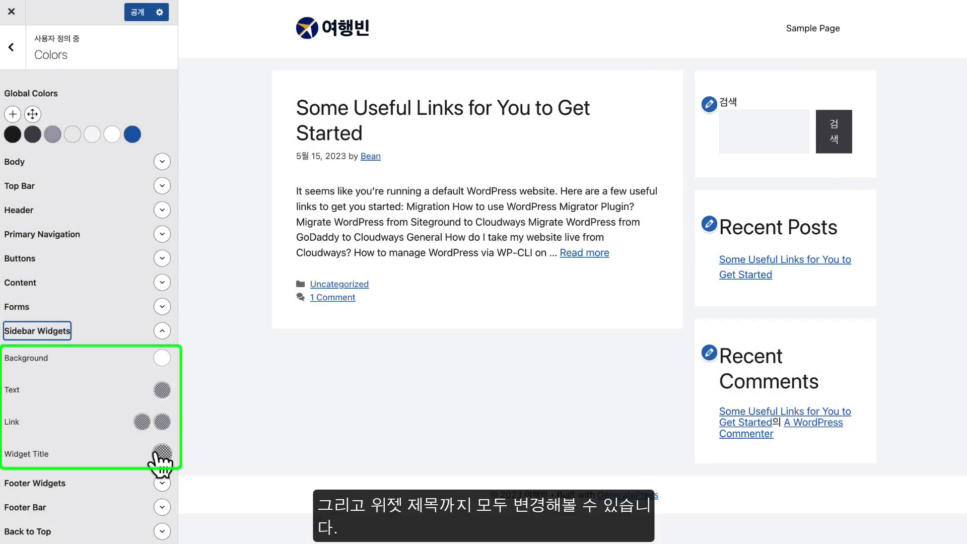
{"action": "left_click", "coordinate": [162, 330]}
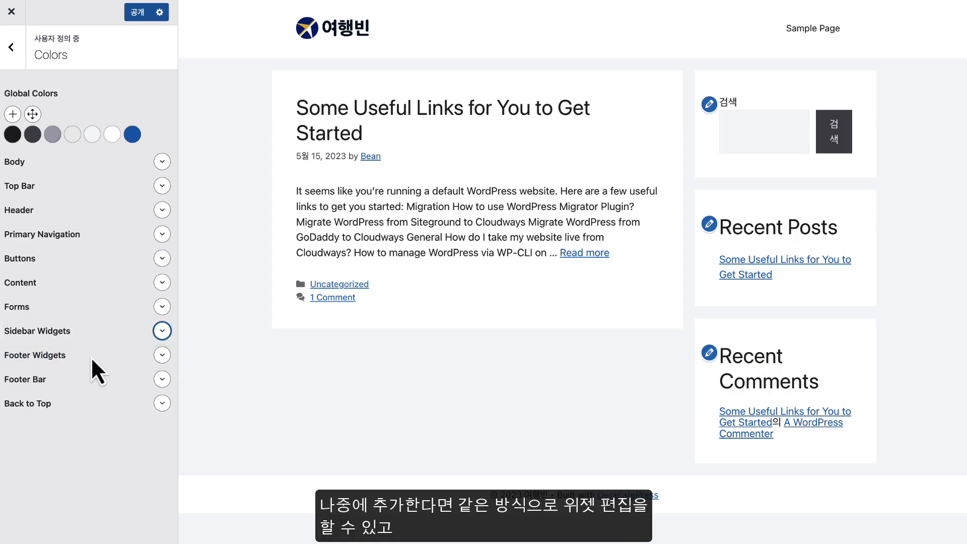
{"action": "left_click", "coordinate": [161, 357]}
{"action": "scroll", "coordinate": [162, 359], "scroll_direction": "down", "scroll_amount": 1}
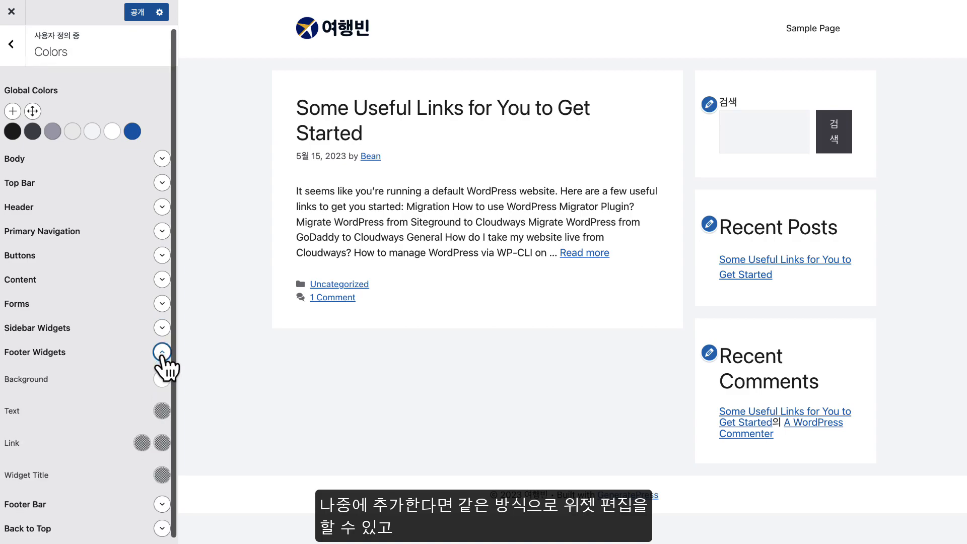
Give the Footer Bar a black background and dark grey text, then publish the changes
{"action": "left_click", "coordinate": [161, 352]}
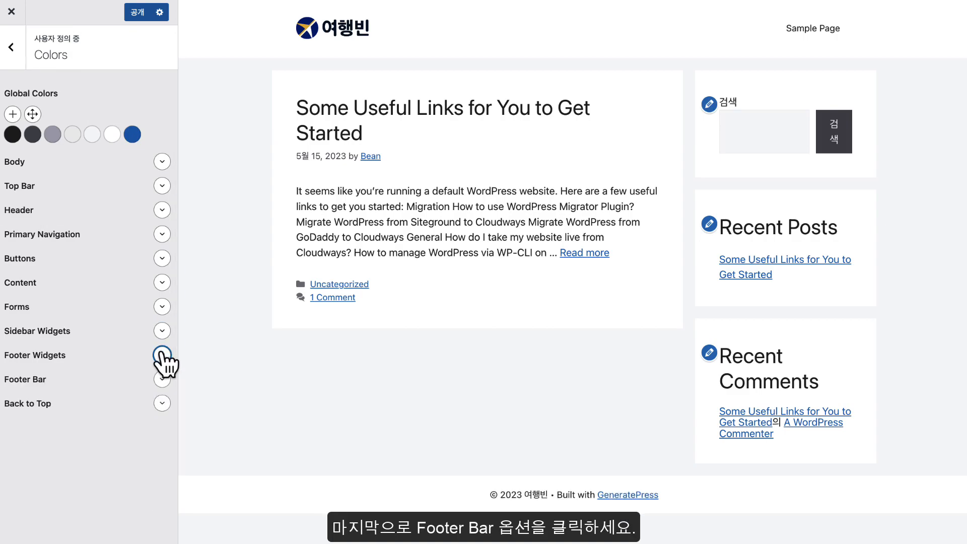
{"action": "left_click", "coordinate": [29, 383]}
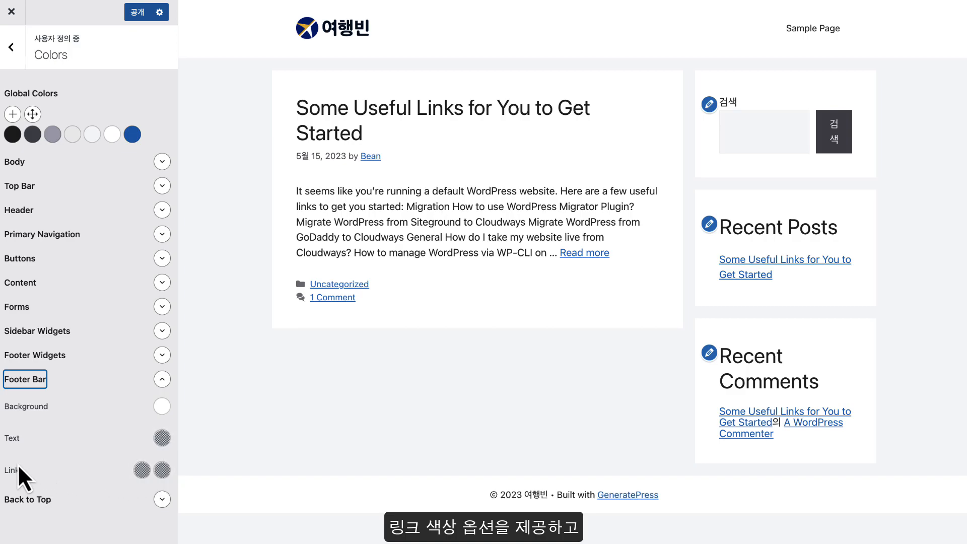
{"action": "left_click", "coordinate": [161, 407]}
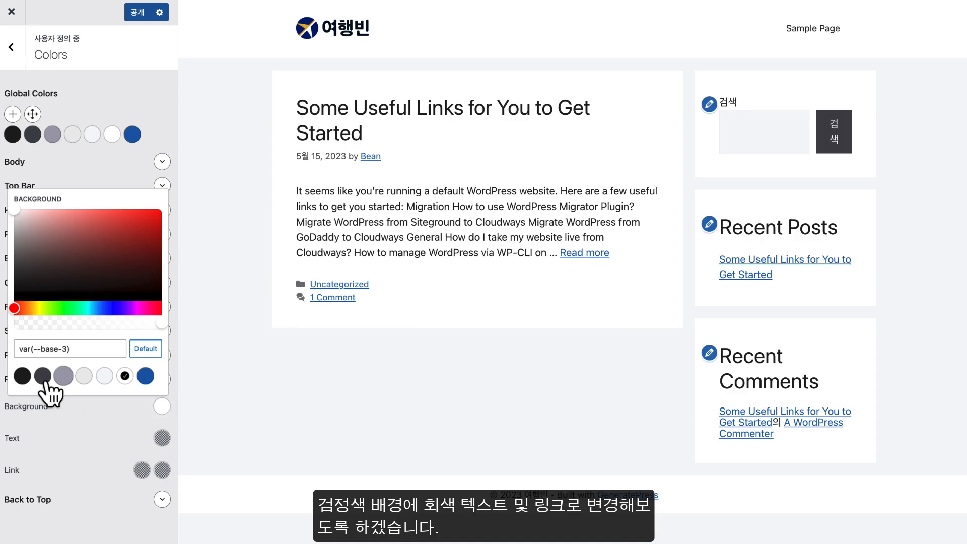
{"action": "left_click", "coordinate": [22, 375]}
{"action": "left_click", "coordinate": [162, 437]}
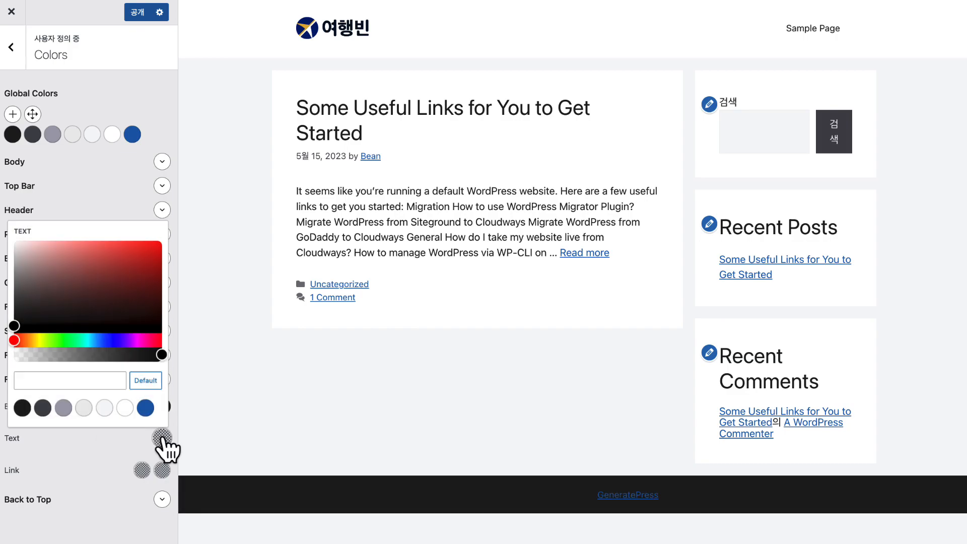
{"action": "left_click", "coordinate": [42, 407]}
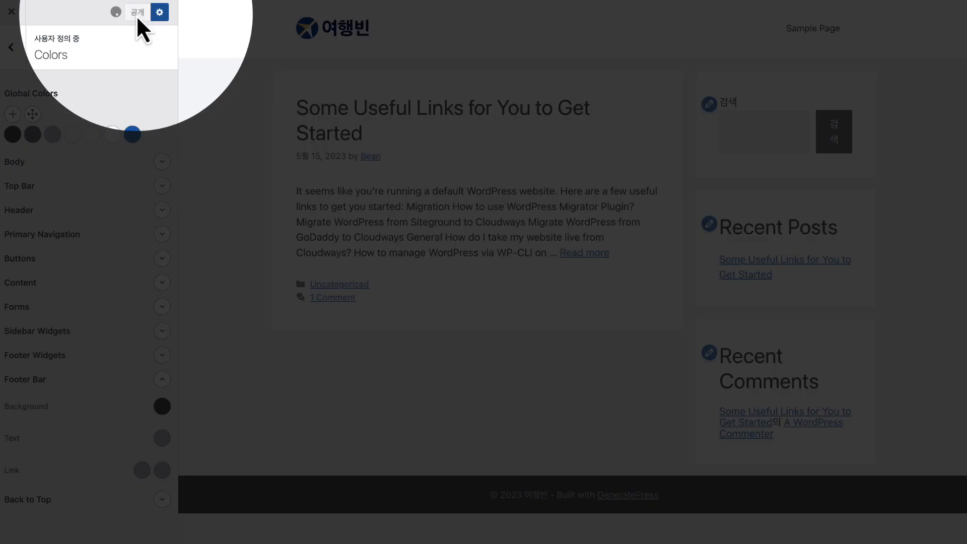
{"action": "left_click", "coordinate": [137, 20]}
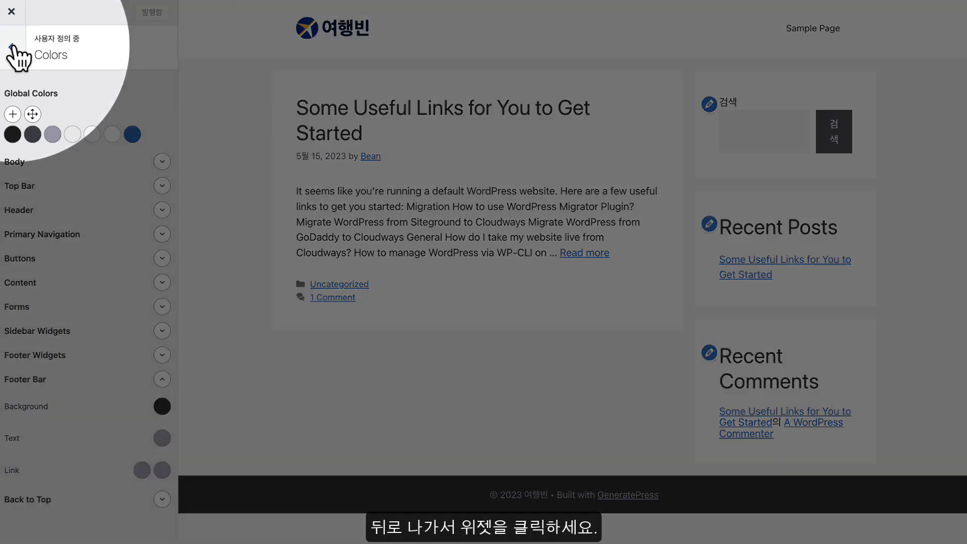
Return to the main Customizer menu and open the Widgets panel
{"action": "left_click", "coordinate": [11, 47]}
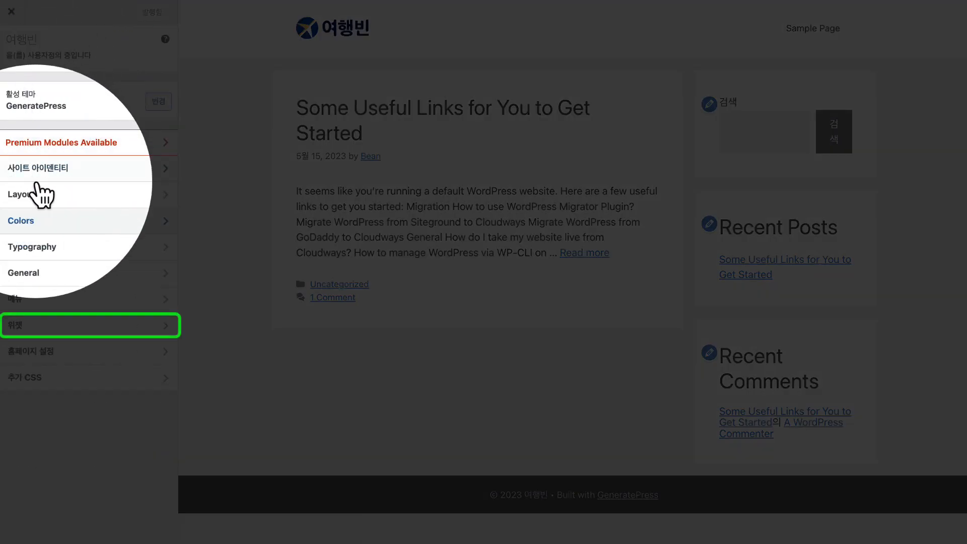
{"action": "left_click", "coordinate": [43, 326]}
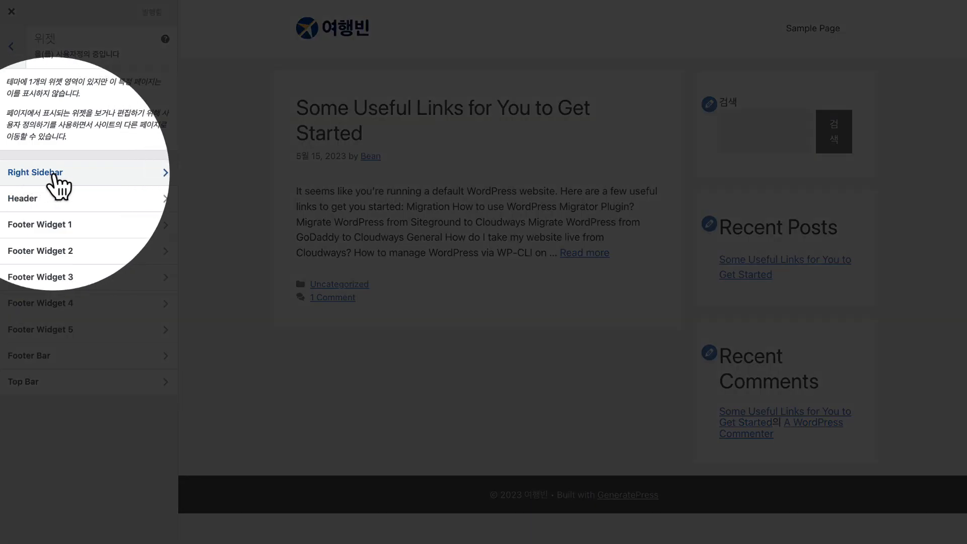
Set the Right Sidebar Search widget to an icon-only button with its label hidden
{"action": "left_click", "coordinate": [56, 173]}
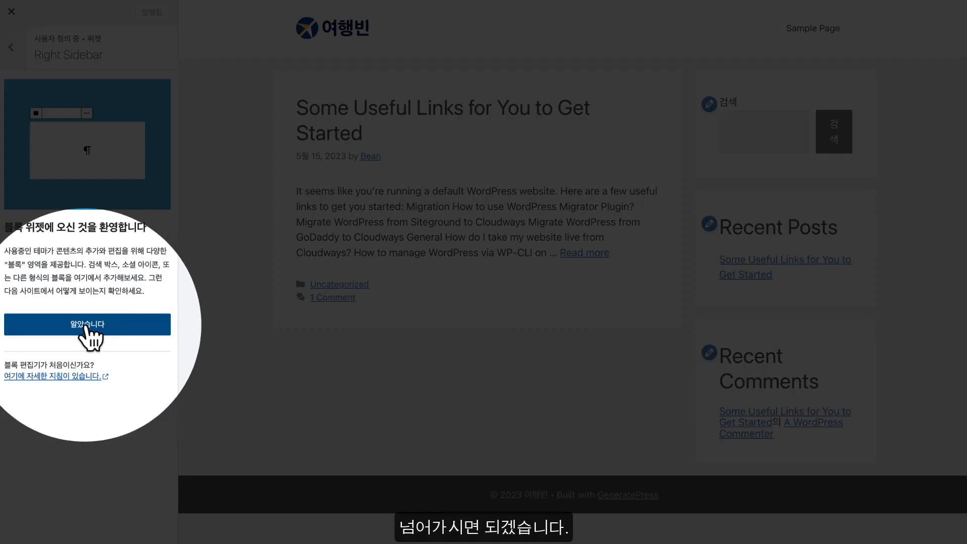
{"action": "left_click", "coordinate": [86, 327]}
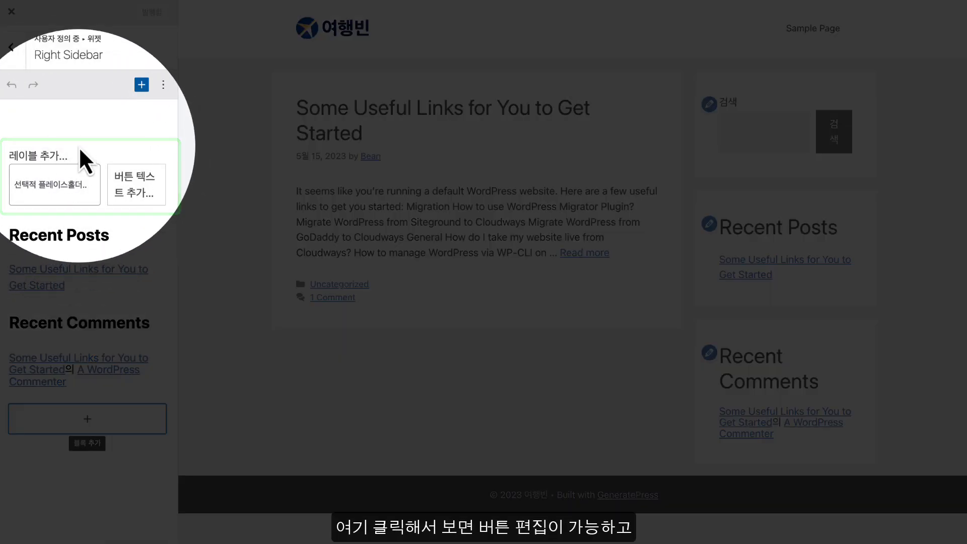
{"action": "left_click", "coordinate": [75, 164]}
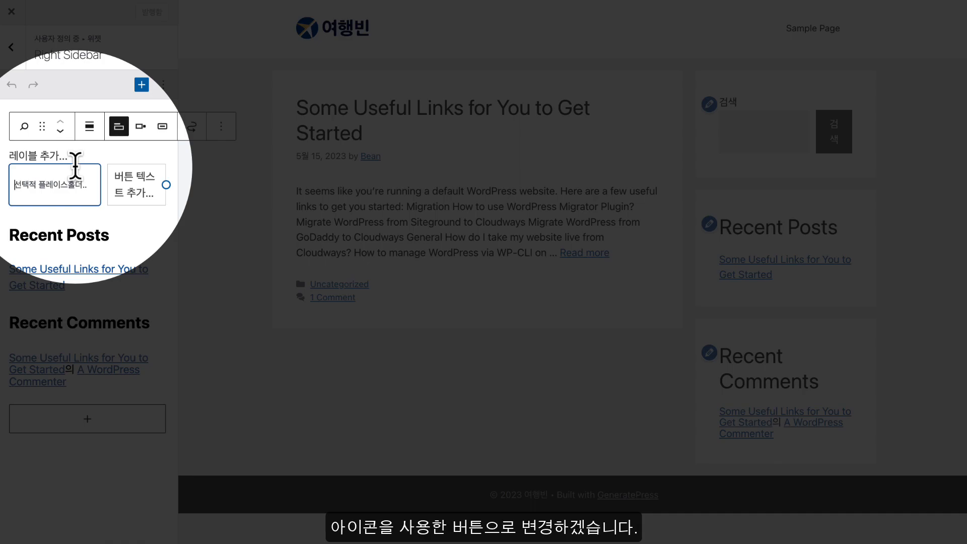
{"action": "left_click", "coordinate": [162, 126]}
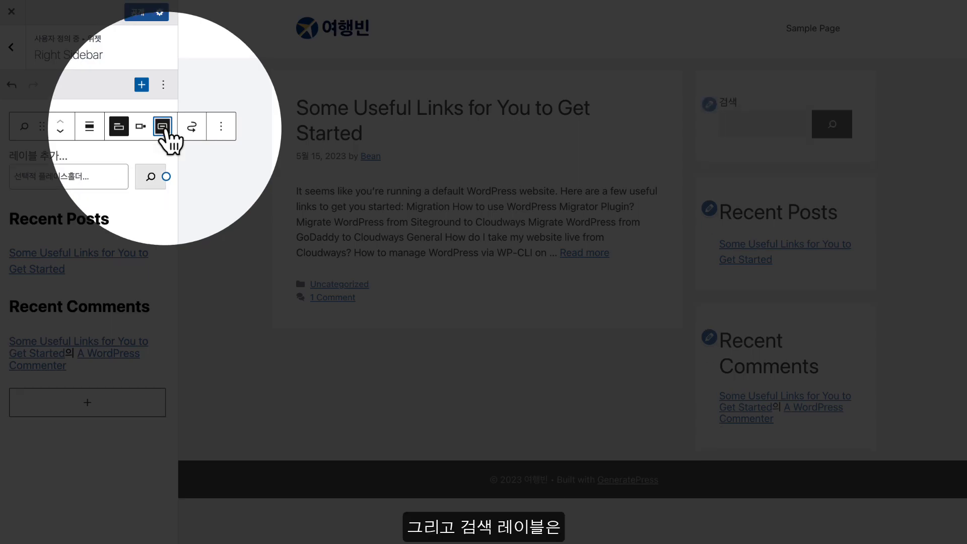
{"action": "left_click", "coordinate": [119, 127]}
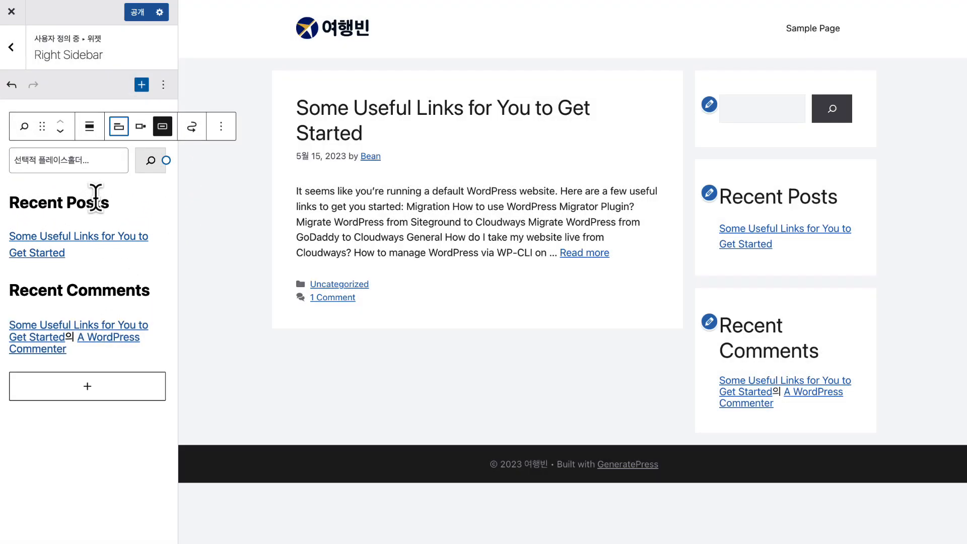
Delete the Recent Posts and Recent Comments headings and their groups from the Right Sidebar
{"action": "left_click", "coordinate": [96, 197]}
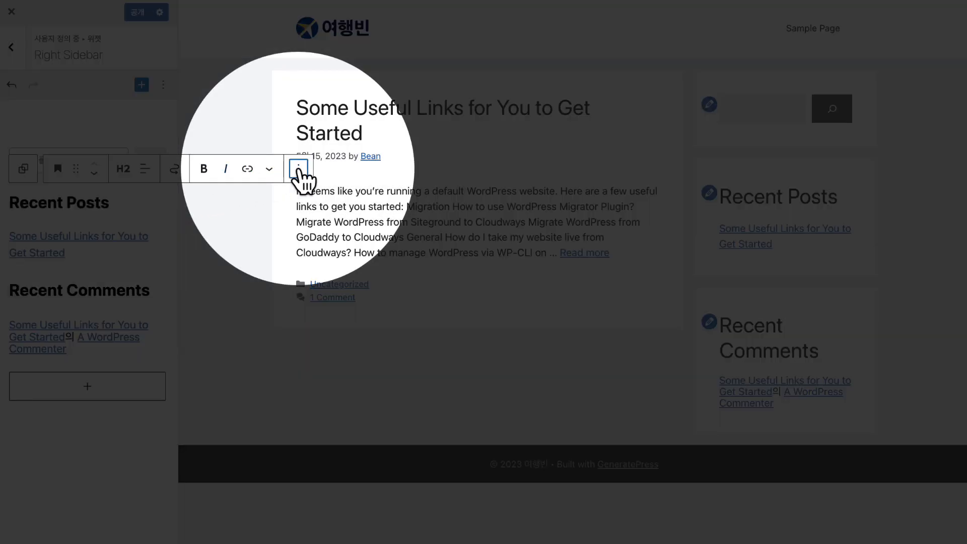
{"action": "left_click", "coordinate": [298, 169]}
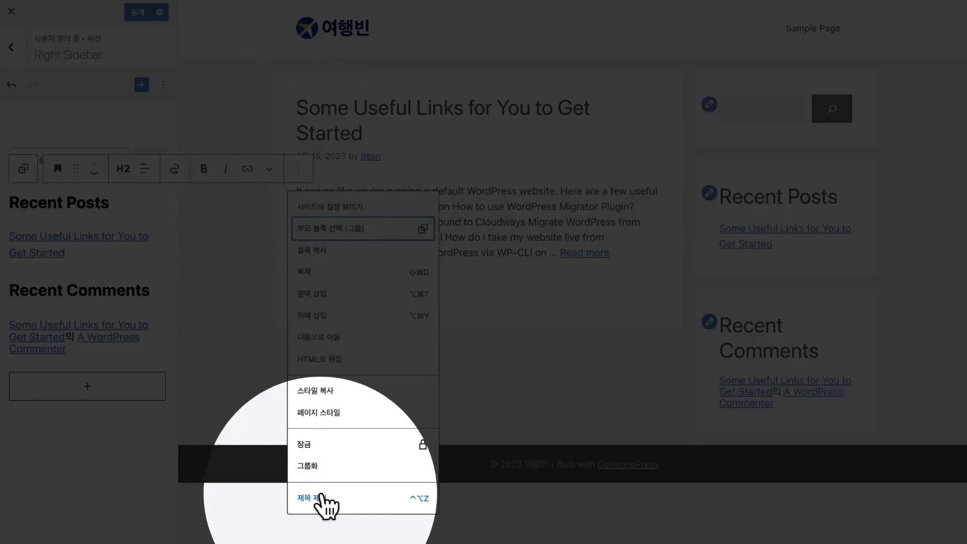
{"action": "left_click", "coordinate": [322, 497]}
{"action": "left_click", "coordinate": [119, 168]}
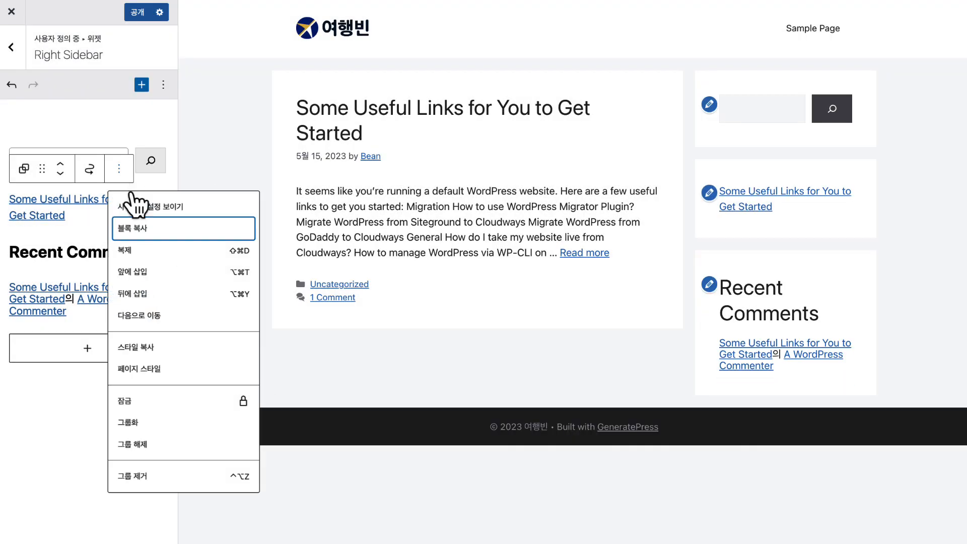
{"action": "left_click", "coordinate": [148, 476]}
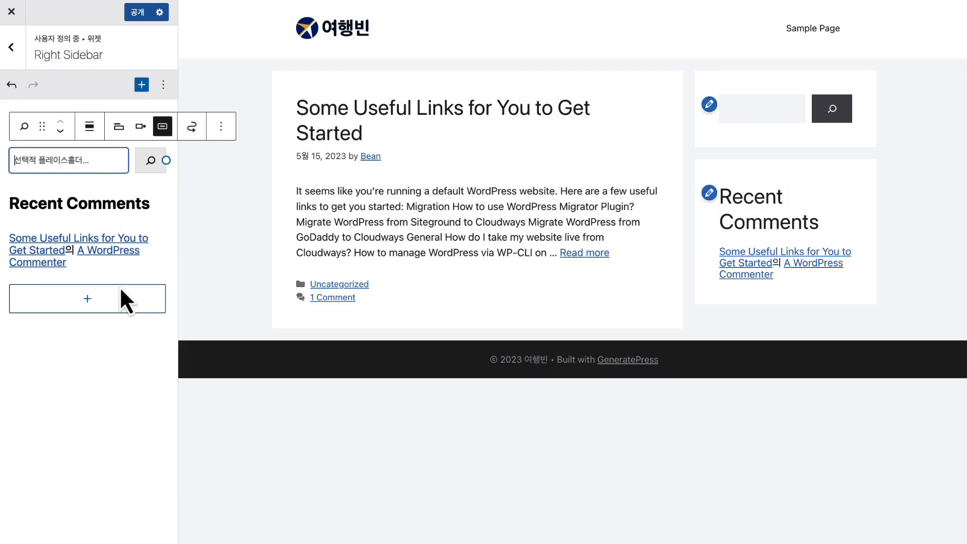
{"action": "left_click", "coordinate": [125, 201]}
{"action": "left_click", "coordinate": [298, 170]}
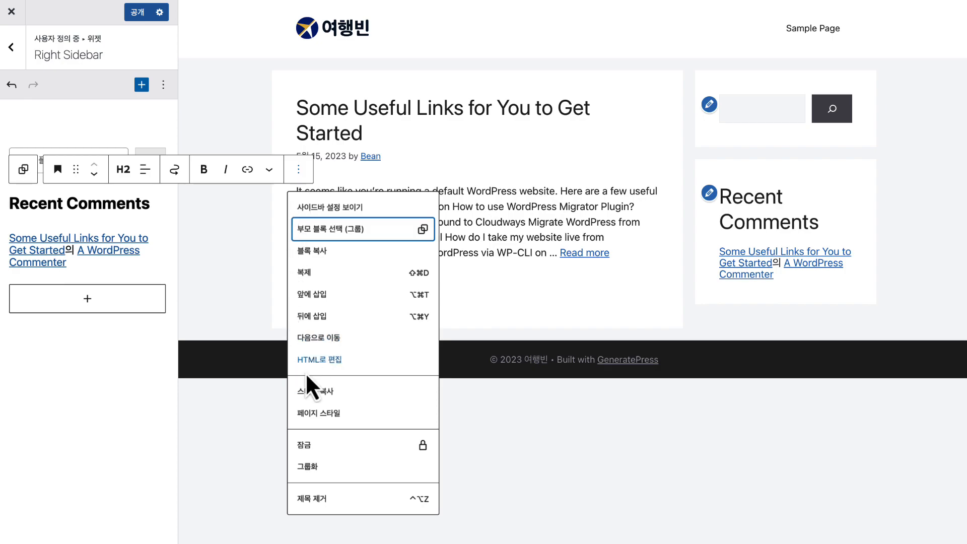
{"action": "left_click", "coordinate": [316, 501]}
{"action": "left_click", "coordinate": [118, 169]}
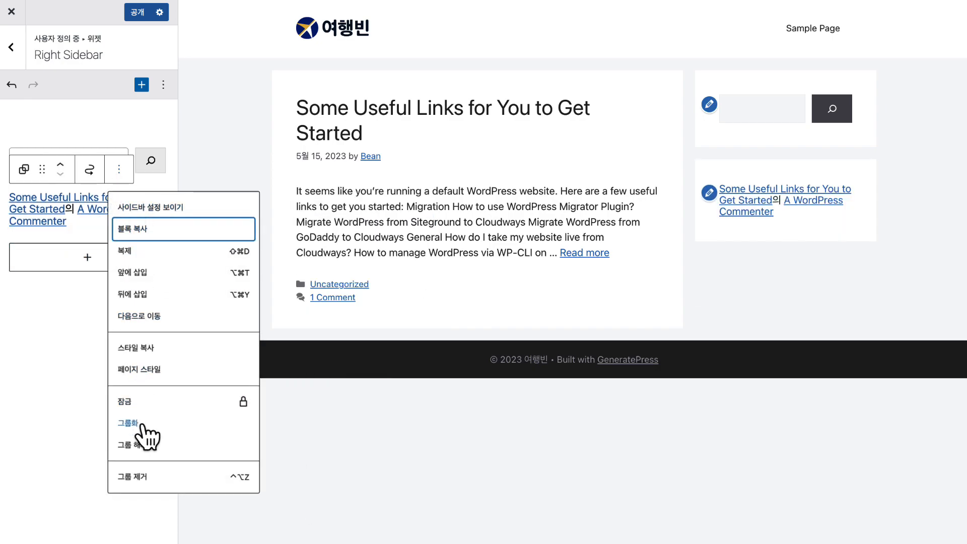
{"action": "left_click", "coordinate": [143, 476]}
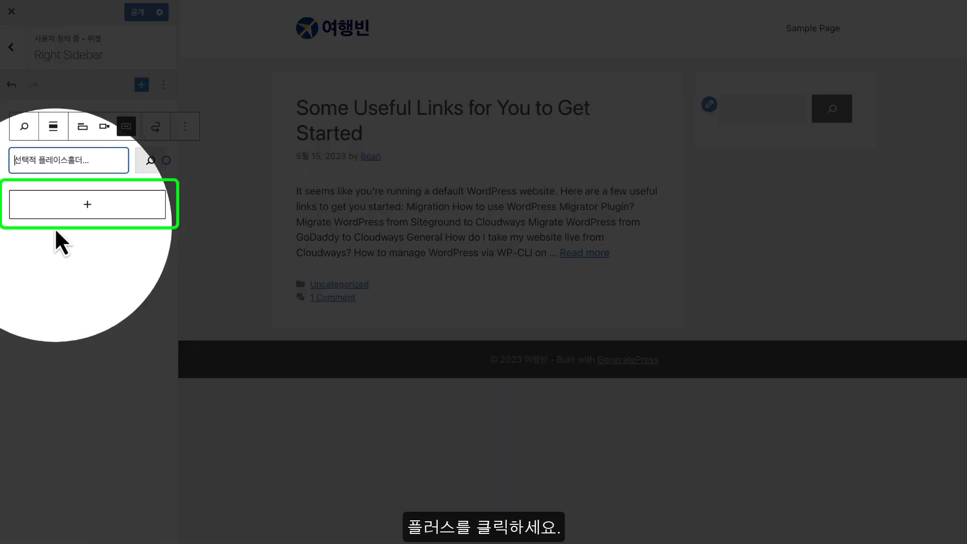
Add a 위젯 그룹 containing a 최신 글 (Latest Posts) list, titled '최신 게시물'
{"action": "left_click", "coordinate": [88, 206]}
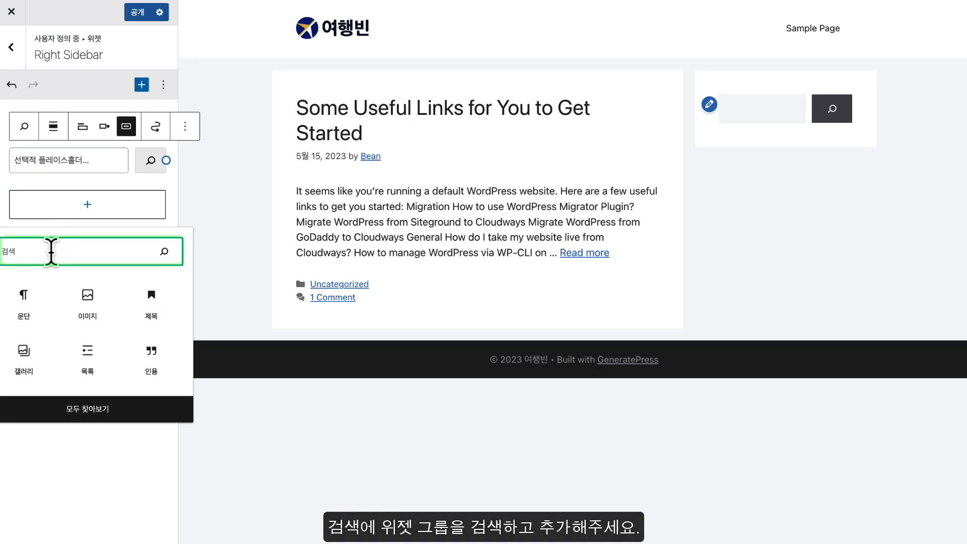
{"action": "type", "text": "위젯 그룹"}
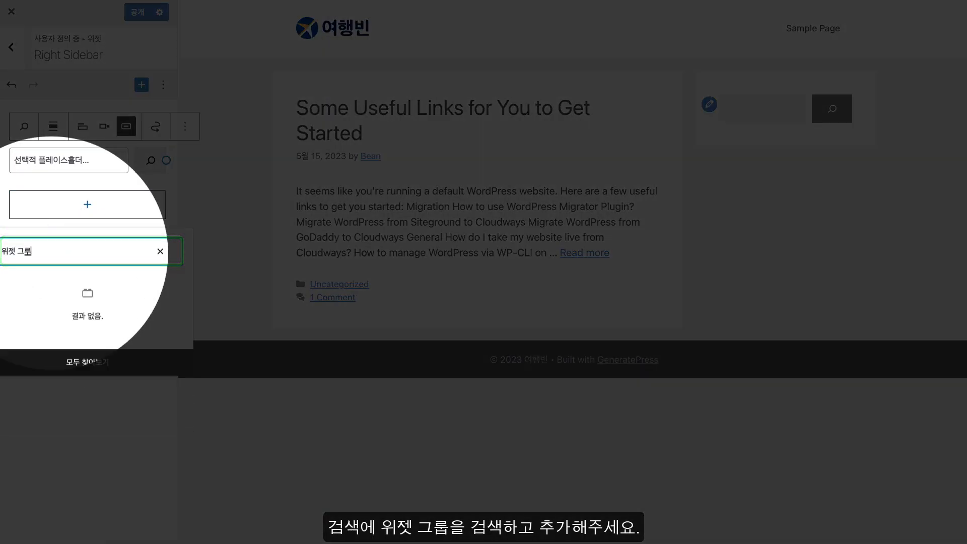
{"action": "left_click", "coordinate": [37, 308]}
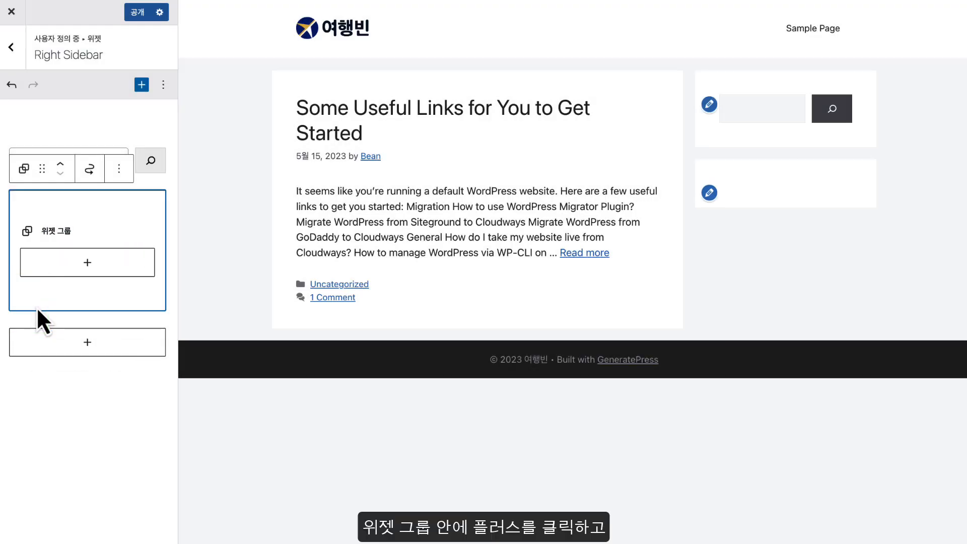
{"action": "left_click", "coordinate": [81, 266]}
{"action": "type", "text": "최신 글"}
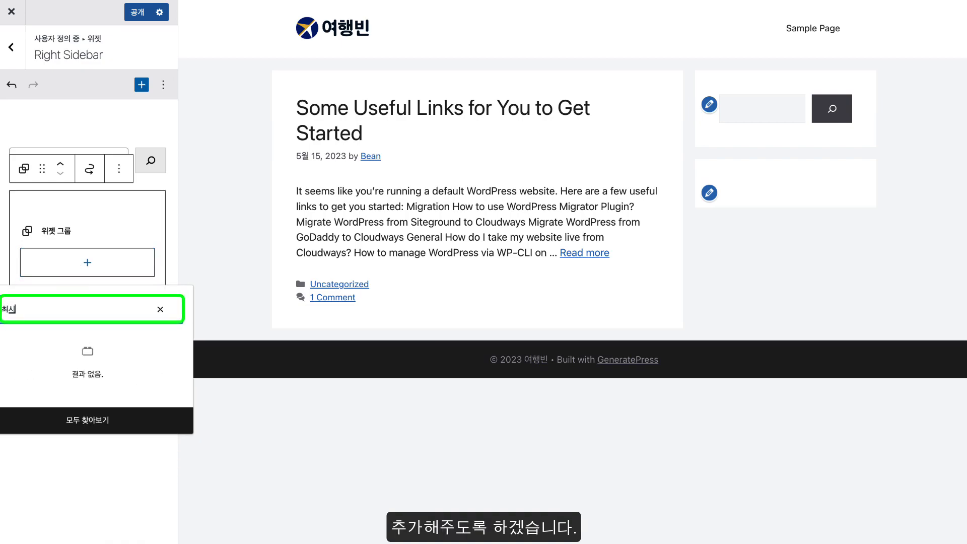
{"action": "left_click", "coordinate": [35, 370]}
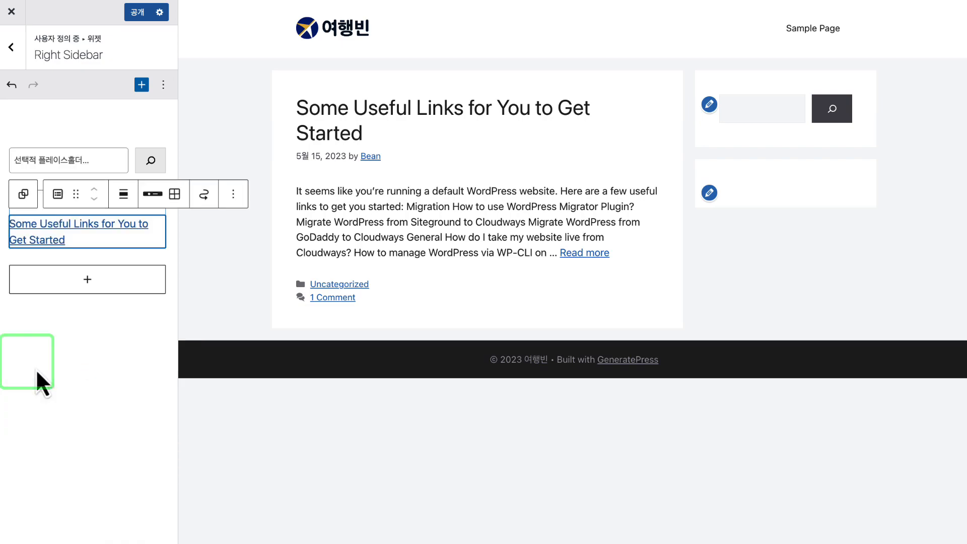
{"action": "left_click", "coordinate": [78, 339]}
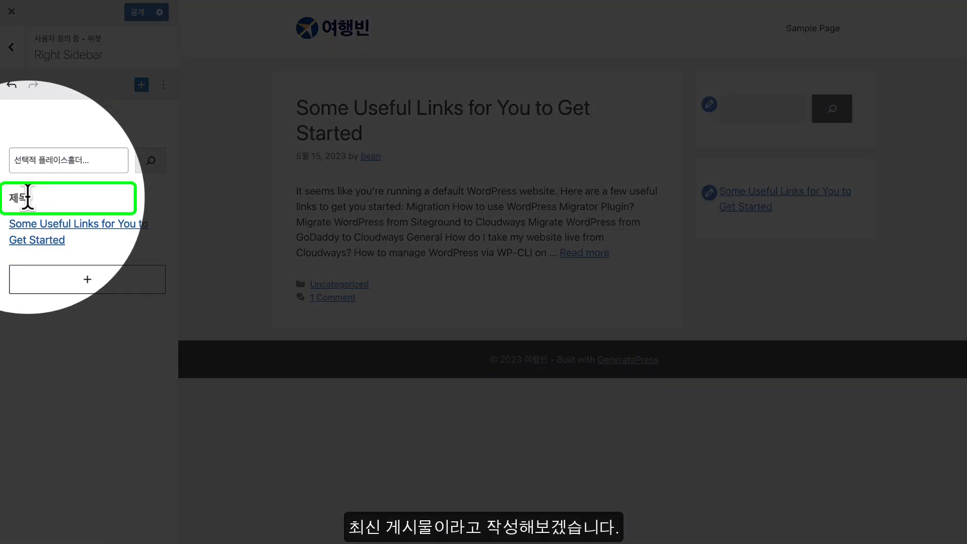
{"action": "left_click", "coordinate": [28, 197]}
{"action": "type", "text": "최"}
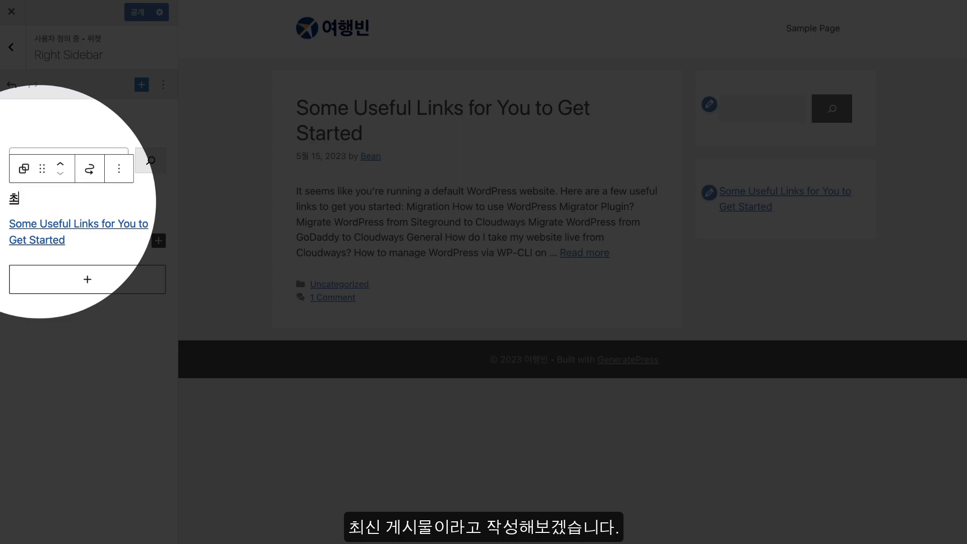
{"action": "type", "text": "신 게시물"}
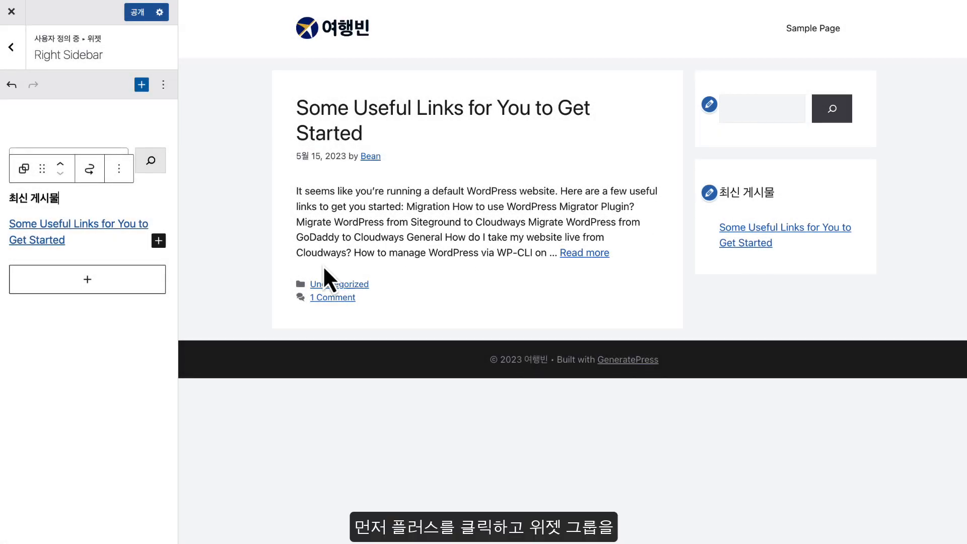
Insert a Widget Group block into the Right Sidebar via a 위젯 그룹 search
{"action": "left_click", "coordinate": [87, 279]}
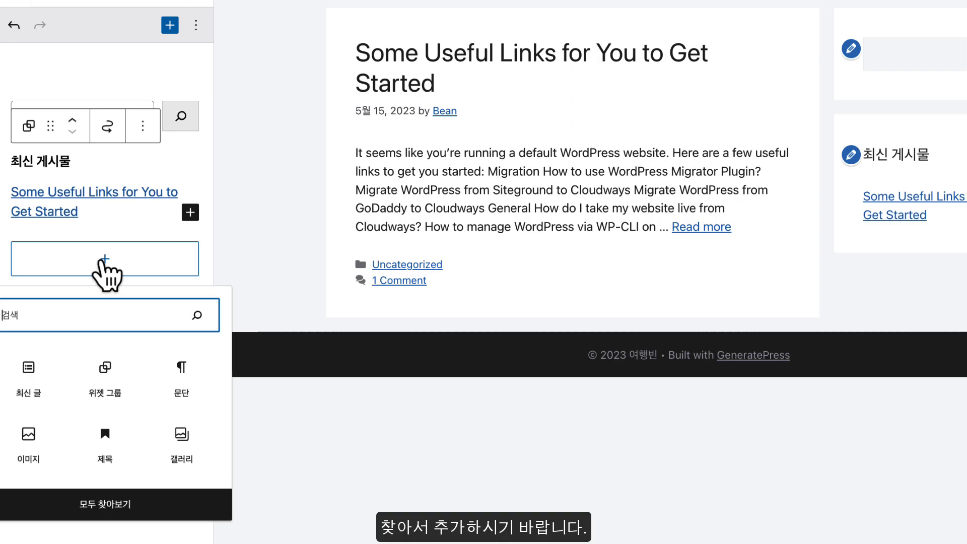
{"action": "type", "text": "위젯 그룹"}
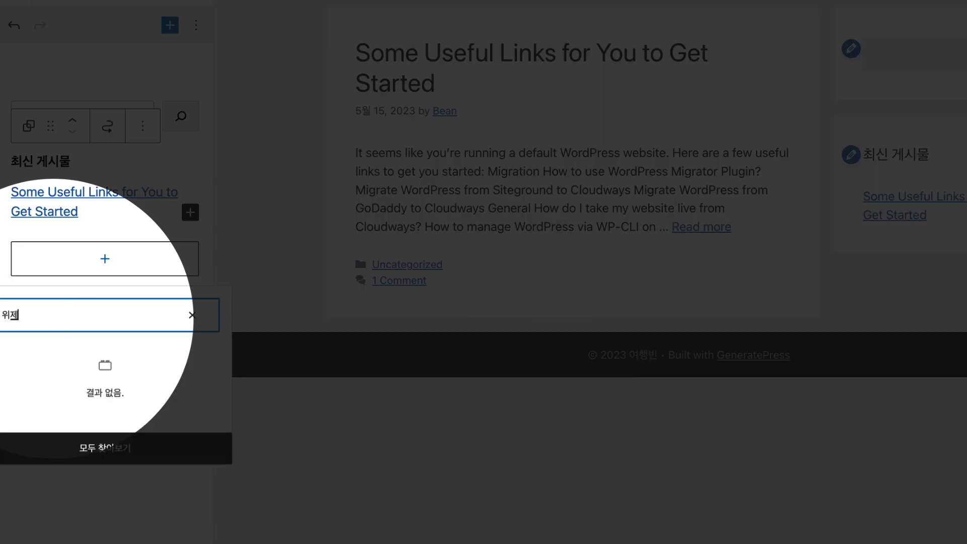
{"action": "left_click", "coordinate": [31, 380]}
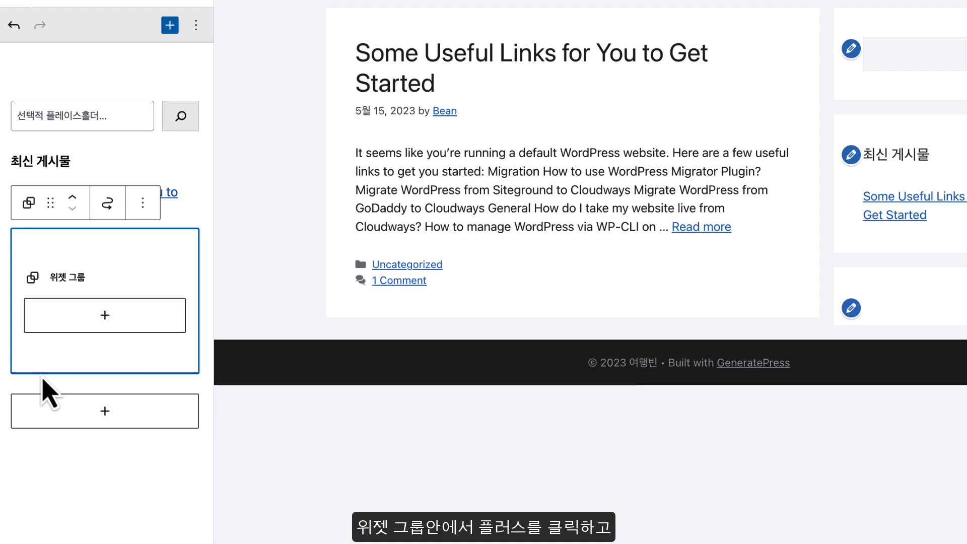
{"action": "scroll", "coordinate": [111, 322], "scroll_direction": "down", "scroll_amount": 1}
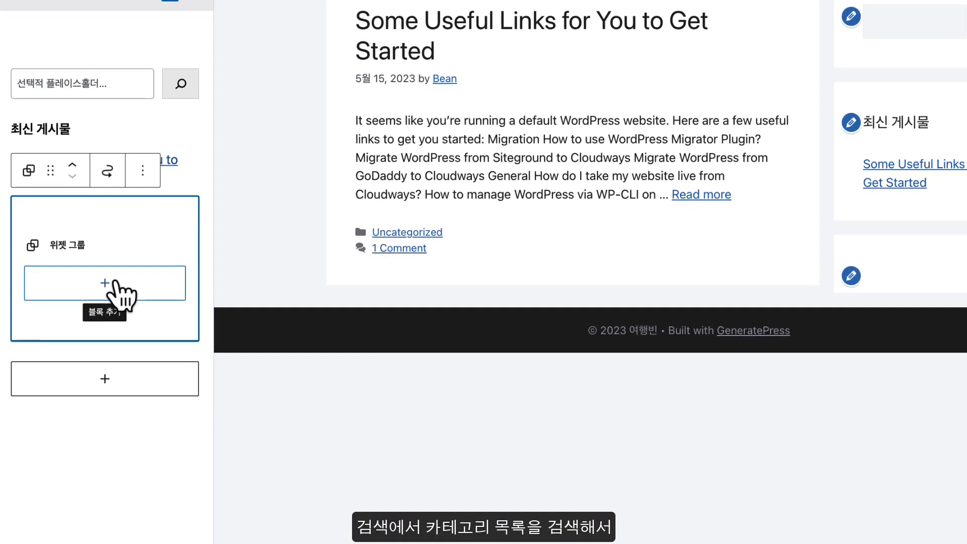
Add a Categories List block inside the group and retitle its heading 카테고리
{"action": "left_click", "coordinate": [114, 314]}
{"action": "type", "text": "카테고리 목록"}
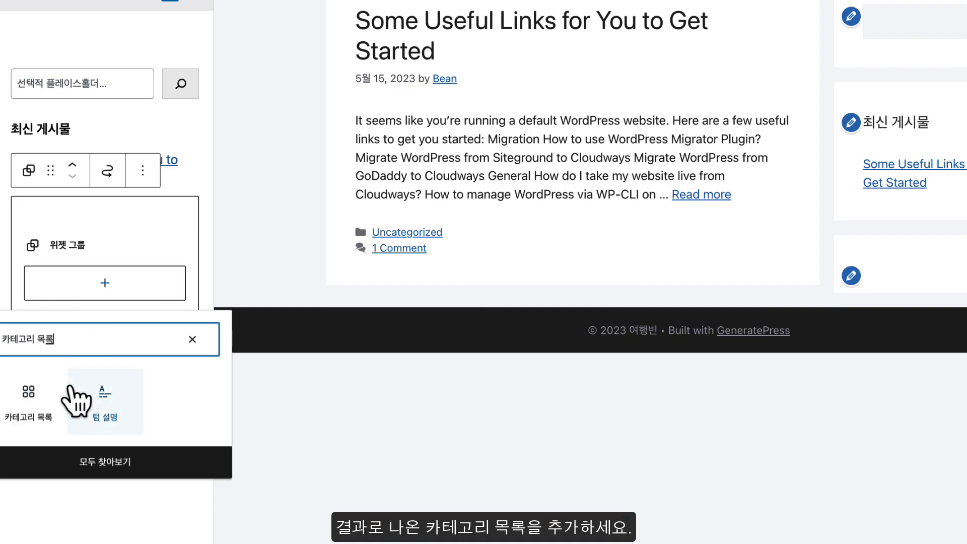
{"action": "left_click", "coordinate": [43, 405]}
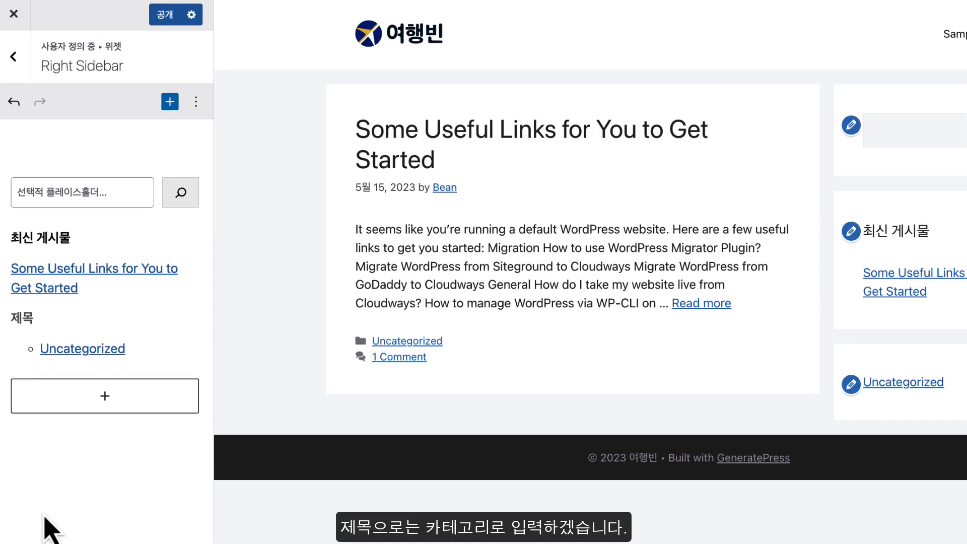
{"action": "double_click", "coordinate": [22, 317]}
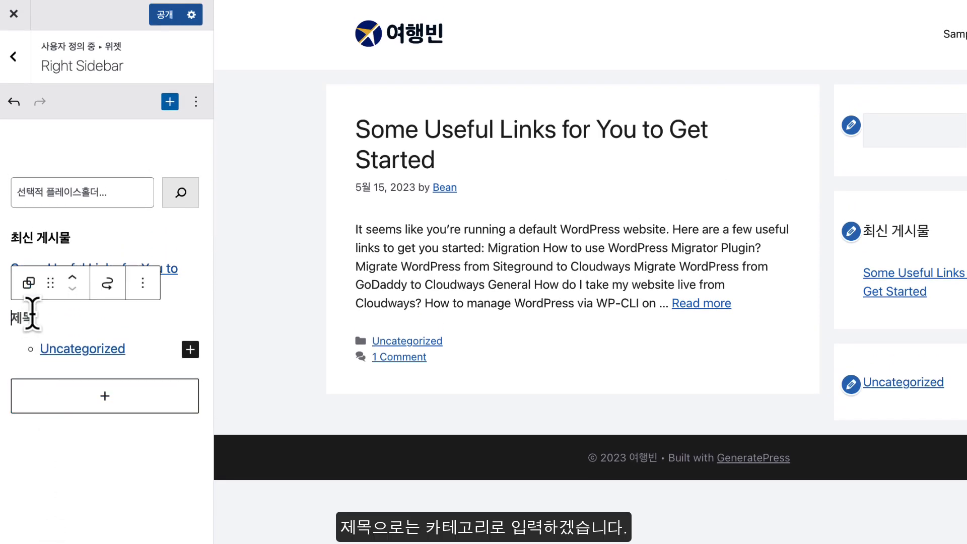
{"action": "type", "text": "카테고리"}
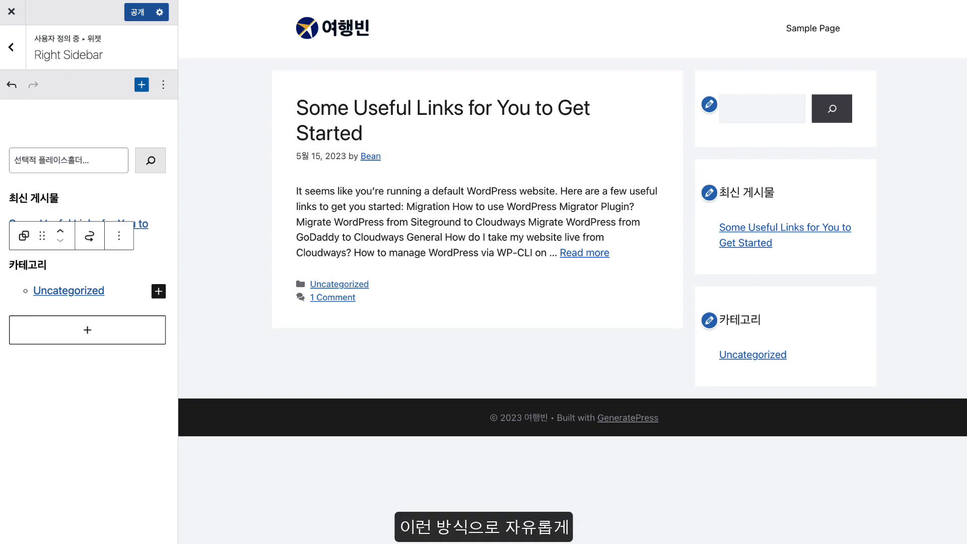
Search the block inserter for image and HTML blocks, then dismiss it without adding anything
{"action": "left_click", "coordinate": [869, 374]}
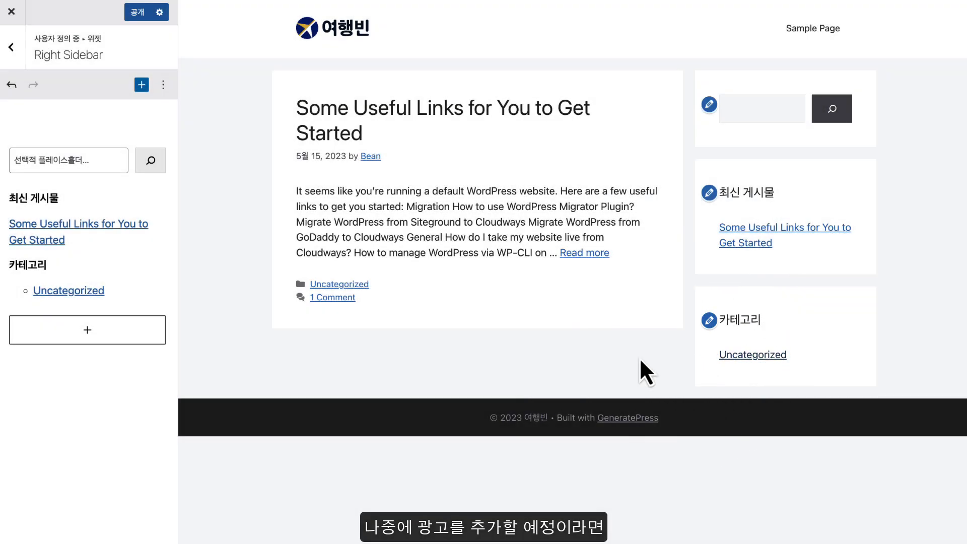
{"action": "left_click", "coordinate": [111, 335]}
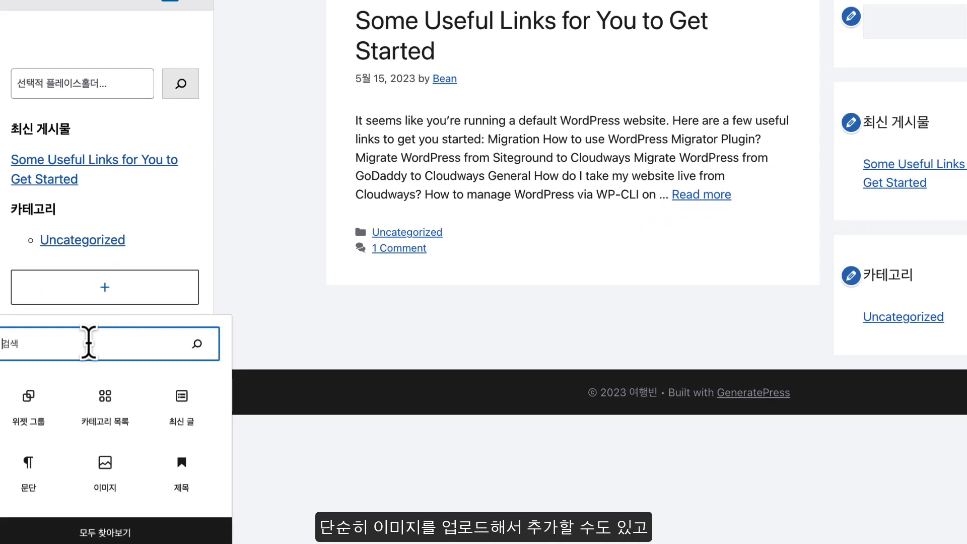
{"action": "type", "text": "이미지"}
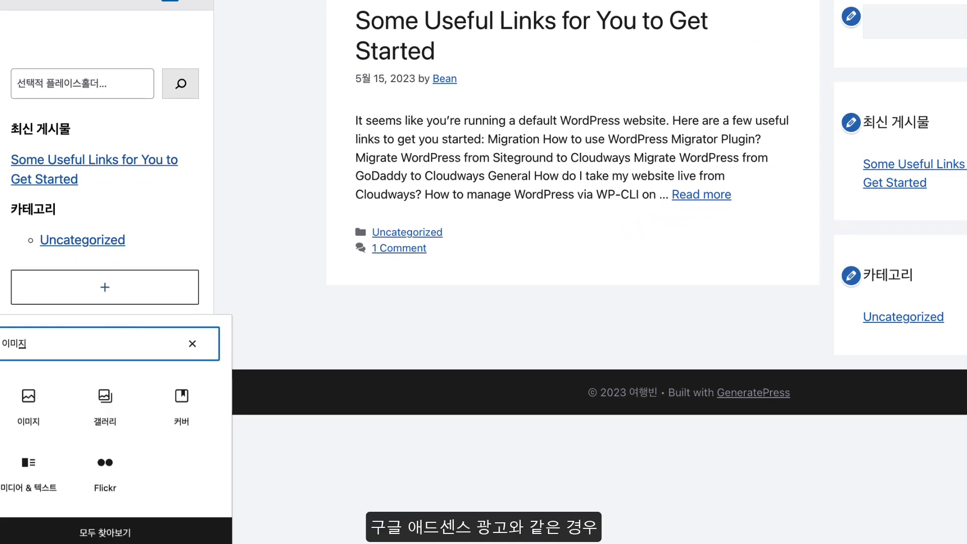
{"action": "type", "text": "h"}
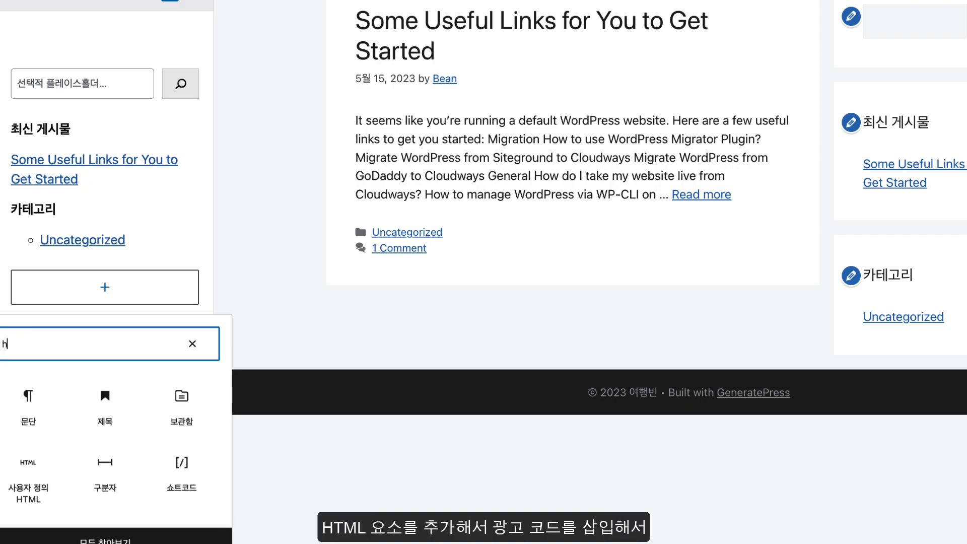
{"action": "type", "text": "tml"}
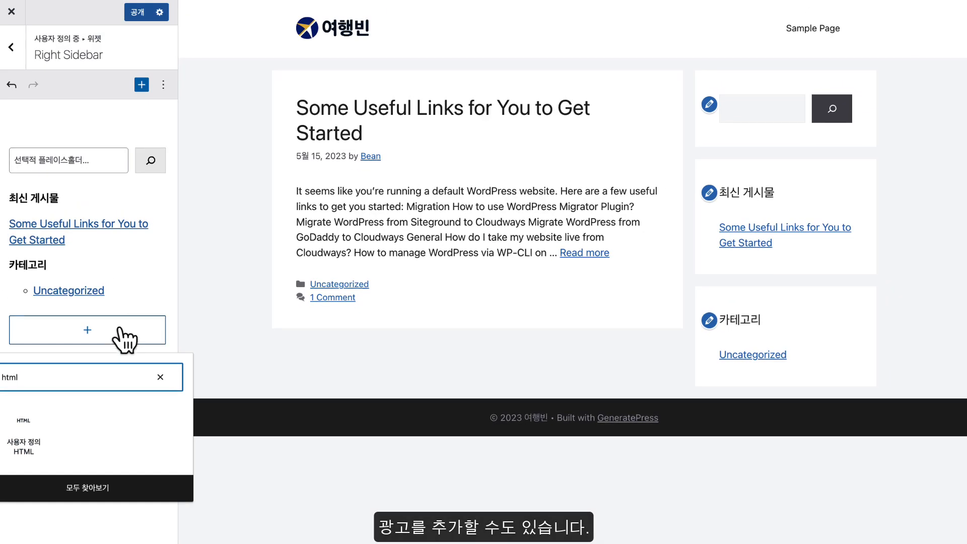
{"action": "left_click", "coordinate": [176, 246]}
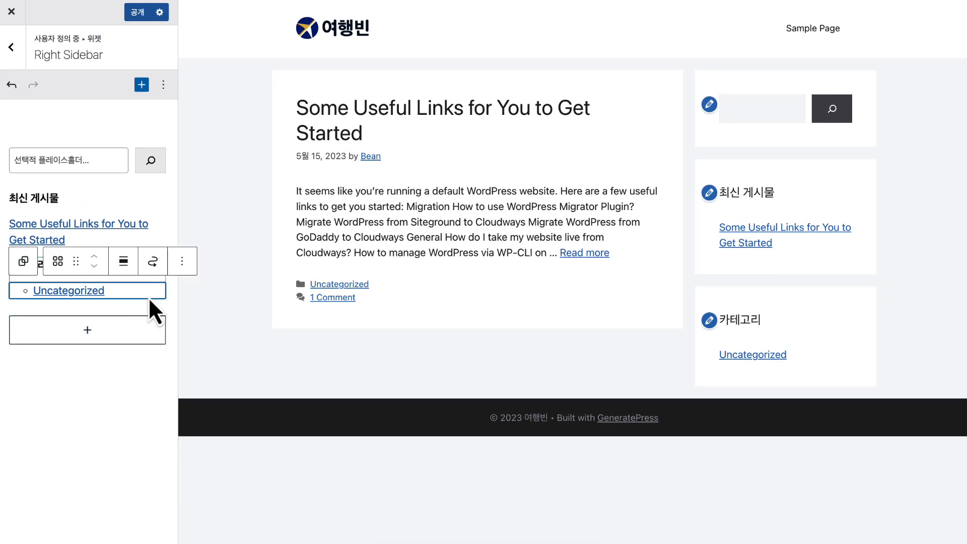
Publish the Right Sidebar widget changes with 공개 and return to the Widgets panel
{"action": "left_click", "coordinate": [136, 379]}
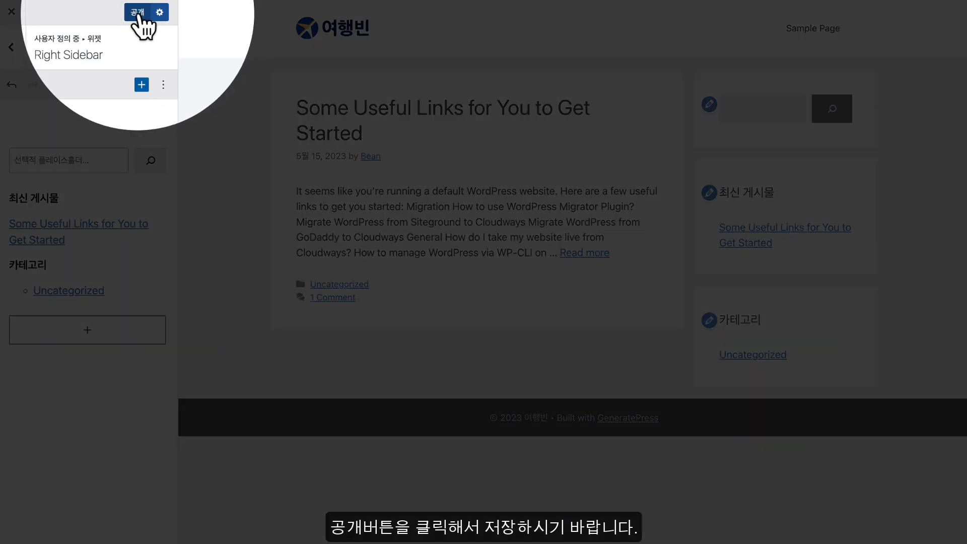
{"action": "left_click", "coordinate": [144, 13]}
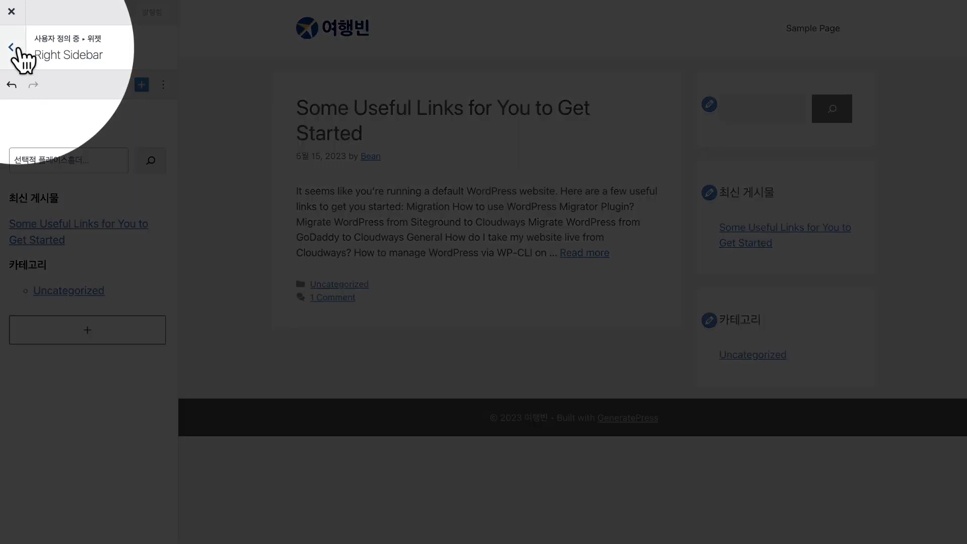
{"action": "left_click", "coordinate": [11, 47]}
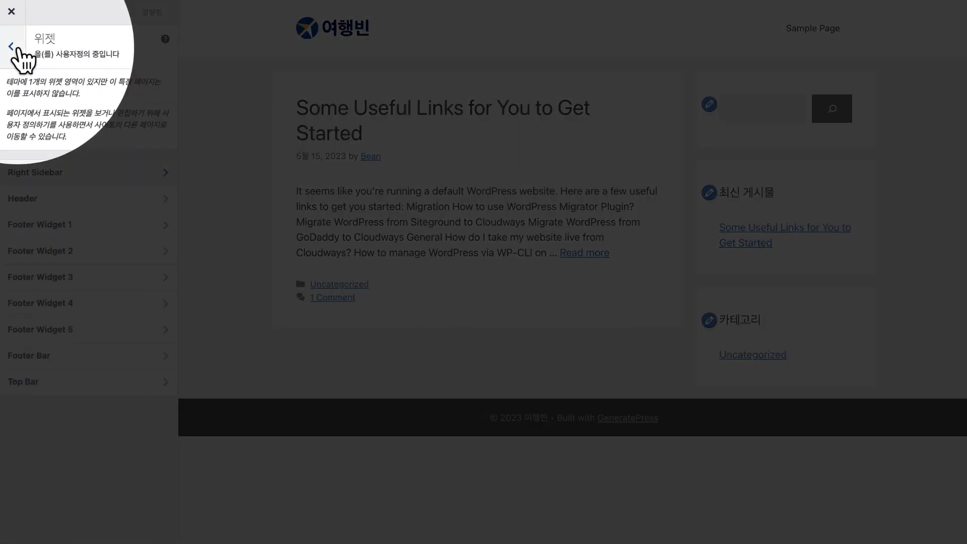
From the main menu's Typography settings, add Helvetica as a new font in the Font Manager
{"action": "left_click", "coordinate": [15, 47]}
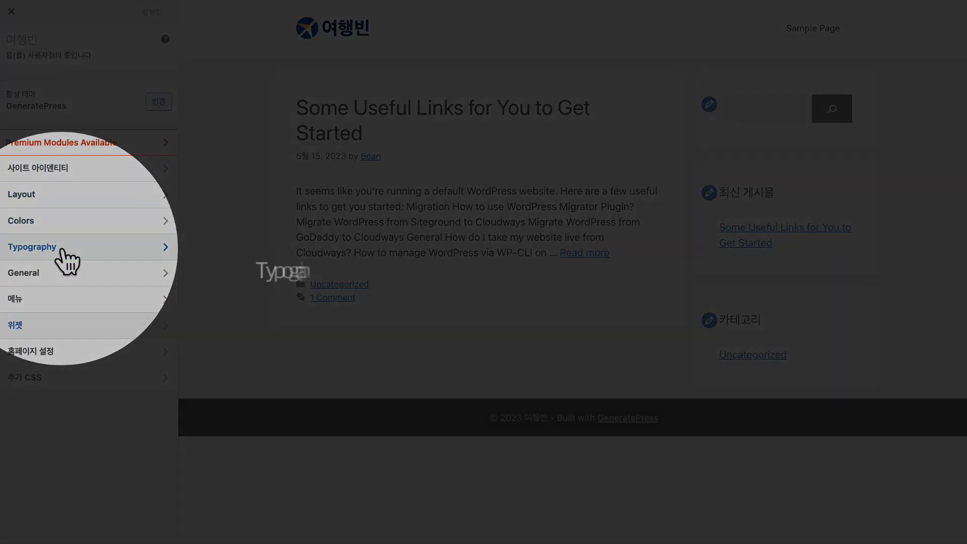
{"action": "left_click", "coordinate": [62, 248]}
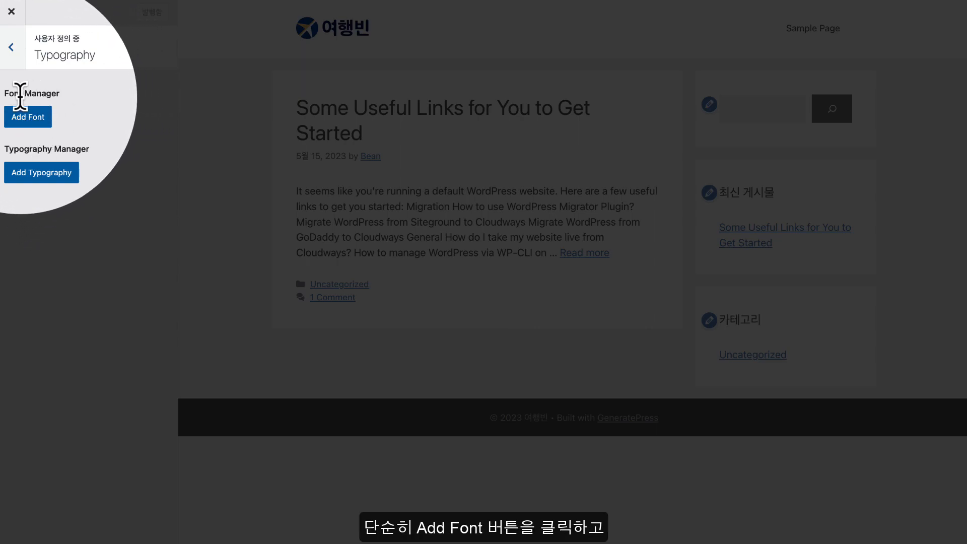
{"action": "left_click", "coordinate": [30, 121]}
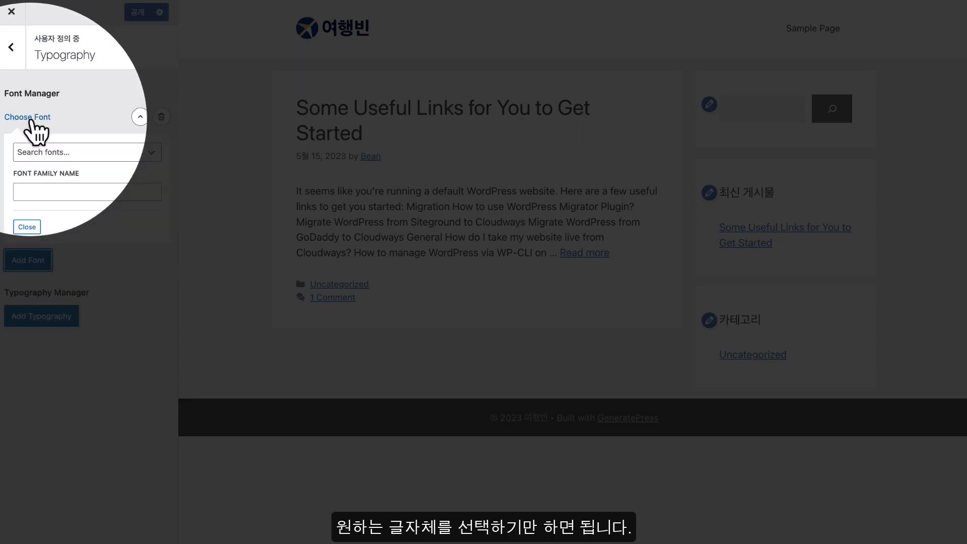
{"action": "left_click", "coordinate": [68, 153]}
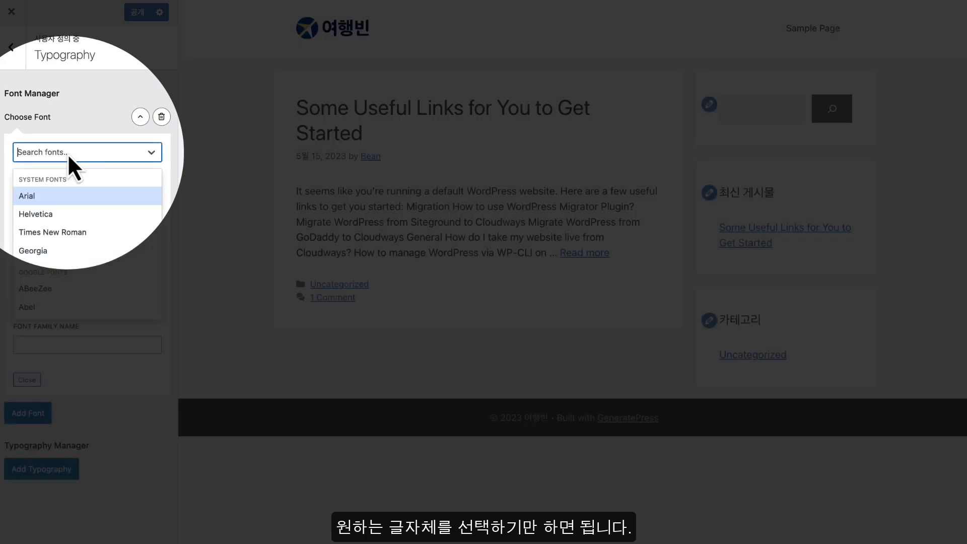
{"action": "left_click", "coordinate": [70, 221]}
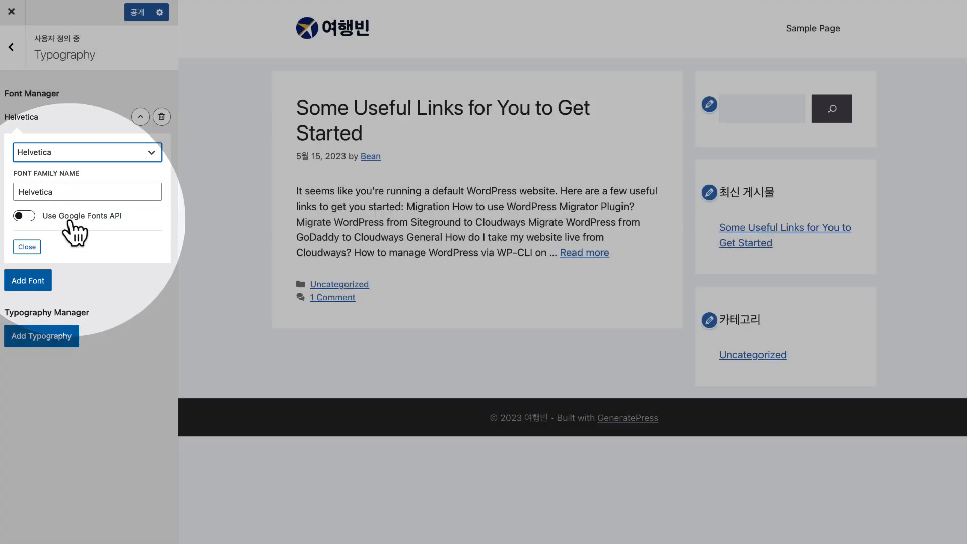
{"action": "left_click", "coordinate": [31, 247]}
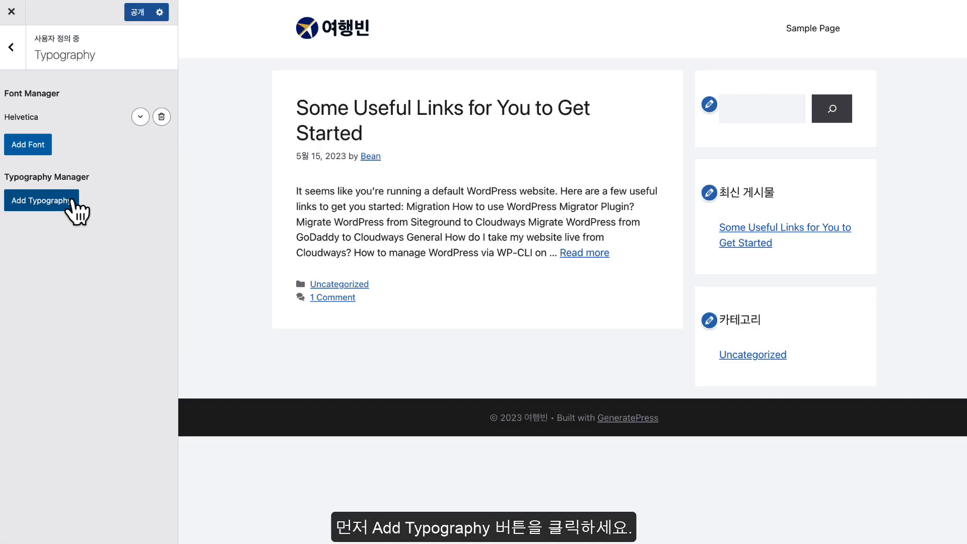
Add a new typography rule targeting Body text
{"action": "left_click", "coordinate": [68, 204]}
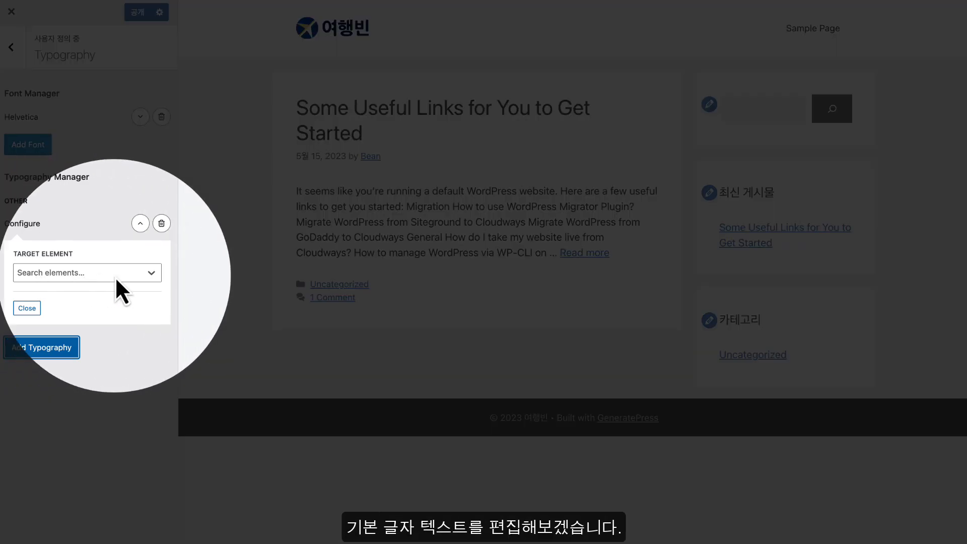
{"action": "left_click", "coordinate": [117, 276]}
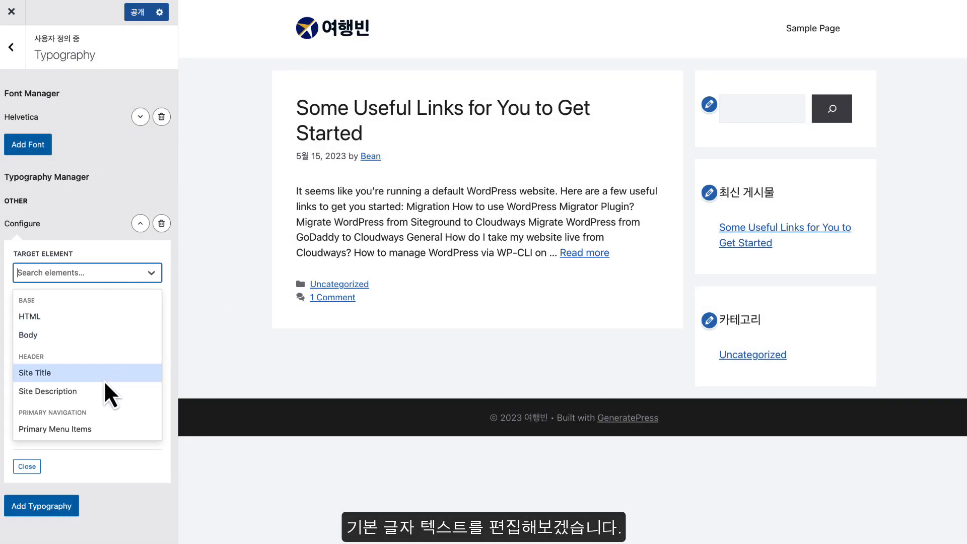
{"action": "scroll", "coordinate": [106, 418], "scroll_direction": "down", "scroll_amount": 3}
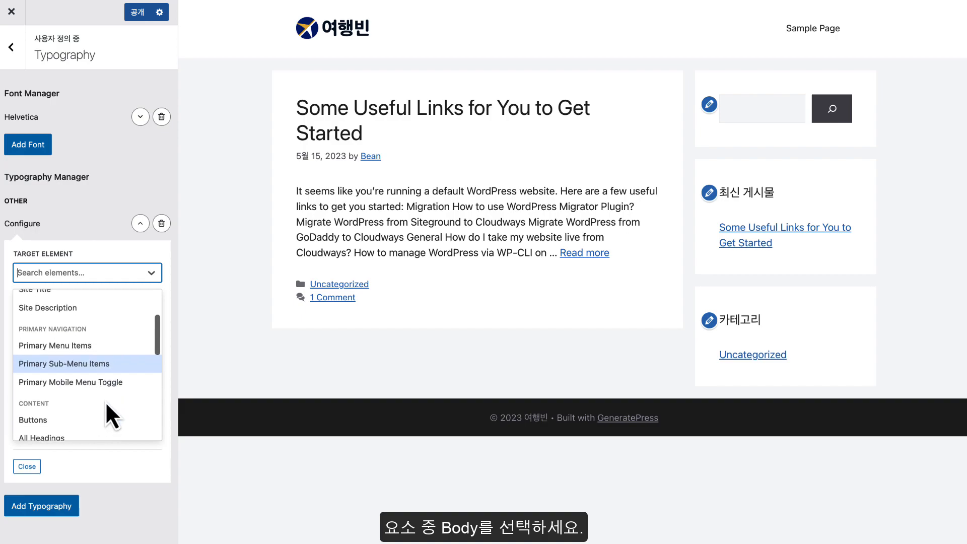
{"action": "scroll", "coordinate": [105, 401], "scroll_direction": "up", "scroll_amount": 3}
{"action": "left_click", "coordinate": [62, 337]}
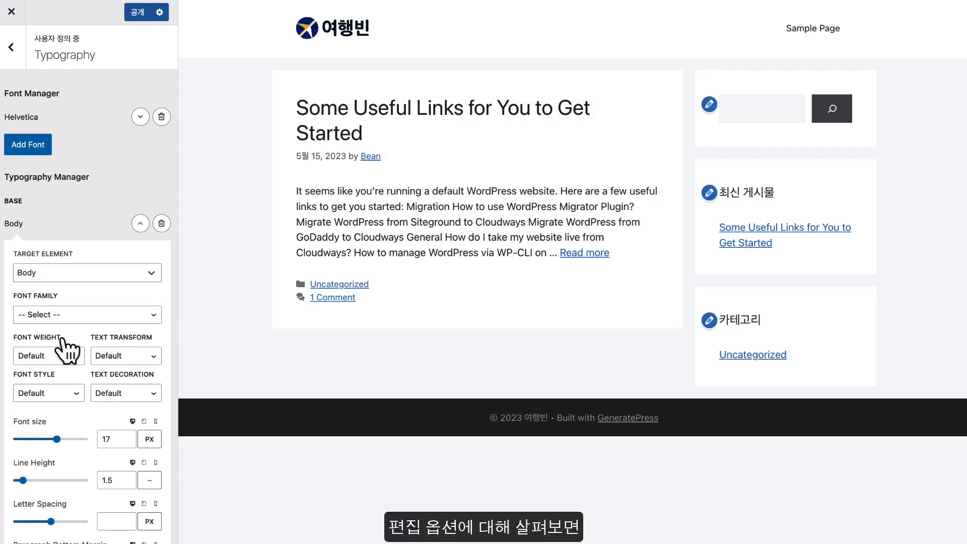
{"action": "scroll", "coordinate": [67, 351], "scroll_direction": "down", "scroll_amount": 3}
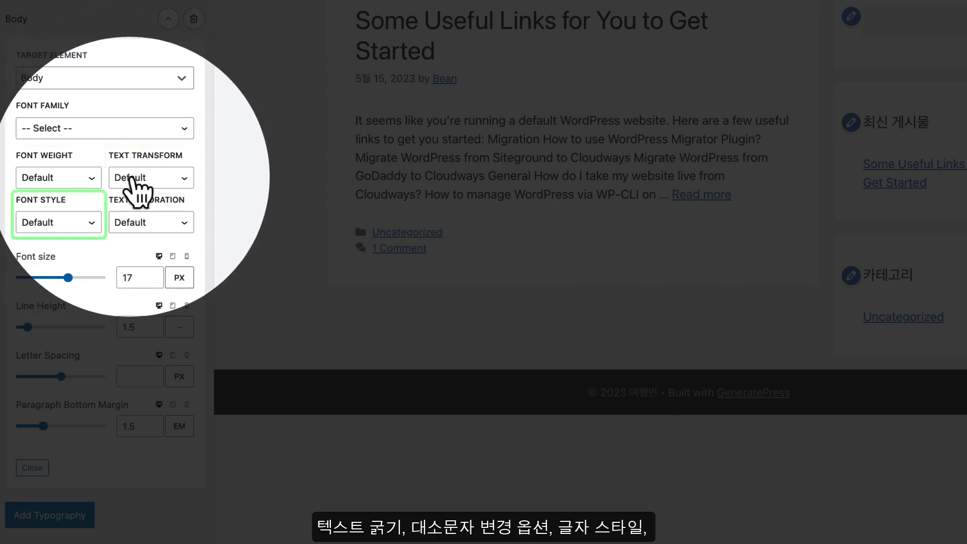
Keep Body font style and text decoration at Default, set size 16px, and collapse it
{"action": "left_click", "coordinate": [76, 222]}
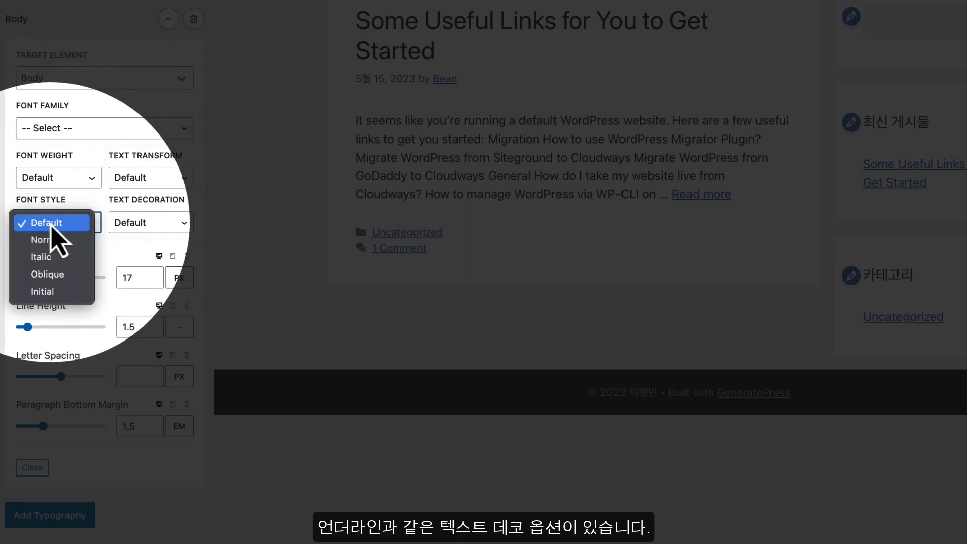
{"action": "left_click", "coordinate": [66, 225]}
{"action": "left_click", "coordinate": [162, 224]}
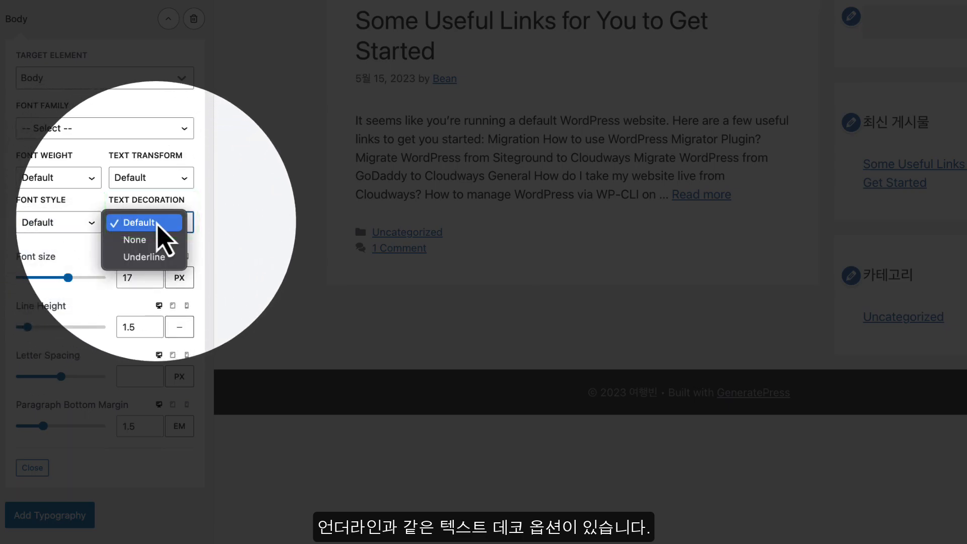
{"action": "left_click", "coordinate": [163, 225]}
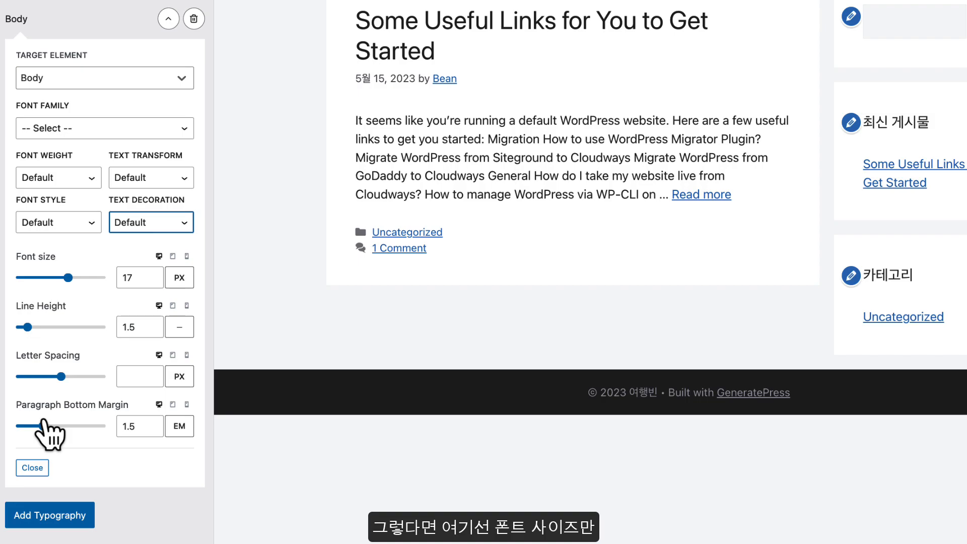
{"action": "left_click", "coordinate": [140, 277]}
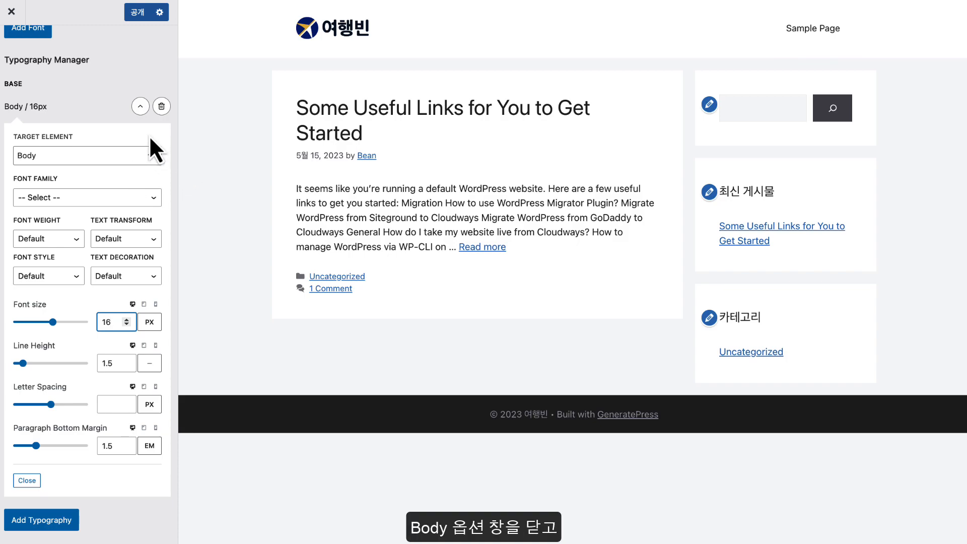
{"action": "left_click", "coordinate": [137, 107]}
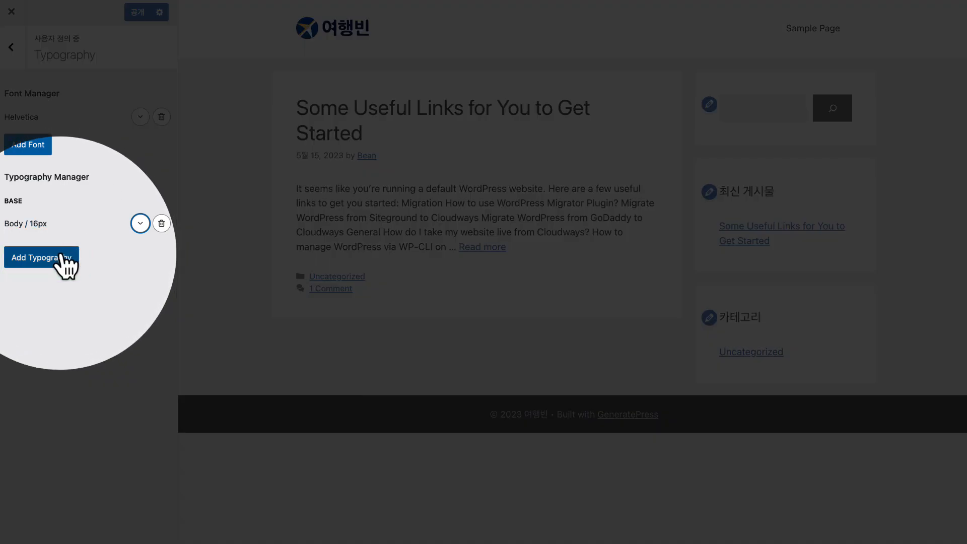
Add a Primary Menu Items typography rule with font weight 500 and collapse it
{"action": "left_click", "coordinate": [60, 256]}
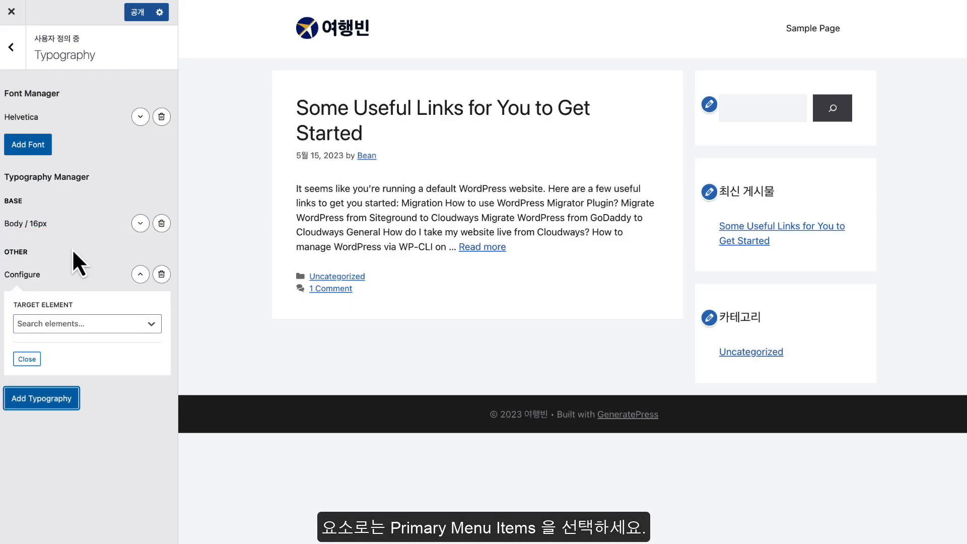
{"action": "left_click", "coordinate": [75, 323]}
{"action": "scroll", "coordinate": [74, 397], "scroll_direction": "down", "scroll_amount": 2}
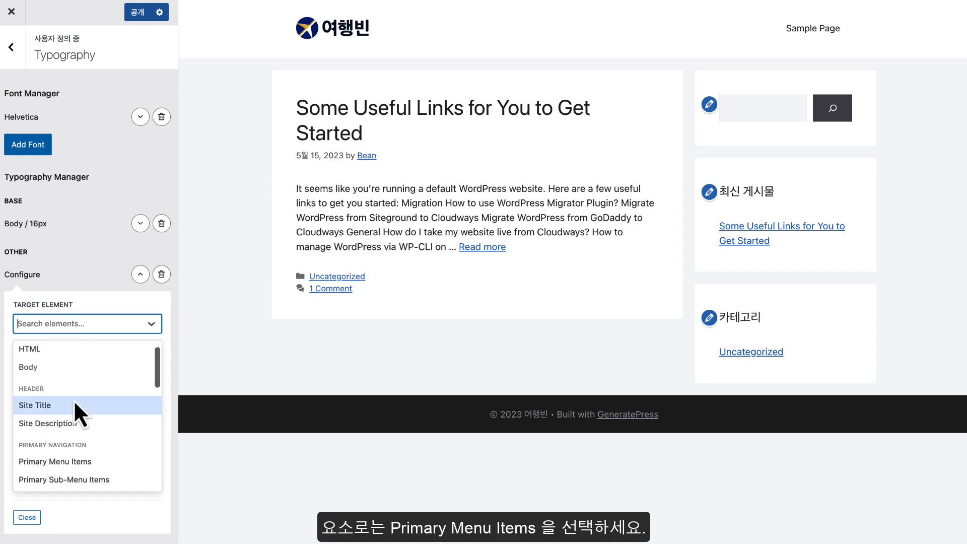
{"action": "left_click", "coordinate": [73, 438]}
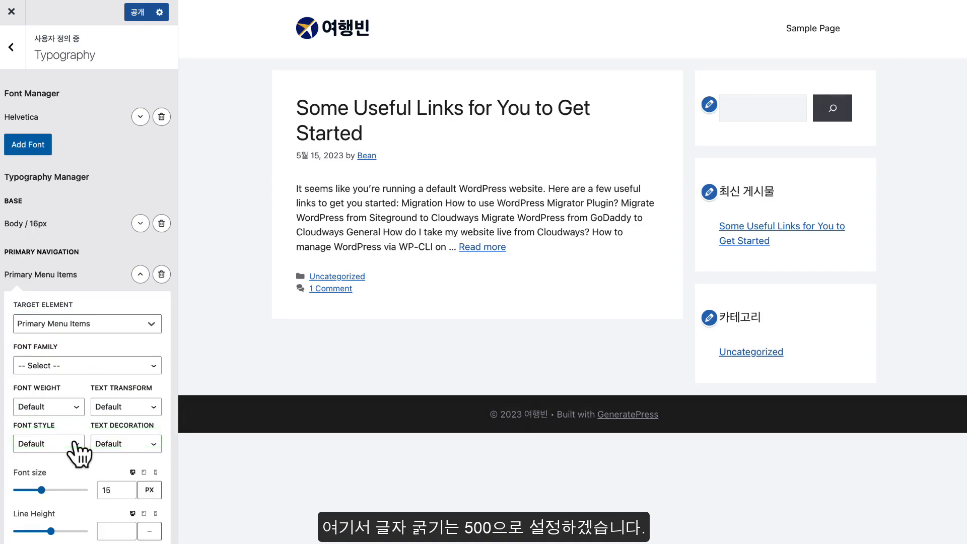
{"action": "scroll", "coordinate": [73, 442], "scroll_direction": "down", "scroll_amount": 2}
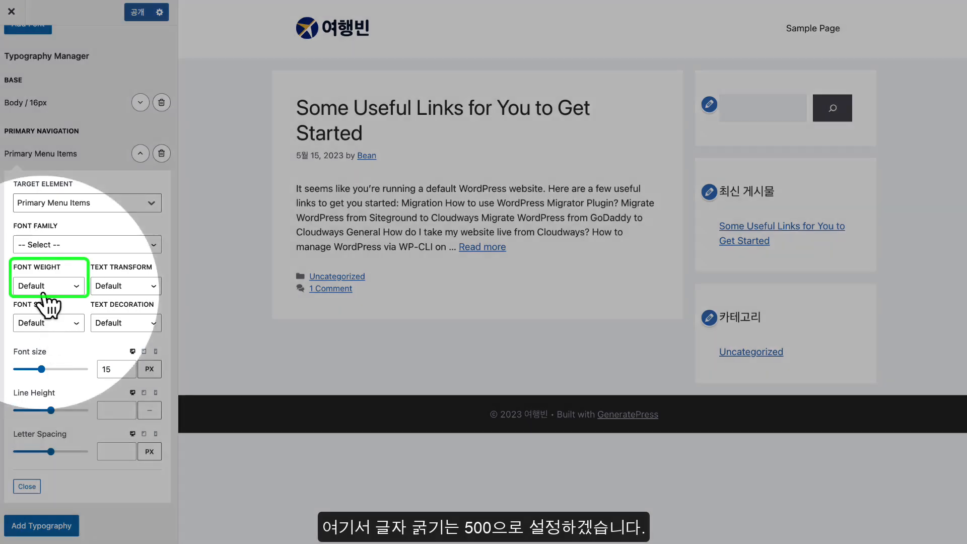
{"action": "left_click", "coordinate": [42, 289]}
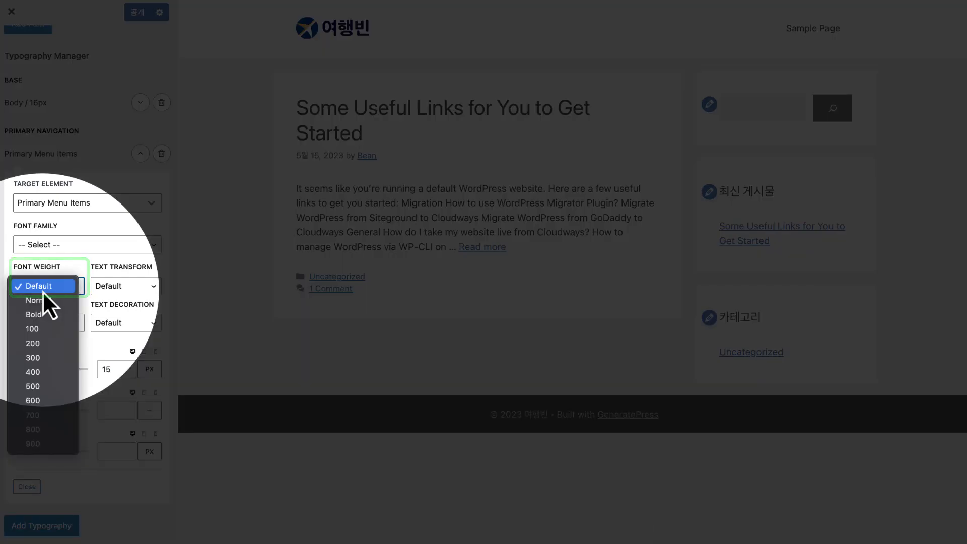
{"action": "left_click", "coordinate": [38, 387]}
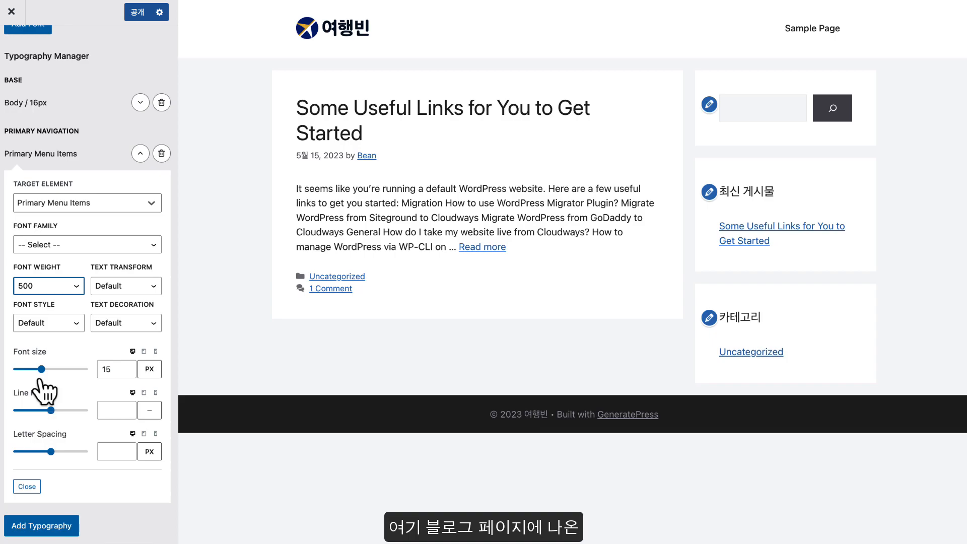
{"action": "left_click", "coordinate": [144, 154]}
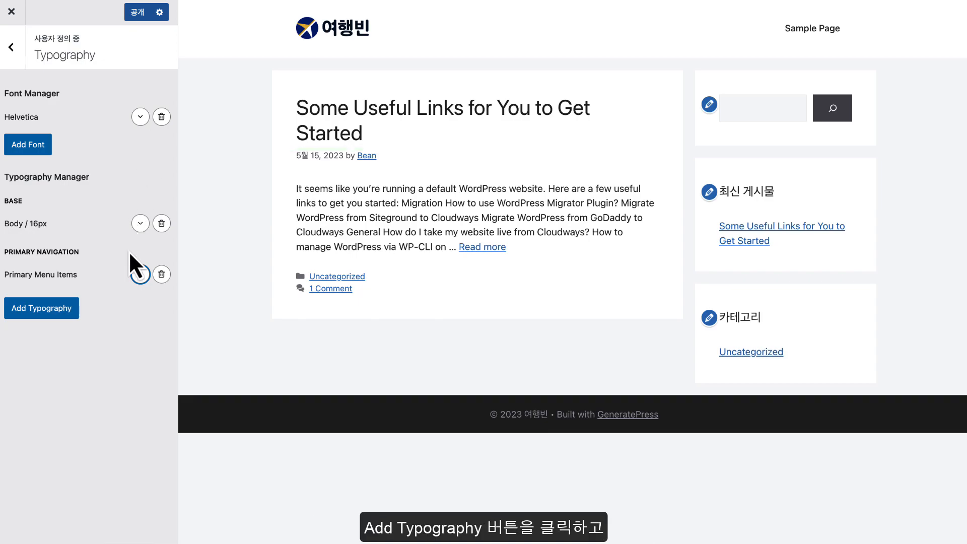
Add an Archive Content Title (H2) typography rule with weight 500 and 30px font size
{"action": "left_click", "coordinate": [58, 308]}
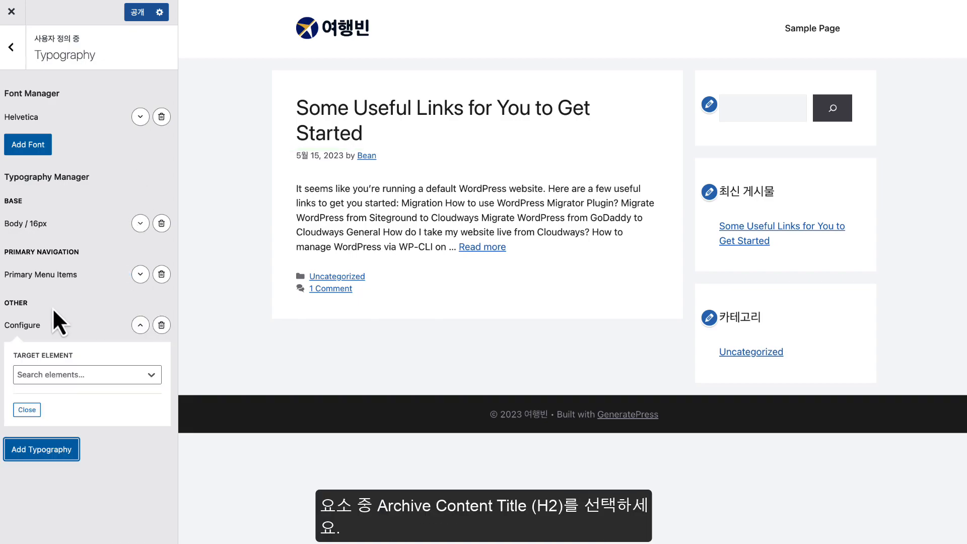
{"action": "left_click", "coordinate": [62, 375]}
{"action": "scroll", "coordinate": [80, 440], "scroll_direction": "down", "scroll_amount": 3}
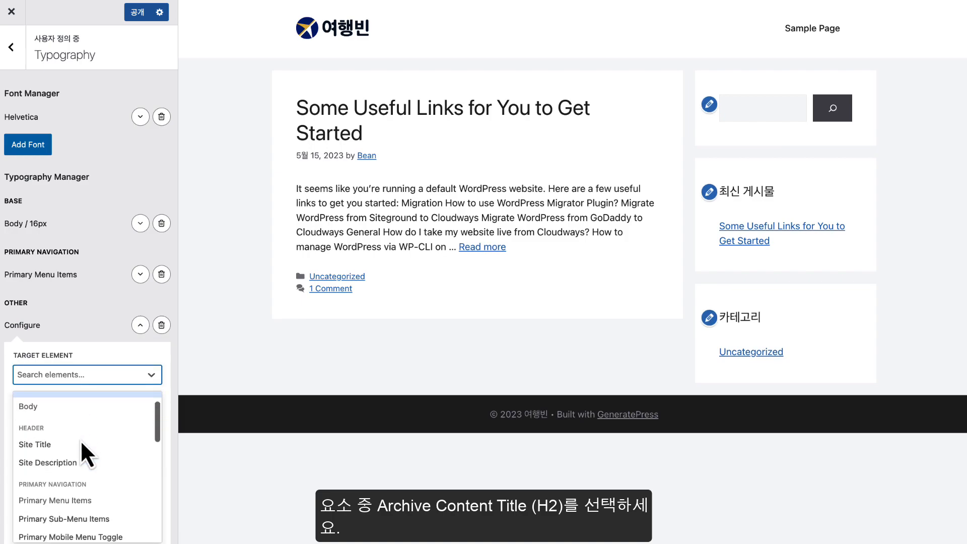
{"action": "scroll", "coordinate": [83, 441], "scroll_direction": "down", "scroll_amount": 5}
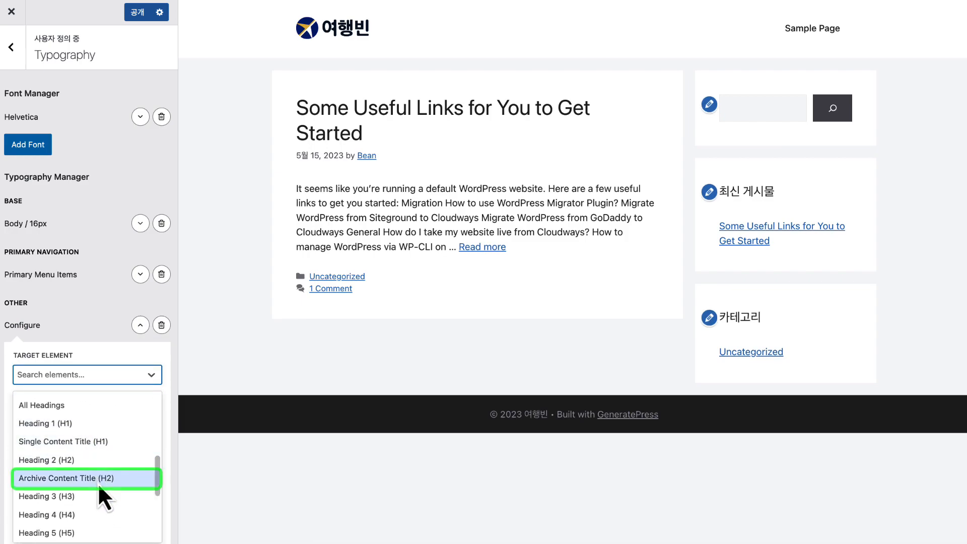
{"action": "left_click", "coordinate": [69, 478]}
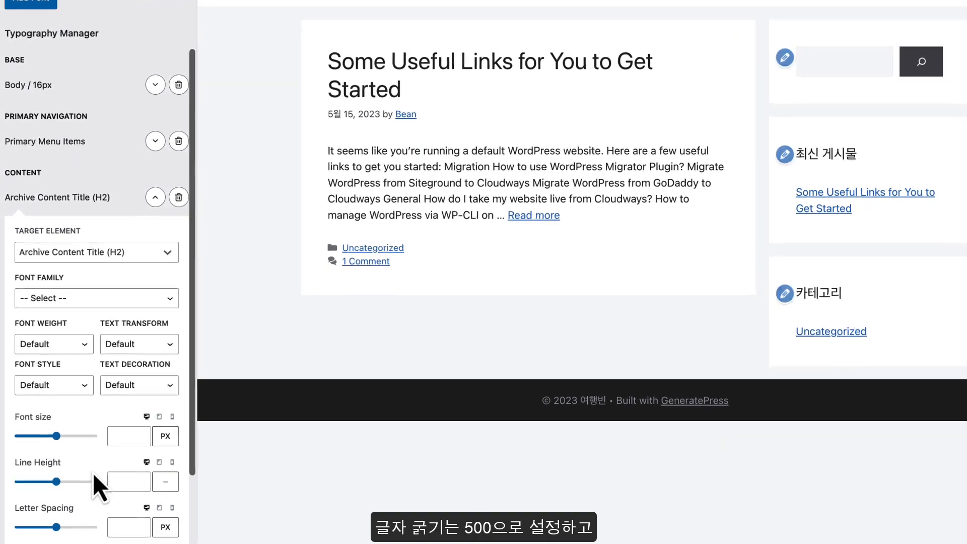
{"action": "left_click", "coordinate": [33, 344]}
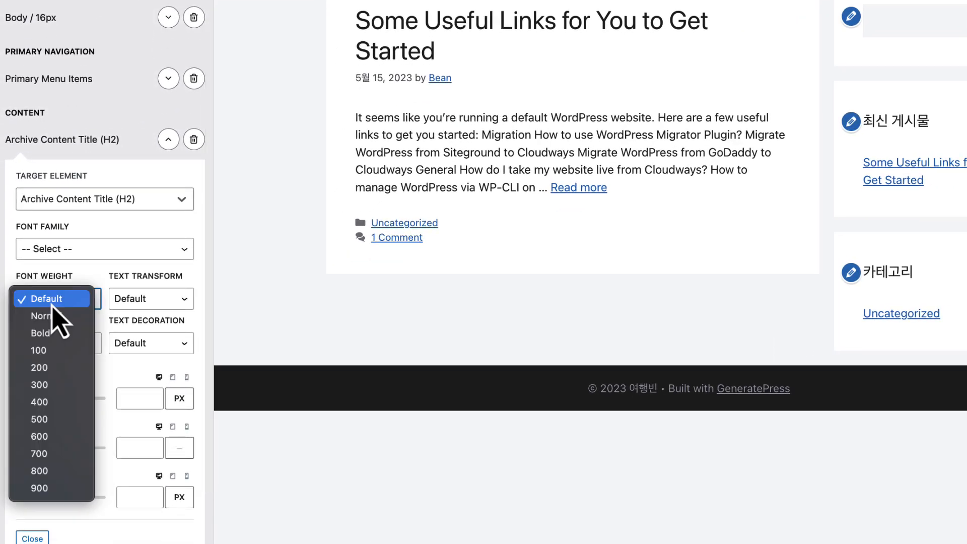
{"action": "left_click", "coordinate": [56, 420]}
{"action": "scroll", "coordinate": [43, 364], "scroll_direction": "down", "scroll_amount": 1}
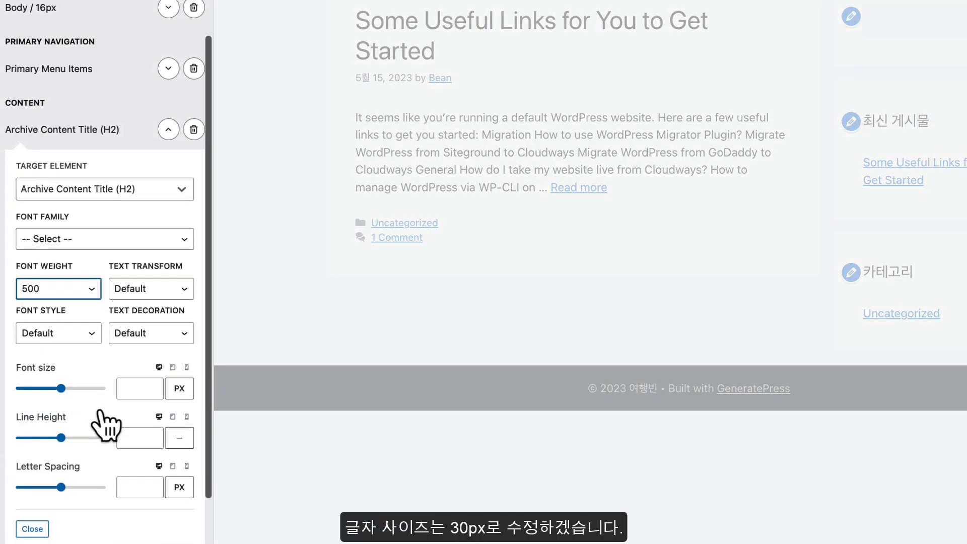
{"action": "left_click", "coordinate": [129, 374]}
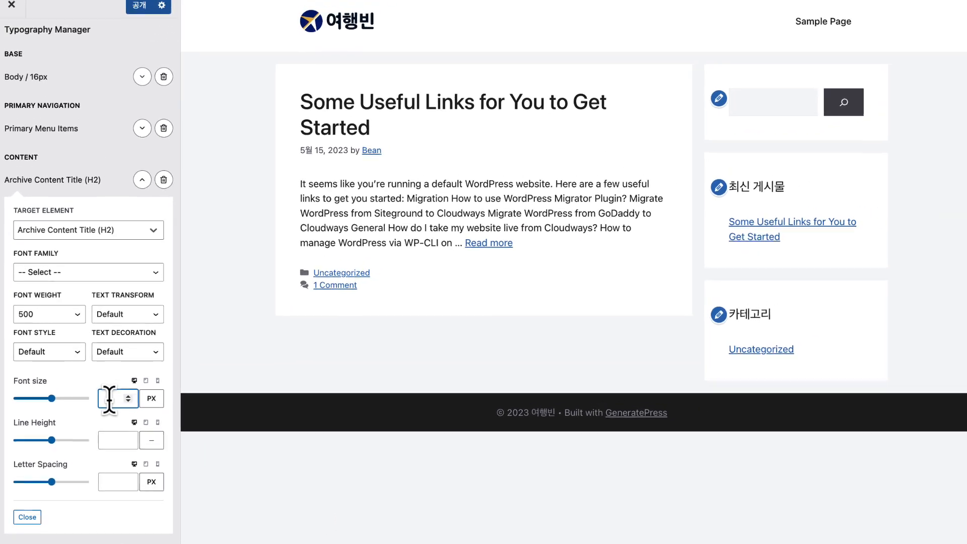
{"action": "type", "text": "30"}
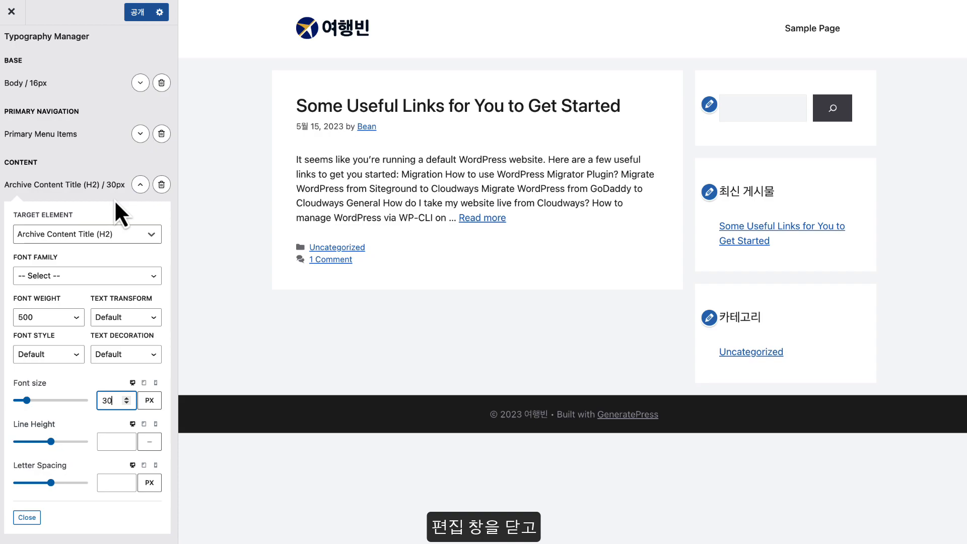
Add a Widget Titles typography rule at weight 500, changing its size from 20 to 19px
{"action": "left_click", "coordinate": [140, 184]}
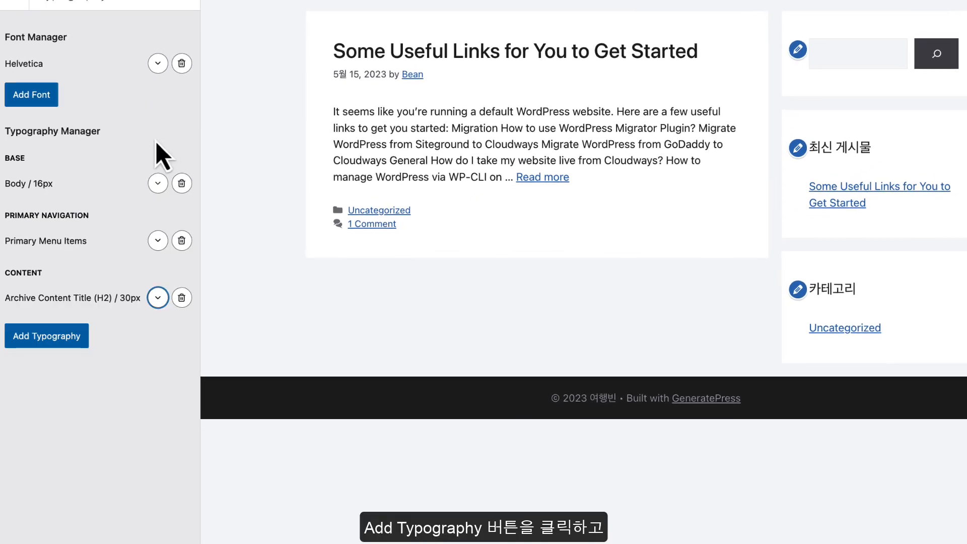
{"action": "left_click", "coordinate": [65, 324]}
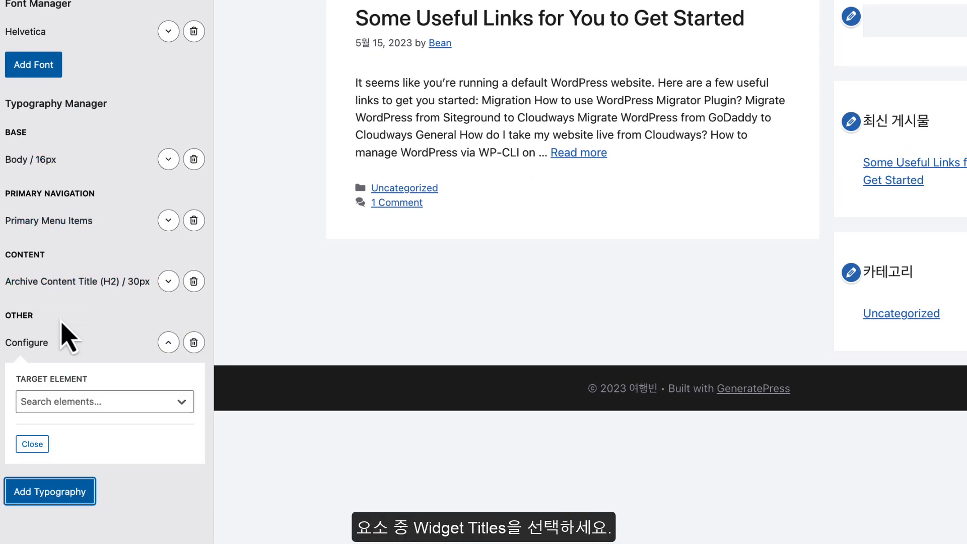
{"action": "left_click", "coordinate": [77, 408]}
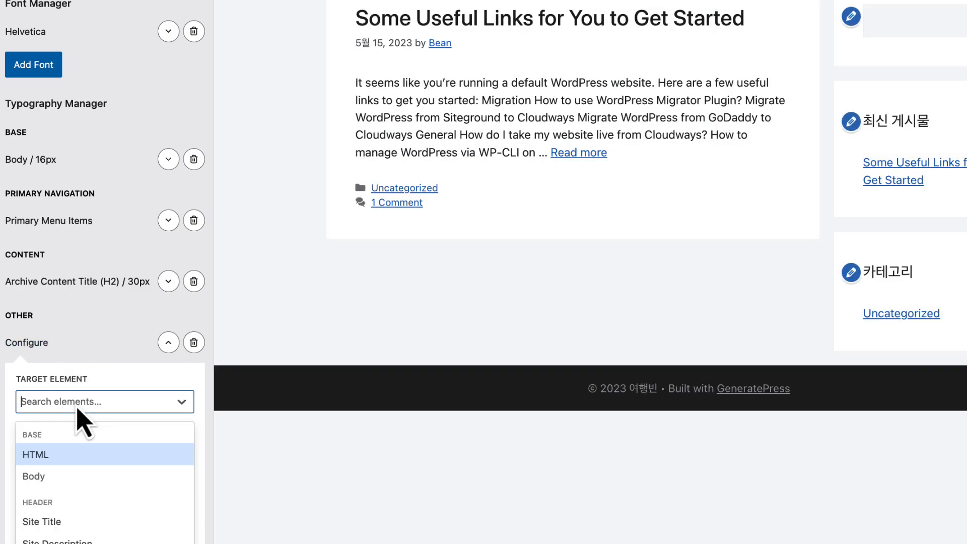
{"action": "scroll", "coordinate": [107, 471], "scroll_direction": "down", "scroll_amount": 8}
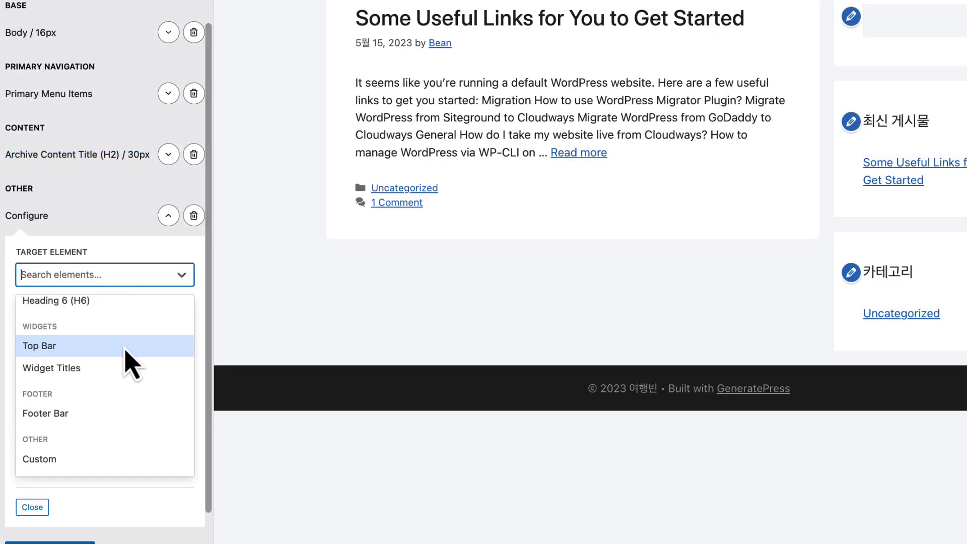
{"action": "left_click", "coordinate": [71, 371]}
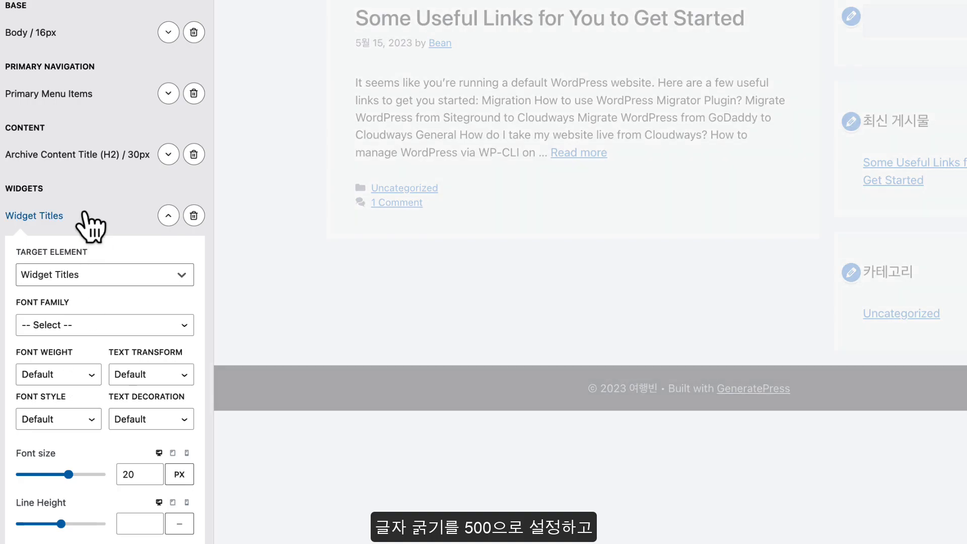
{"action": "scroll", "coordinate": [86, 217], "scroll_direction": "down", "scroll_amount": 2}
{"action": "scroll", "coordinate": [91, 224], "scroll_direction": "down", "scroll_amount": 1}
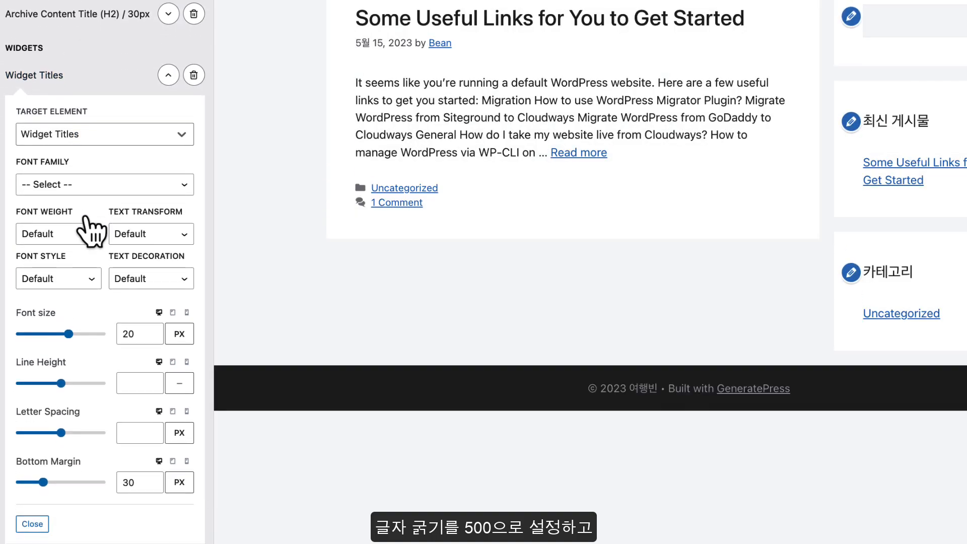
{"action": "left_click", "coordinate": [78, 234]}
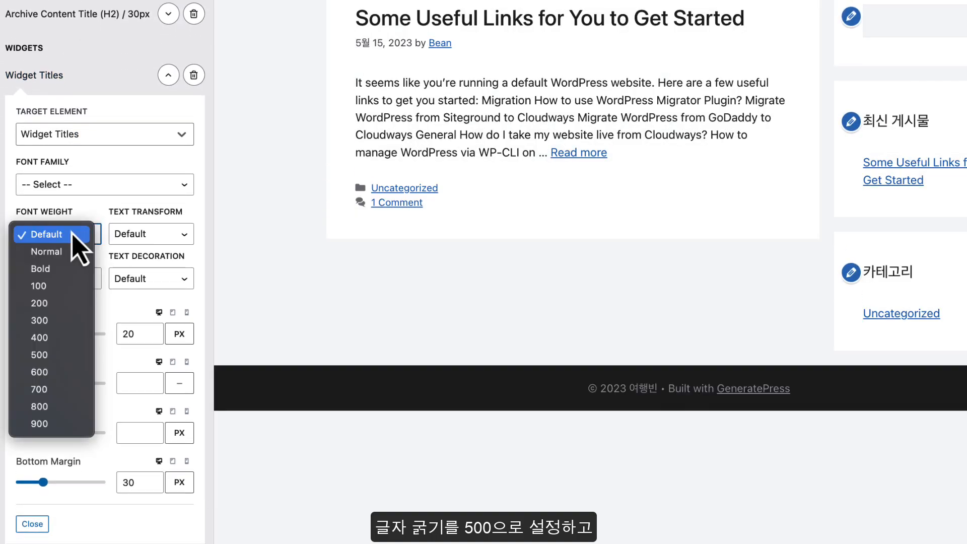
{"action": "left_click", "coordinate": [61, 355]}
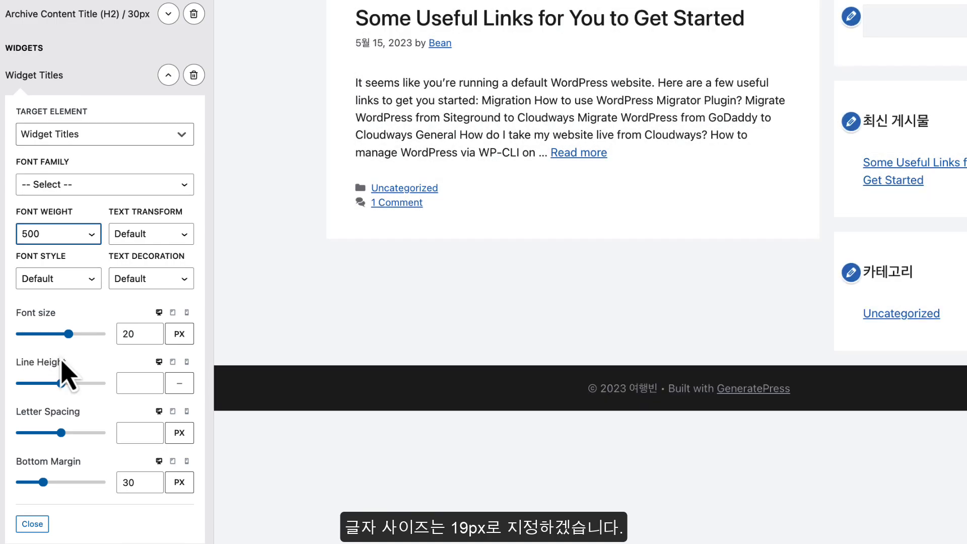
{"action": "double_click", "coordinate": [134, 333]}
{"action": "type", "text": "19"}
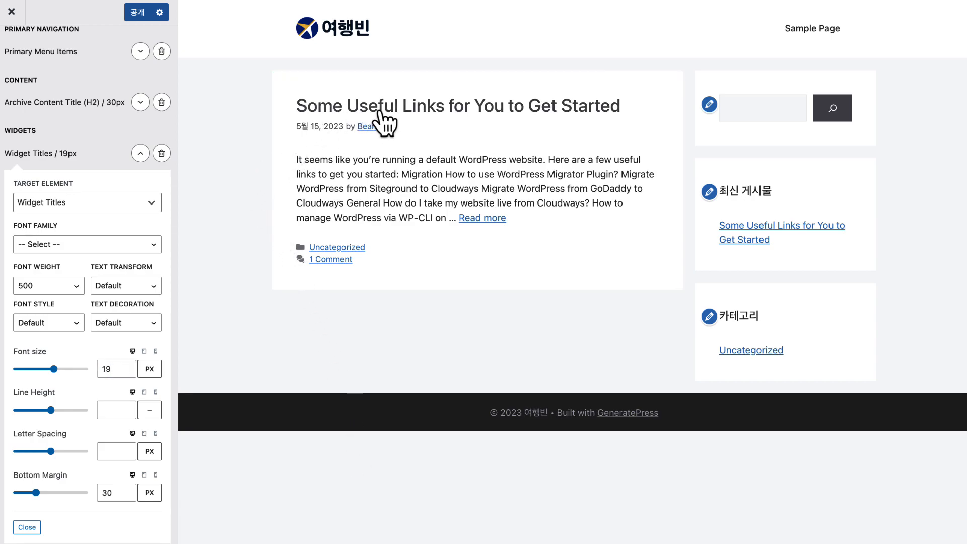
Preview the single post and add a Single Content Title (H1) typography rule
{"action": "left_click", "coordinate": [383, 117]}
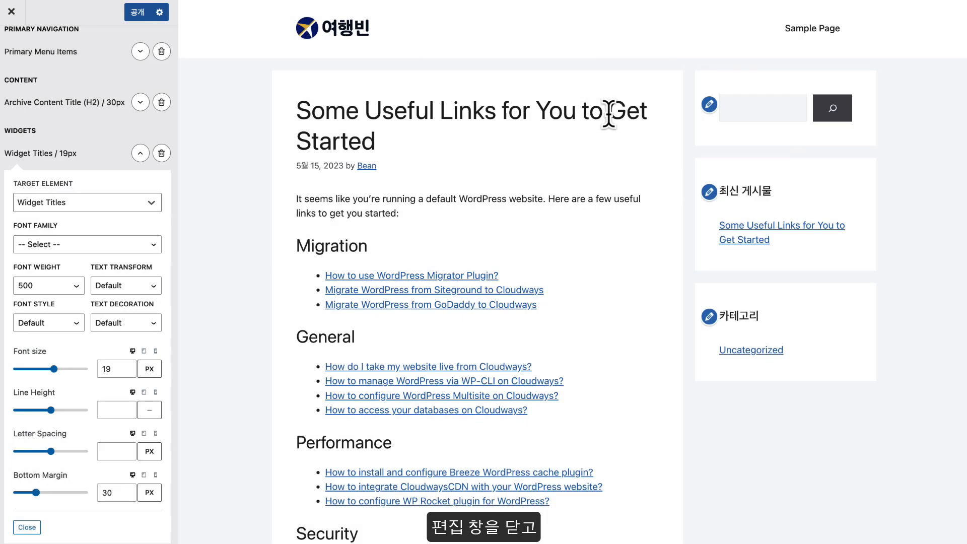
{"action": "left_click", "coordinate": [138, 157]}
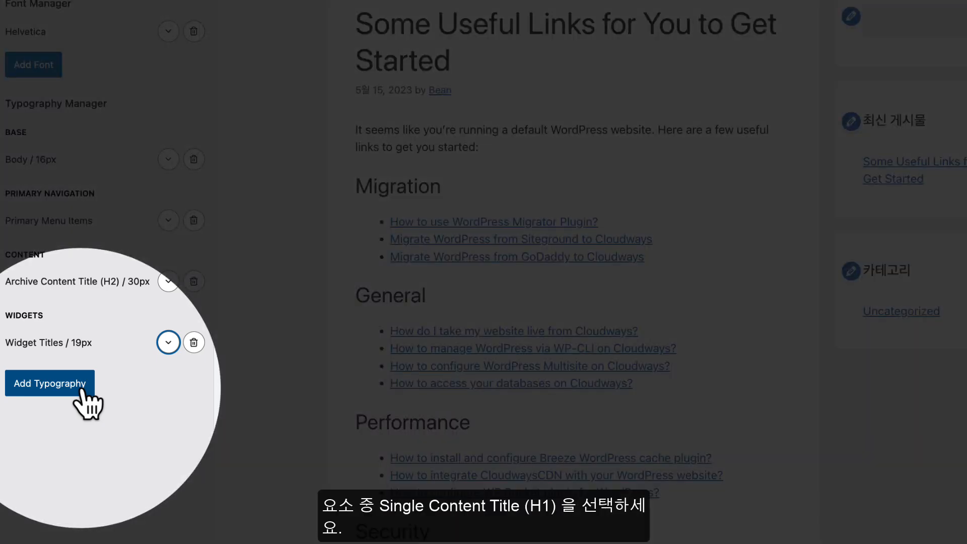
{"action": "left_click", "coordinate": [81, 385]}
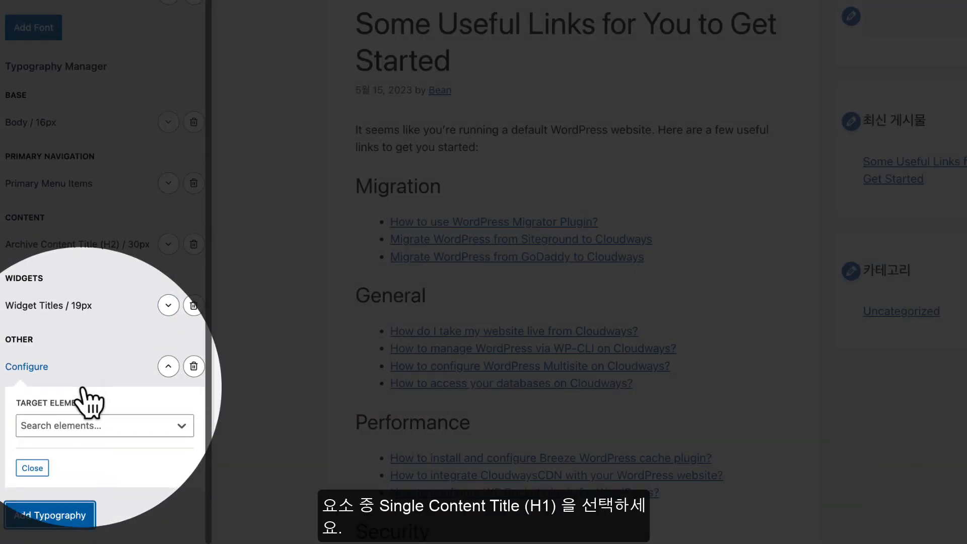
{"action": "left_click", "coordinate": [83, 426]}
{"action": "scroll", "coordinate": [95, 388], "scroll_direction": "down", "scroll_amount": 10}
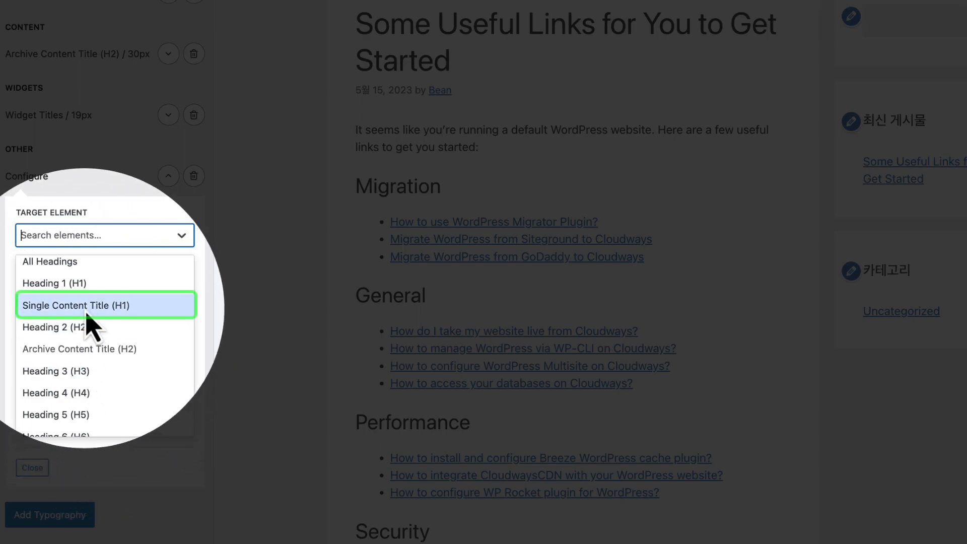
{"action": "left_click", "coordinate": [86, 312]}
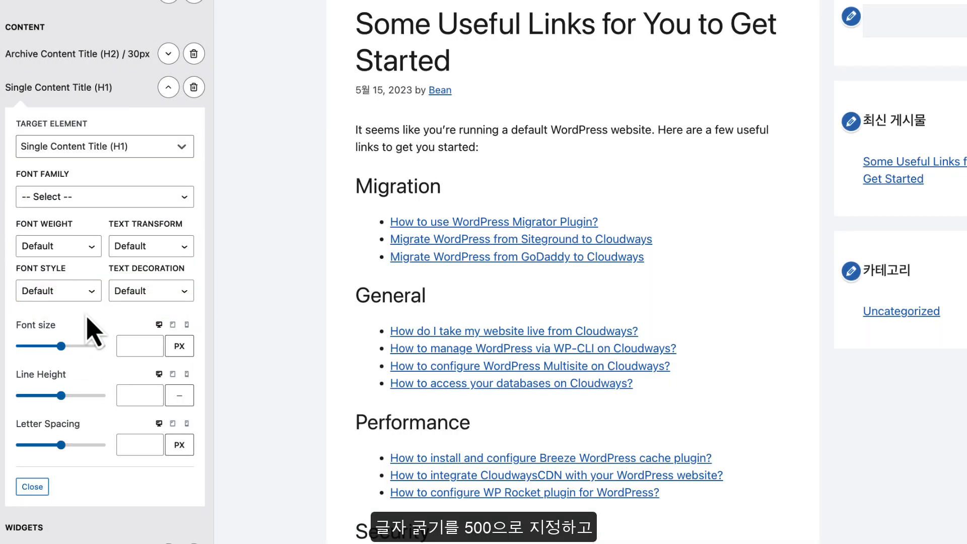
Give the H1 title weight 500 and 34px size, publish, and collapse its settings
{"action": "scroll", "coordinate": [87, 322], "scroll_direction": "down", "scroll_amount": 1}
{"action": "left_click", "coordinate": [73, 241]}
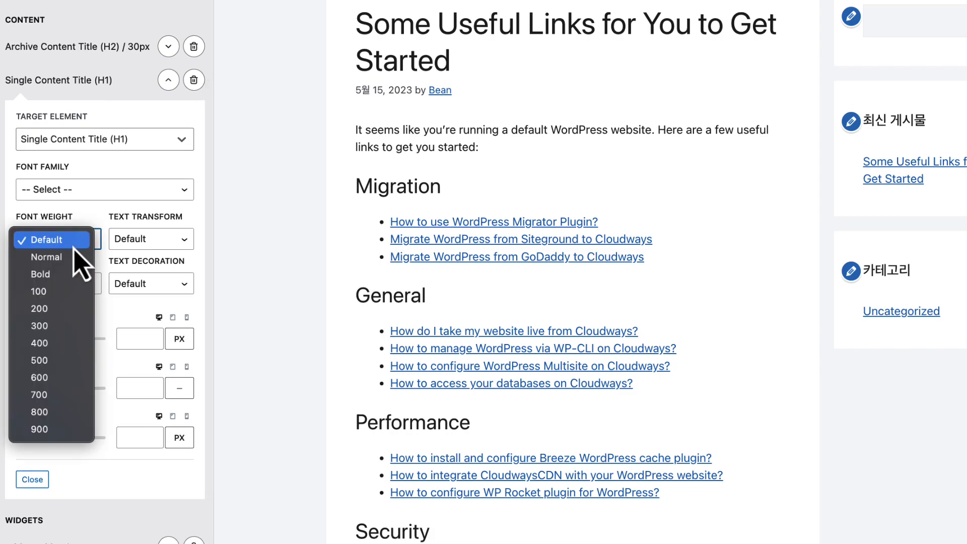
{"action": "left_click", "coordinate": [61, 365]}
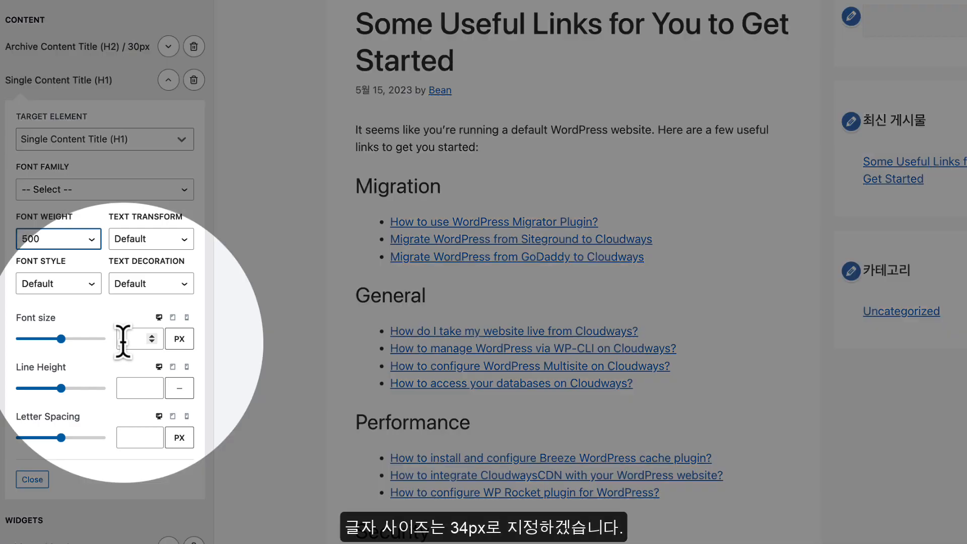
{"action": "left_click", "coordinate": [123, 339]}
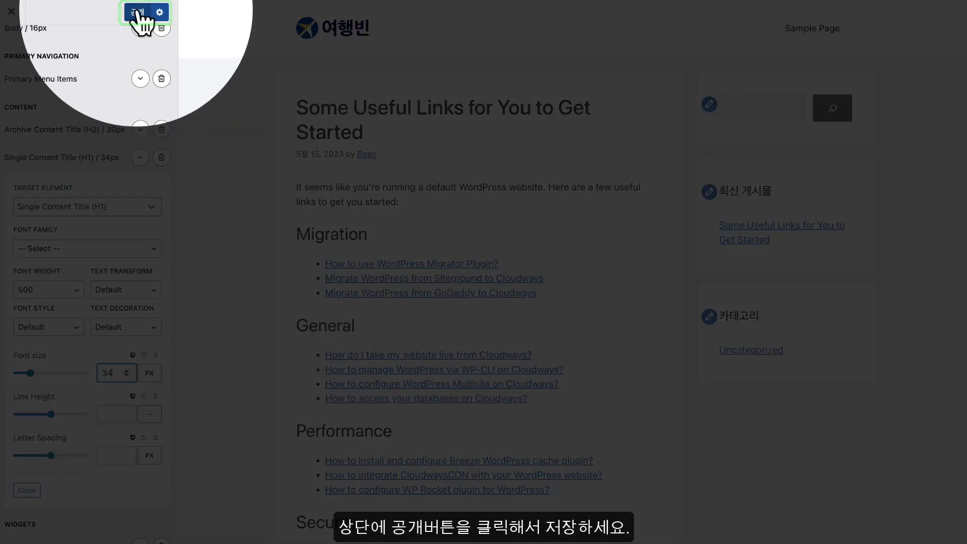
{"action": "left_click", "coordinate": [138, 14]}
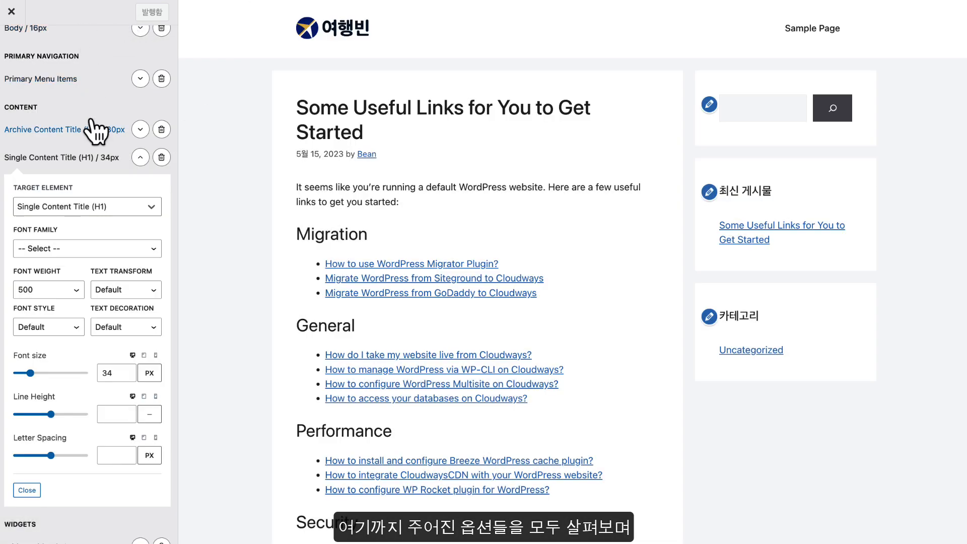
{"action": "scroll", "coordinate": [129, 176], "scroll_direction": "up", "scroll_amount": 1}
{"action": "left_click", "coordinate": [140, 179]}
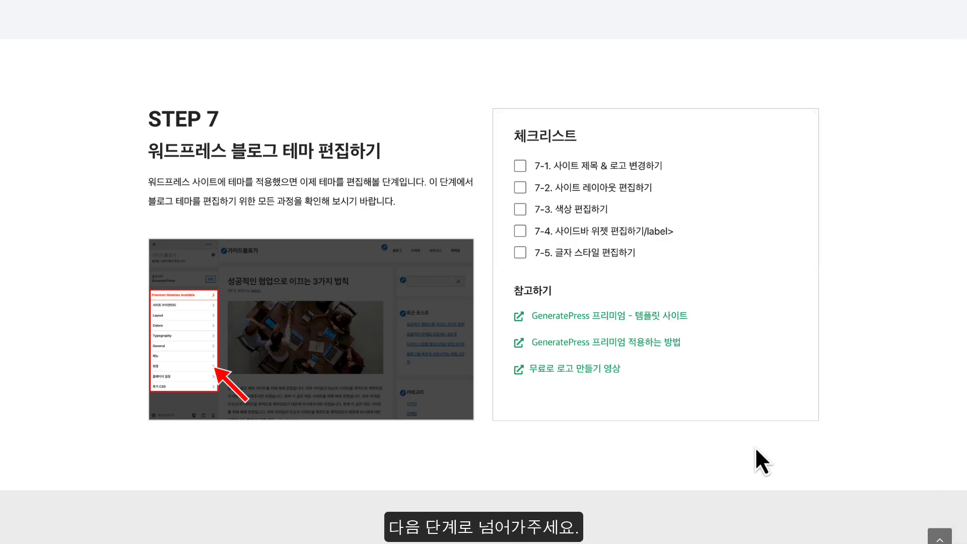
Tick checklist items 7-1 through 7-5 and scroll down to STEP 8
{"action": "left_click", "coordinate": [519, 165]}
{"action": "left_click", "coordinate": [519, 187]}
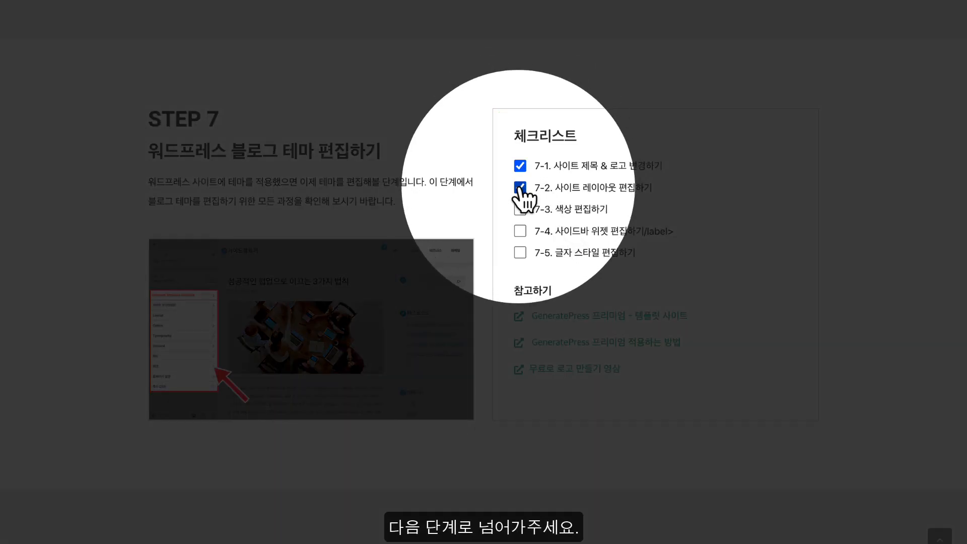
{"action": "left_click", "coordinate": [519, 209]}
{"action": "left_click", "coordinate": [519, 231]}
{"action": "left_click", "coordinate": [520, 252]}
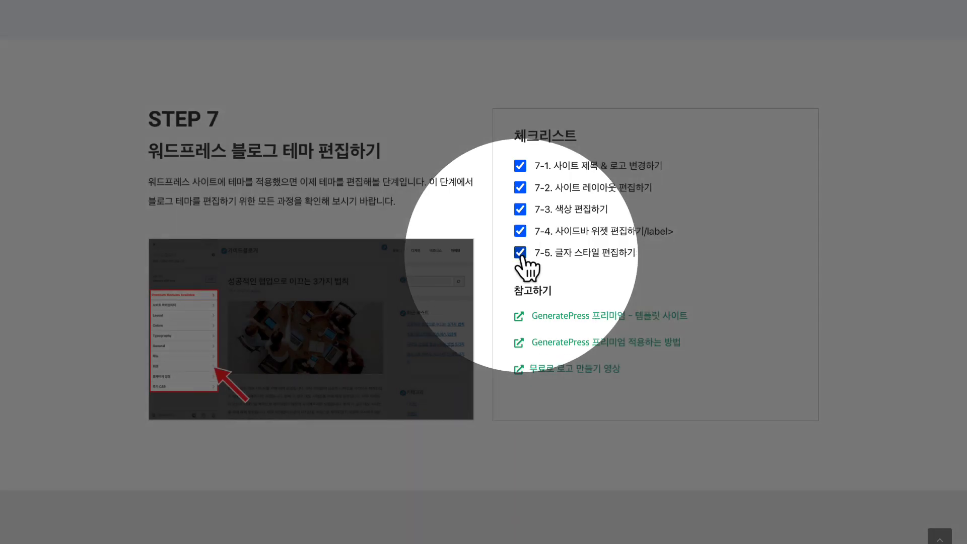
{"action": "scroll", "coordinate": [523, 259], "scroll_direction": "down", "scroll_amount": 4}
{"action": "scroll", "coordinate": [523, 259], "scroll_direction": "down", "scroll_amount": 5}
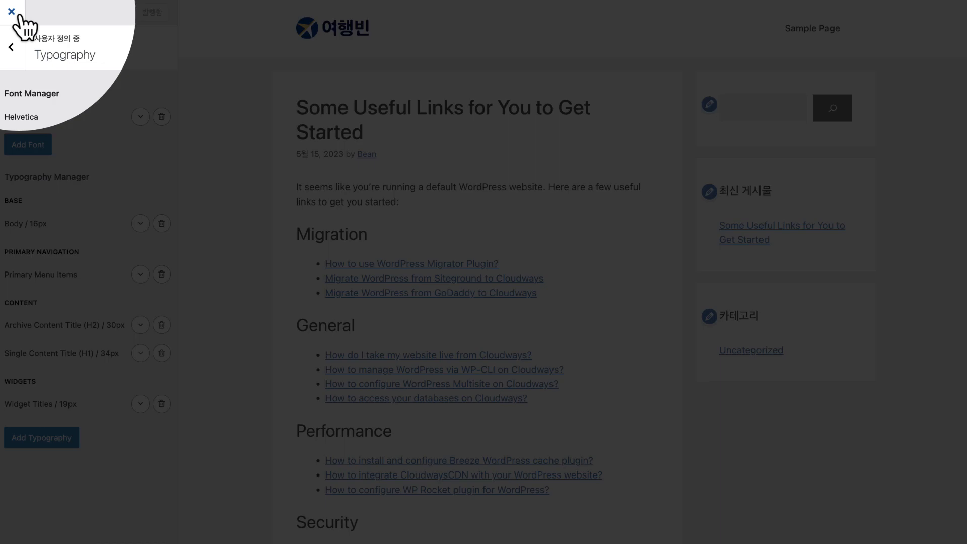
Leave the Customizer, create a post via 글 > 새 글 추가, dismiss the welcome guide, and start typing in the body
{"action": "left_click", "coordinate": [15, 14]}
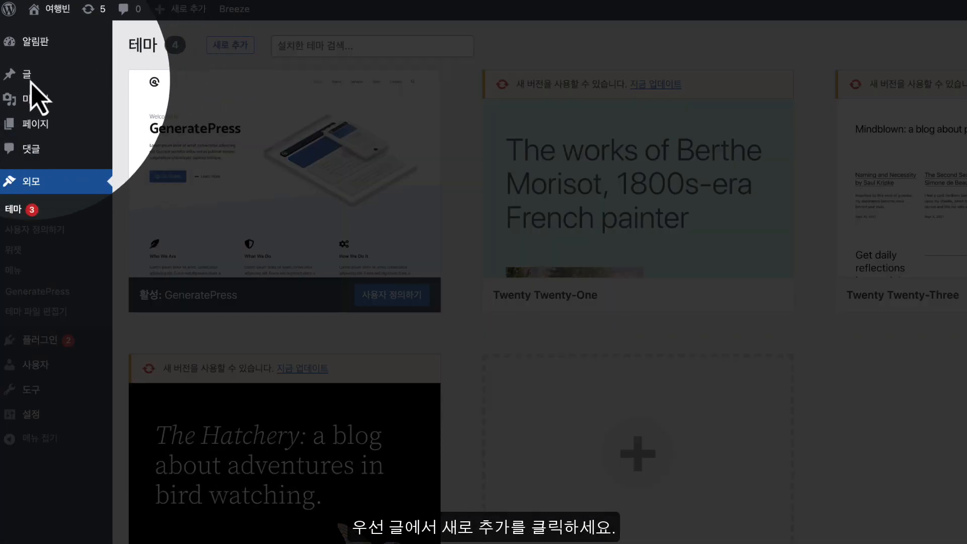
{"action": "mouse_move", "coordinate": [30, 78]}
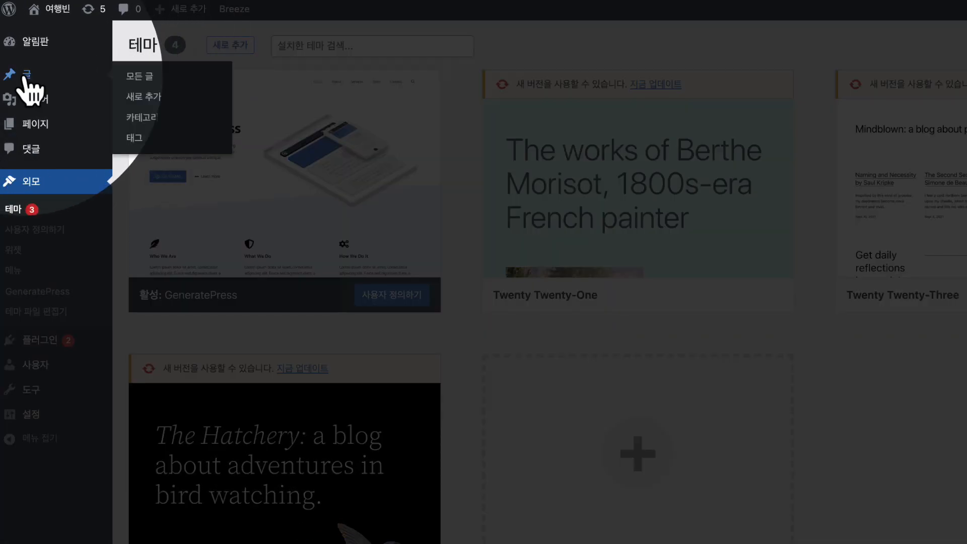
{"action": "left_click", "coordinate": [145, 97]}
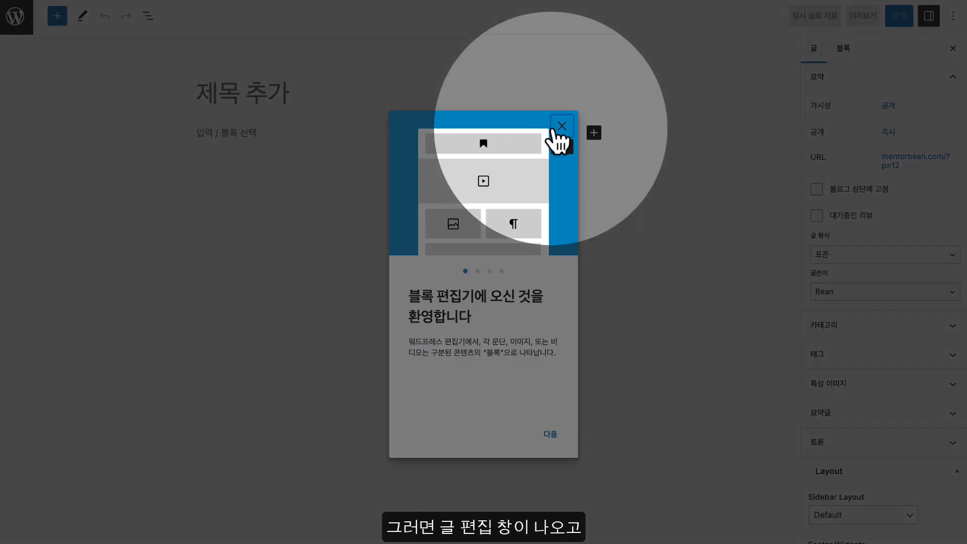
{"action": "left_click", "coordinate": [561, 126]}
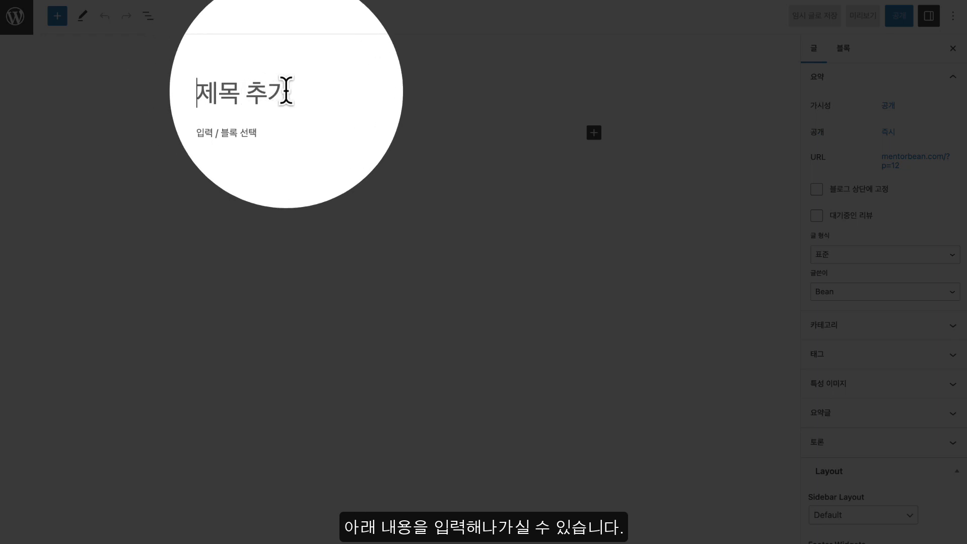
{"action": "left_click", "coordinate": [232, 128]}
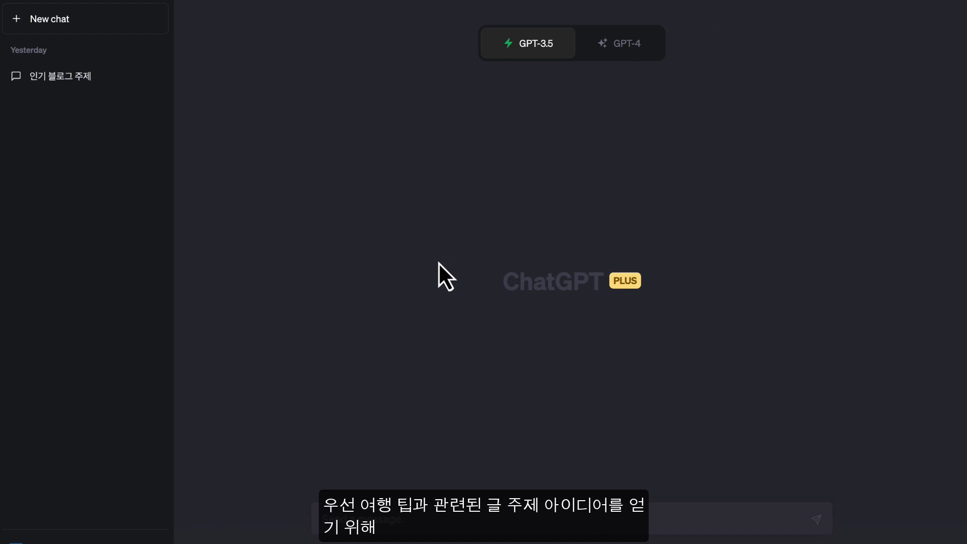
Send ChatGPT the ten travel-tip topics prompt, review its list, and paste the cheap-flight titles request
{"action": "key", "text": "ctrl+v"}
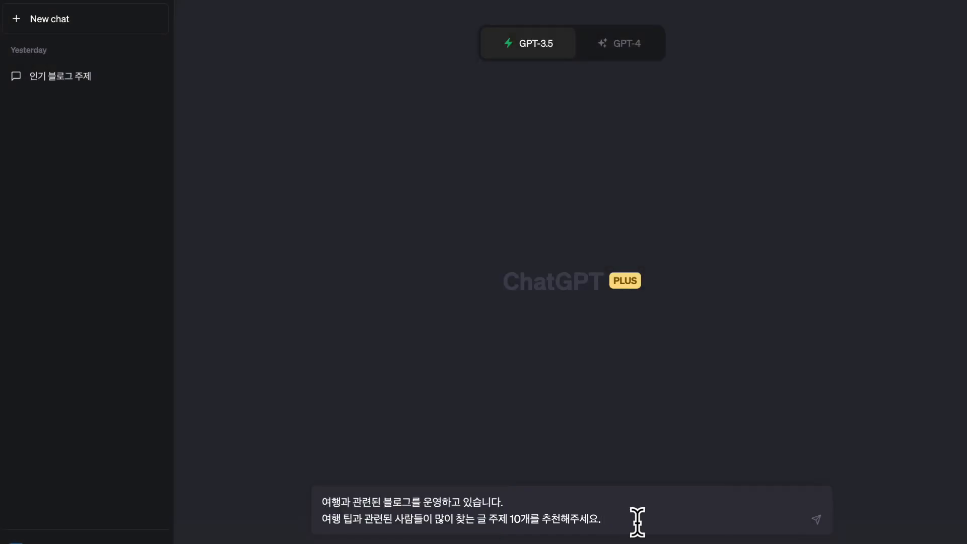
{"action": "key", "text": "Return"}
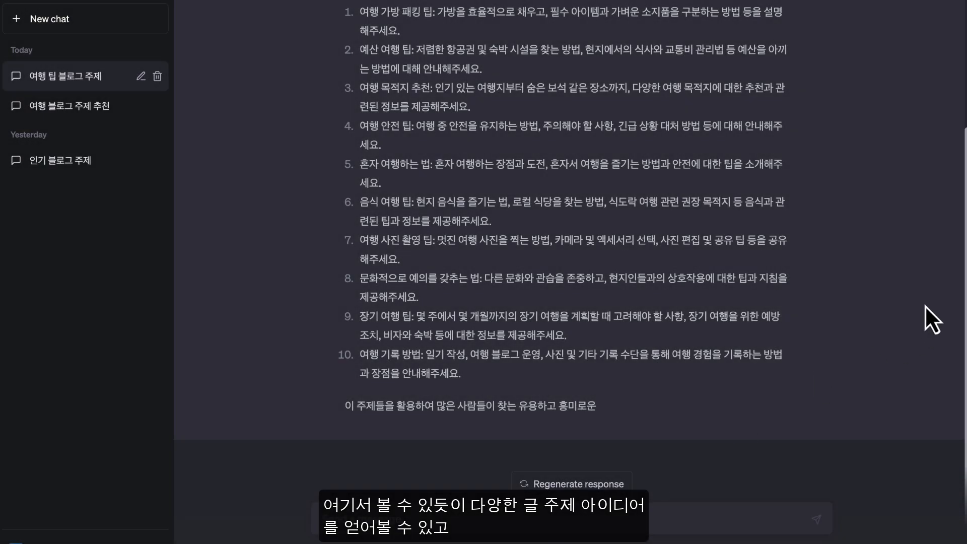
{"action": "scroll", "coordinate": [963, 279], "scroll_direction": "up", "scroll_amount": 1}
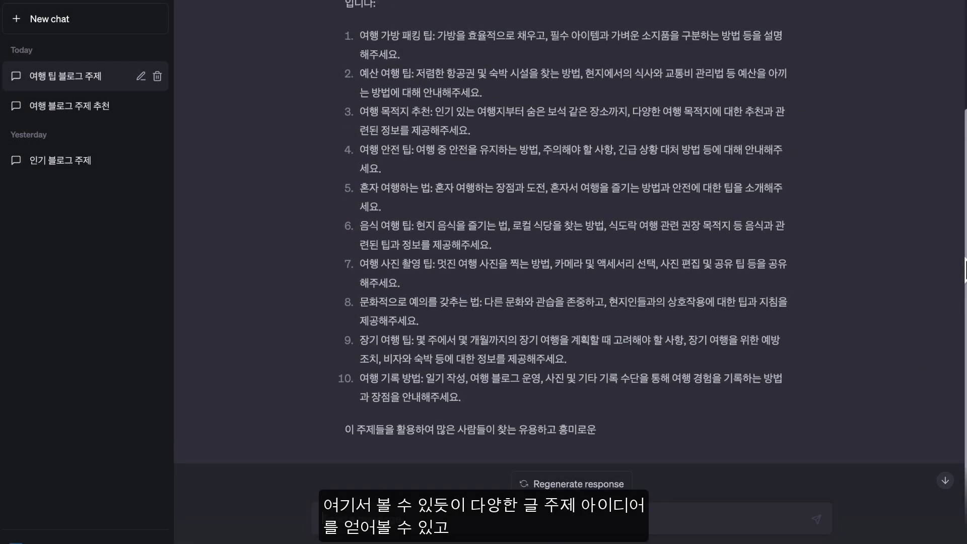
{"action": "scroll", "coordinate": [964, 272], "scroll_direction": "up", "scroll_amount": 2}
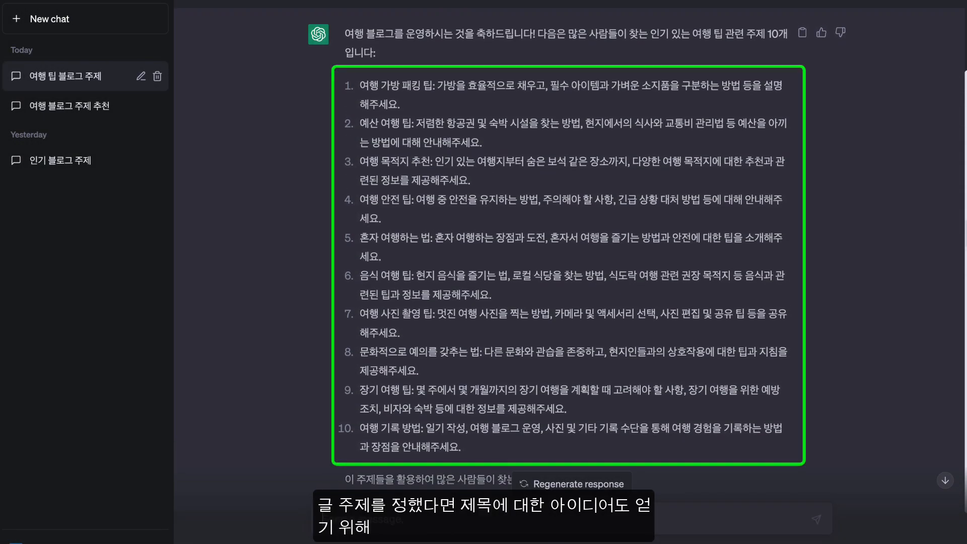
{"action": "scroll", "coordinate": [923, 350], "scroll_direction": "down", "scroll_amount": 3}
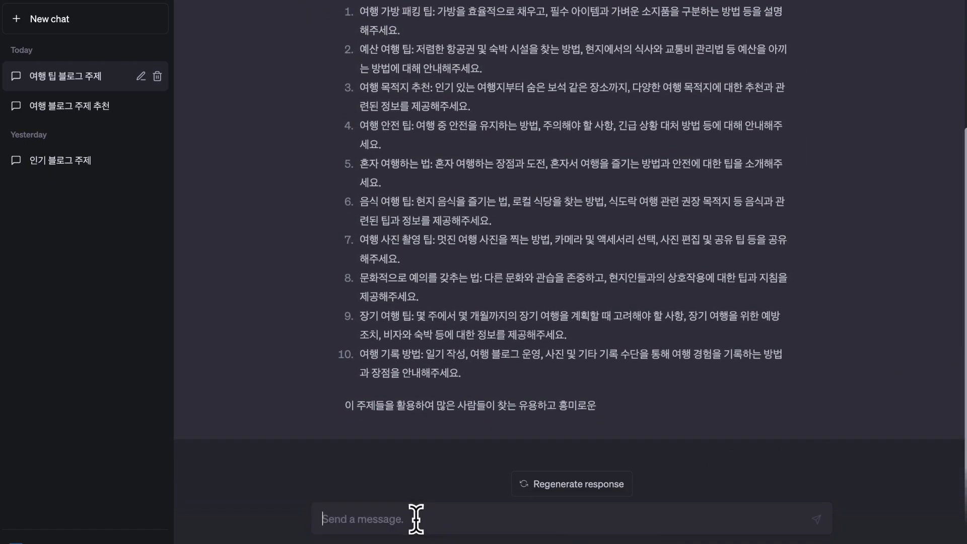
{"action": "type", "text": "최저가 항공권 구매 방법에 대한 블로그 글을 작성하려고 합니다. 숫자를 포함하고, 사람들이 클릭할만한 글 제목을 작성해주세요."}
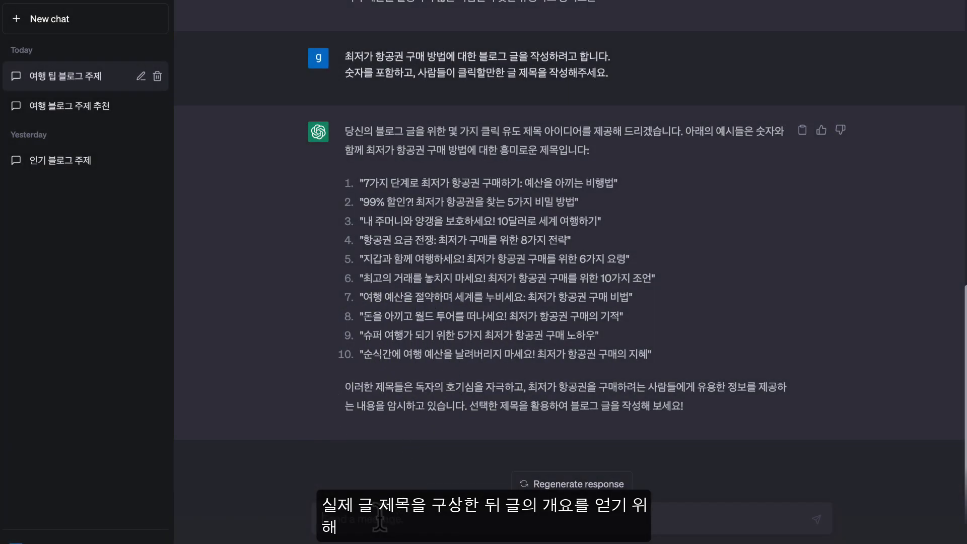
Paste and send the request for an outline of the 10-minute cheapest-airfare booking post
{"action": "type", "text": "10분 안에 최저가 항공권을 예약하는 방법에 대한 블로그 글을 작성하려고 합니다. 글의 개요를 구성해주세요."}
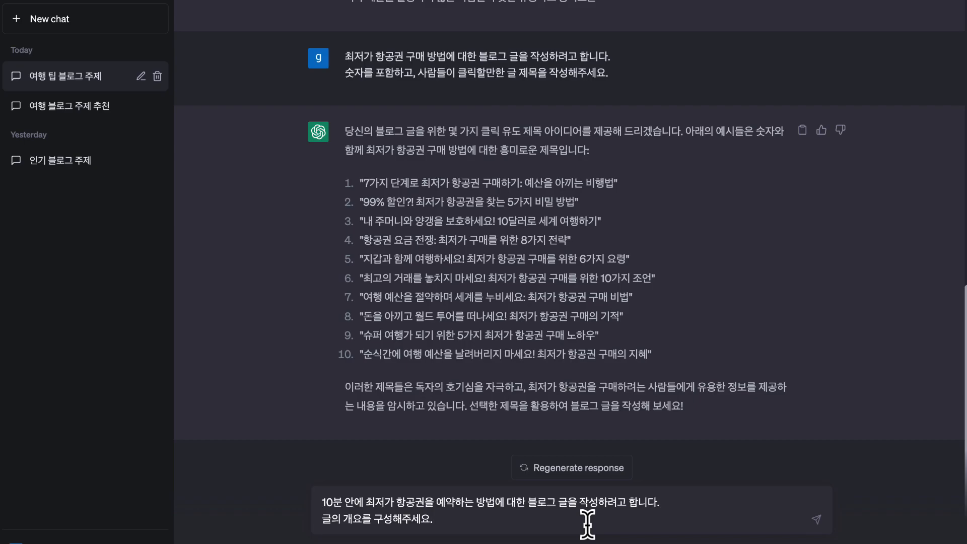
{"action": "key", "text": "Return"}
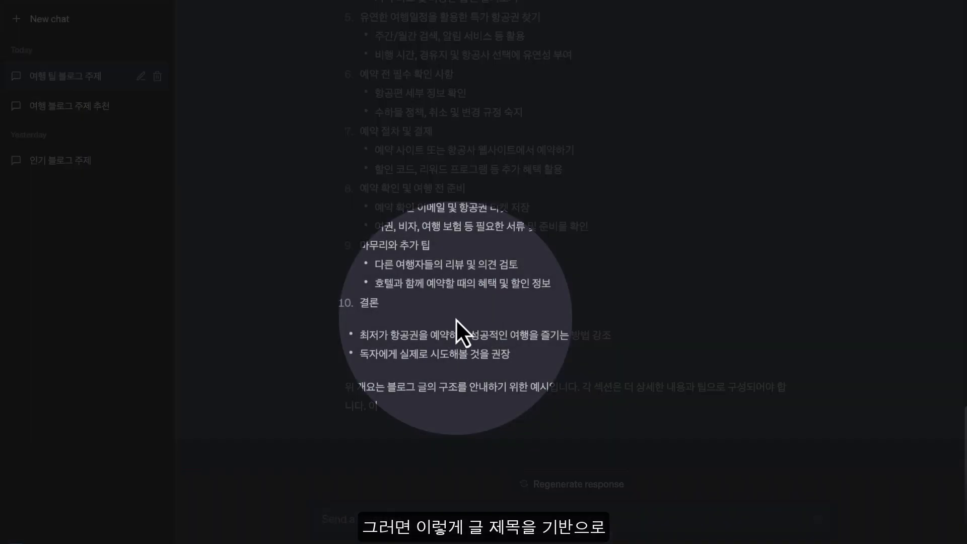
Scroll through ChatGPT's ten-section outline, from 서론 to 결론
{"action": "scroll", "coordinate": [455, 319], "scroll_direction": "up", "scroll_amount": 3}
{"action": "scroll", "coordinate": [455, 319], "scroll_direction": "up", "scroll_amount": 6}
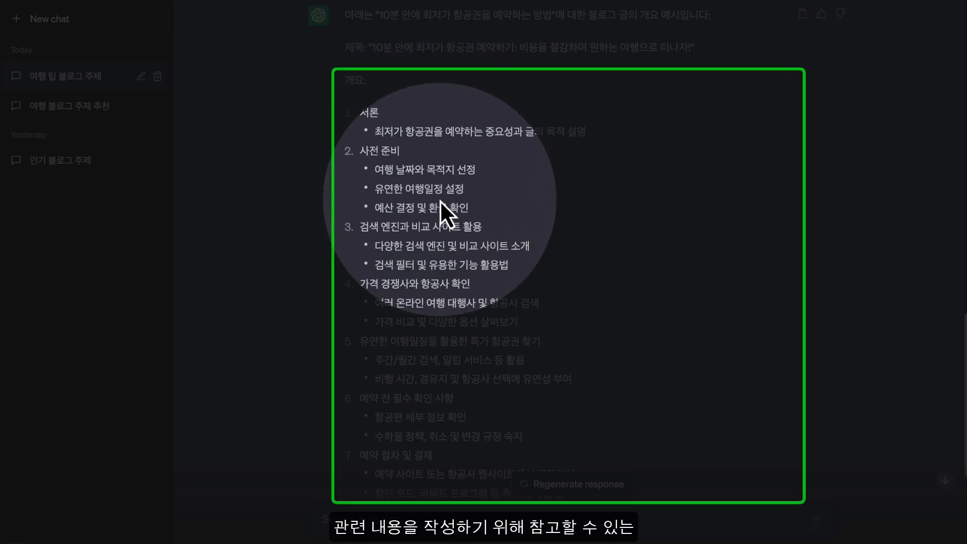
{"action": "scroll", "coordinate": [423, 291], "scroll_direction": "down", "scroll_amount": 3}
{"action": "scroll", "coordinate": [423, 291], "scroll_direction": "down", "scroll_amount": 3}
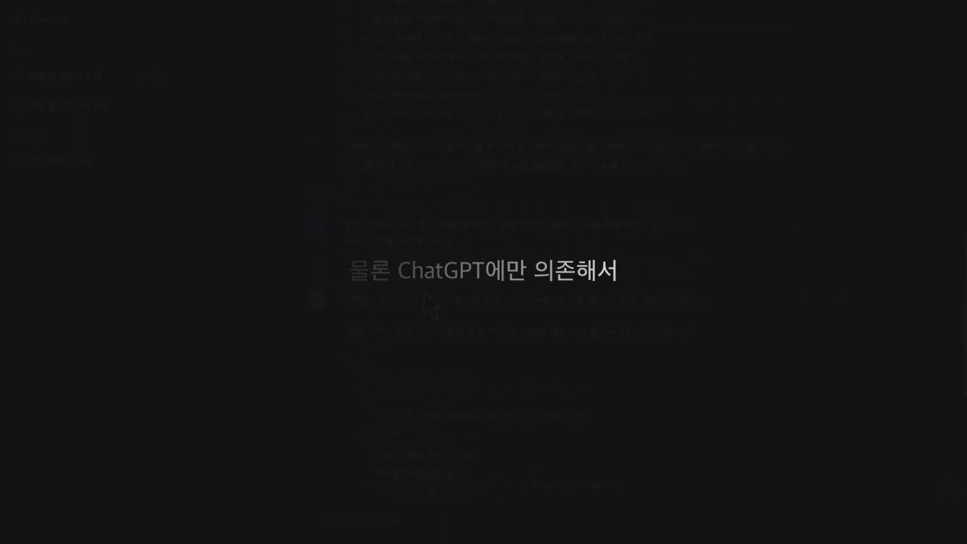
{"action": "scroll", "coordinate": [423, 291], "scroll_direction": "down", "scroll_amount": 5}
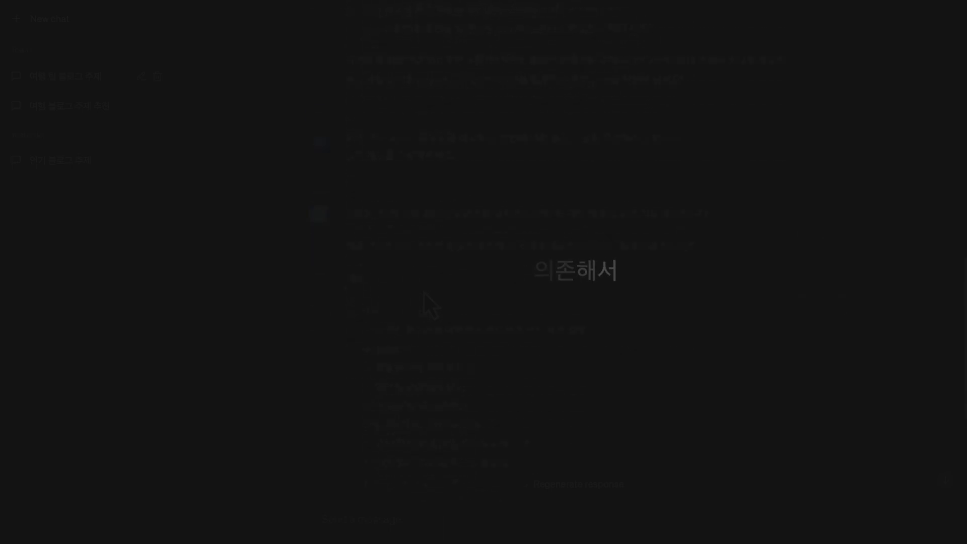
{"action": "scroll", "coordinate": [423, 291], "scroll_direction": "down", "scroll_amount": 2}
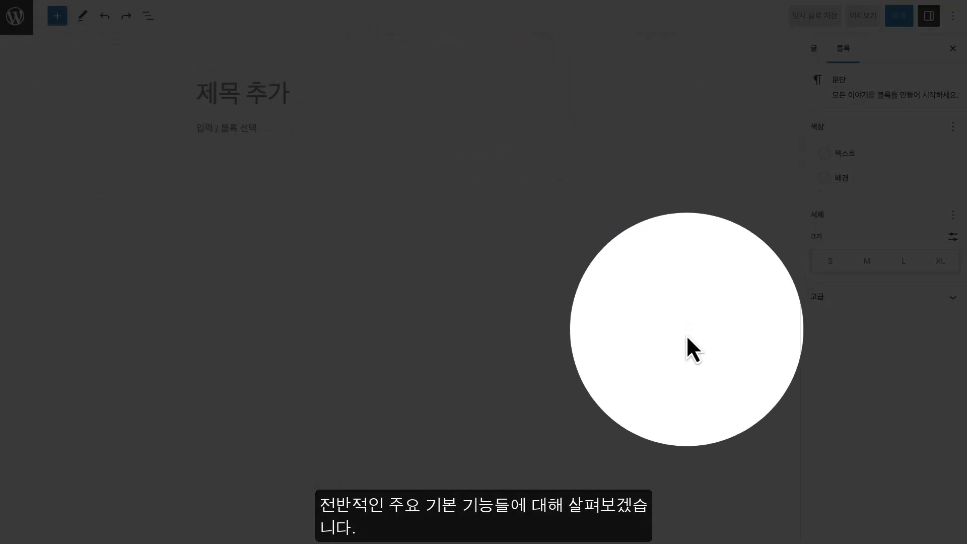
Title the post 10분 안에 최저가 항공권을 예약하는 방법 and paste in the three intro paragraphs
{"action": "left_click", "coordinate": [252, 99]}
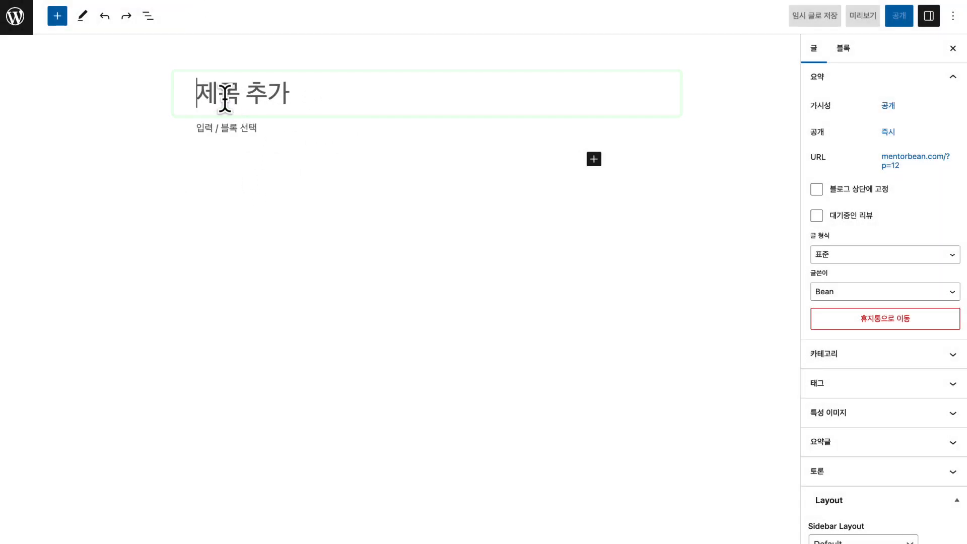
{"action": "type", "text": "10분 안에 최저가 항공권을 예약하는 방법"}
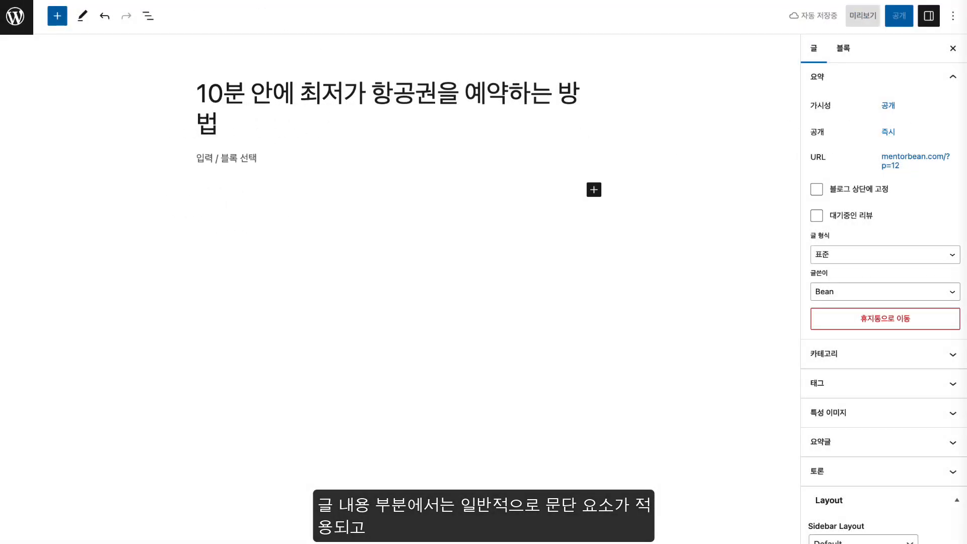
{"action": "left_click", "coordinate": [233, 157]}
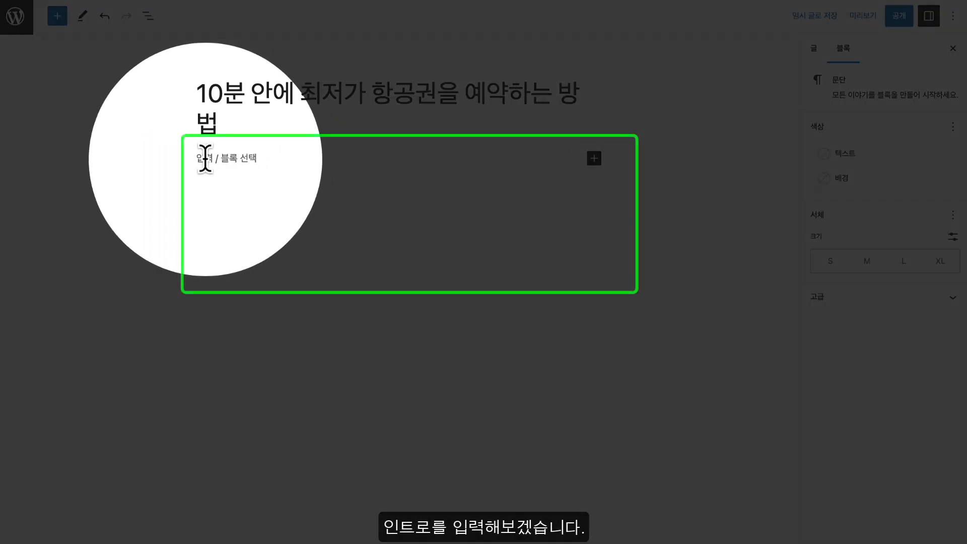
{"action": "key", "text": "ctrl+v"}
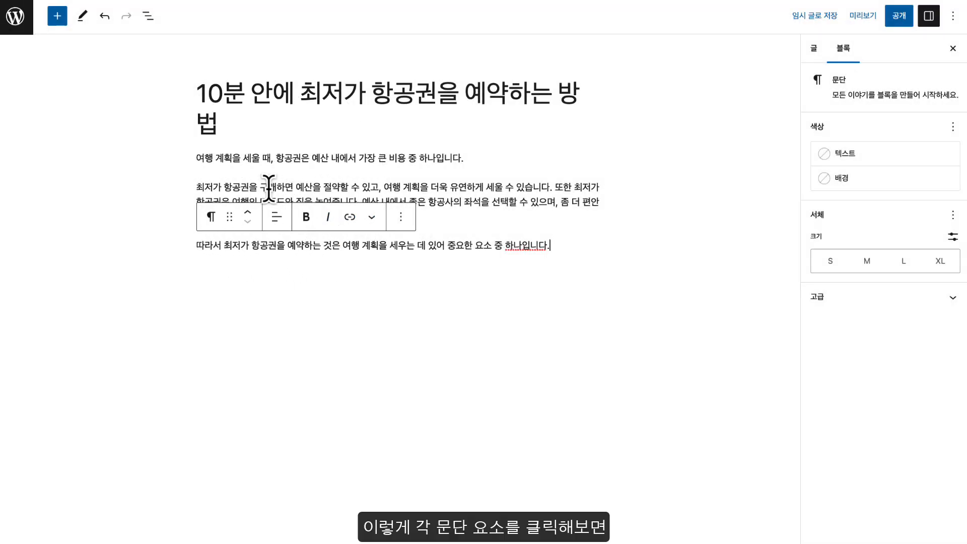
Select each of the three intro paragraph blocks in turn, ending on the first
{"action": "left_click", "coordinate": [267, 156]}
{"action": "left_click", "coordinate": [268, 206]}
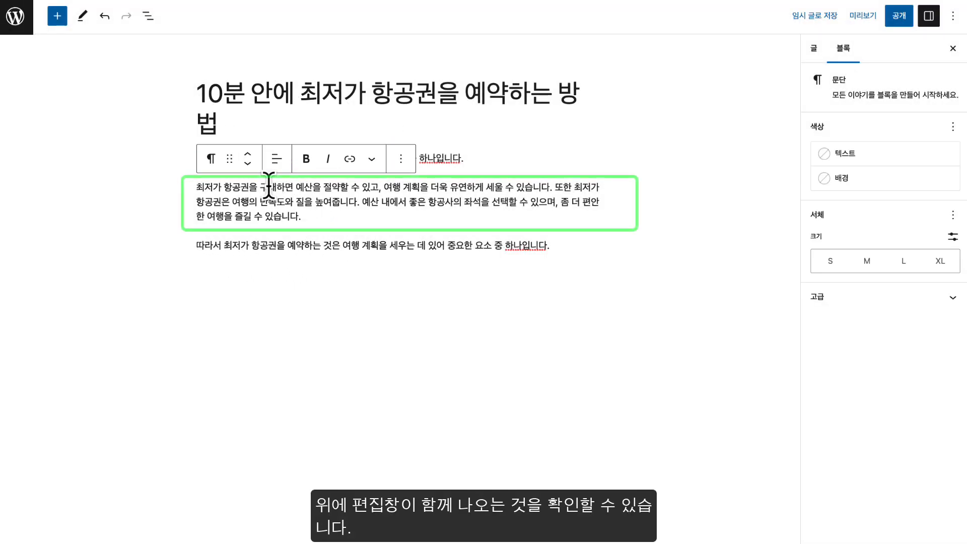
{"action": "left_click", "coordinate": [276, 242]}
{"action": "left_click", "coordinate": [271, 156]}
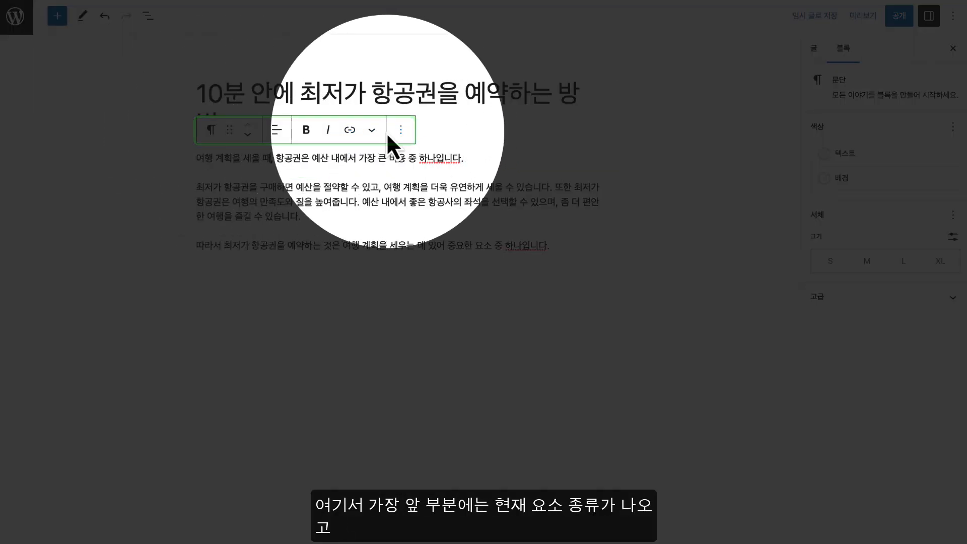
{"action": "left_click", "coordinate": [211, 130]}
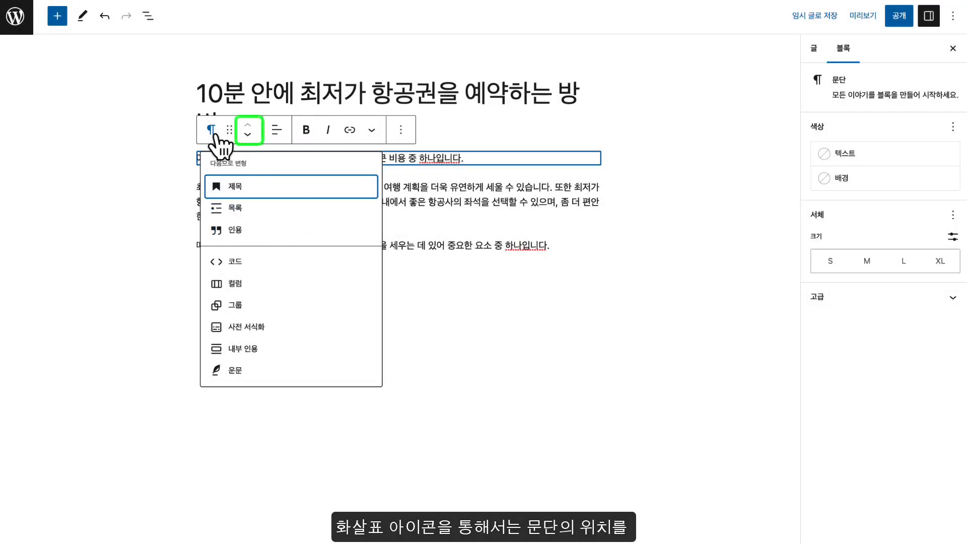
{"action": "left_click", "coordinate": [214, 133]}
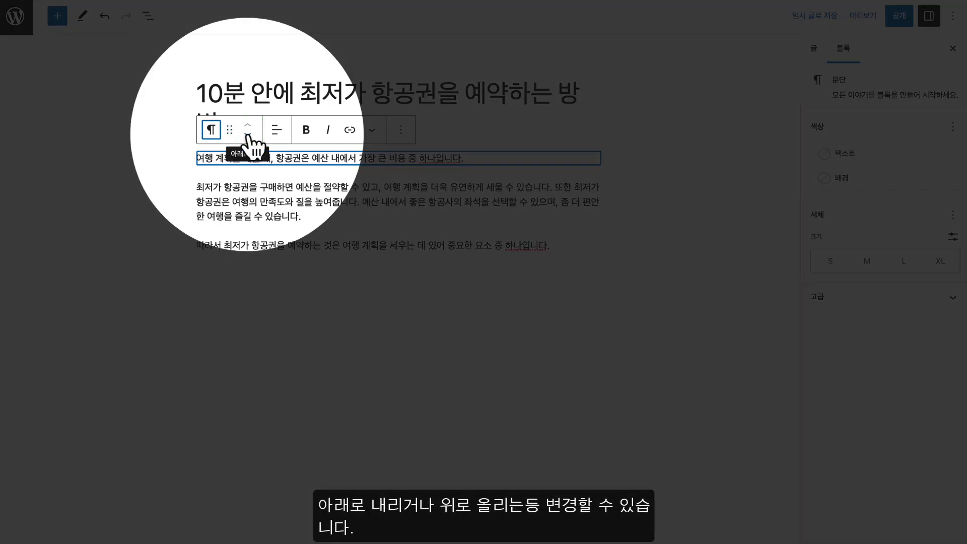
{"action": "left_click", "coordinate": [247, 135]}
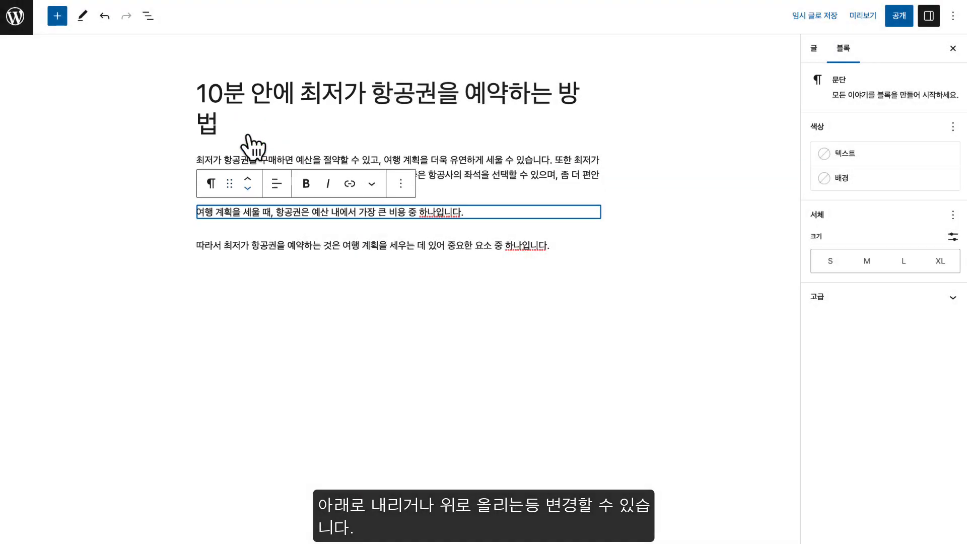
{"action": "left_click", "coordinate": [247, 179]}
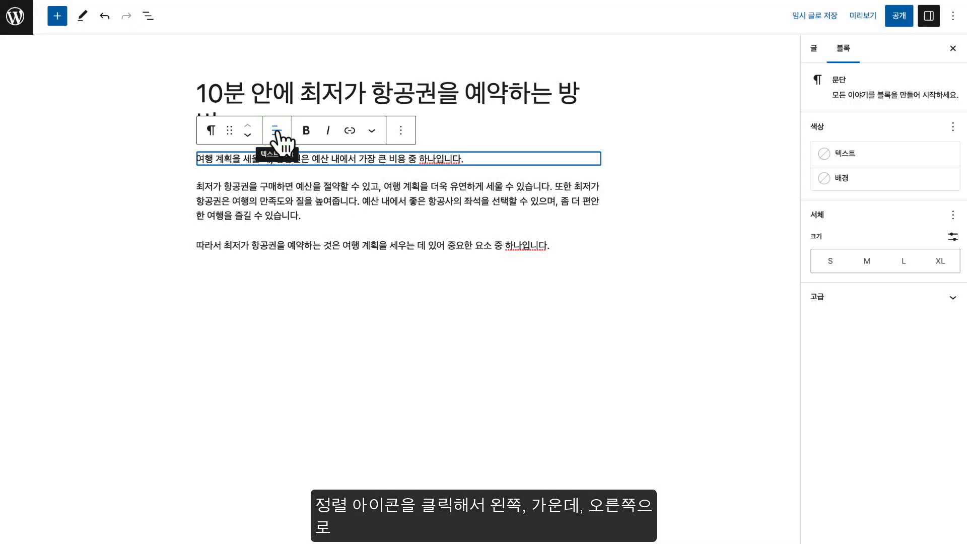
{"action": "left_click", "coordinate": [277, 132]}
{"action": "left_click", "coordinate": [305, 190]}
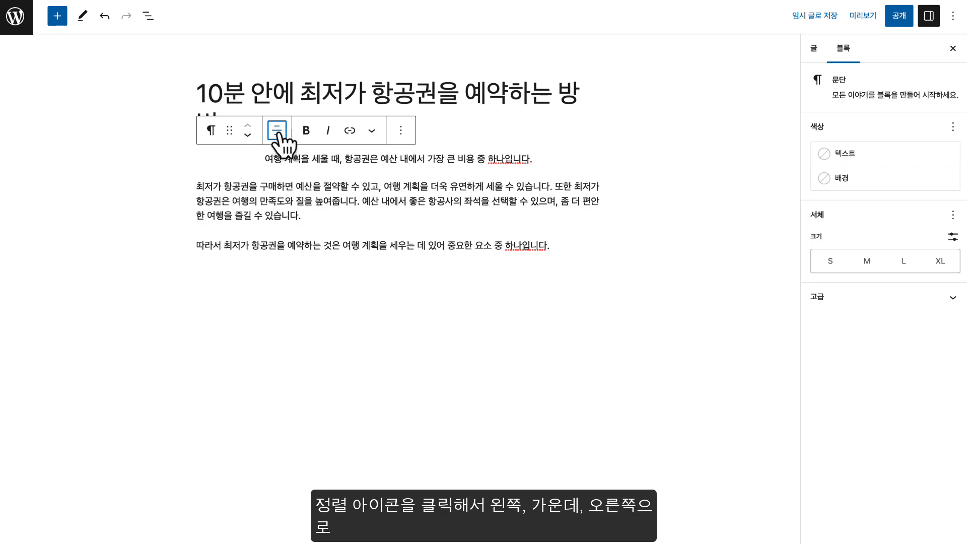
{"action": "left_click", "coordinate": [279, 132]}
{"action": "left_click", "coordinate": [310, 210]}
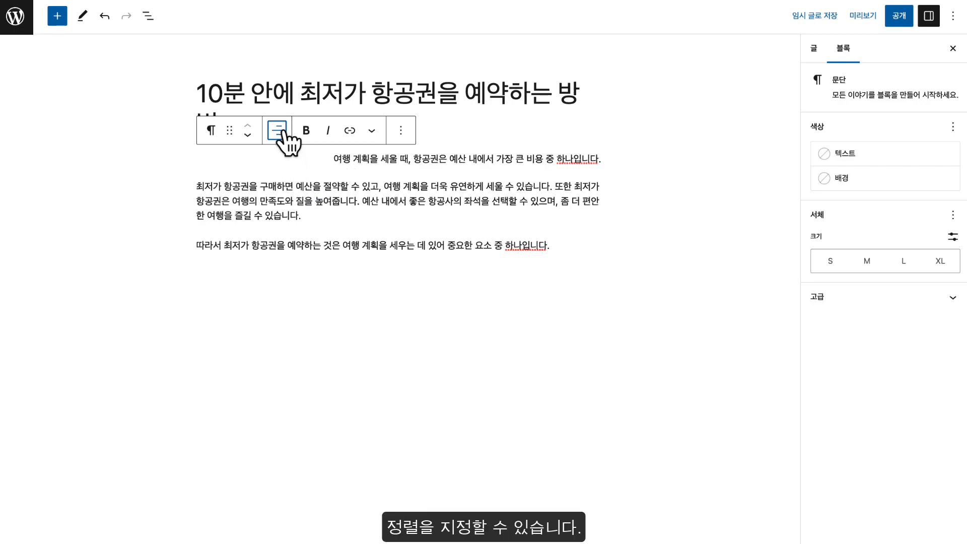
{"action": "left_click", "coordinate": [282, 132]}
{"action": "left_click", "coordinate": [302, 168]}
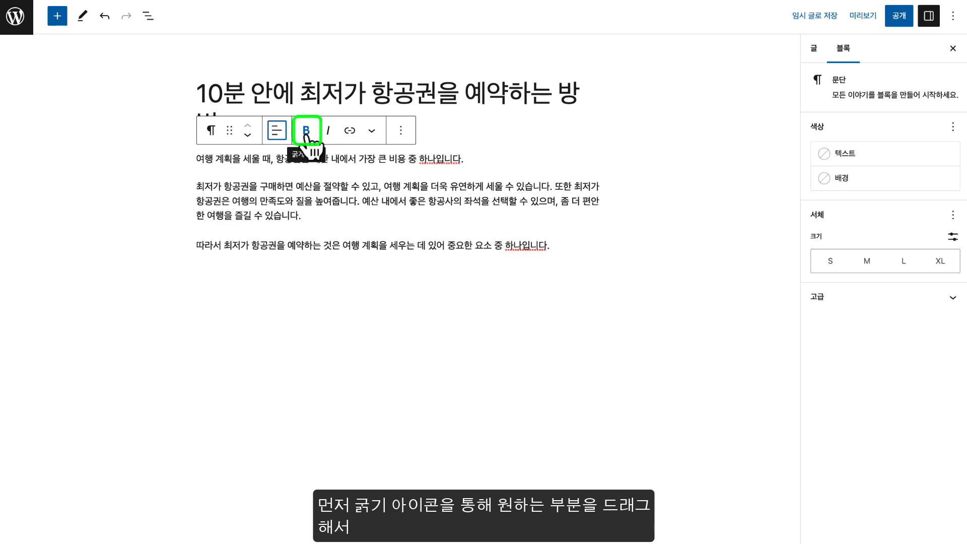
Bold the phrase 예산 내에서 가장 큰 비용 중 하나 in the first paragraph
{"action": "left_click_drag", "start_coordinate": [277, 159], "coordinate": [301, 159]}
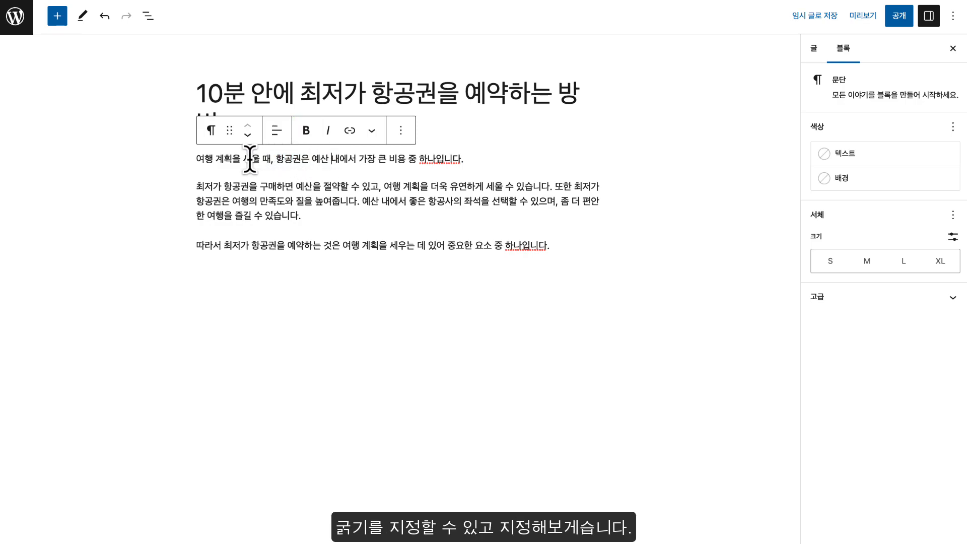
{"action": "left_click_drag", "start_coordinate": [308, 158], "coordinate": [362, 158]}
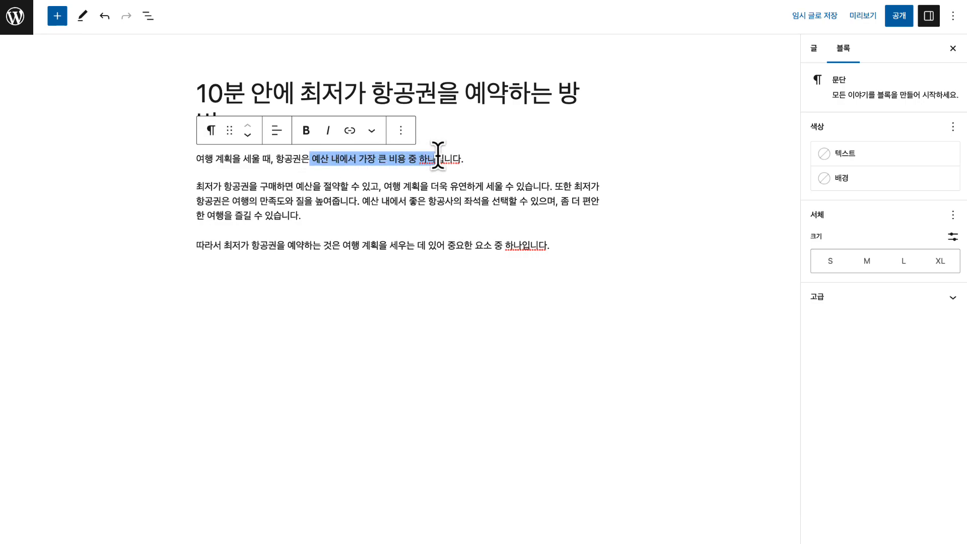
{"action": "left_click", "coordinate": [312, 135]}
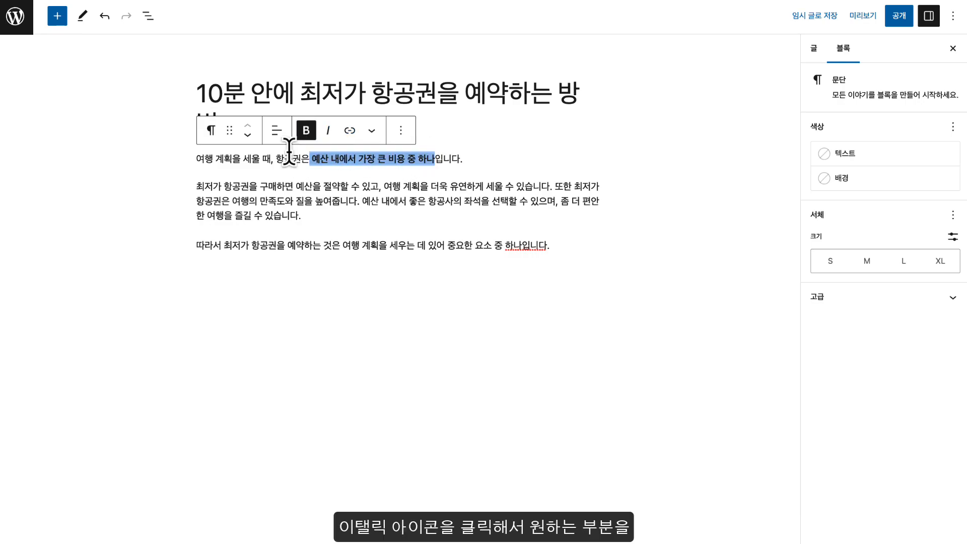
{"action": "left_click", "coordinate": [269, 161]}
Reselect the bold phrase and try Italic and Link, leaving neither applied
{"action": "left_click_drag", "start_coordinate": [312, 160], "coordinate": [435, 160]}
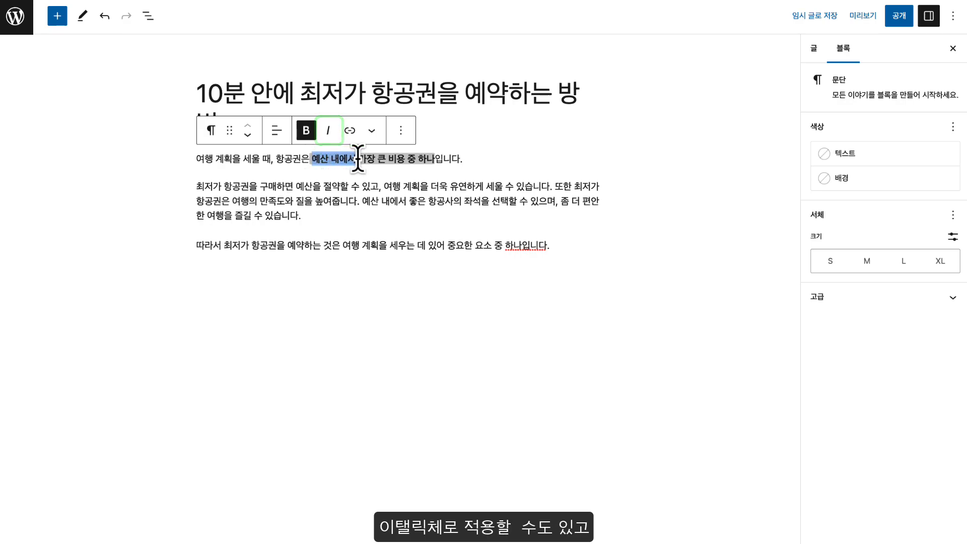
{"action": "left_click", "coordinate": [328, 133]}
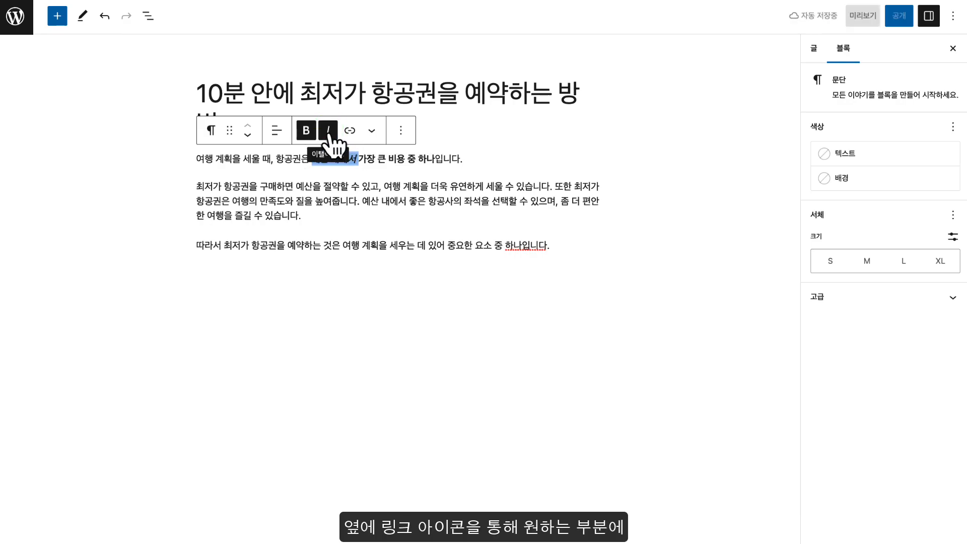
{"action": "left_click", "coordinate": [329, 132]}
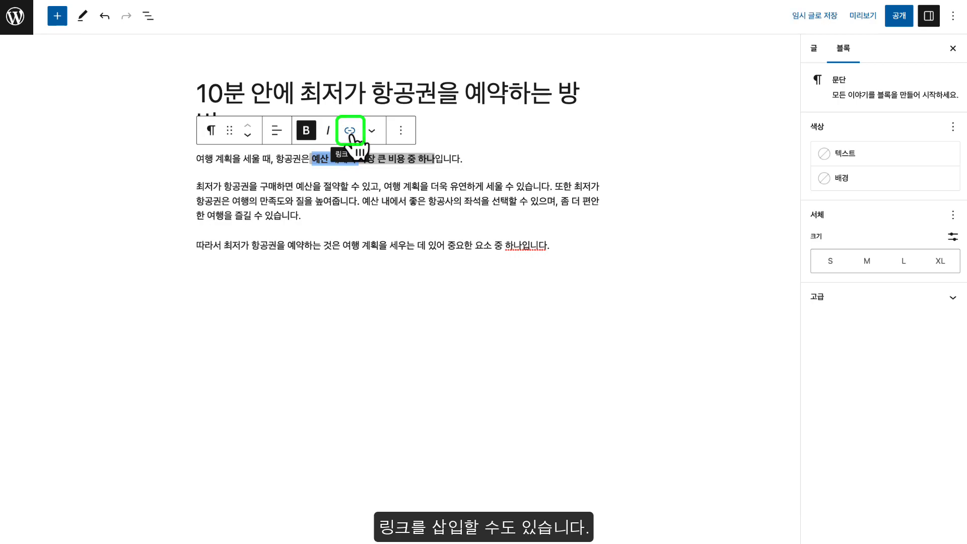
{"action": "left_click", "coordinate": [350, 133]}
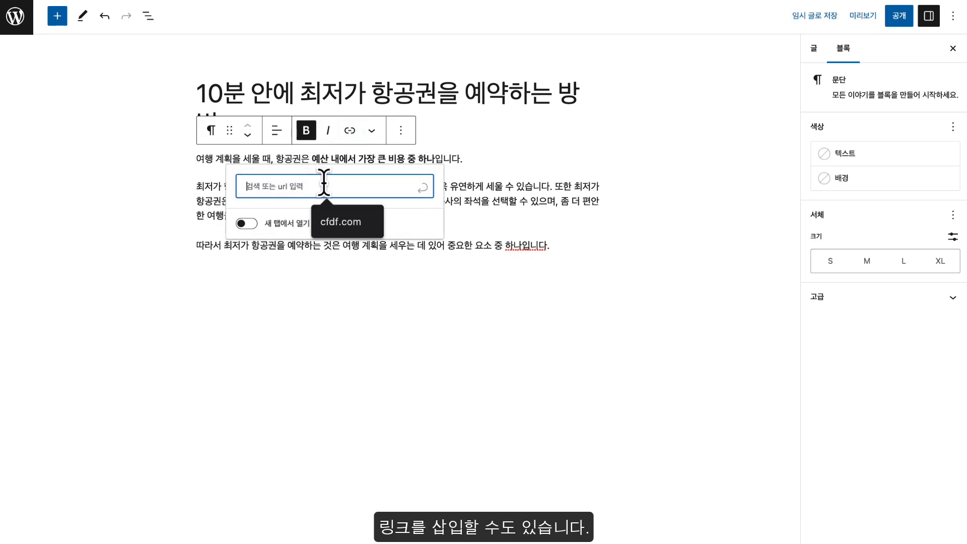
{"action": "left_click", "coordinate": [301, 155]}
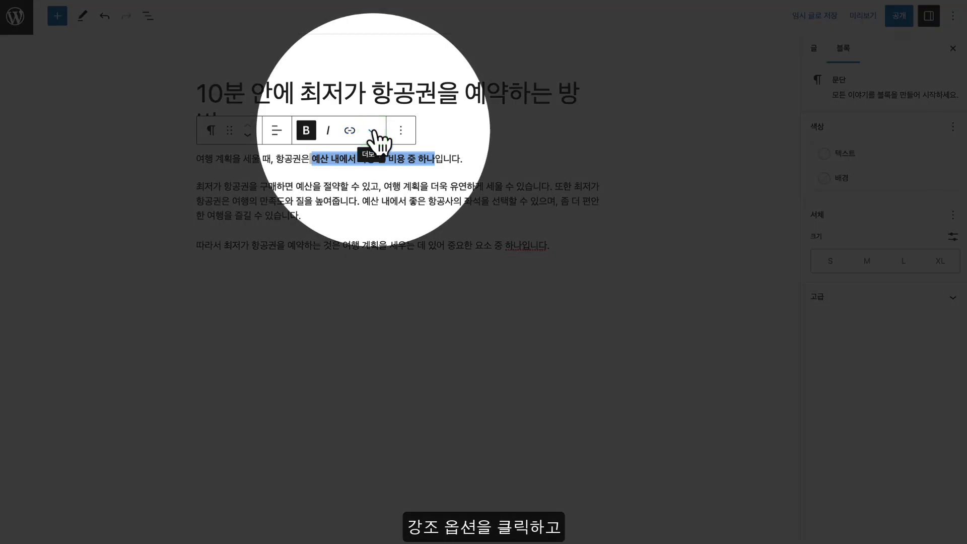
Open the phrase's highlight colour options and close them without applying a colour
{"action": "left_click", "coordinate": [372, 130]}
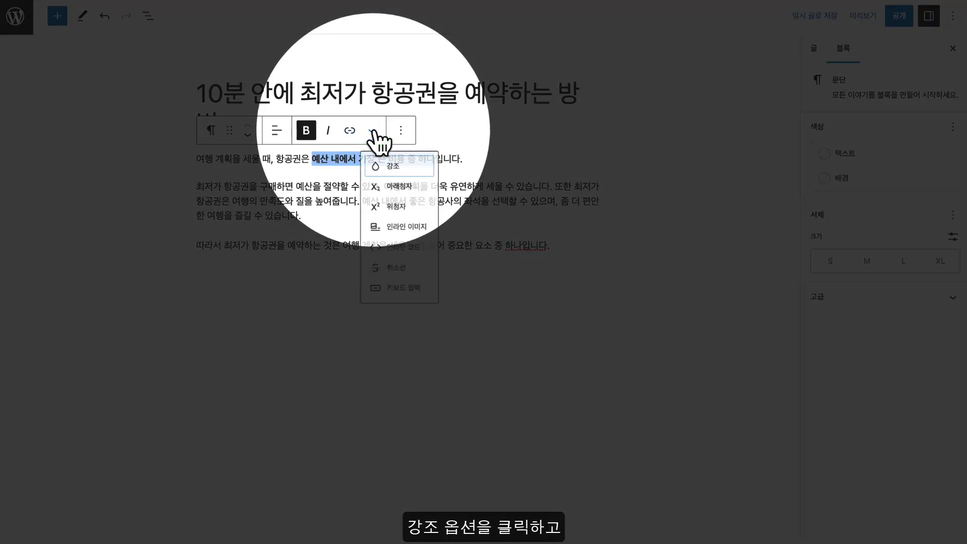
{"action": "left_click", "coordinate": [395, 168]}
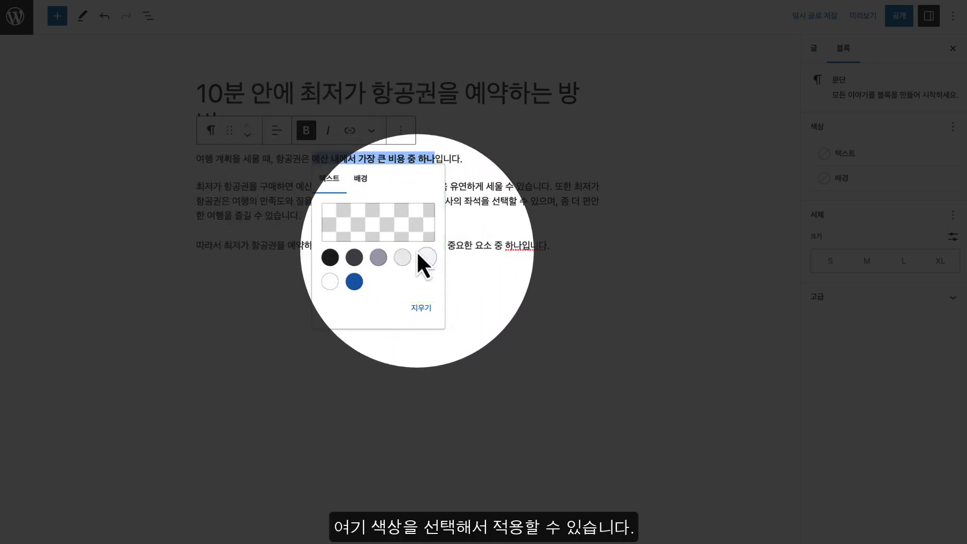
{"action": "left_click", "coordinate": [370, 234]}
{"action": "left_click", "coordinate": [375, 234]}
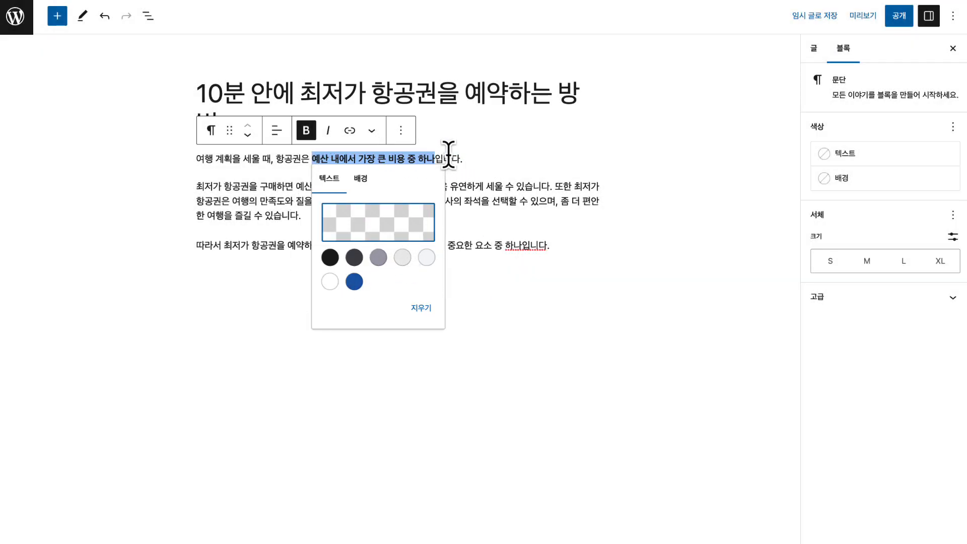
{"action": "left_click", "coordinate": [448, 154]}
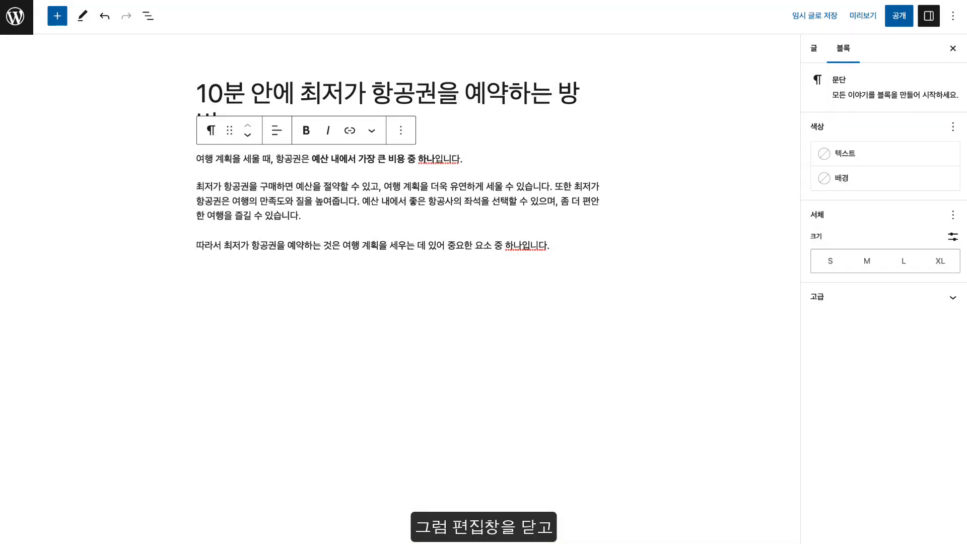
Add an empty block below the third intro paragraph and browse the full block library
{"action": "left_click", "coordinate": [398, 267]}
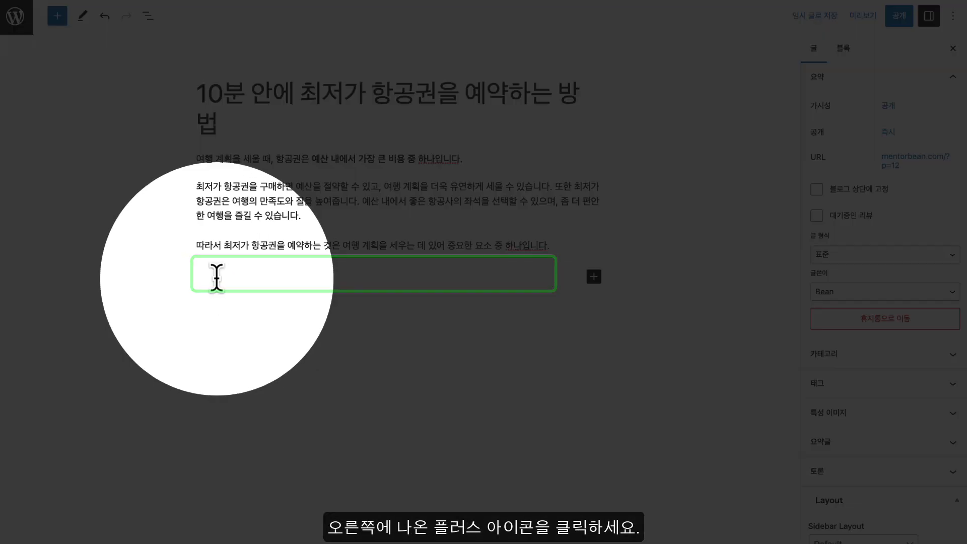
{"action": "left_click", "coordinate": [217, 276]}
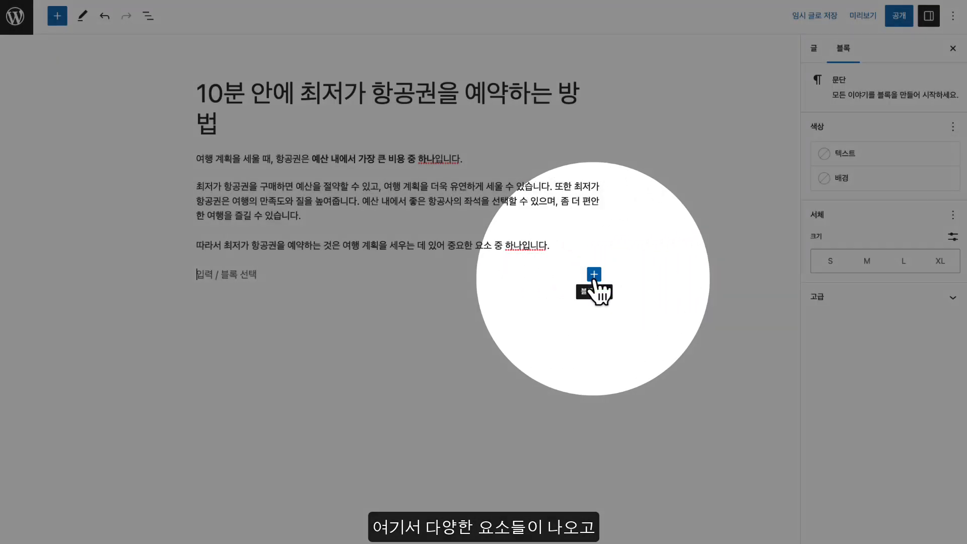
{"action": "left_click", "coordinate": [594, 274]}
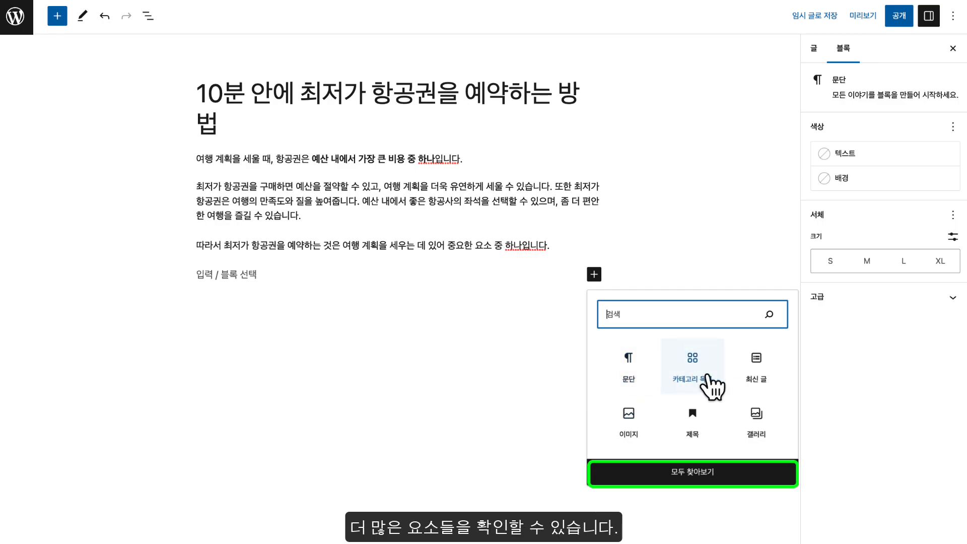
{"action": "left_click", "coordinate": [693, 476]}
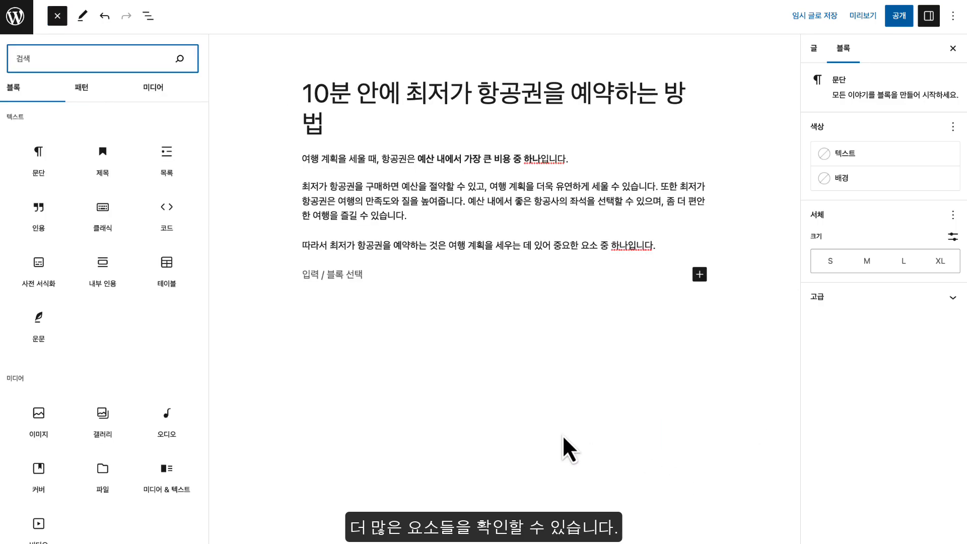
{"action": "scroll", "coordinate": [128, 214], "scroll_direction": "down", "scroll_amount": 2}
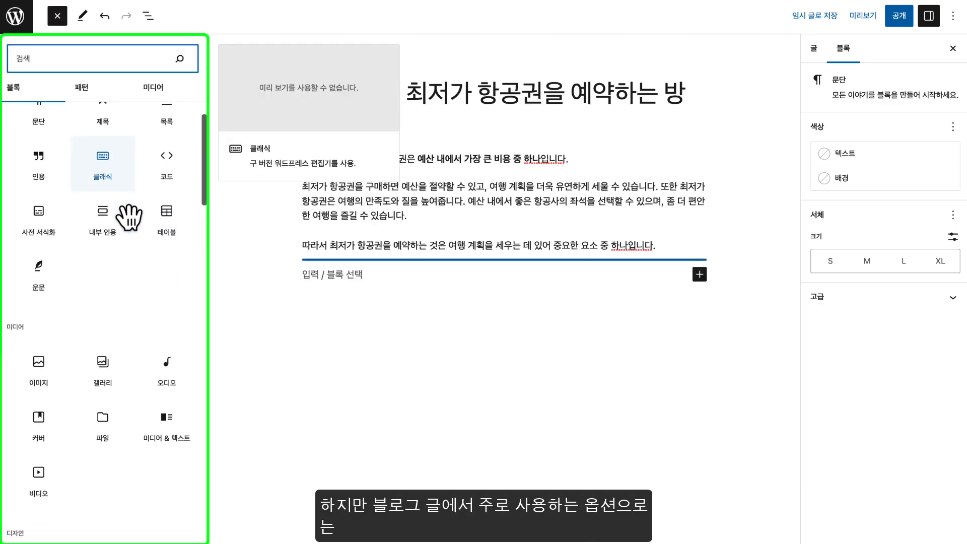
{"action": "scroll", "coordinate": [130, 217], "scroll_direction": "down", "scroll_amount": 7}
{"action": "scroll", "coordinate": [127, 218], "scroll_direction": "up", "scroll_amount": 6}
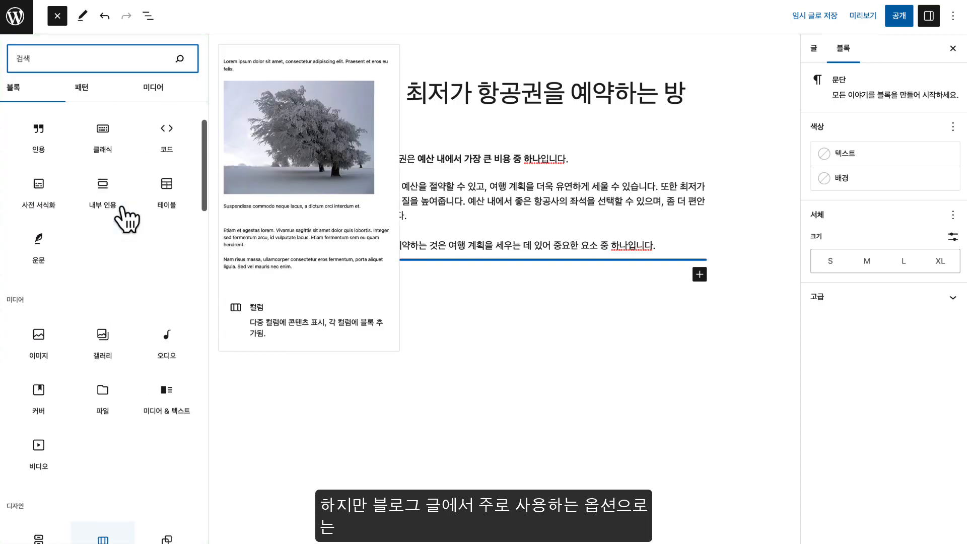
{"action": "scroll", "coordinate": [125, 218], "scroll_direction": "up", "scroll_amount": 2}
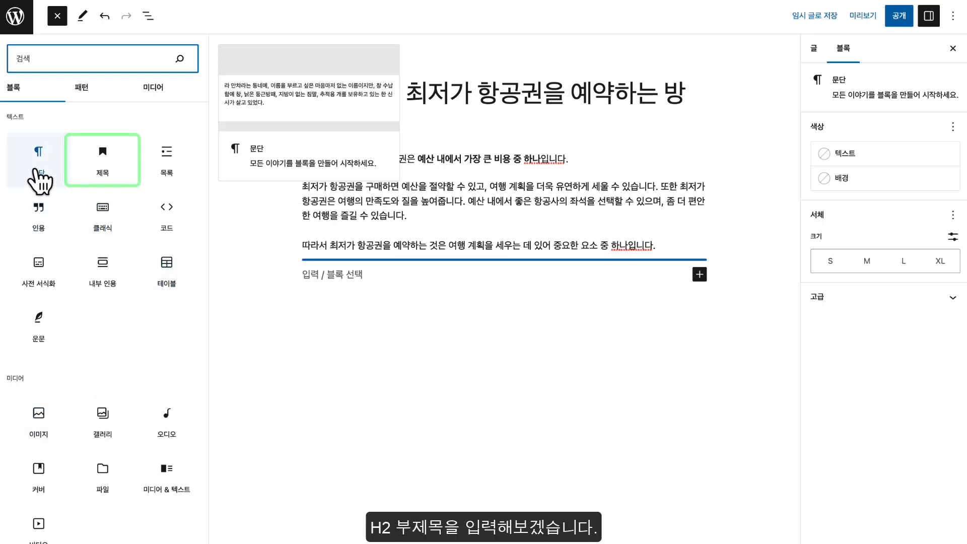
Insert a Heading block below the intro paragraphs and set it to level H2
{"action": "left_click", "coordinate": [110, 178]}
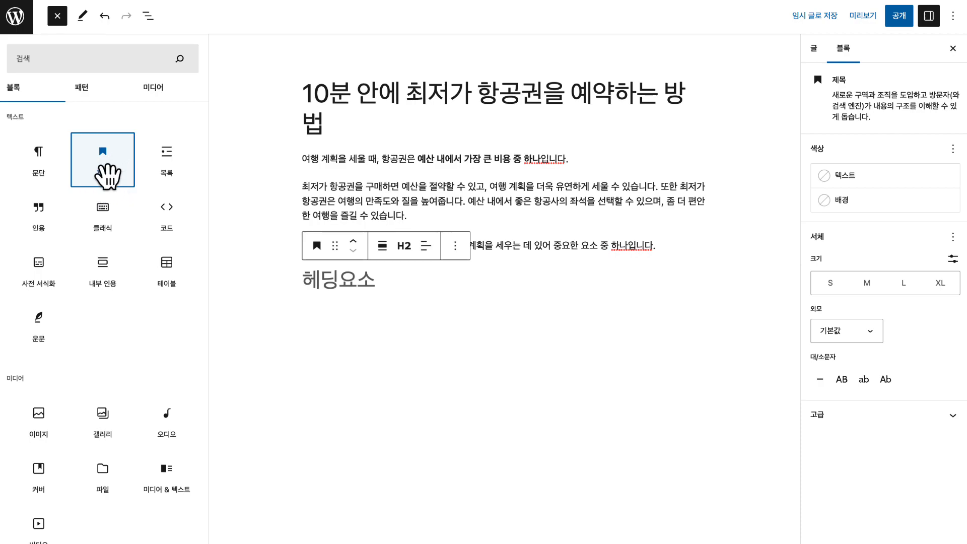
{"action": "left_click", "coordinate": [333, 284]}
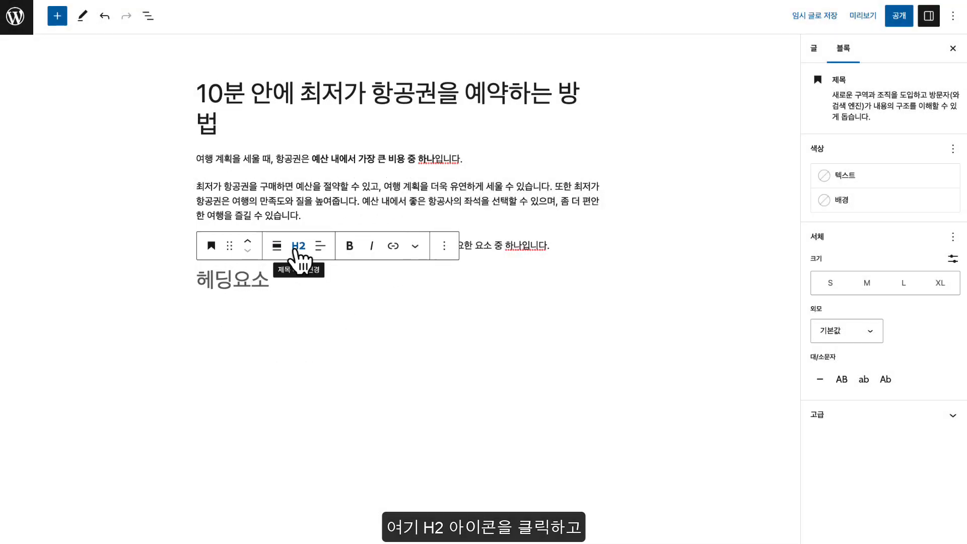
{"action": "left_click", "coordinate": [298, 250]}
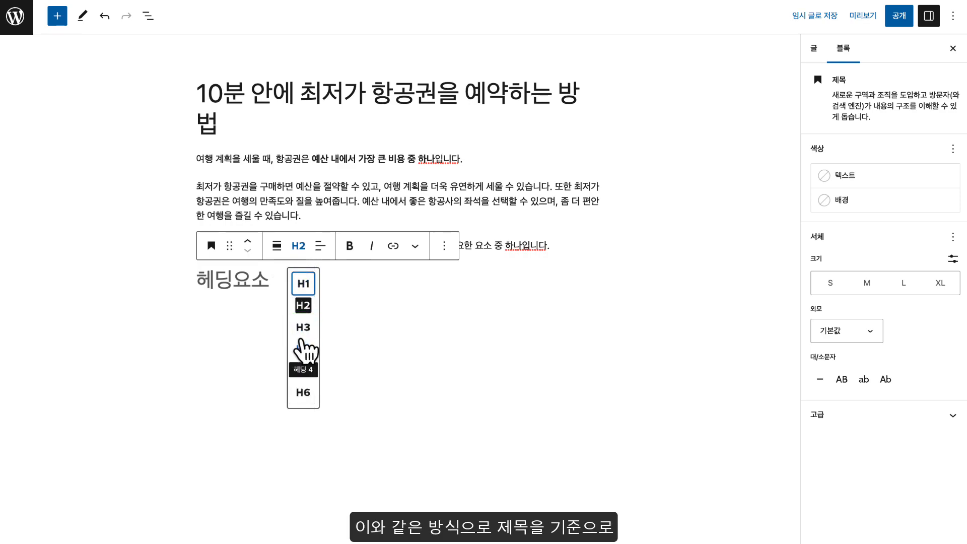
{"action": "left_click", "coordinate": [303, 328]}
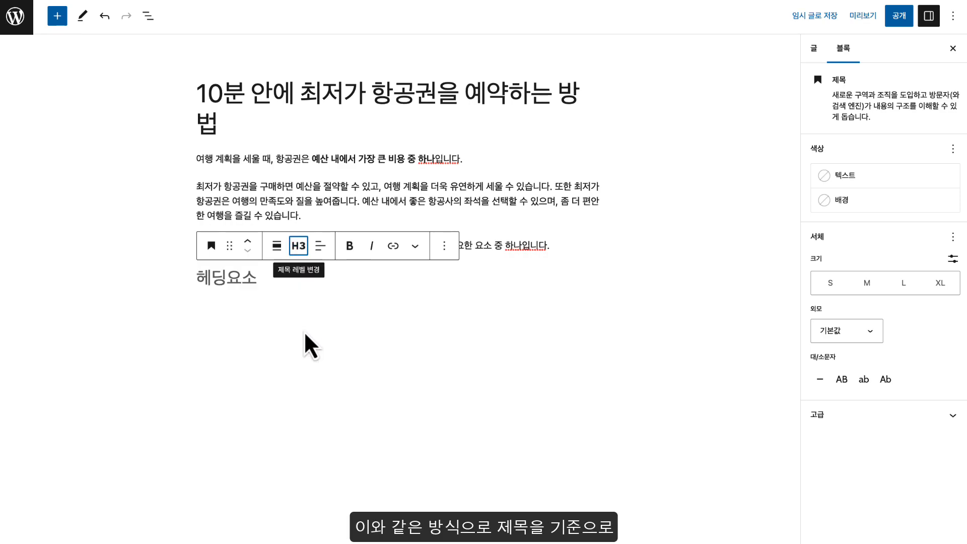
{"action": "left_click", "coordinate": [297, 251]}
{"action": "left_click", "coordinate": [304, 306]}
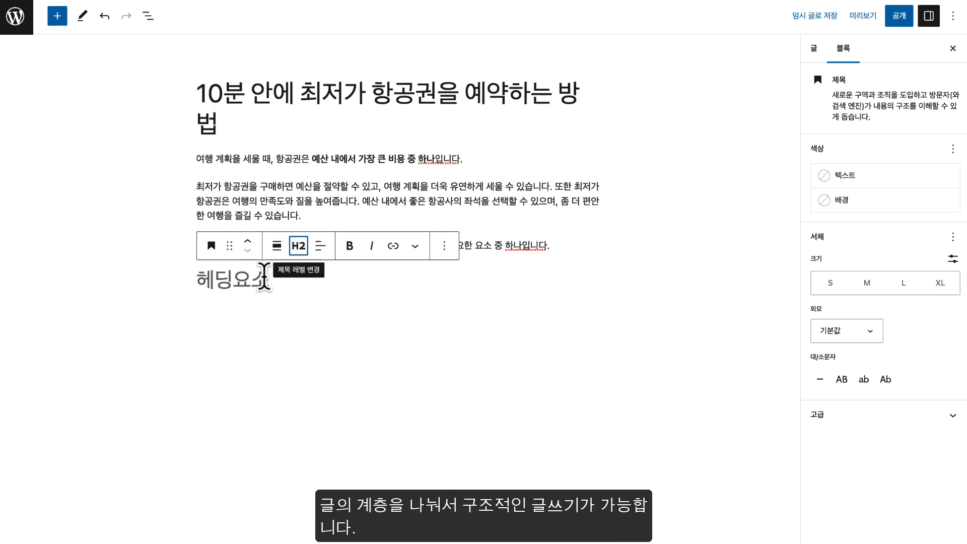
{"action": "left_click", "coordinate": [298, 249]}
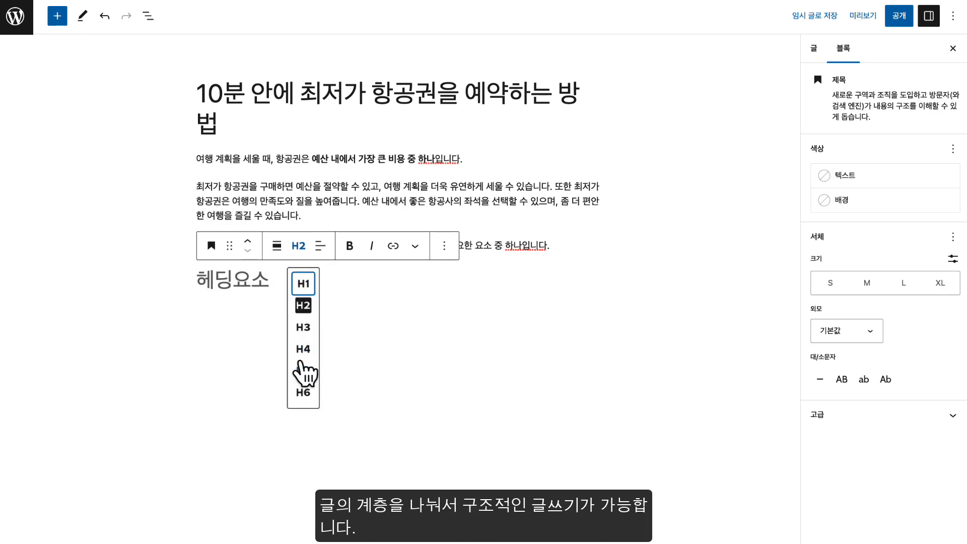
{"action": "left_click", "coordinate": [304, 308]}
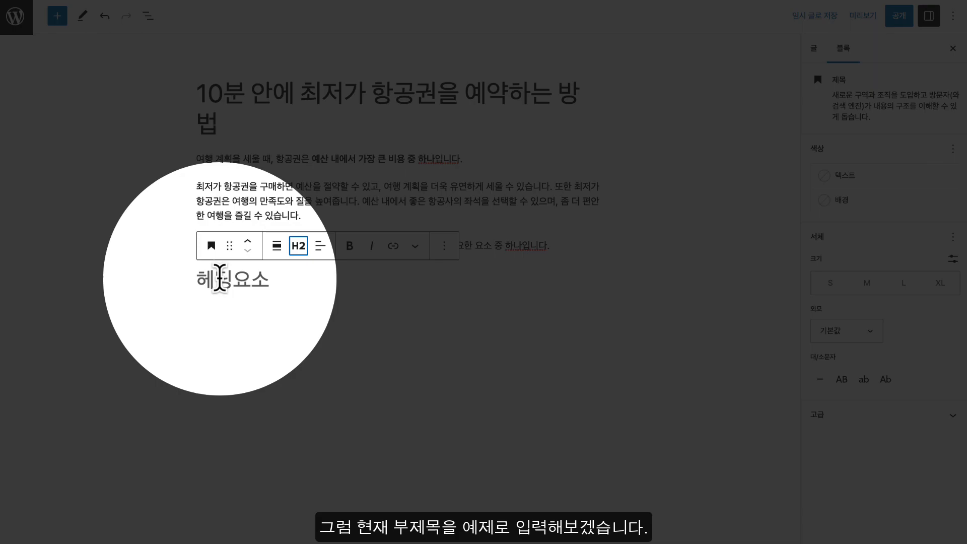
Make the heading read '1. 항공권 예약 전 준비 사항' and move below it
{"action": "left_click", "coordinate": [222, 279]}
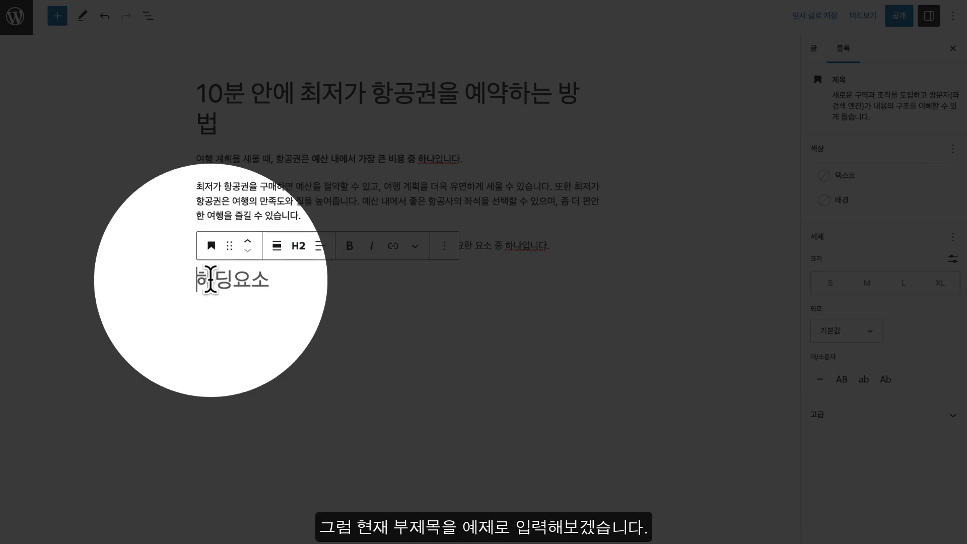
{"action": "type", "text": "항공권 예약 전 준비 사항"}
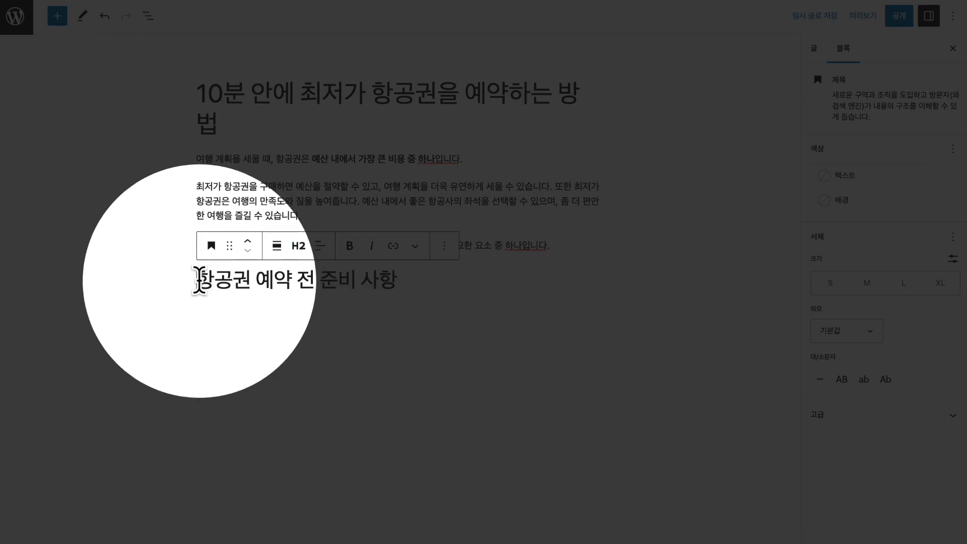
{"action": "left_click", "coordinate": [199, 280]}
{"action": "type", "text": "1."}
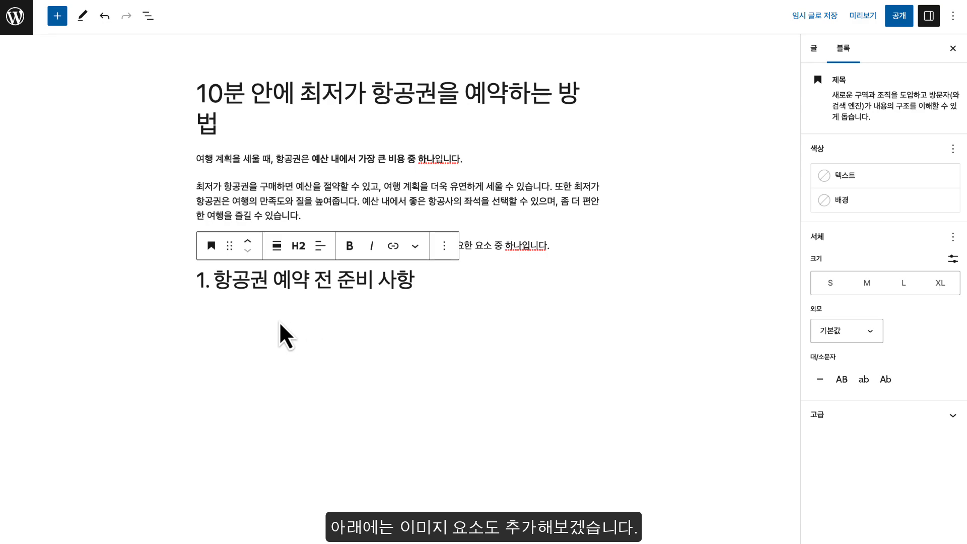
{"action": "left_click", "coordinate": [260, 321]}
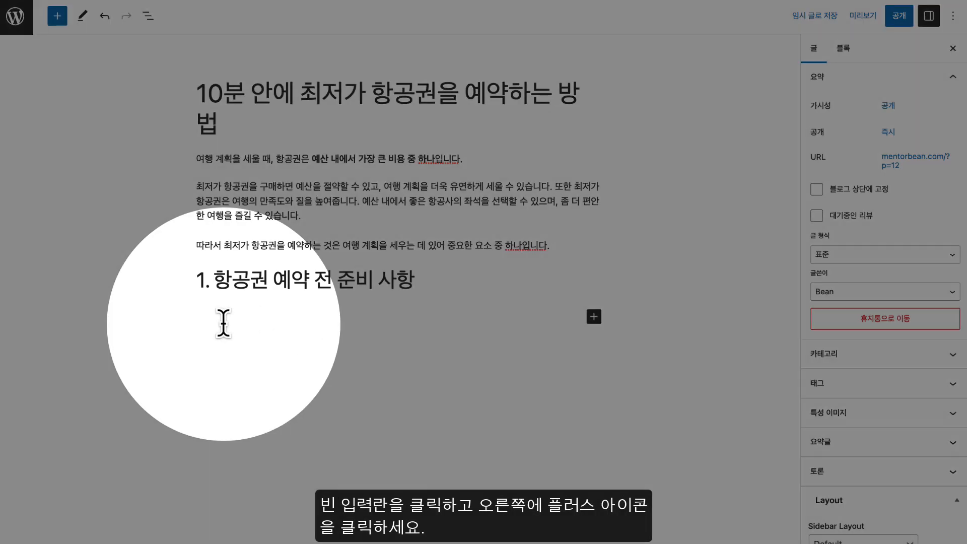
Insert an Image block under the heading using the airplane-wing photo flight_demo.jpg from the media library
{"action": "left_click", "coordinate": [226, 323]}
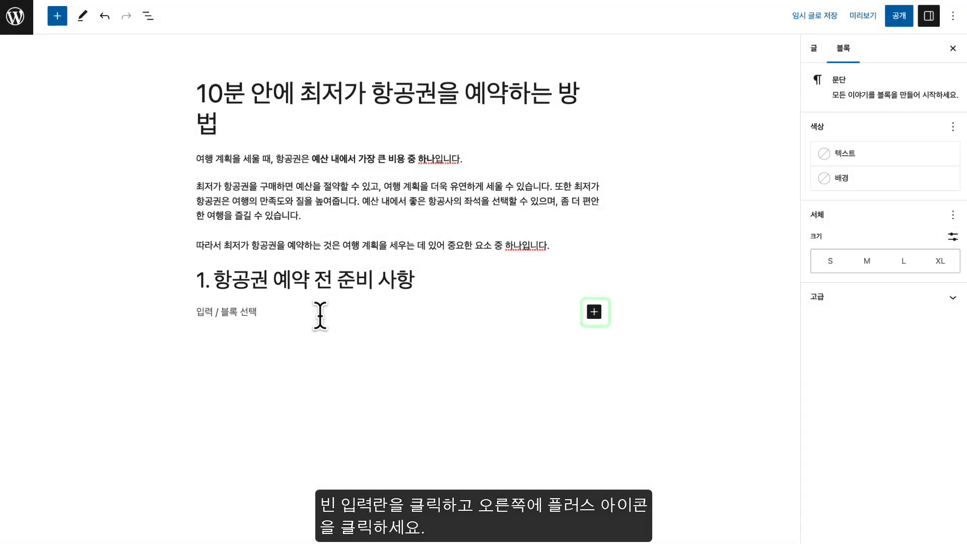
{"action": "left_click", "coordinate": [594, 312]}
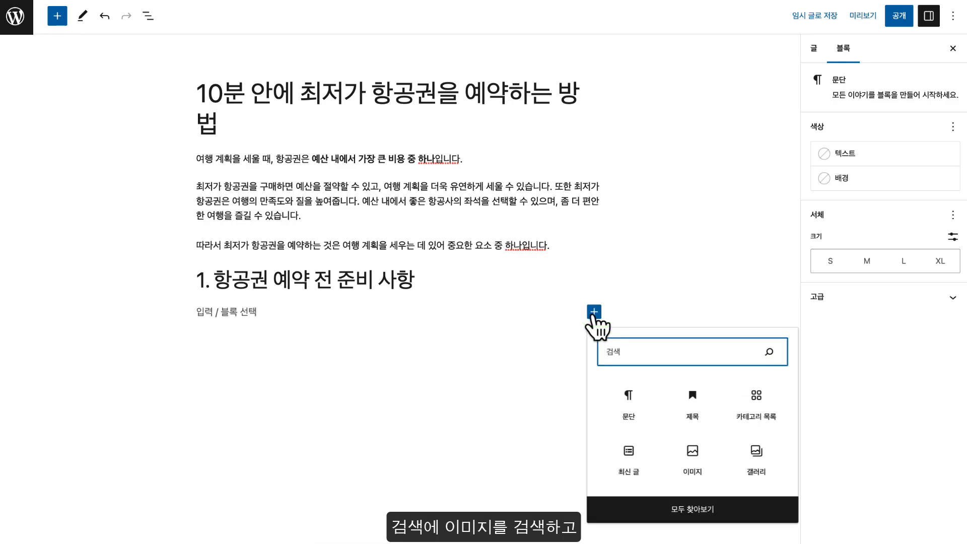
{"action": "type", "text": "dlalwl"}
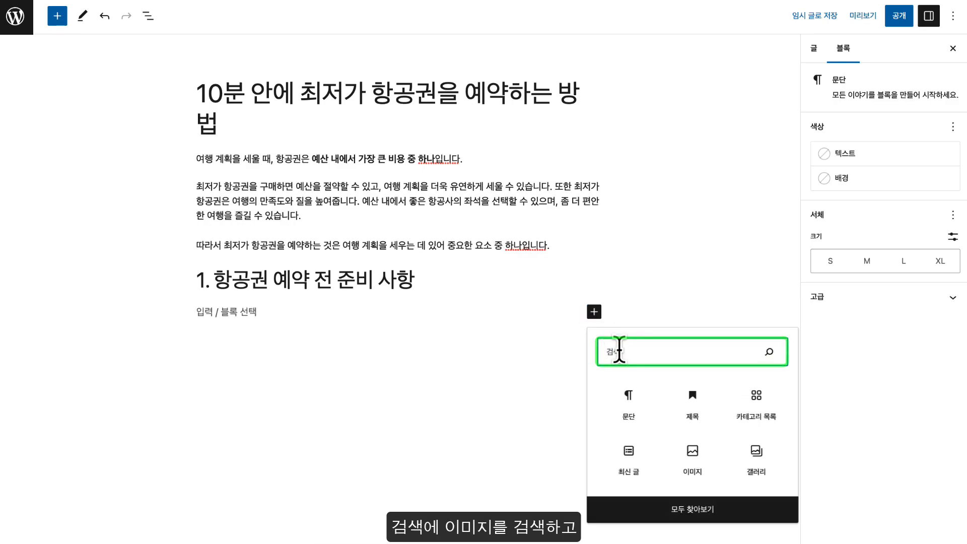
{"action": "type", "text": "이미지"}
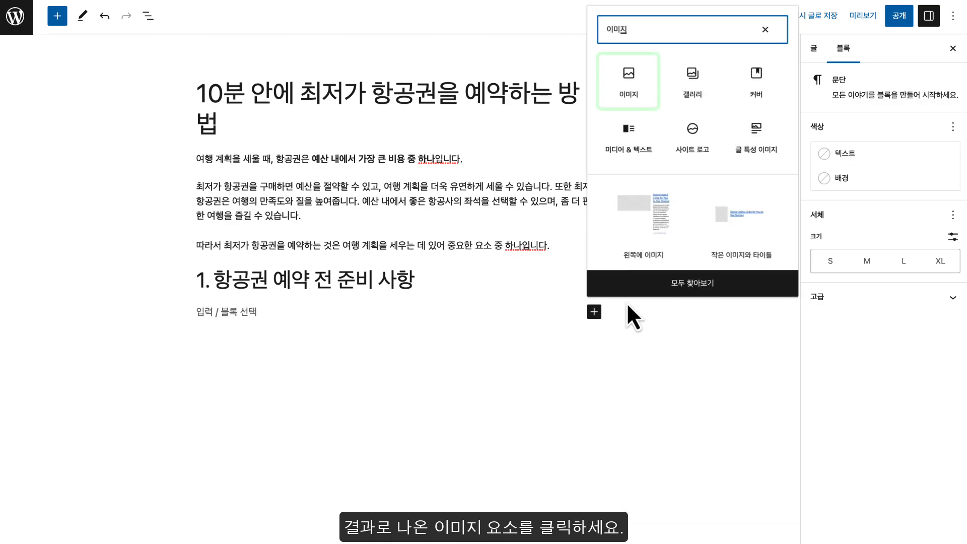
{"action": "left_click", "coordinate": [615, 71]}
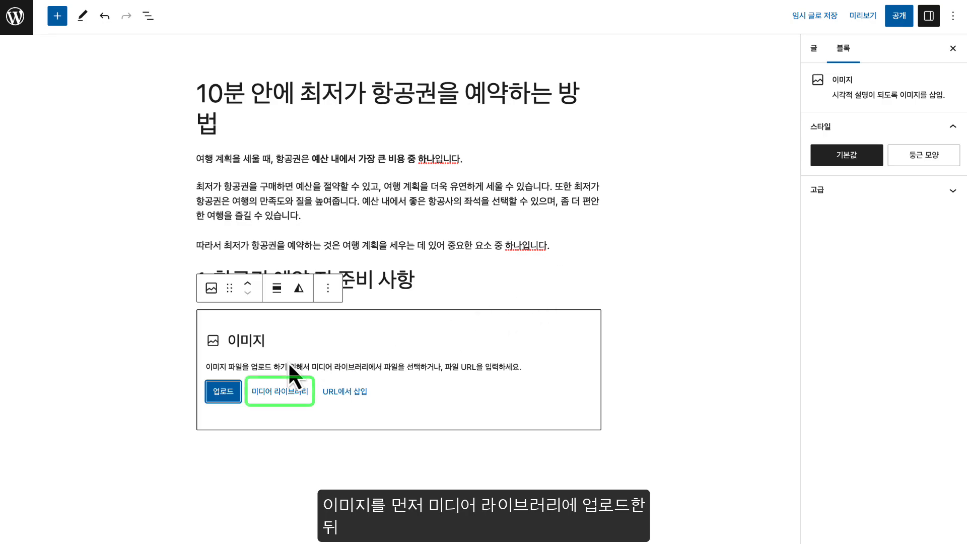
{"action": "left_click", "coordinate": [288, 391]}
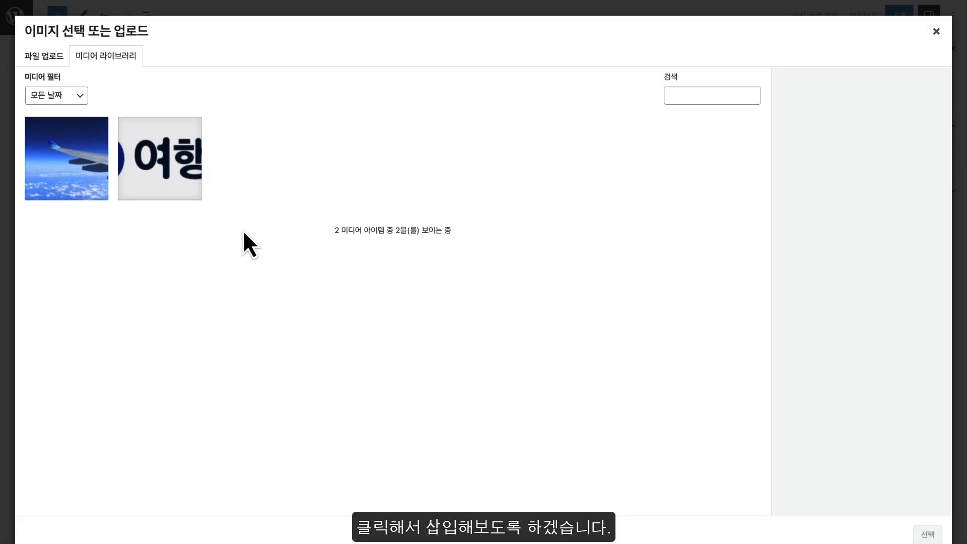
{"action": "left_click", "coordinate": [72, 173]}
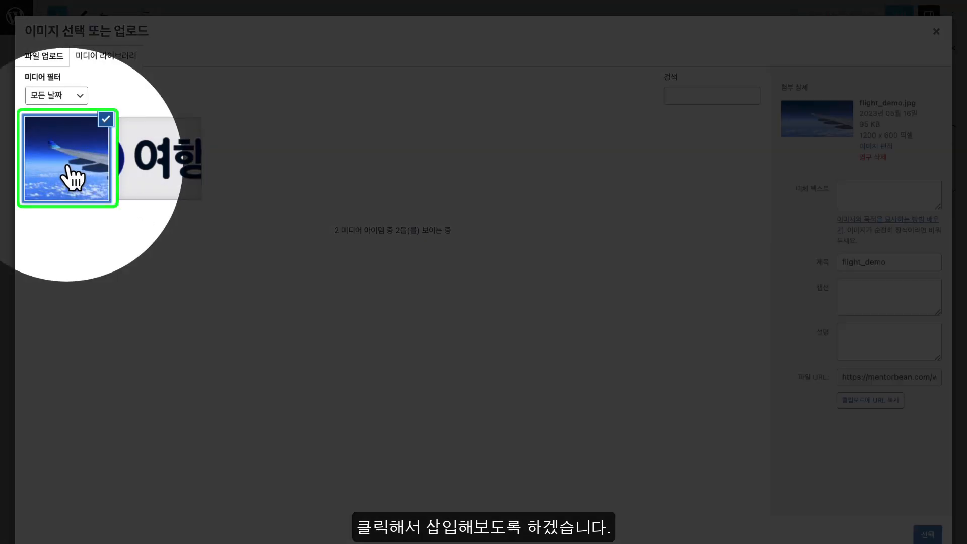
{"action": "left_click", "coordinate": [927, 534]}
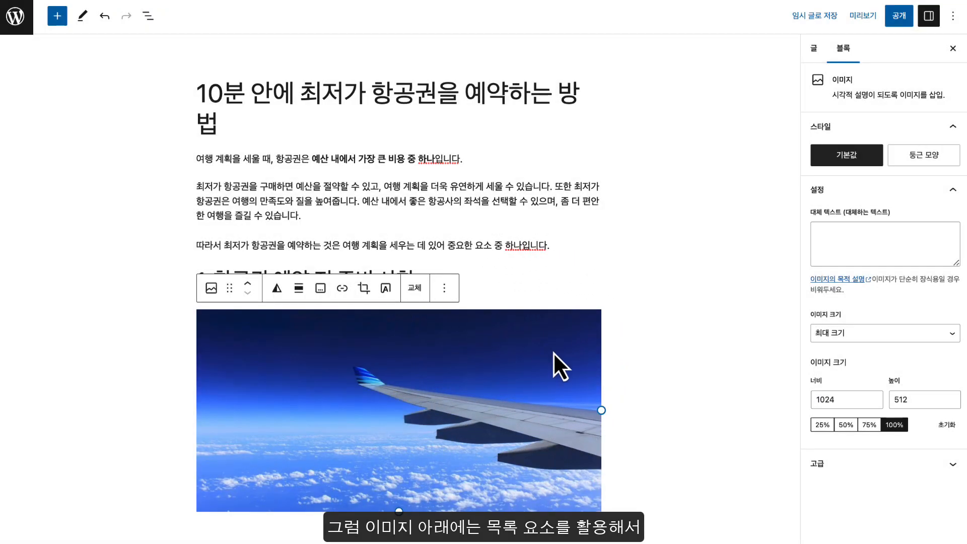
{"action": "left_click", "coordinate": [625, 362]}
Insert a List block below the wing photo by searching 목록
{"action": "scroll", "coordinate": [645, 393], "scroll_direction": "down", "scroll_amount": 1}
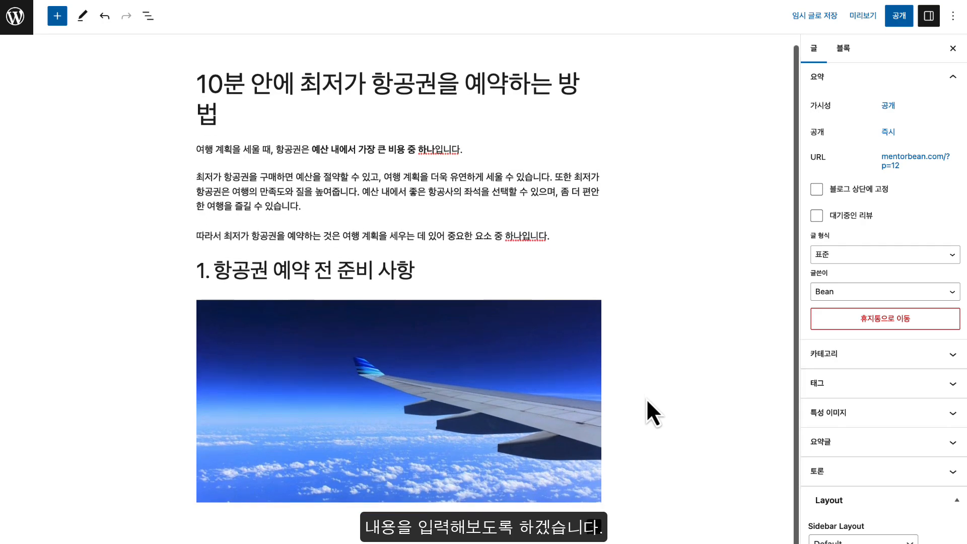
{"action": "left_click", "coordinate": [366, 528]}
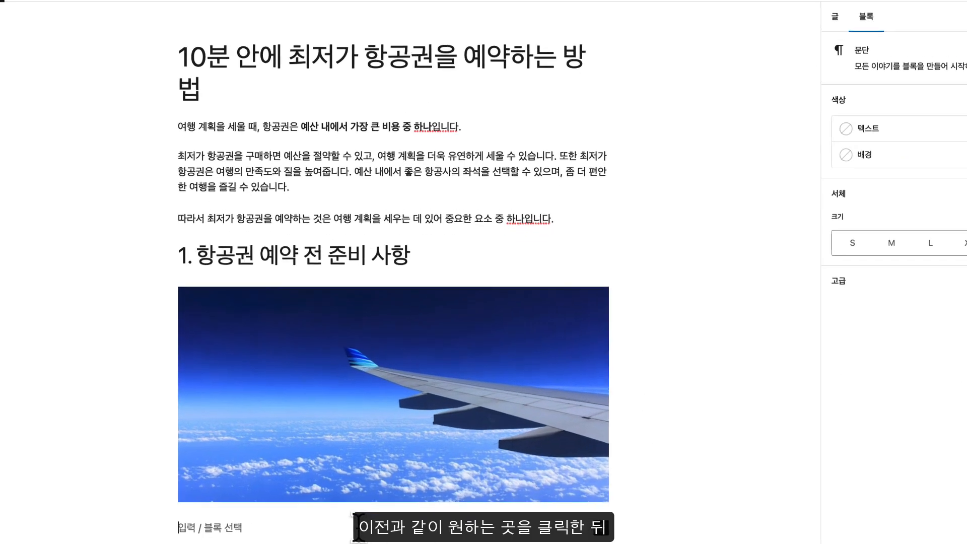
{"action": "key", "text": "Return"}
{"action": "key", "text": "Return"}
{"action": "key", "text": "Return"}
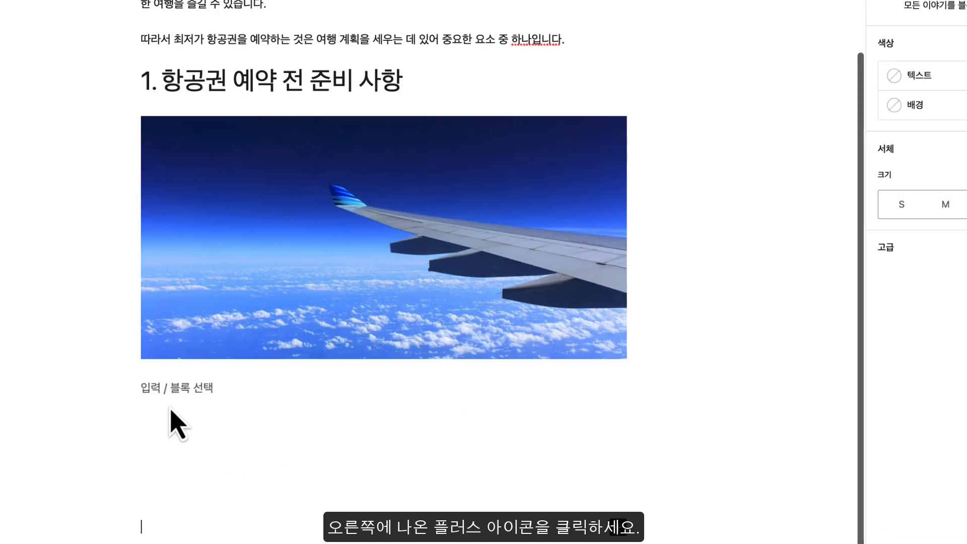
{"action": "left_click", "coordinate": [167, 422]}
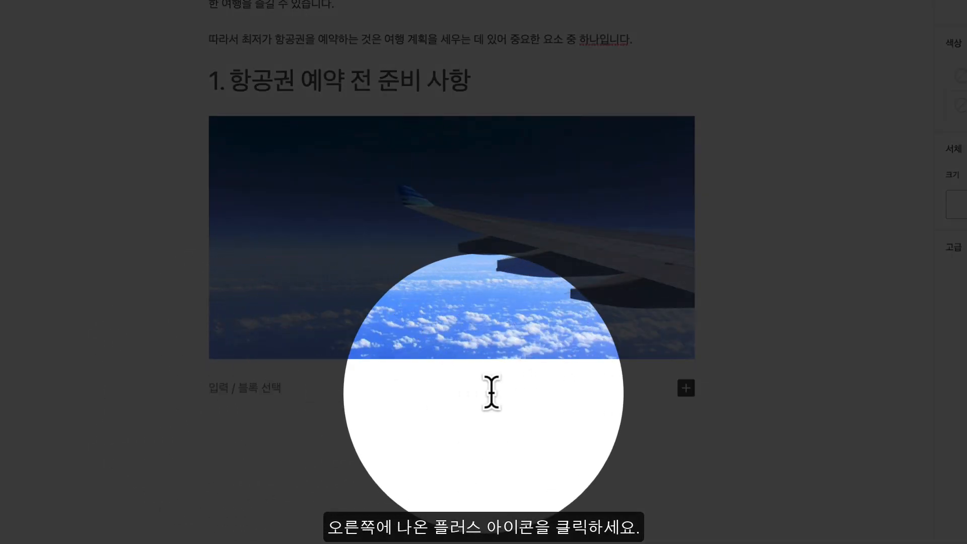
{"action": "left_click", "coordinate": [685, 389]}
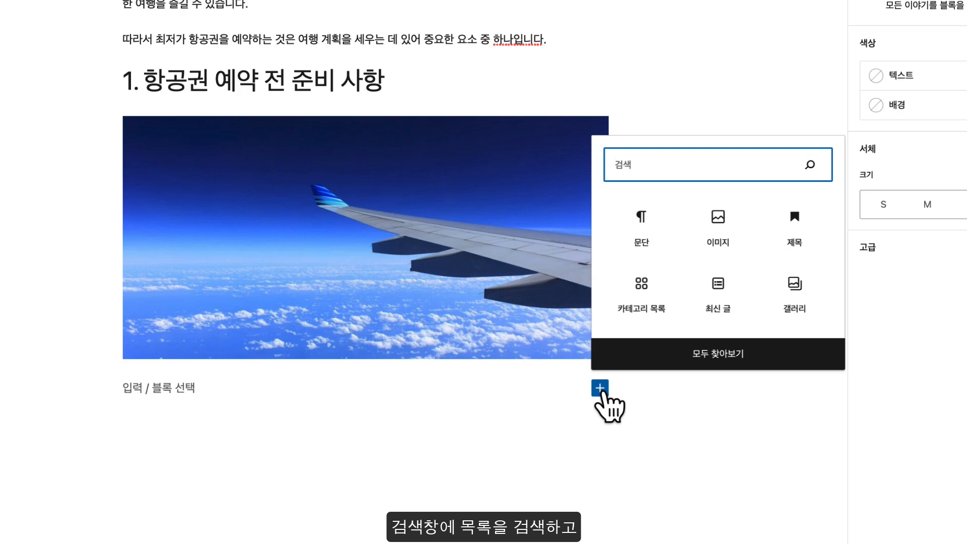
{"action": "type", "text": "ㄴ"}
{"action": "key", "text": "BackSpace"}
{"action": "type", "text": "ㅁ"}
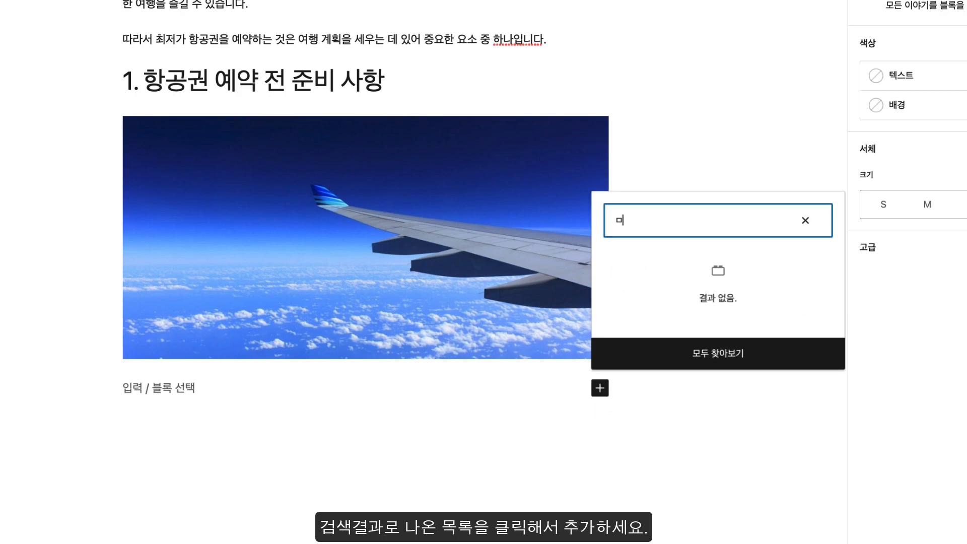
{"action": "key", "text": "BackSpace"}
{"action": "type", "text": "목록"}
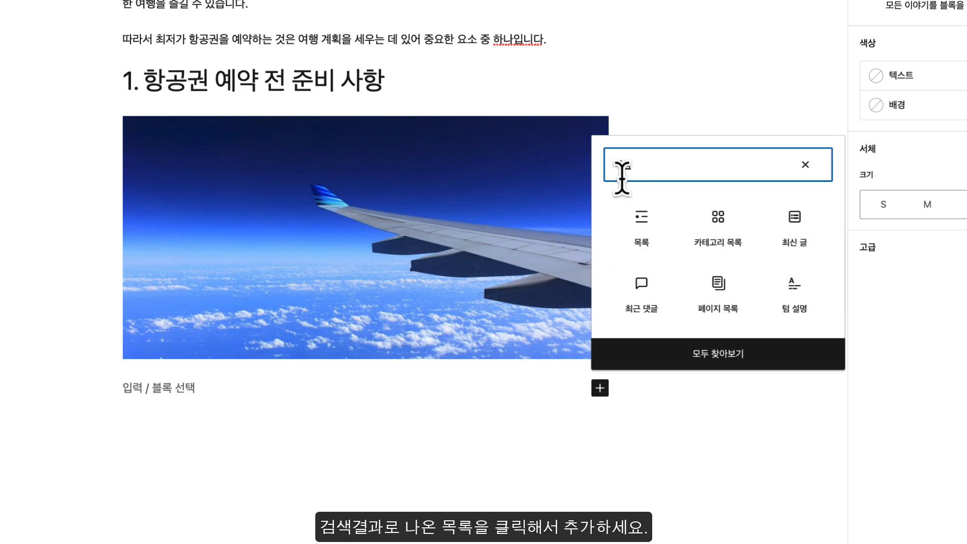
{"action": "left_click", "coordinate": [641, 222]}
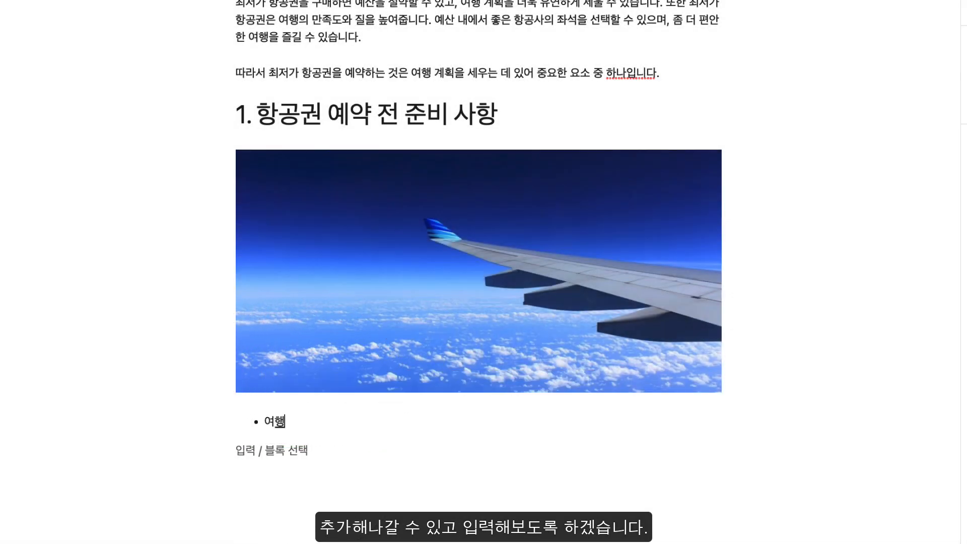
Type the bullets 일정, 출발지와 도착지, 출발 시간과 도착 시간, 여권, 신용카드 정보, then end the list
{"action": "type", "text": "일정"}
{"action": "key", "text": "Return"}
{"action": "type", "text": "출발지와 도착지"}
{"action": "key", "text": "Return"}
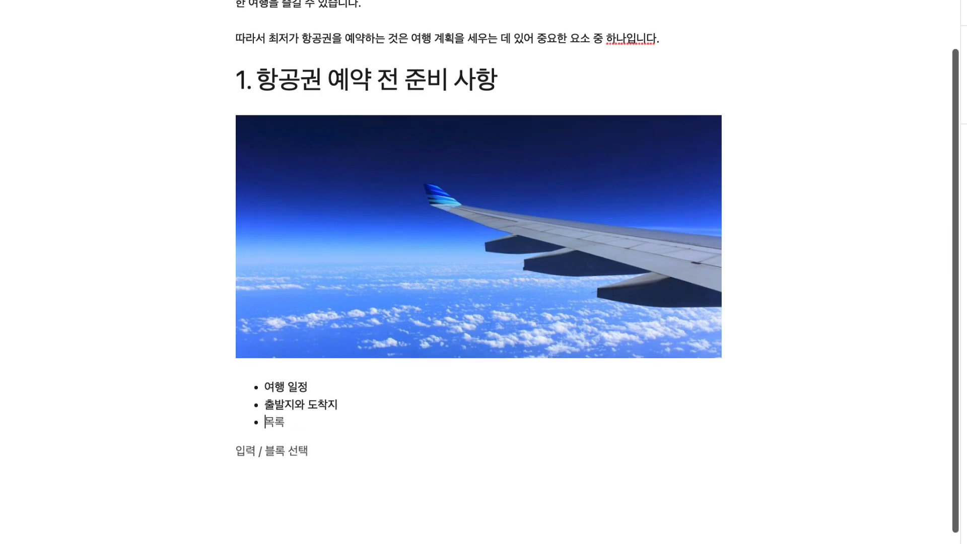
{"action": "type", "text": "출발 싀"}
{"action": "type", "text": "간과 도착 시"}
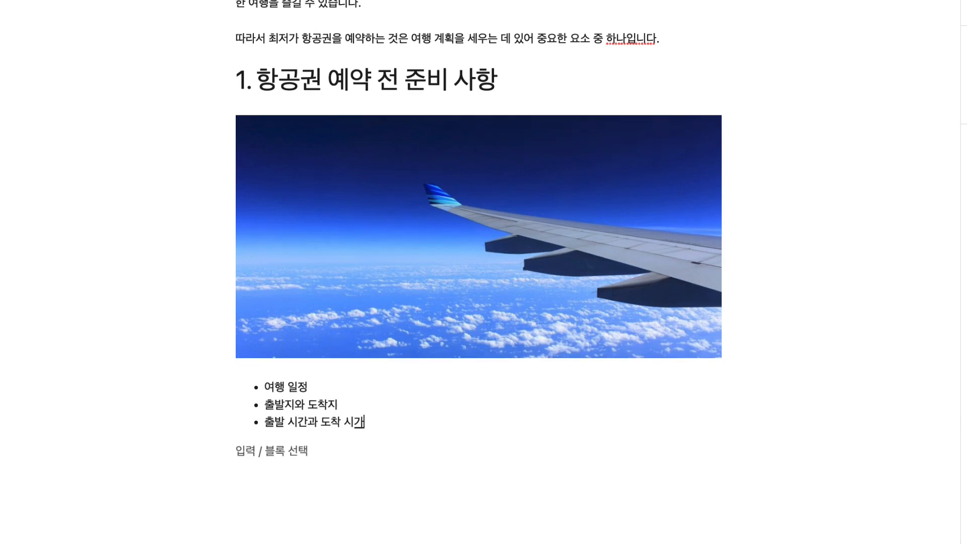
{"action": "type", "text": "간"}
{"action": "key", "text": "Return"}
{"action": "type", "text": "여권"}
{"action": "key", "text": "Return"}
{"action": "type", "text": "신용카드 정보"}
{"action": "key", "text": "Return"}
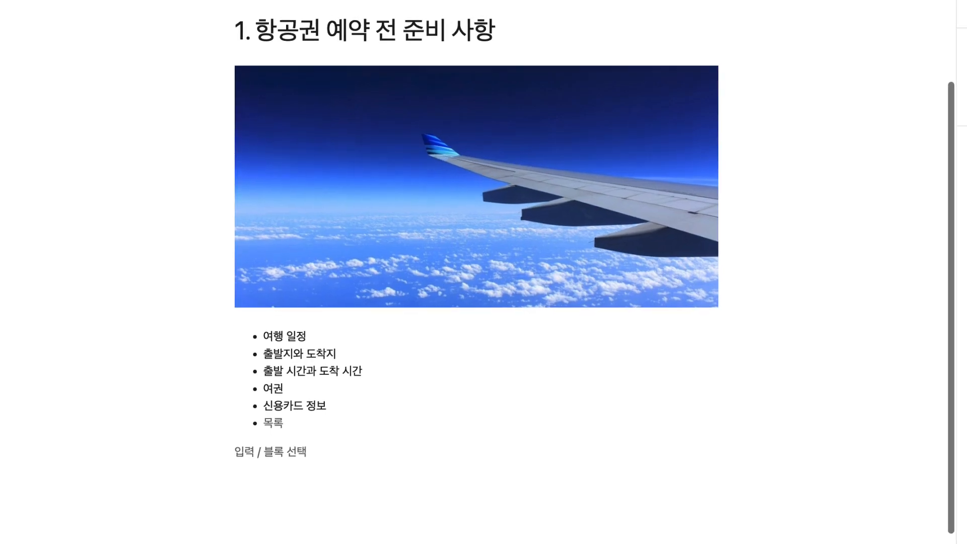
{"action": "key", "text": "Return"}
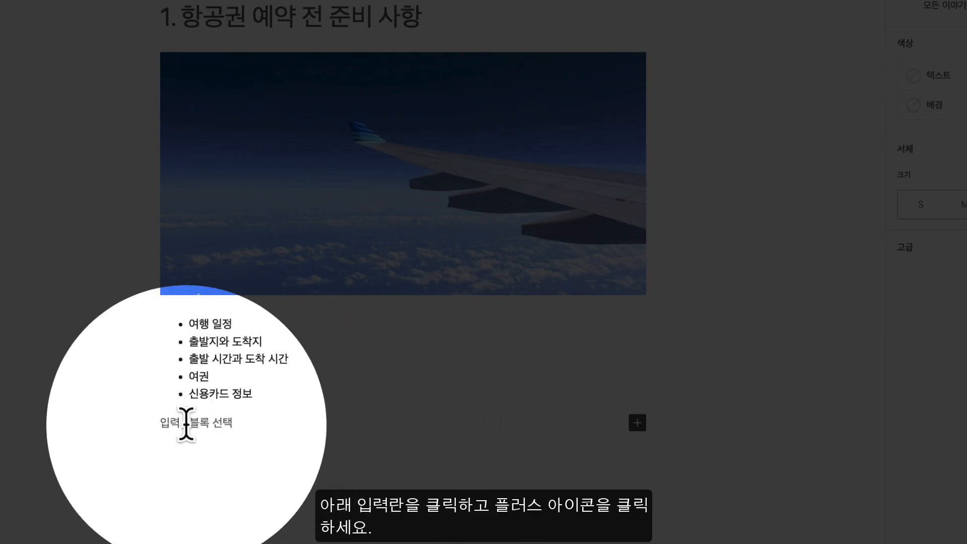
Insert a Table block below the list, created with 2 columns and 5 rows
{"action": "left_click", "coordinate": [637, 422]}
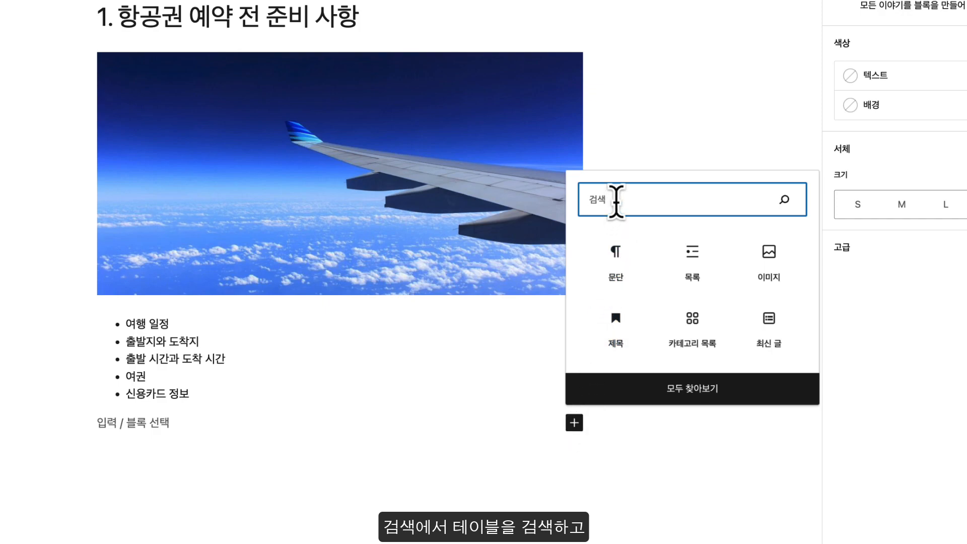
{"action": "type", "text": "테이블"}
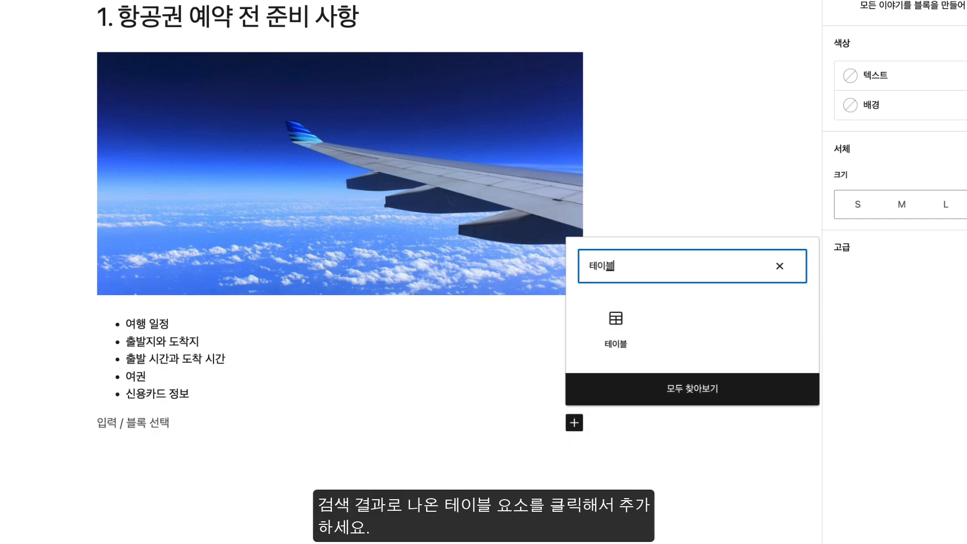
{"action": "left_click", "coordinate": [616, 316]}
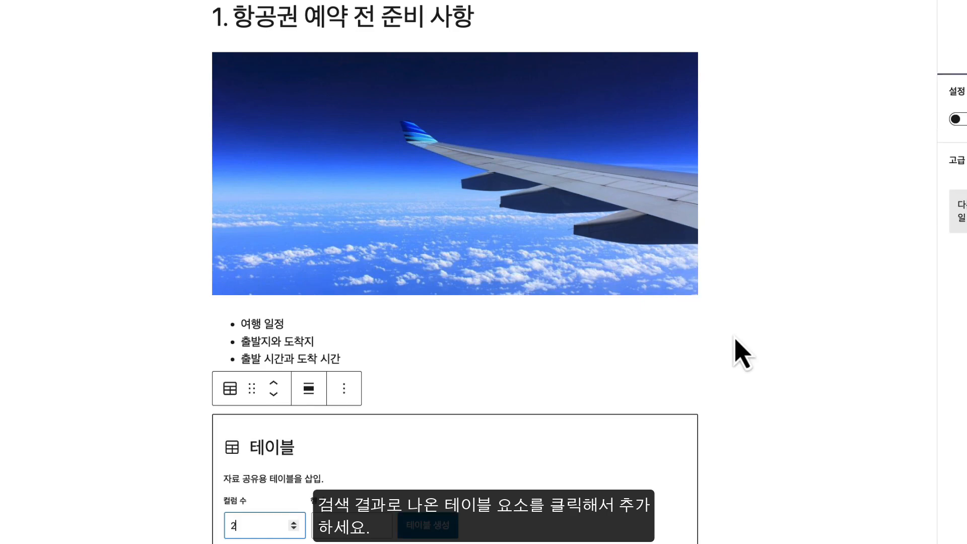
{"action": "scroll", "coordinate": [744, 354], "scroll_direction": "down", "scroll_amount": 3}
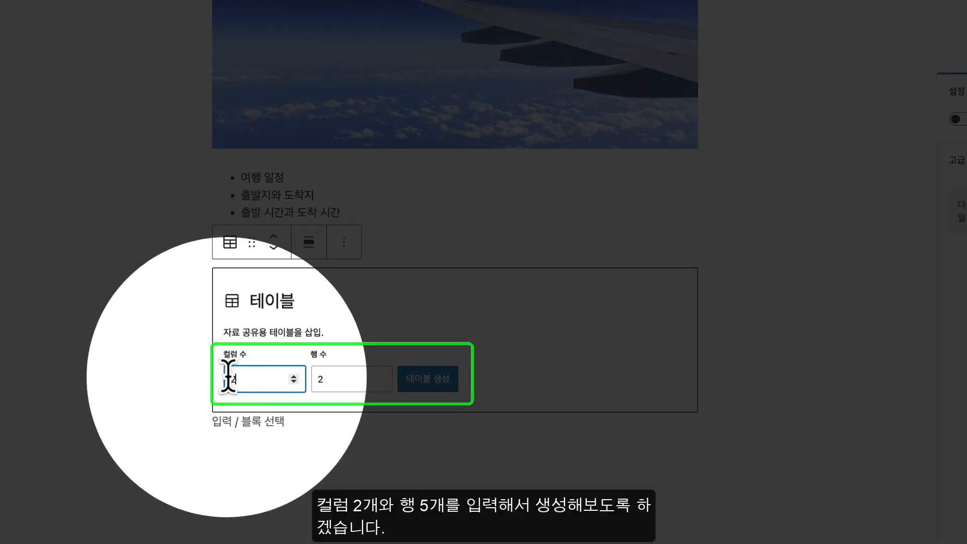
{"action": "left_click", "coordinate": [352, 381]}
{"action": "left_click", "coordinate": [256, 381]}
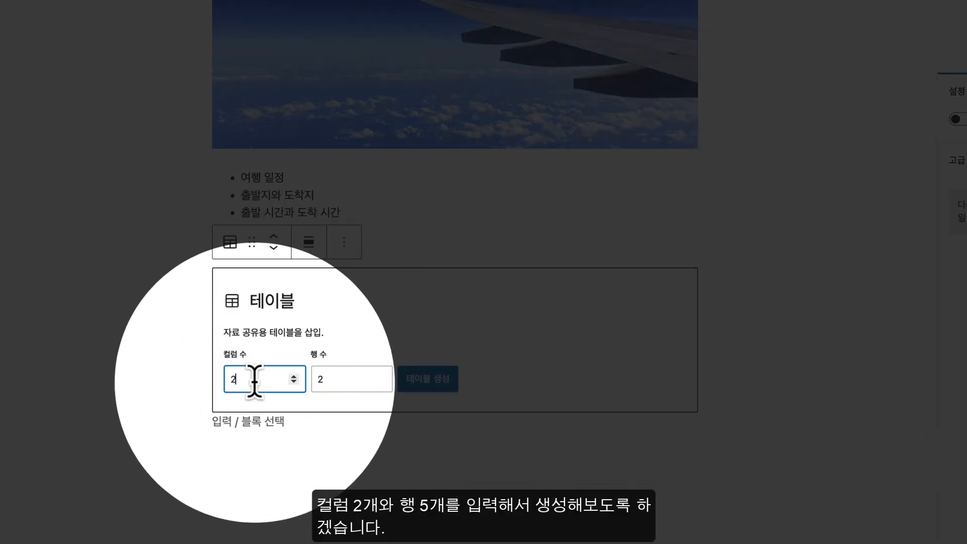
{"action": "left_click", "coordinate": [317, 381]}
{"action": "key", "text": "BackSpace"}
{"action": "type", "text": "5"}
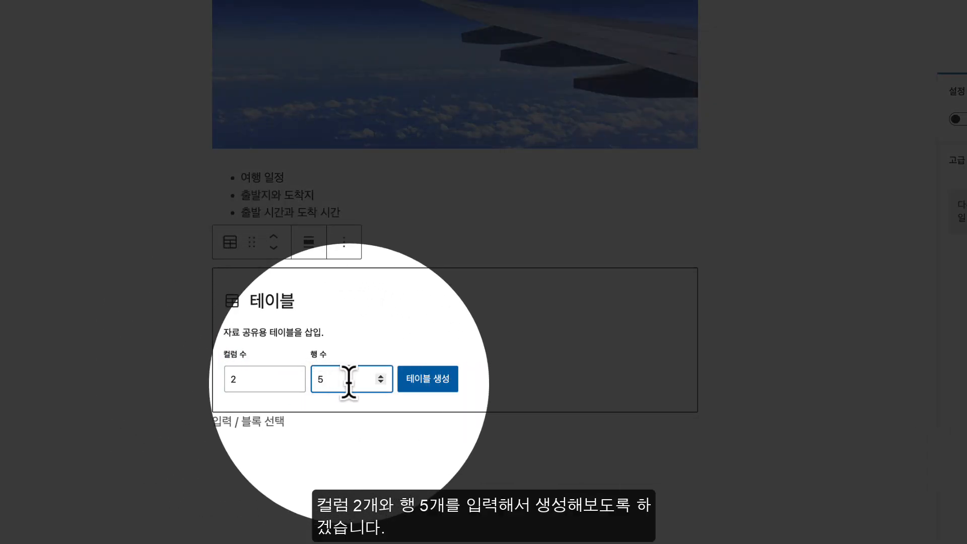
{"action": "left_click", "coordinate": [431, 385]}
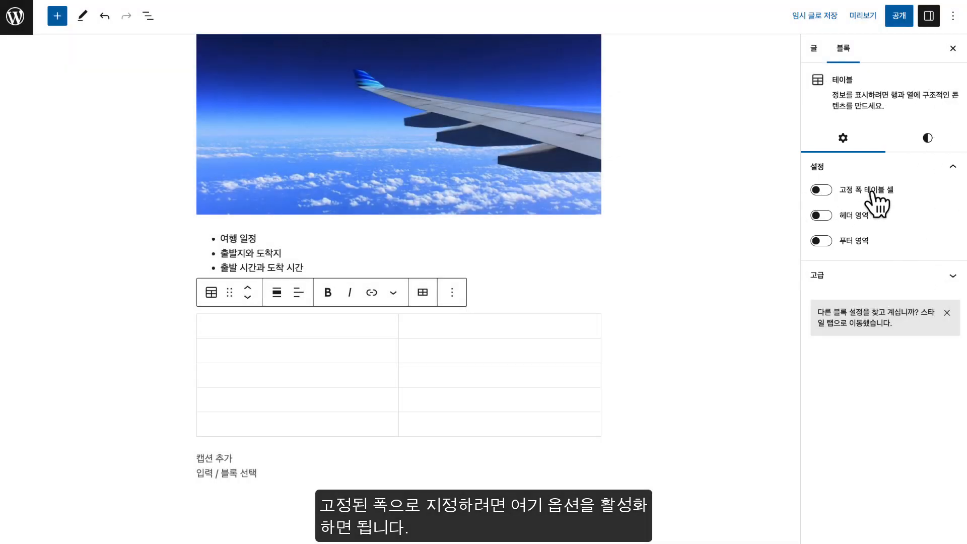
Turn on fixed-width table cells and a header section, then apply the Stripes table style
{"action": "left_click", "coordinate": [825, 191]}
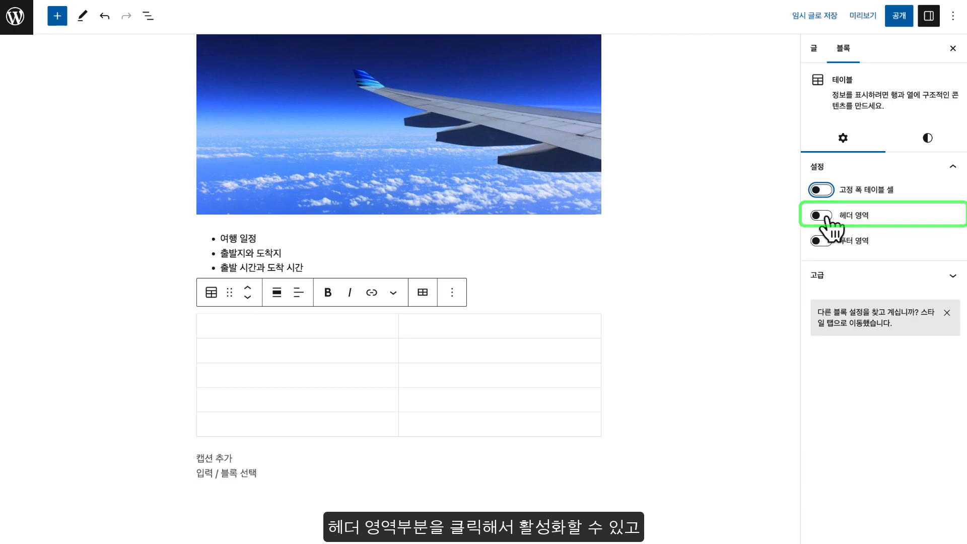
{"action": "left_click", "coordinate": [822, 216]}
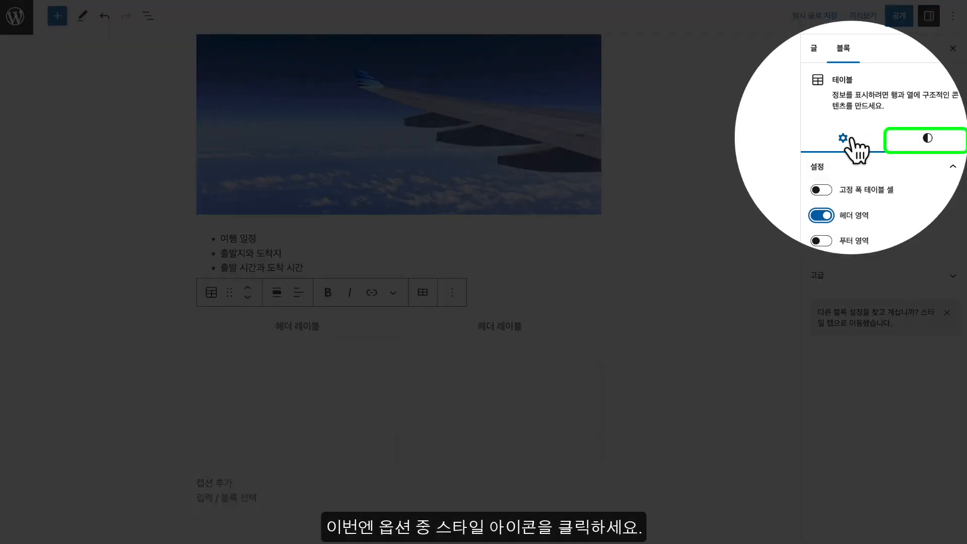
{"action": "left_click", "coordinate": [927, 139]}
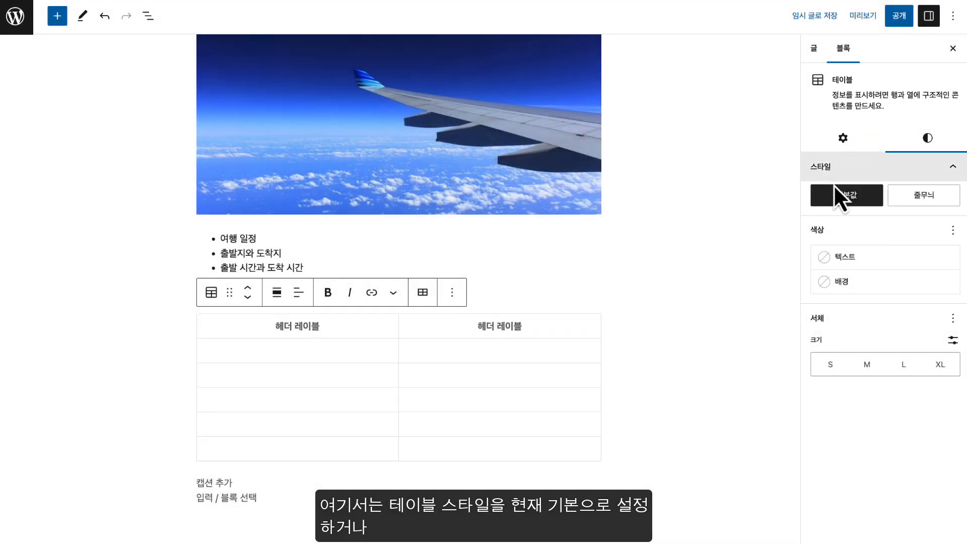
{"action": "mouse_move", "coordinate": [833, 200]}
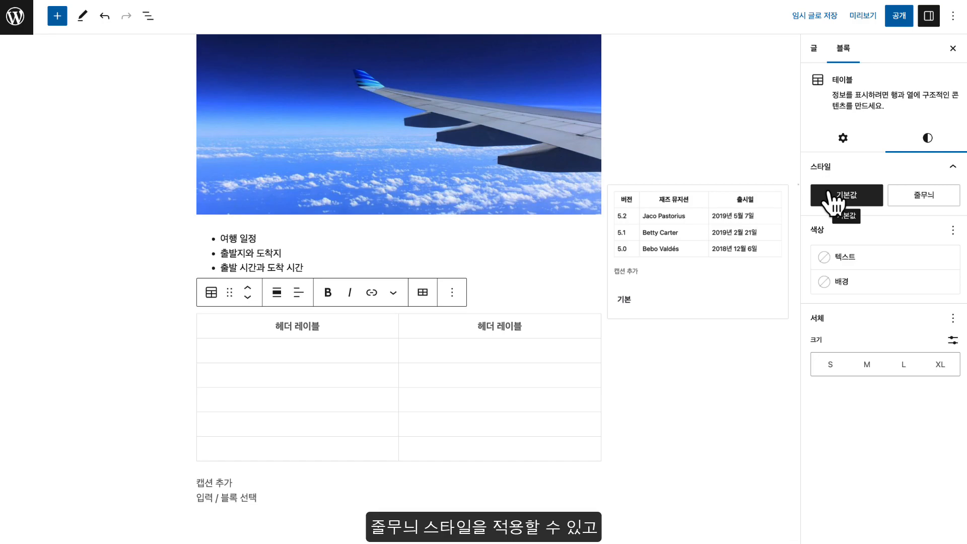
{"action": "mouse_move", "coordinate": [927, 197]}
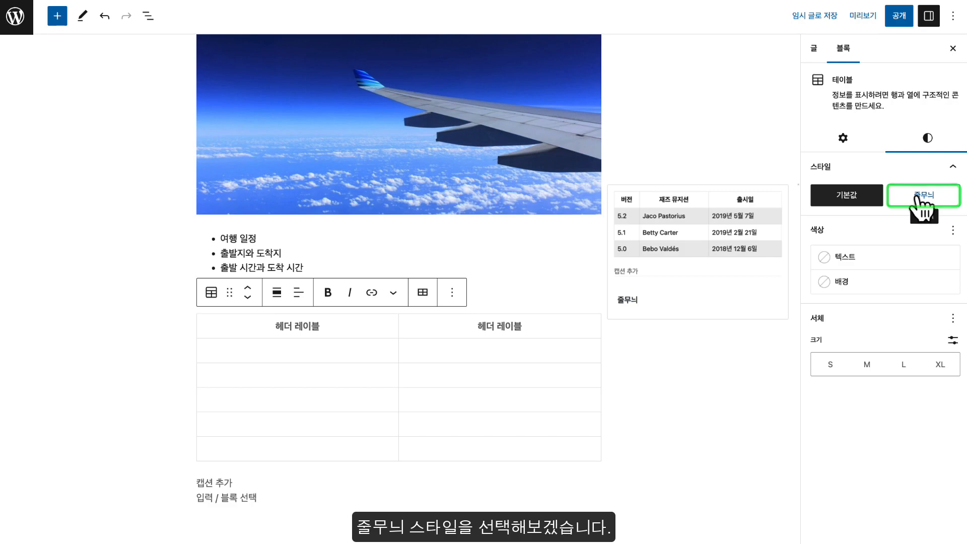
{"action": "left_click", "coordinate": [923, 207]}
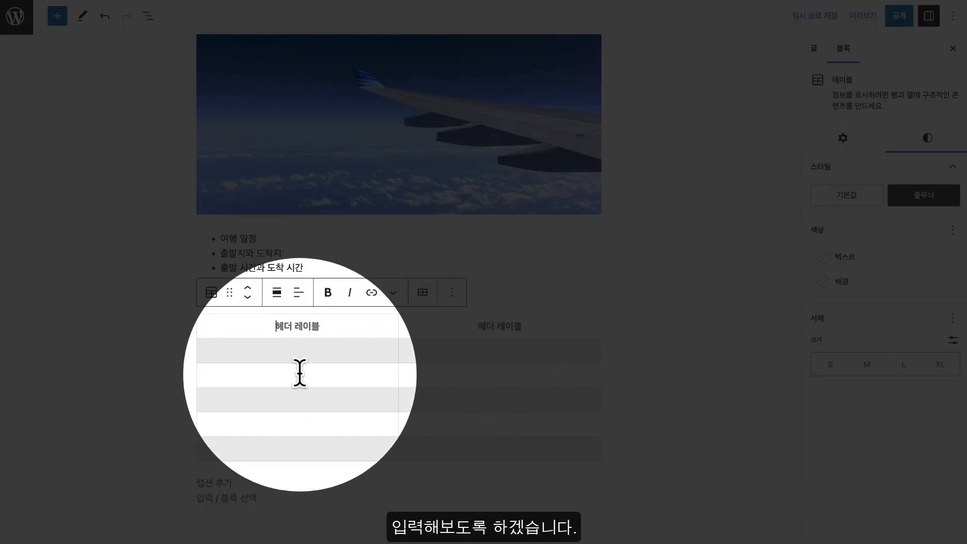
Enter 준비사항 and 설명 in the header cells and fill in the checklist item rows
{"action": "type", "text": "준비사항"}
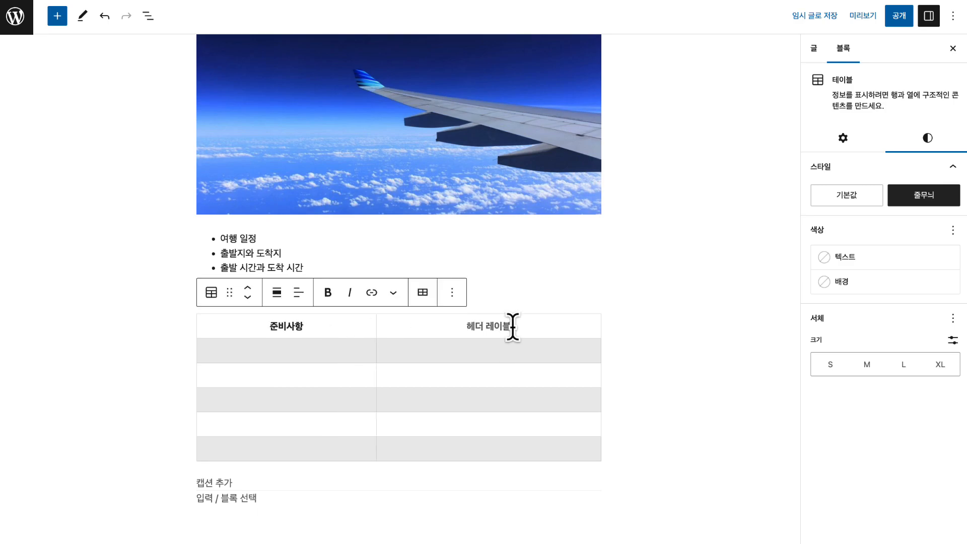
{"action": "left_click", "coordinate": [513, 327]}
{"action": "type", "text": "설명"}
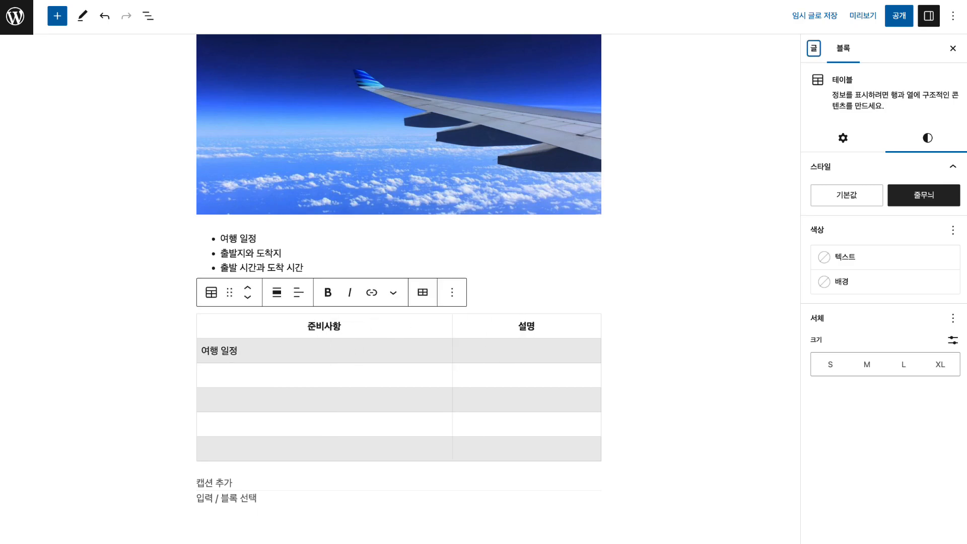
{"action": "type", "text": "와 도착지"}
{"action": "left_click", "coordinate": [295, 401]}
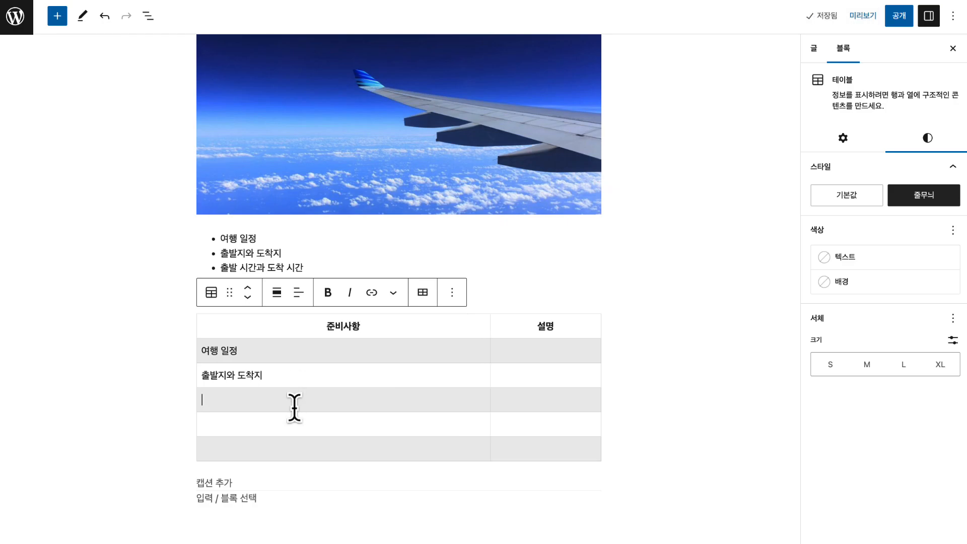
{"action": "type", "text": "과 도착 시간"}
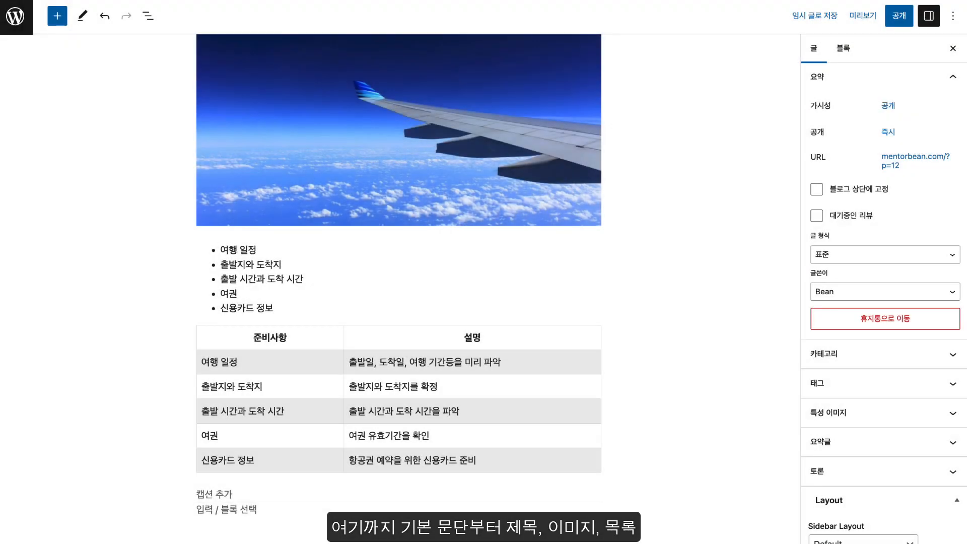
{"action": "scroll", "coordinate": [464, 210], "scroll_direction": "up", "scroll_amount": 6}
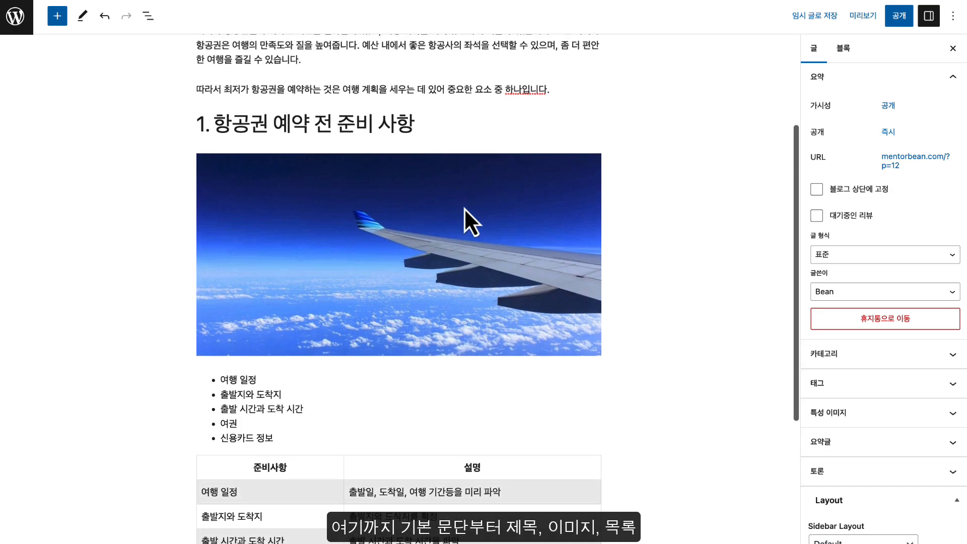
{"action": "scroll", "coordinate": [464, 211], "scroll_direction": "down", "scroll_amount": 6}
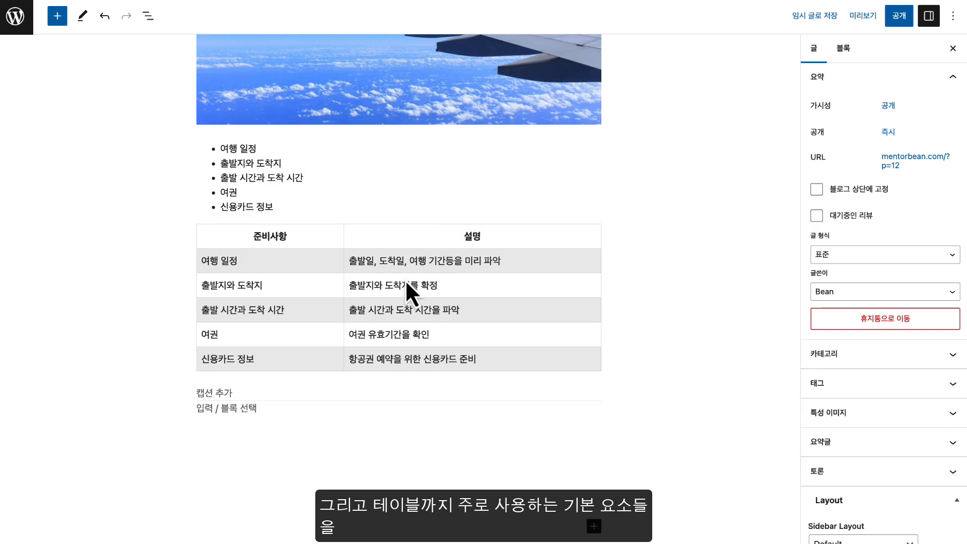
{"action": "scroll", "coordinate": [405, 280], "scroll_direction": "up", "scroll_amount": 4}
{"action": "scroll", "coordinate": [406, 281], "scroll_direction": "up", "scroll_amount": 3}
{"action": "scroll", "coordinate": [406, 281], "scroll_direction": "down", "scroll_amount": 6}
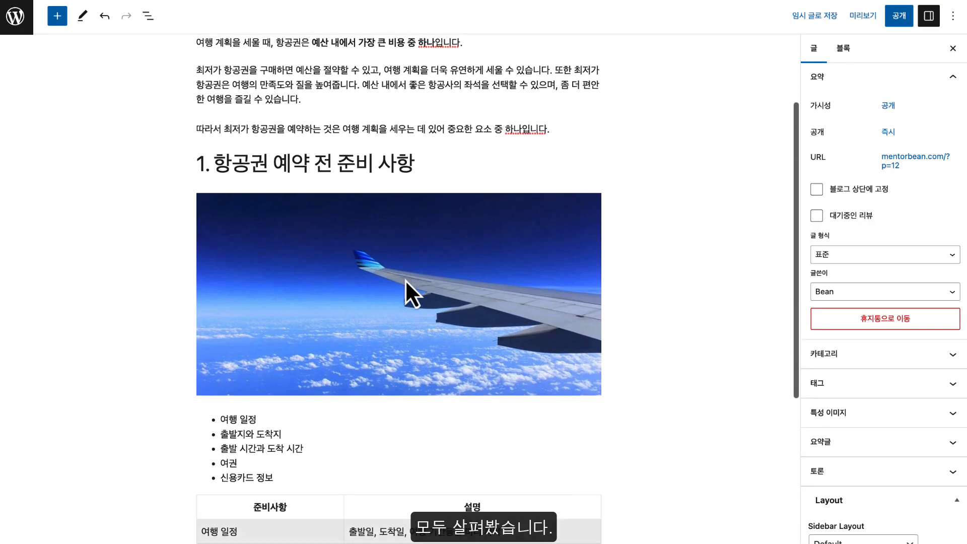
{"action": "scroll", "coordinate": [406, 281], "scroll_direction": "down", "scroll_amount": 1}
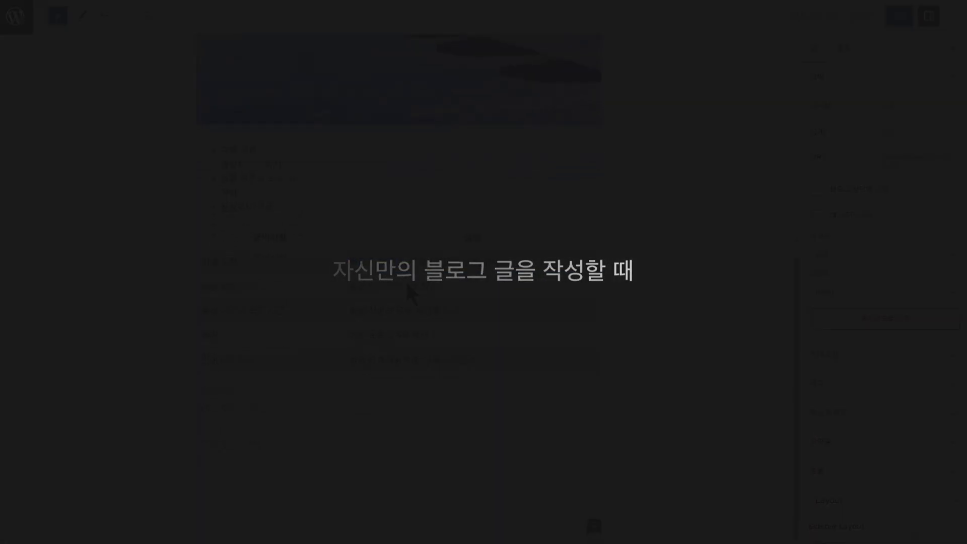
{"action": "scroll", "coordinate": [405, 282], "scroll_direction": "up", "scroll_amount": 3}
{"action": "scroll", "coordinate": [406, 282], "scroll_direction": "up", "scroll_amount": 5}
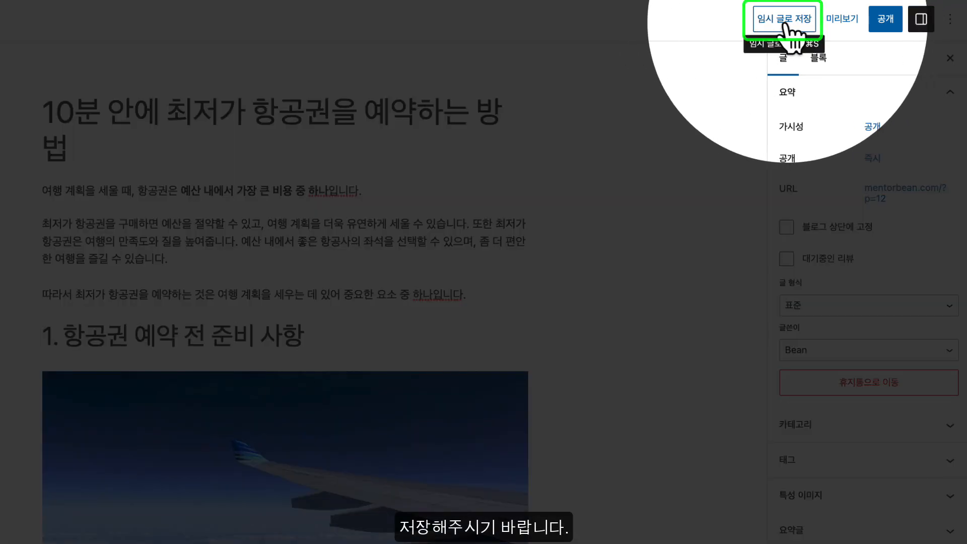
Save the post as a draft and return to the post's settings panel
{"action": "left_click", "coordinate": [786, 24]}
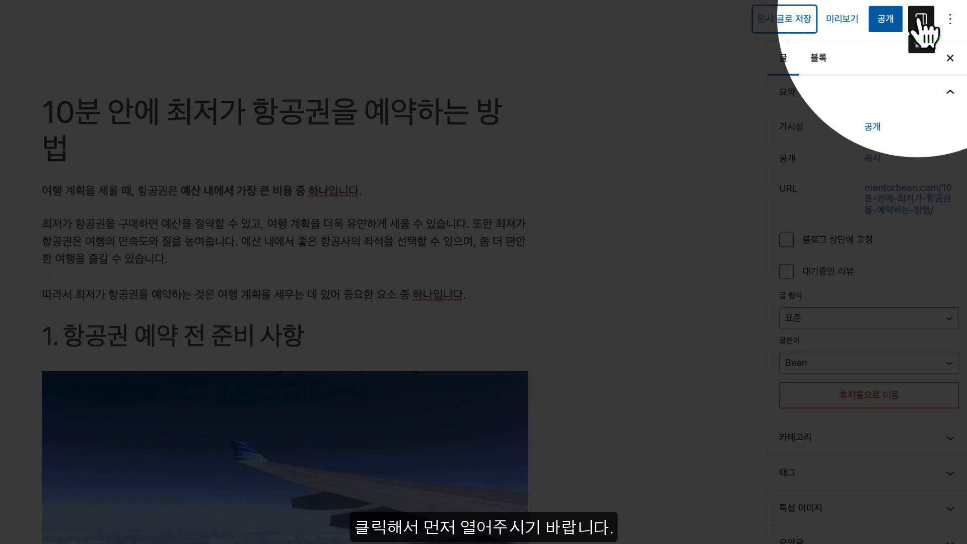
{"action": "left_click", "coordinate": [918, 20]}
{"action": "left_click", "coordinate": [920, 25]}
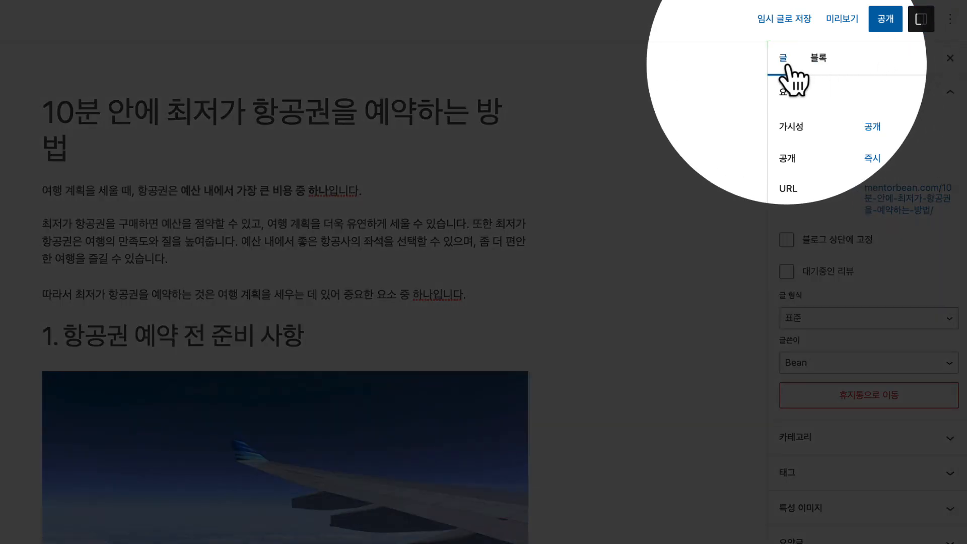
{"action": "left_click", "coordinate": [816, 59]}
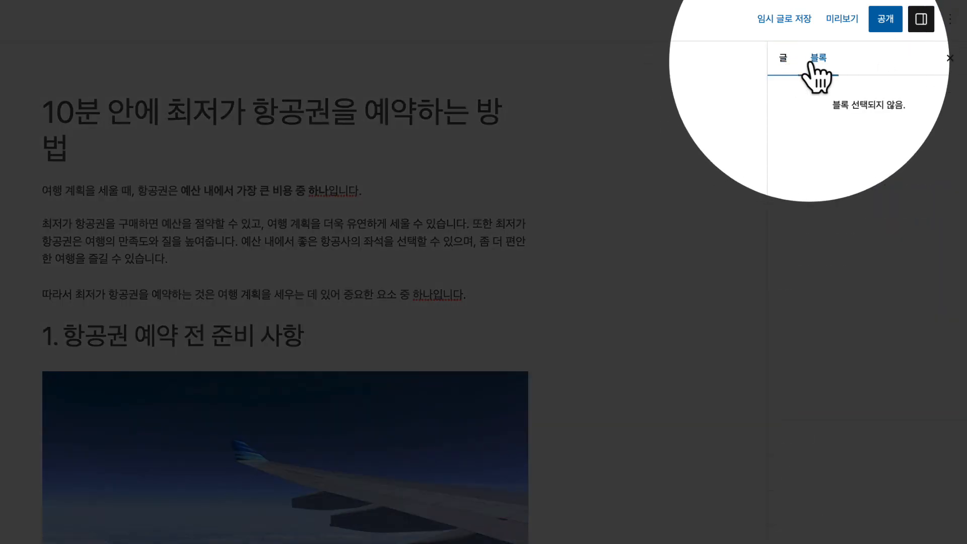
{"action": "left_click", "coordinate": [783, 58]}
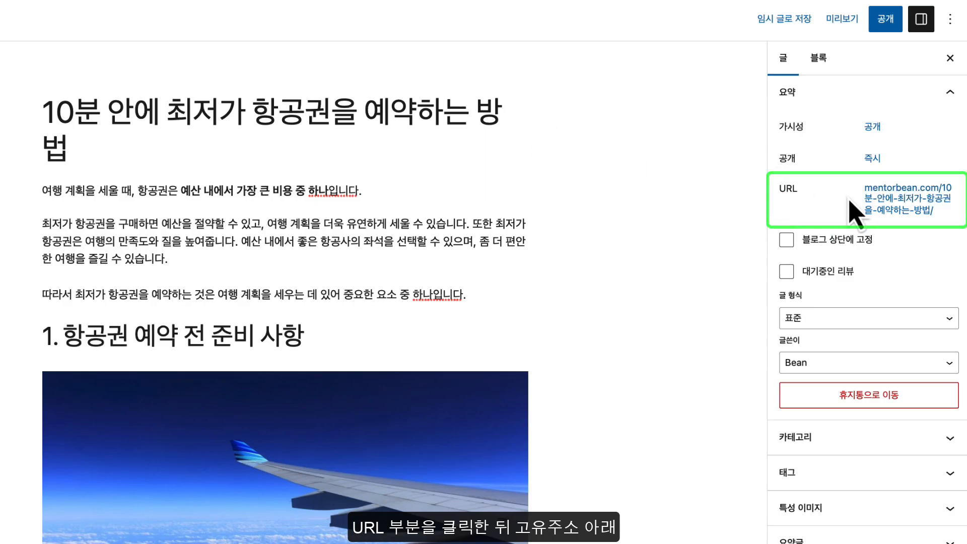
Replace the permalink slug with 최저가-항공권-예약방법
{"action": "left_click", "coordinate": [901, 201]}
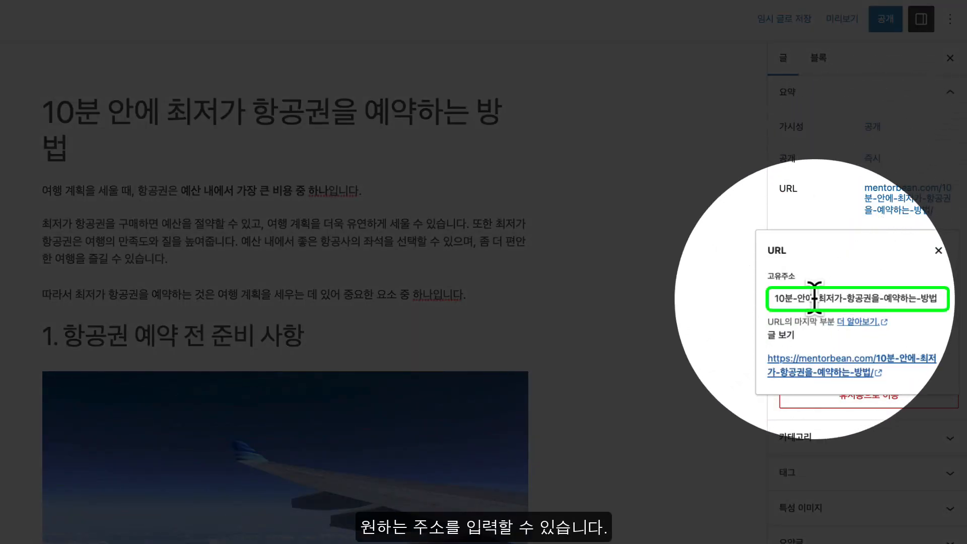
{"action": "left_click", "coordinate": [798, 297]}
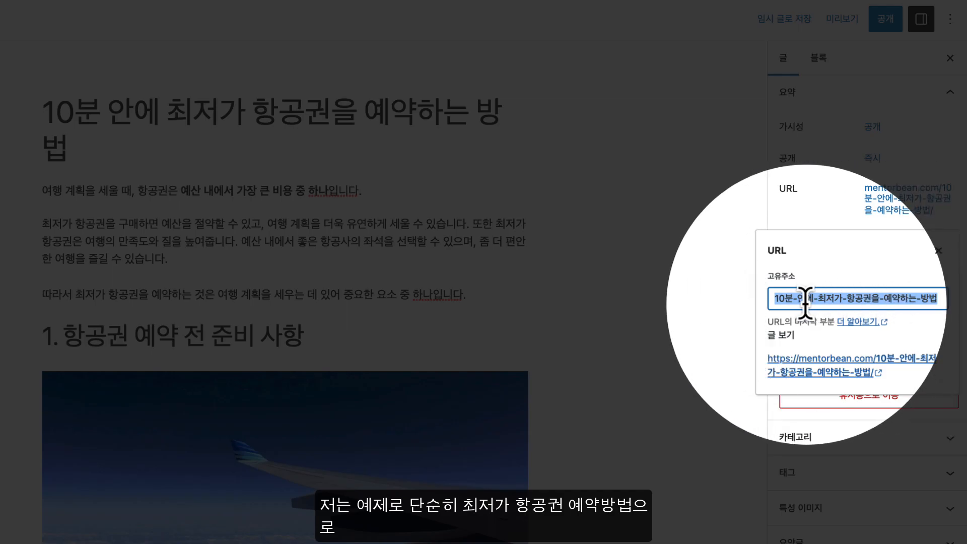
{"action": "type", "text": "최저가-항공권-예약방법"}
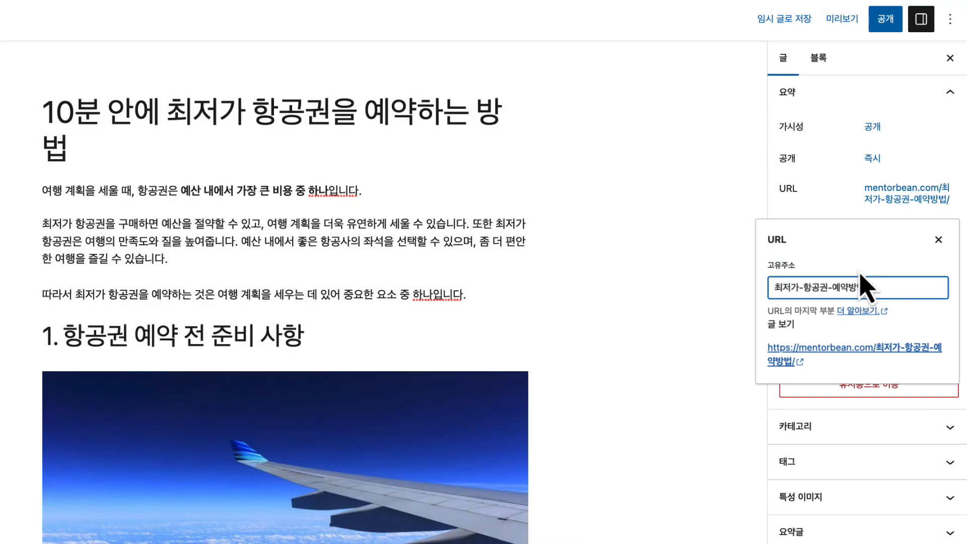
{"action": "left_click", "coordinate": [830, 210]}
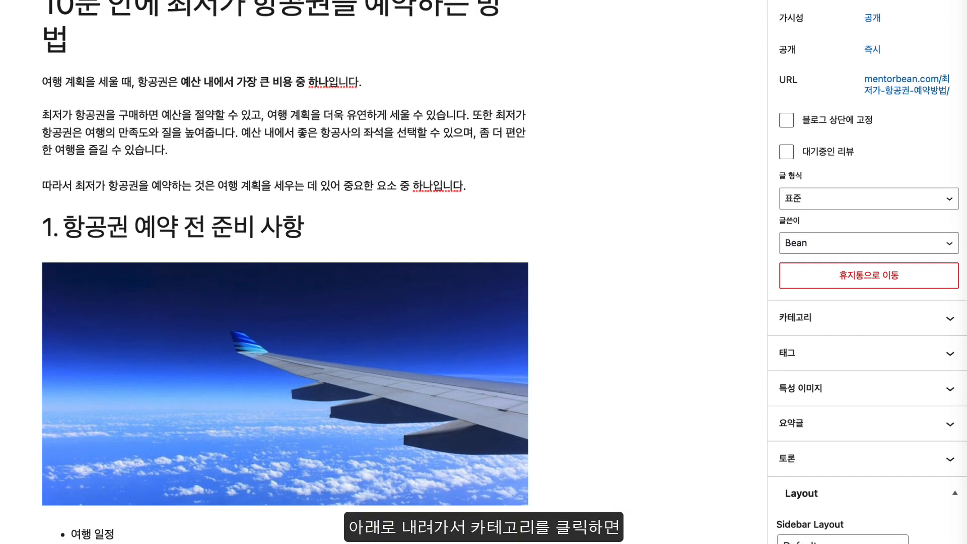
Create a new category named 여행꿀팁 and assign the post to it
{"action": "scroll", "coordinate": [840, 192], "scroll_direction": "down", "scroll_amount": 4}
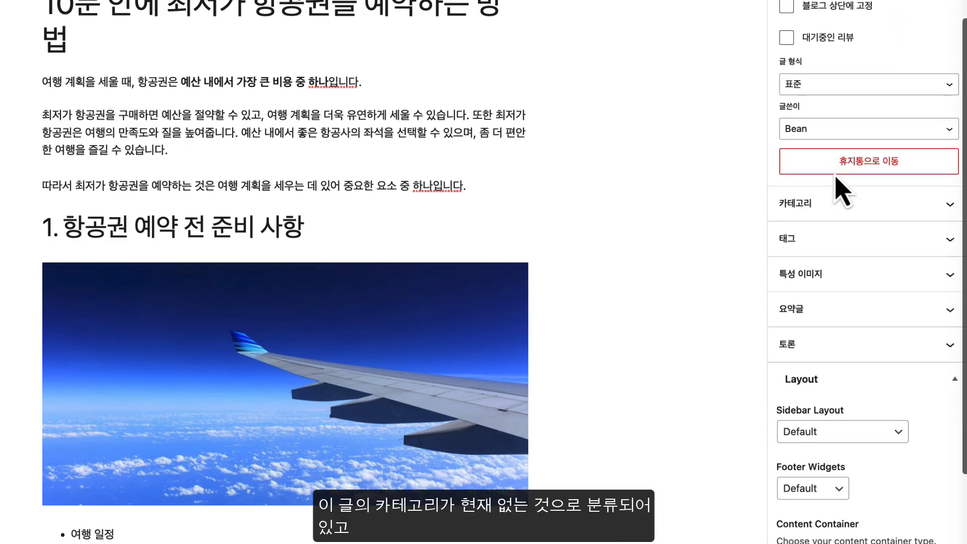
{"action": "left_click", "coordinate": [836, 151]}
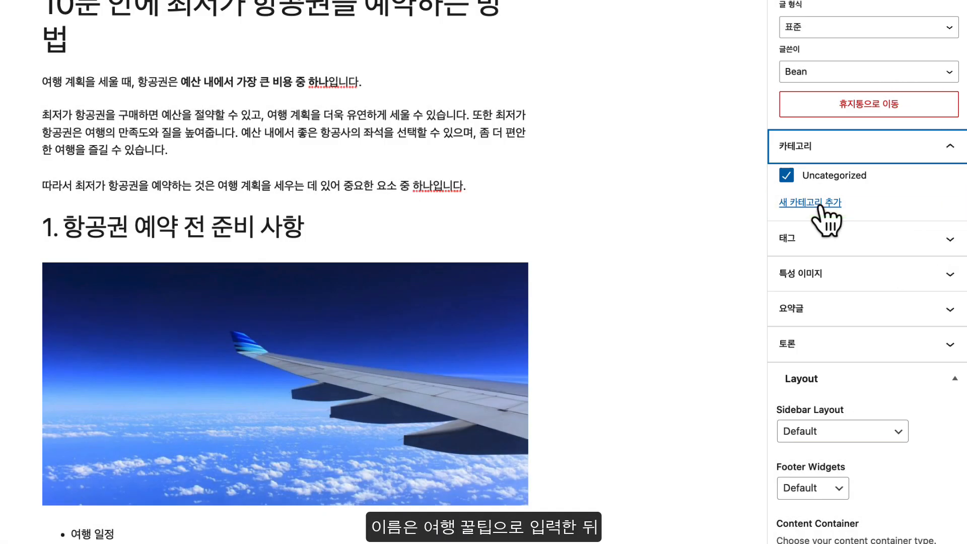
{"action": "left_click", "coordinate": [816, 203]}
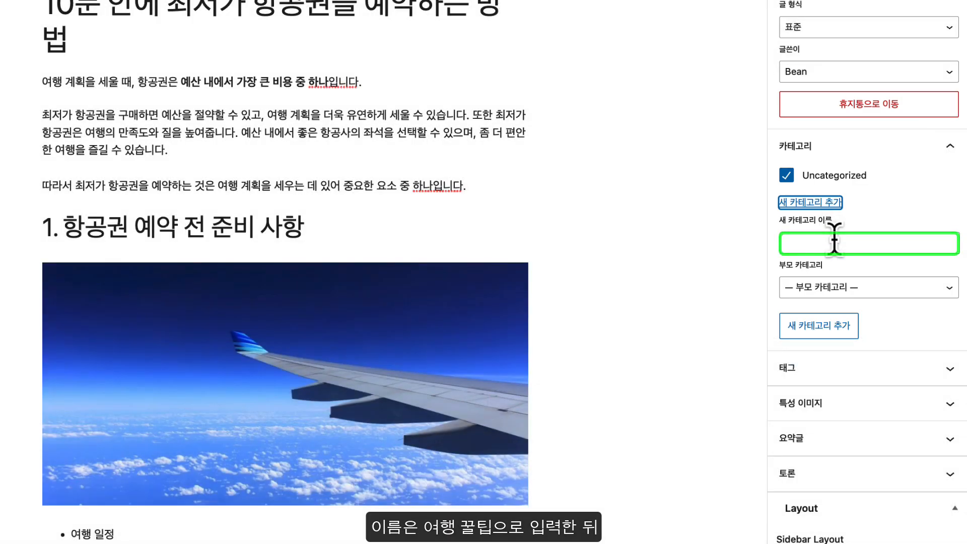
{"action": "left_click", "coordinate": [835, 241]}
{"action": "type", "text": "d"}
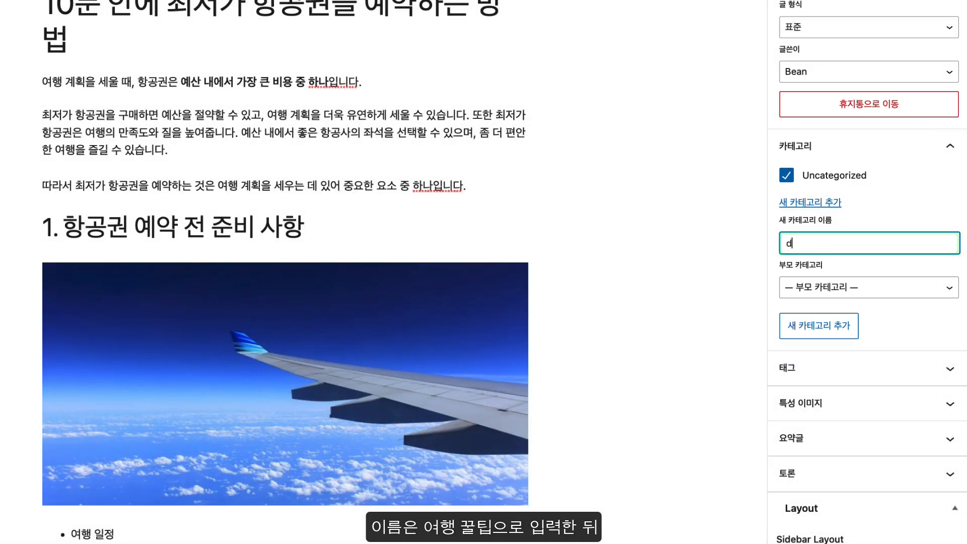
{"action": "type", "text": "여행꿀팁"}
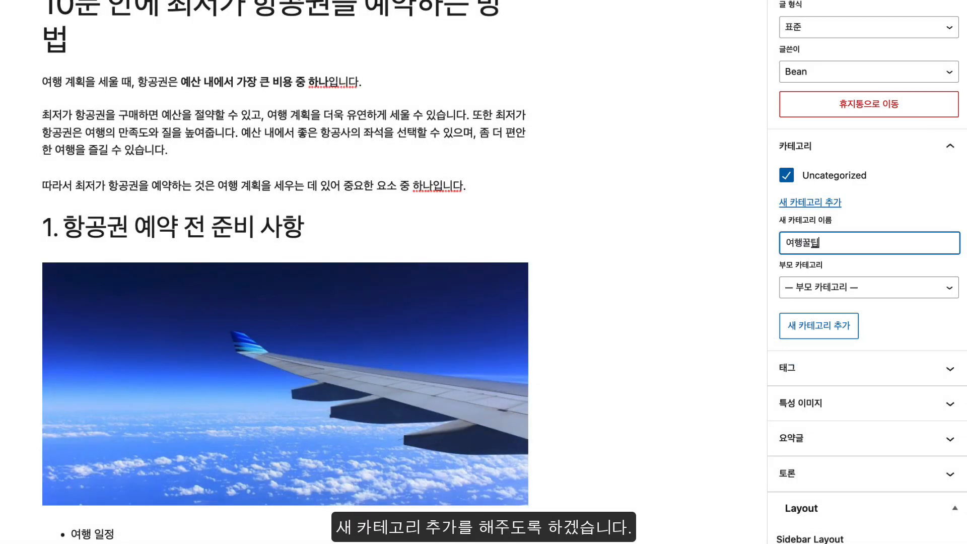
{"action": "left_click", "coordinate": [821, 327]}
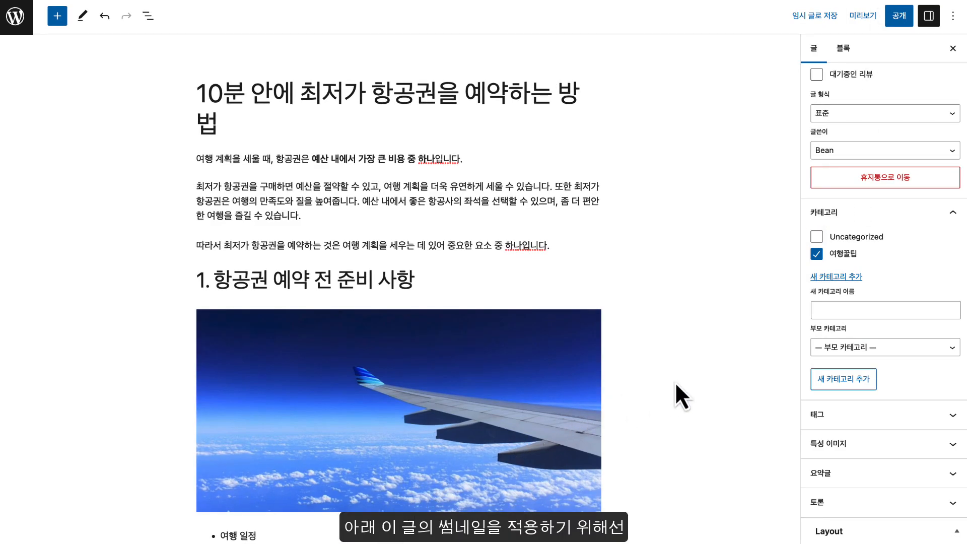
Choose the airplane-wing photo flight_demo from the Media Library as the featured image
{"action": "scroll", "coordinate": [674, 382], "scroll_direction": "down", "scroll_amount": 5}
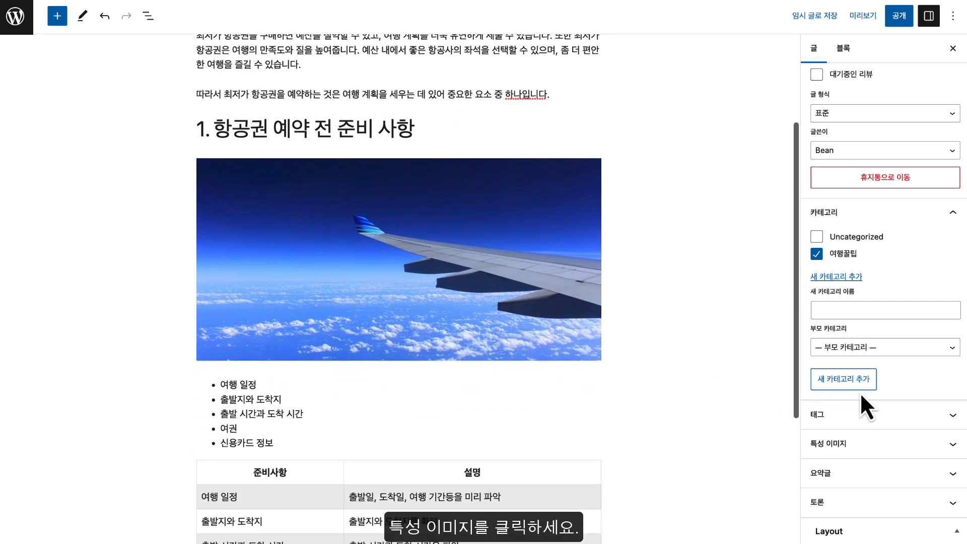
{"action": "scroll", "coordinate": [859, 392], "scroll_direction": "down", "scroll_amount": 4}
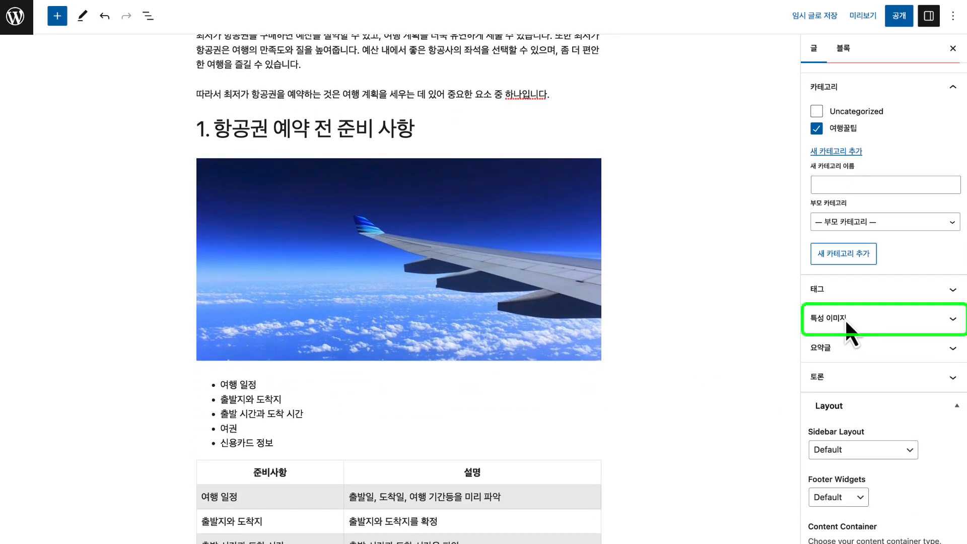
{"action": "left_click", "coordinate": [838, 319]}
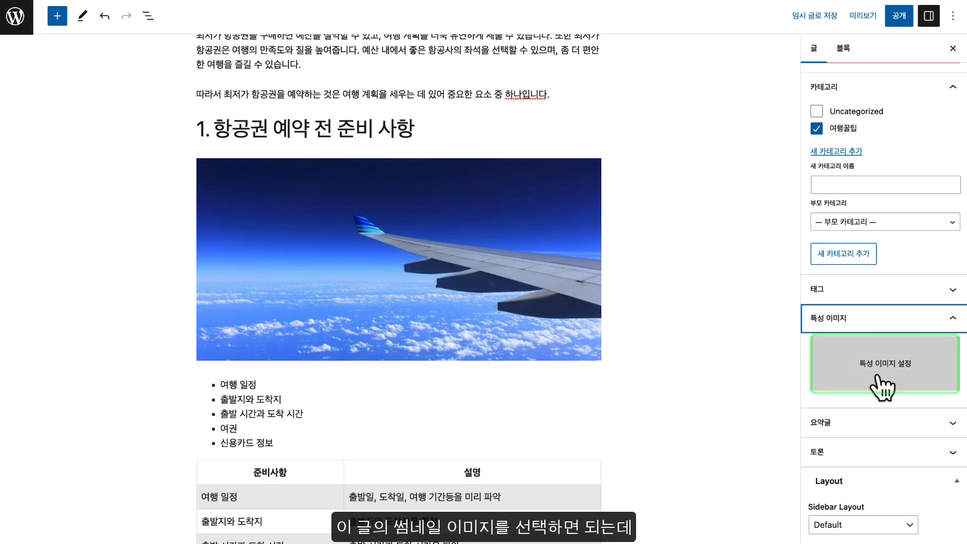
{"action": "left_click", "coordinate": [822, 387]}
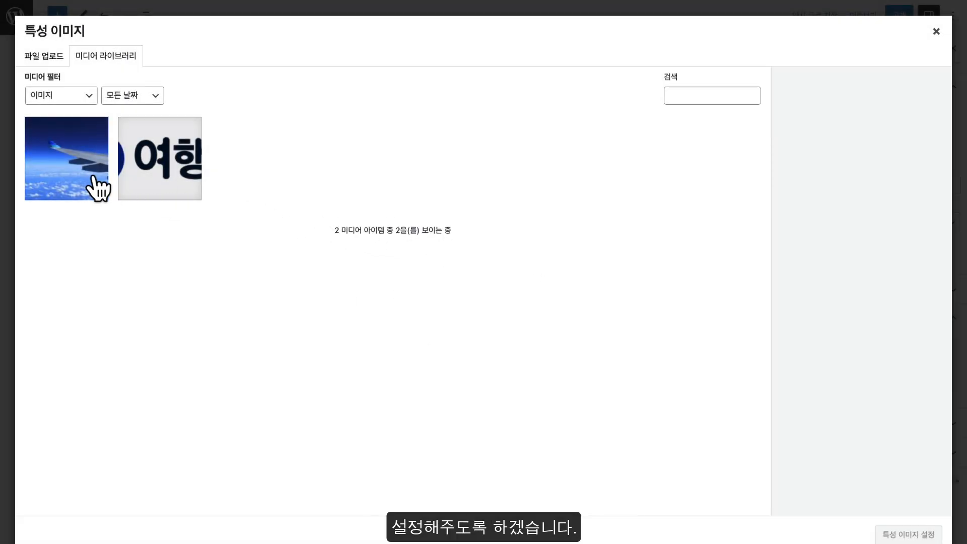
{"action": "left_click", "coordinate": [96, 188]}
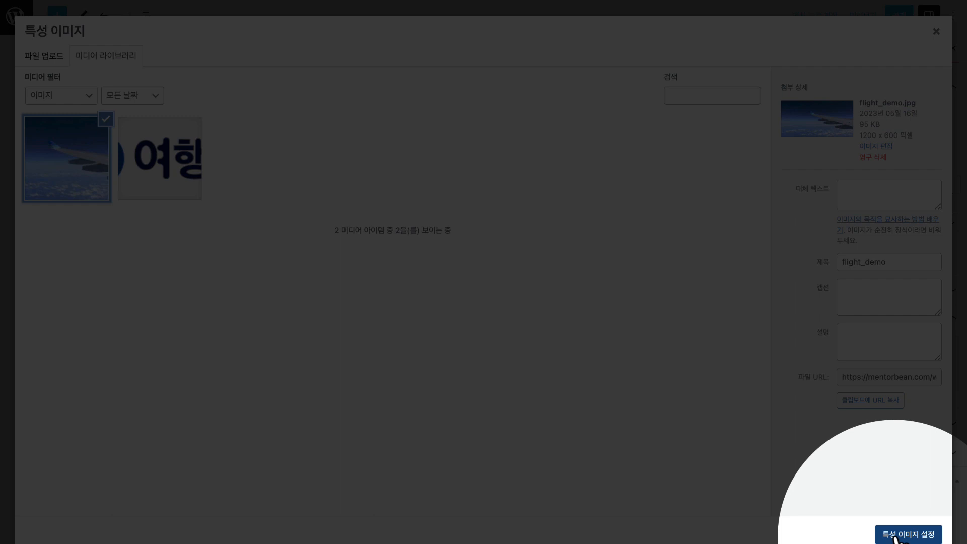
{"action": "left_click", "coordinate": [882, 536]}
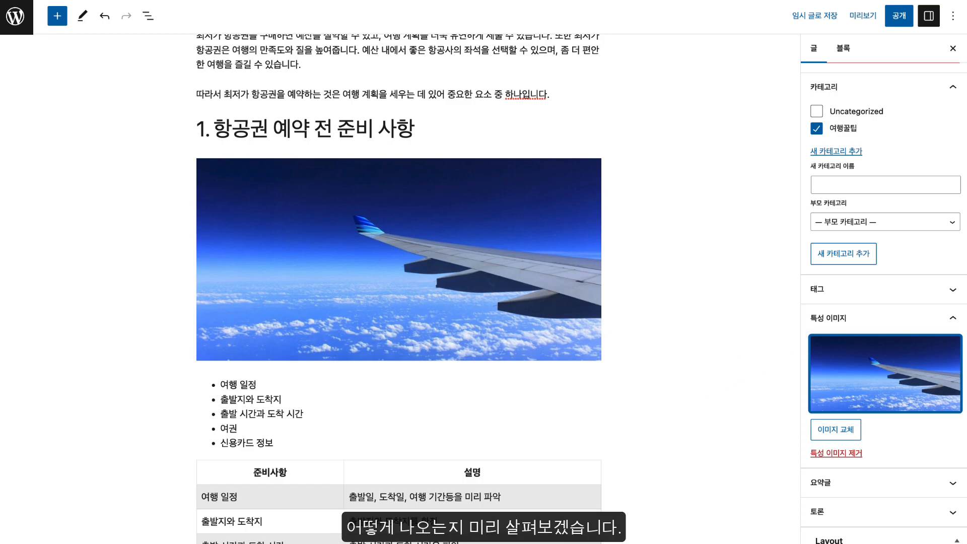
{"action": "scroll", "coordinate": [711, 217], "scroll_direction": "up", "scroll_amount": 5}
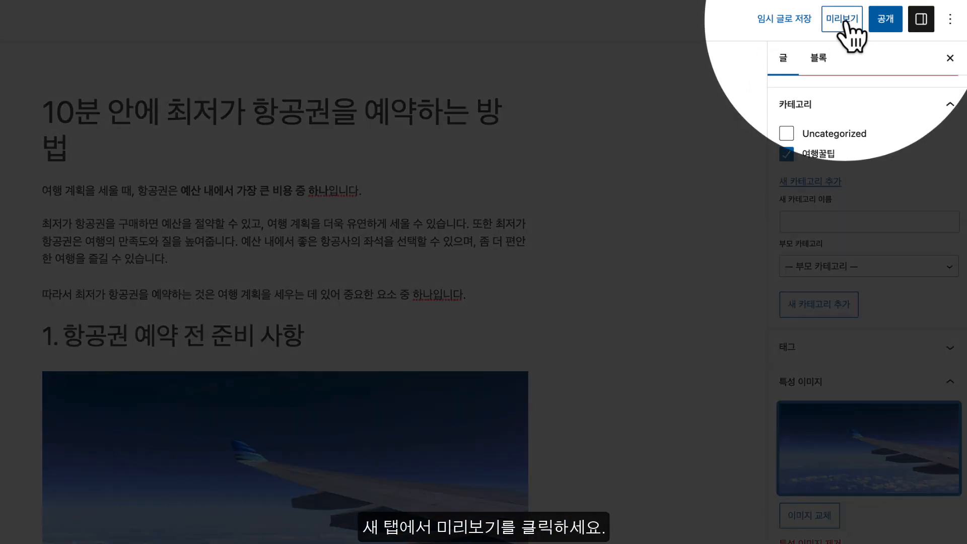
{"action": "left_click", "coordinate": [842, 19]}
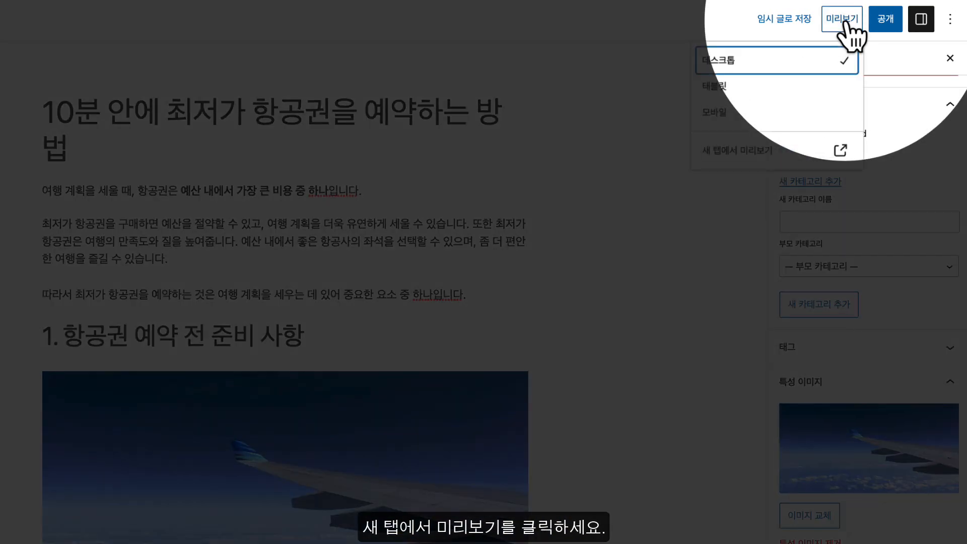
{"action": "left_click", "coordinate": [755, 150]}
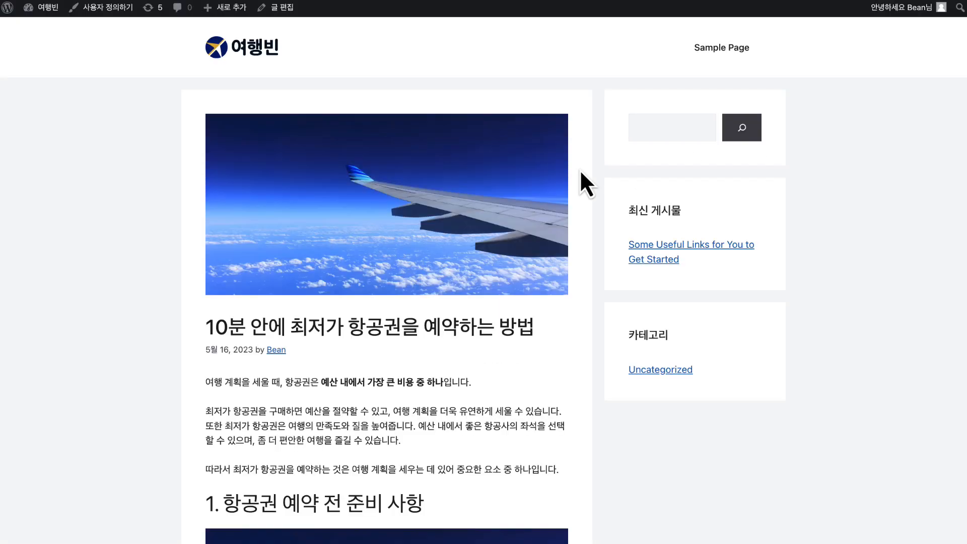
{"action": "scroll", "coordinate": [580, 172], "scroll_direction": "down", "scroll_amount": 10}
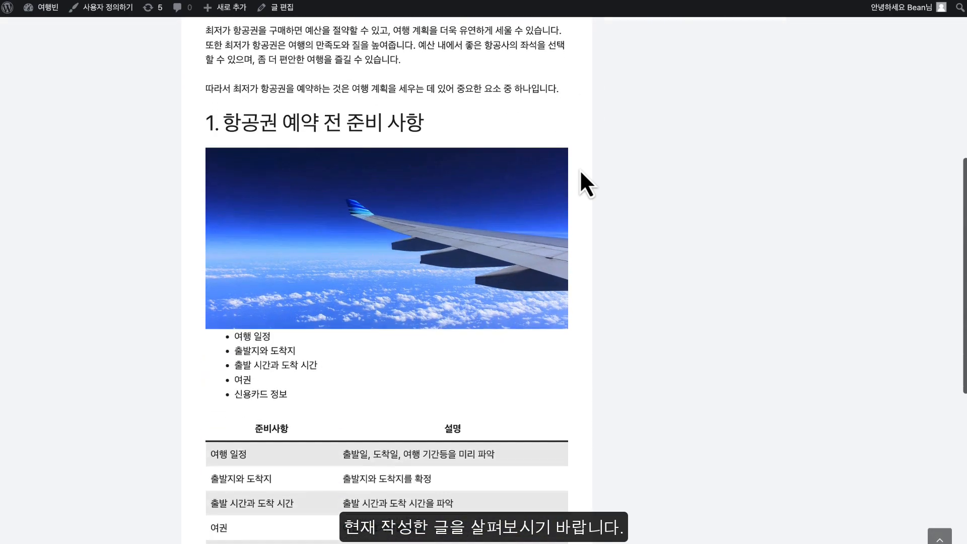
{"action": "scroll", "coordinate": [579, 169], "scroll_direction": "down", "scroll_amount": 2}
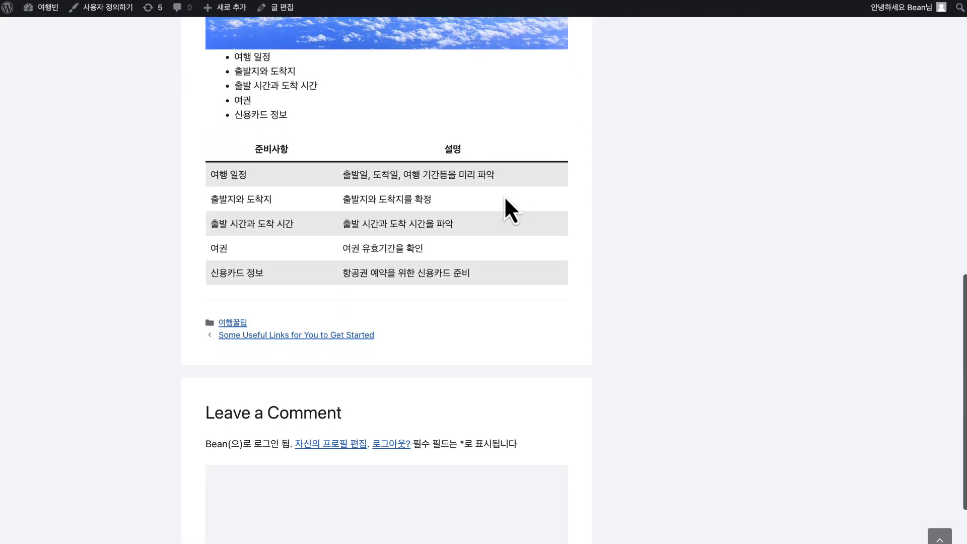
{"action": "scroll", "coordinate": [503, 195], "scroll_direction": "up", "scroll_amount": 6}
{"action": "scroll", "coordinate": [503, 195], "scroll_direction": "up", "scroll_amount": 8}
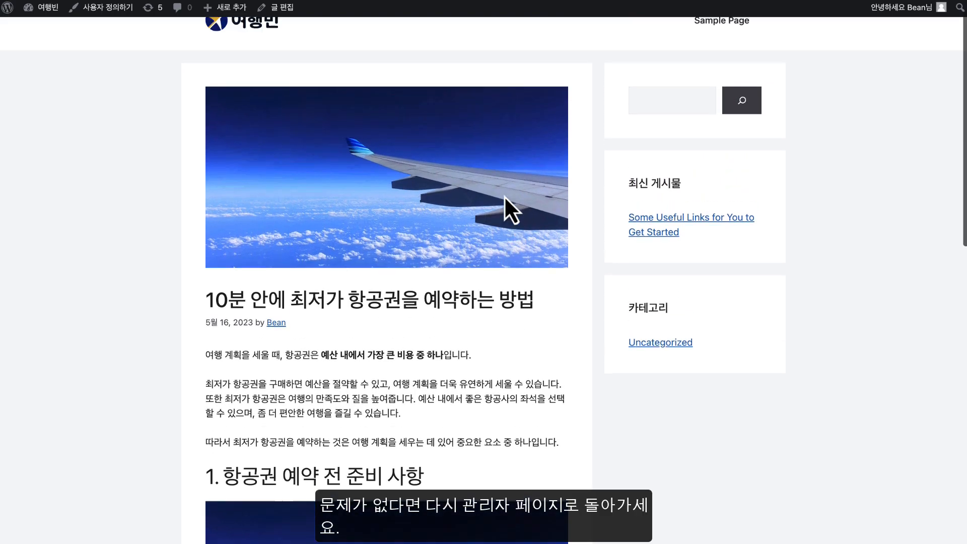
{"action": "scroll", "coordinate": [504, 196], "scroll_direction": "down", "scroll_amount": 8}
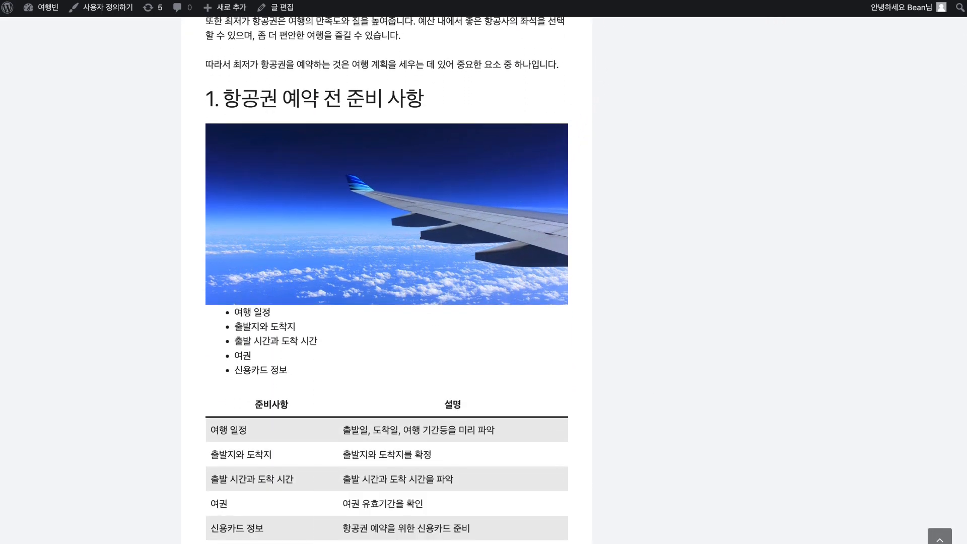
{"action": "key", "text": "super+w"}
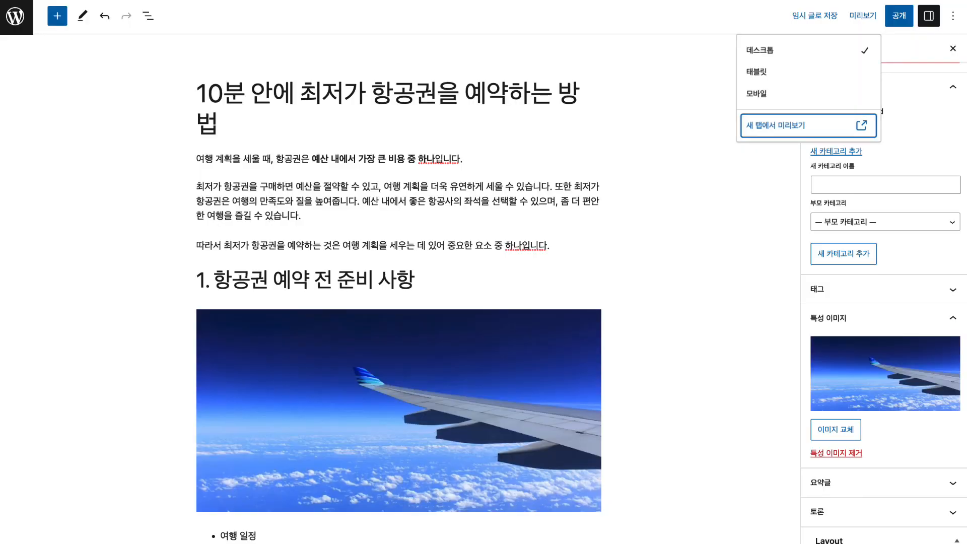
Close the preview options and publish the post
{"action": "left_click", "coordinate": [635, 62]}
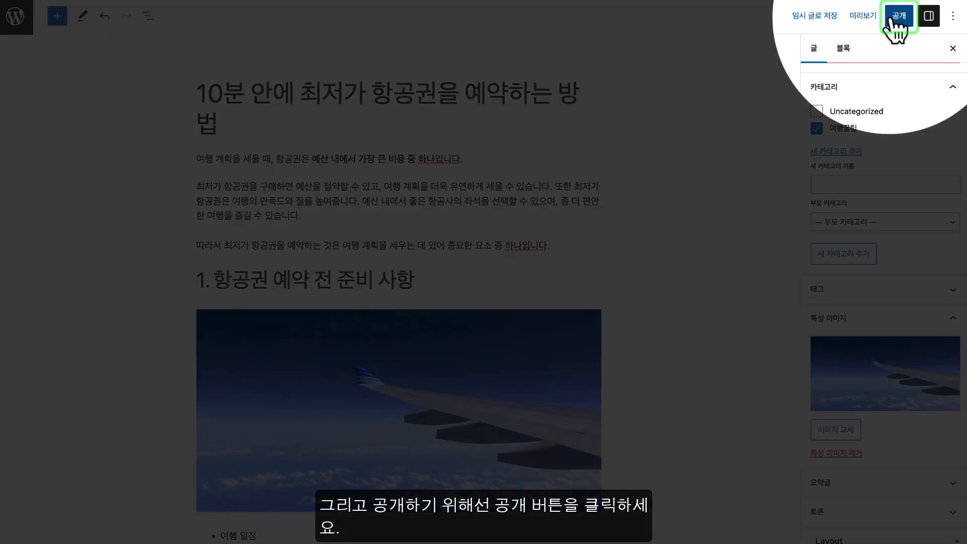
{"action": "left_click", "coordinate": [899, 16]}
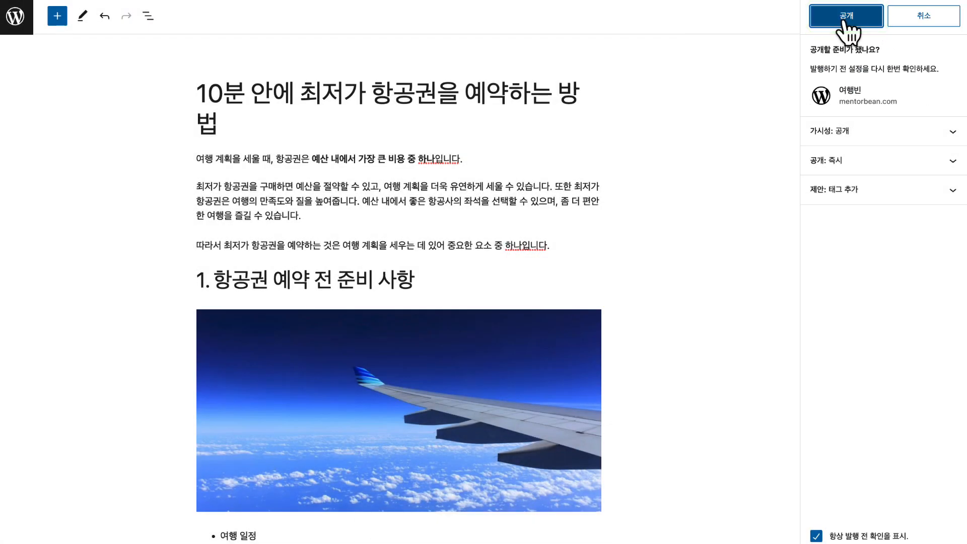
{"action": "left_click", "coordinate": [842, 20]}
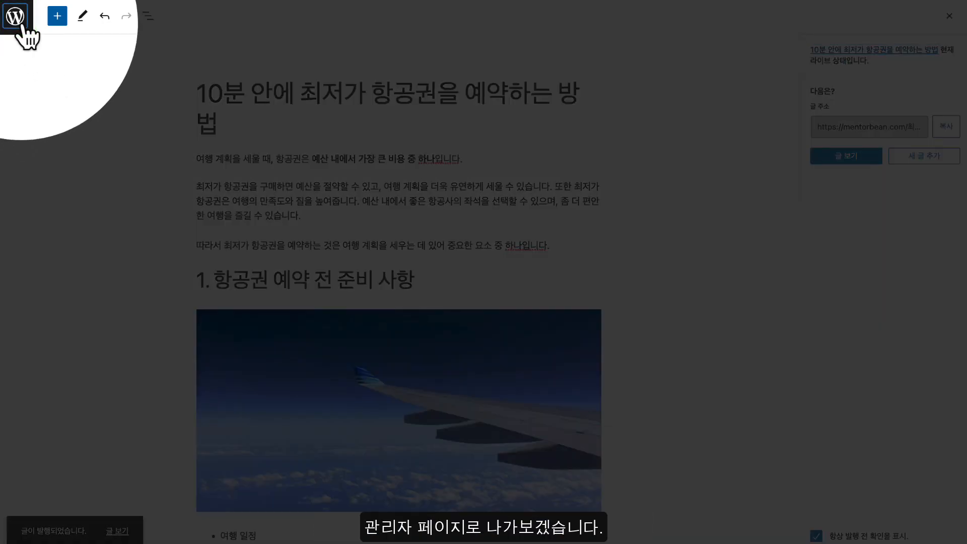
Leave the editor and visit the live site from the site-name menu
{"action": "left_click", "coordinate": [19, 23]}
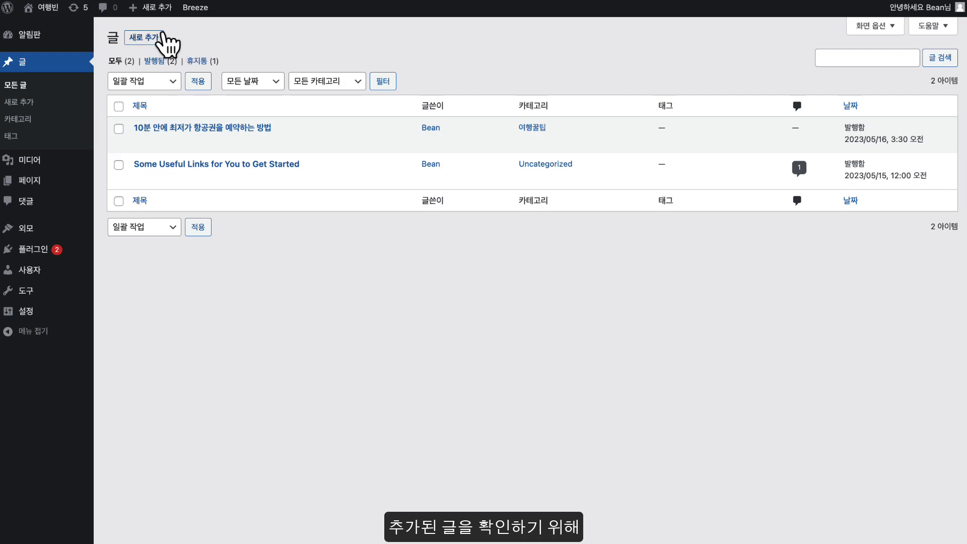
{"action": "mouse_move", "coordinate": [45, 18]}
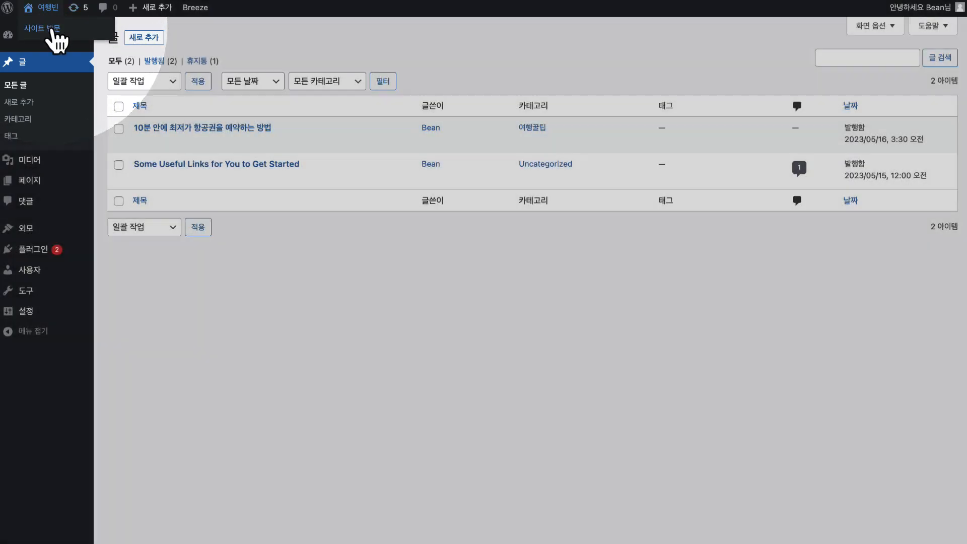
{"action": "left_click", "coordinate": [52, 31]}
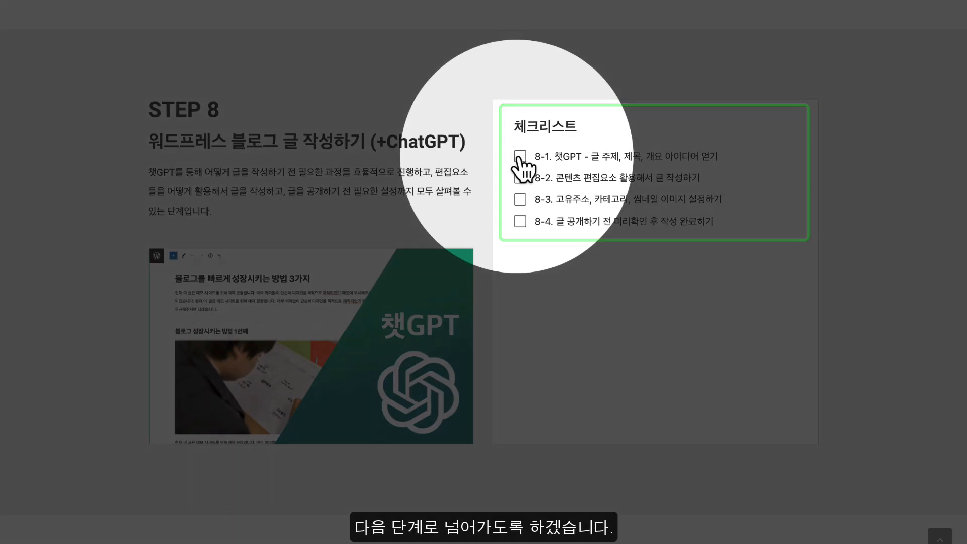
Tick checklist items 8-1, 8-2, 8-3 and 8-4, then scroll down to STEP 9
{"action": "left_click", "coordinate": [520, 156]}
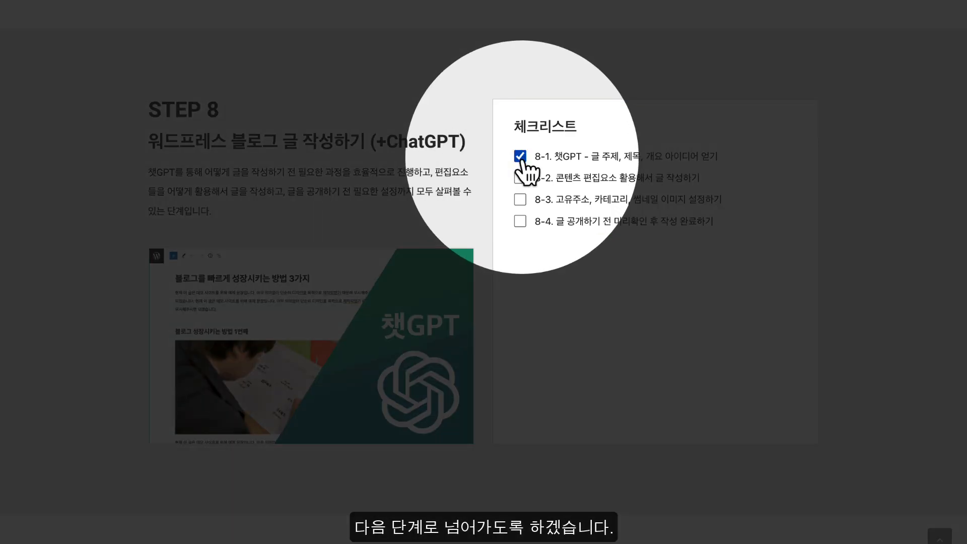
{"action": "left_click", "coordinate": [519, 178]}
{"action": "left_click", "coordinate": [519, 206]}
{"action": "left_click", "coordinate": [520, 220]}
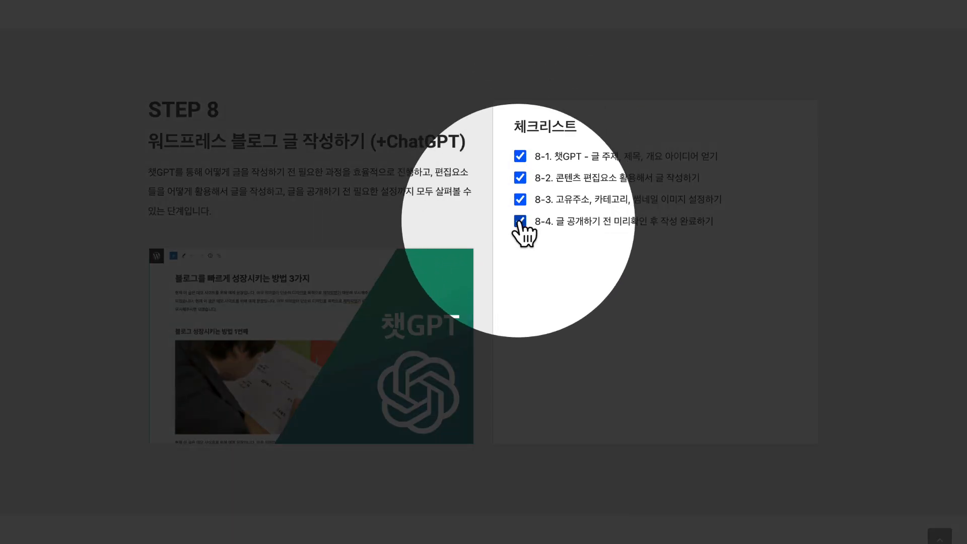
{"action": "scroll", "coordinate": [520, 222], "scroll_direction": "down", "scroll_amount": 8}
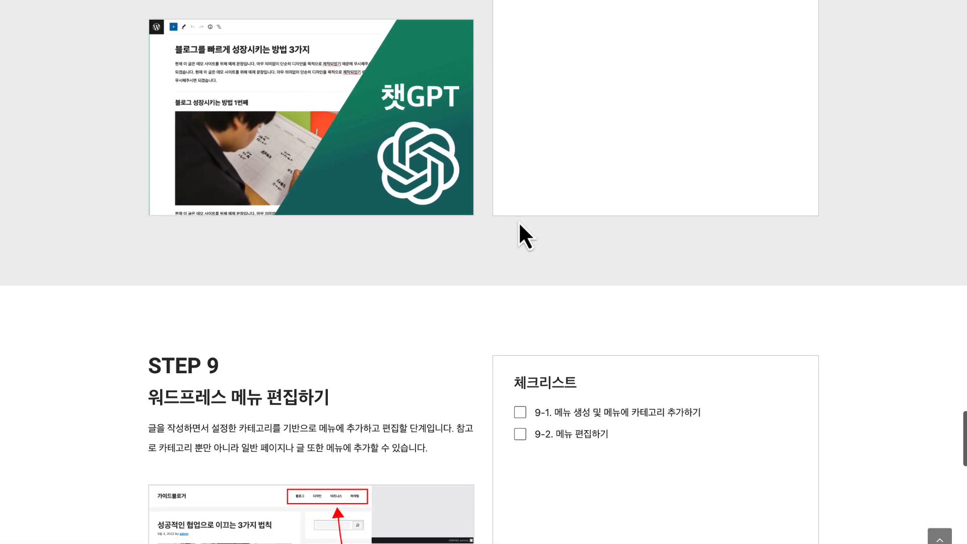
{"action": "scroll", "coordinate": [518, 221], "scroll_direction": "down", "scroll_amount": 1}
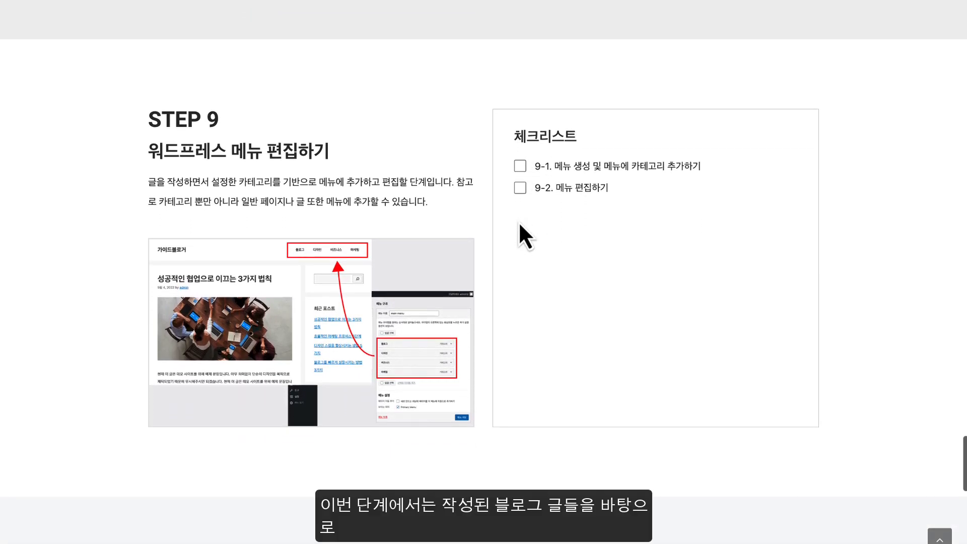
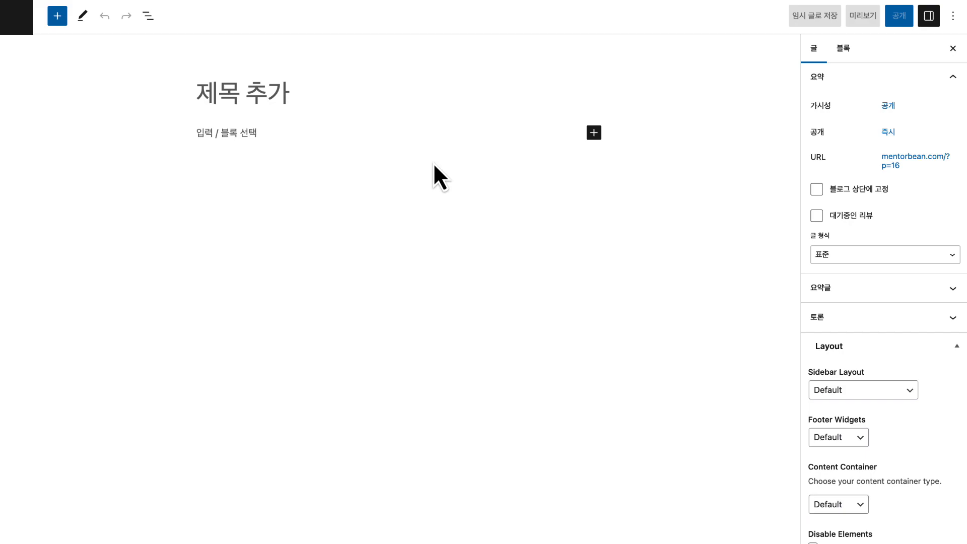
Paste the title '서울에서 걷기 좋은 산책 코스 TOP 5' and the full article body
{"action": "type", "text": "서울에서 걷기 좋은 산책 코스 TOP 5"}
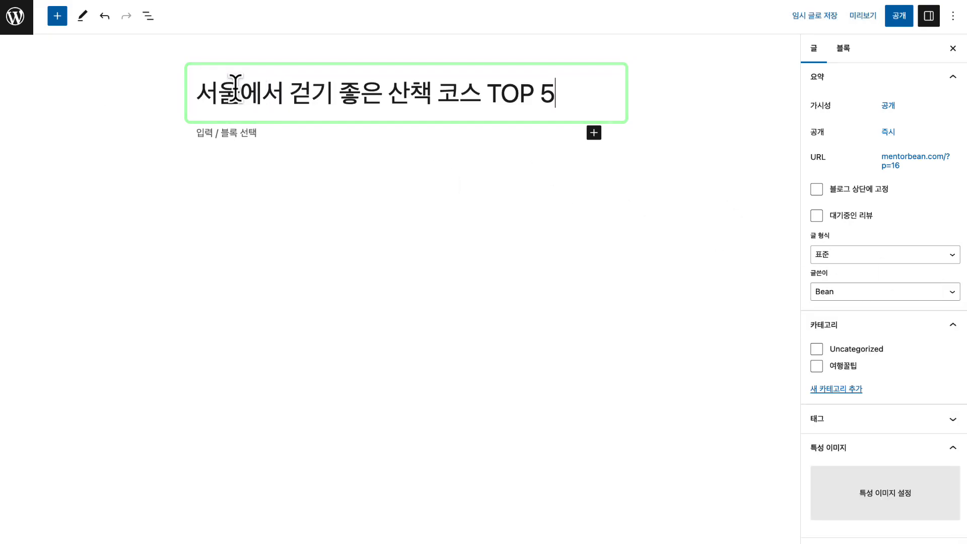
{"action": "left_click", "coordinate": [222, 132]}
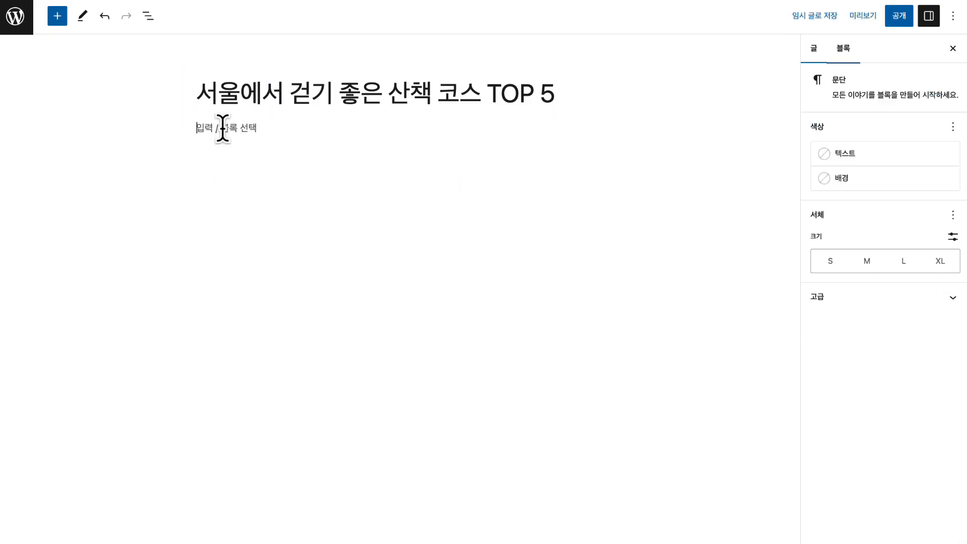
{"action": "key", "text": "super+v"}
Upload six demo photos and set the sunset canal photo as the featured image
{"action": "left_click", "coordinate": [811, 50]}
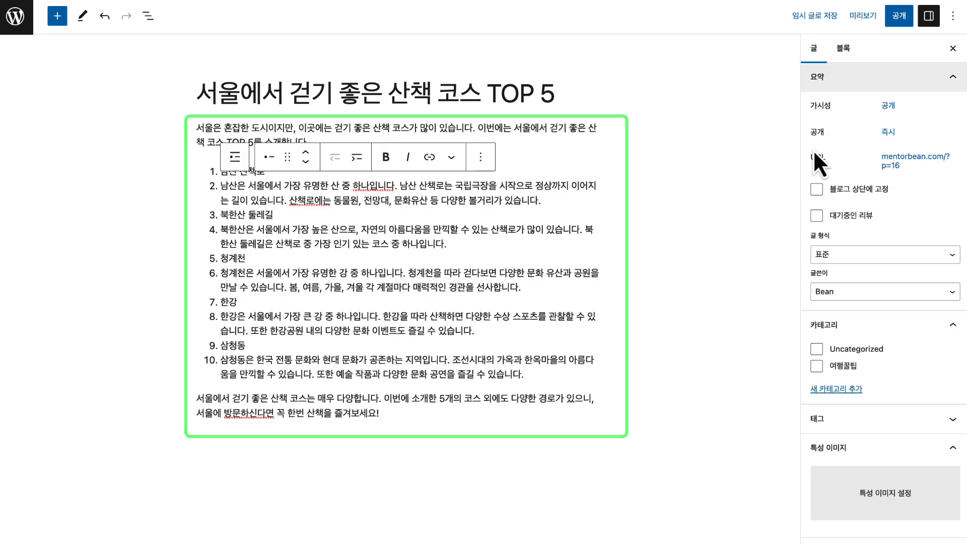
{"action": "left_click", "coordinate": [867, 488]}
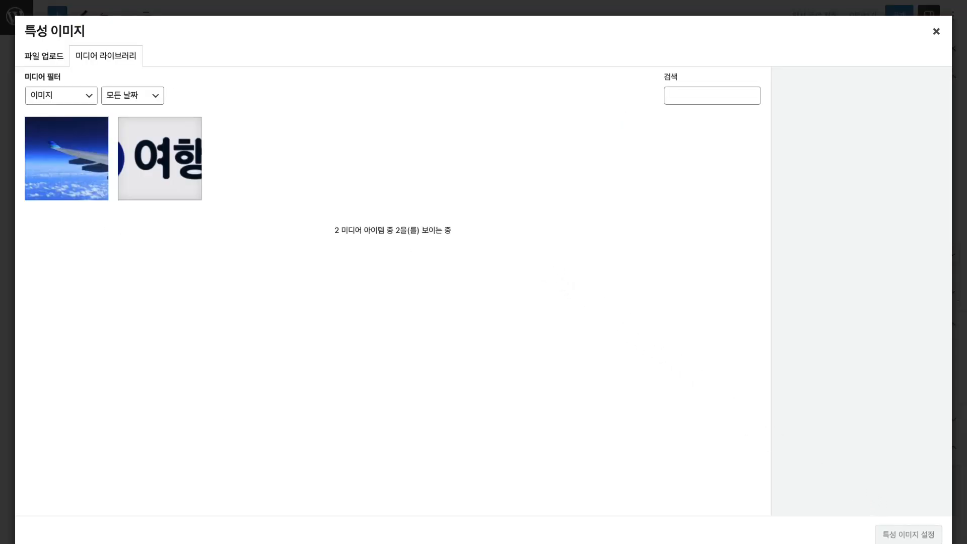
{"action": "left_click_drag", "start_coordinate": [177, 230], "coordinate": [345, 261]}
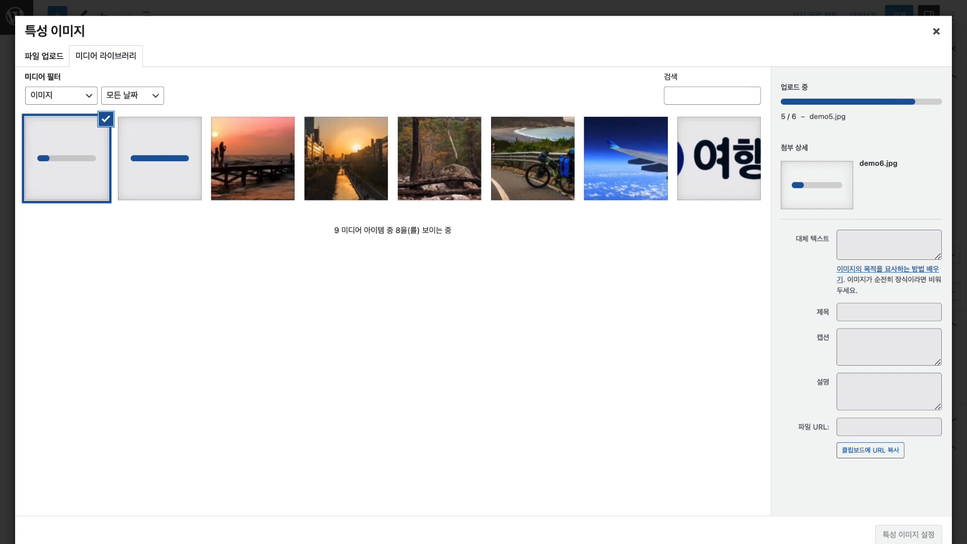
{"action": "left_click", "coordinate": [350, 180]}
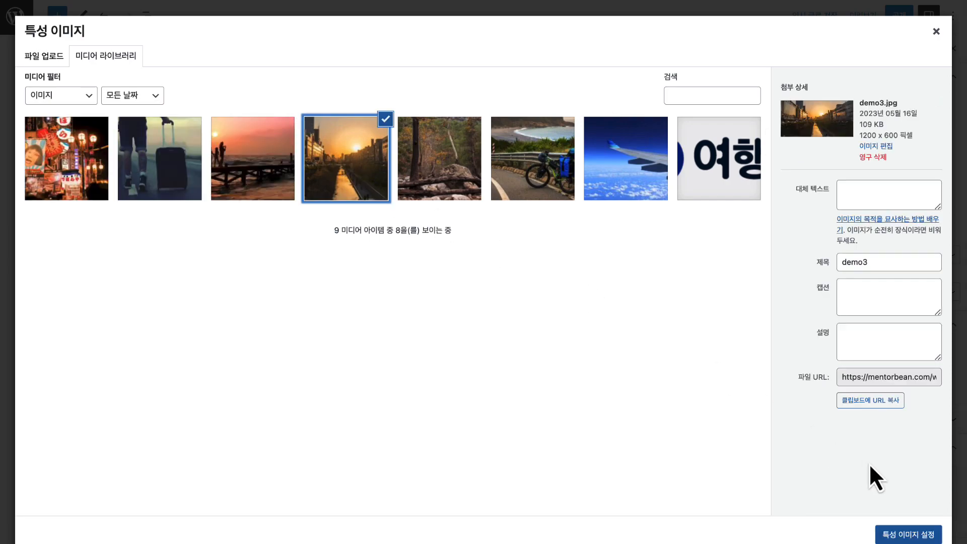
{"action": "left_click", "coordinate": [911, 535]}
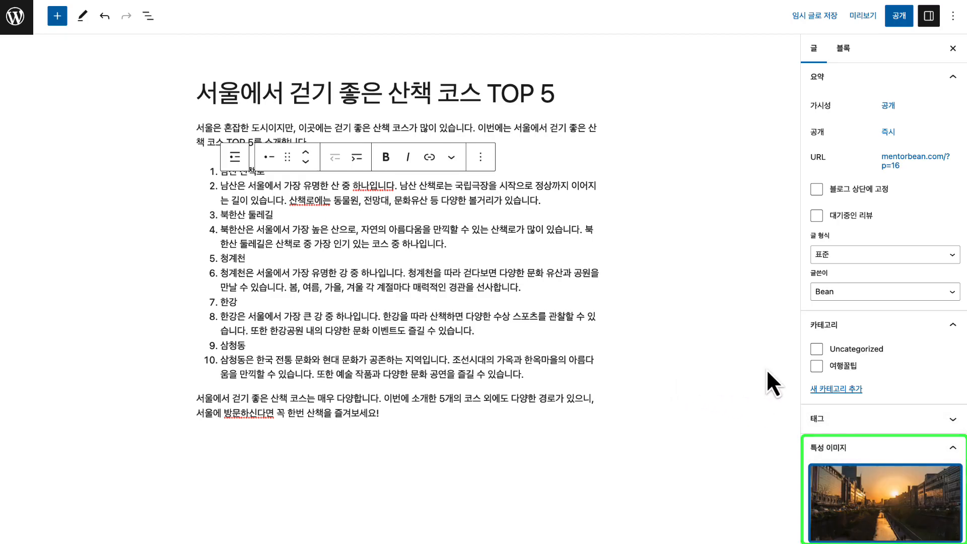
Create and assign the new category 국내여행지, then publish the post
{"action": "left_click", "coordinate": [833, 389]}
{"action": "type", "text": "국내여행지"}
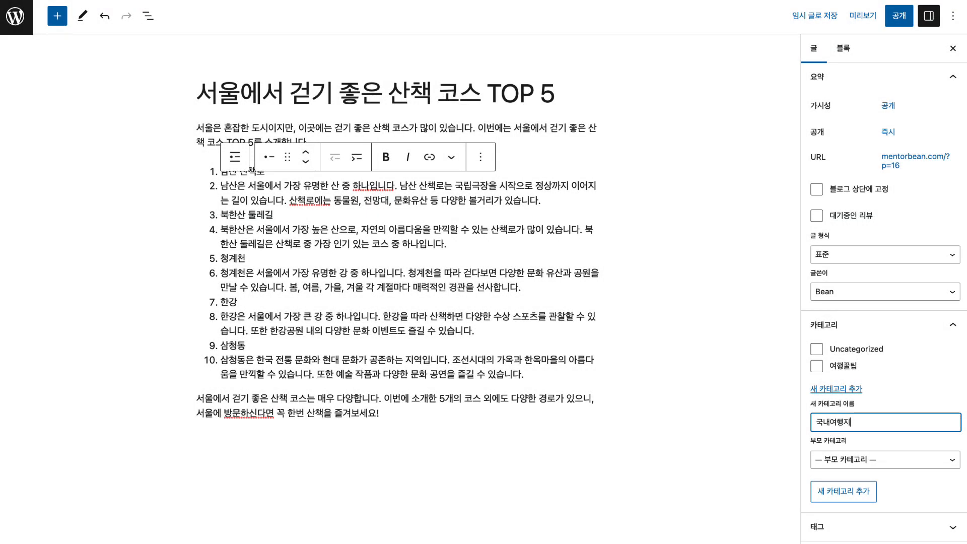
{"action": "left_click", "coordinate": [843, 495]}
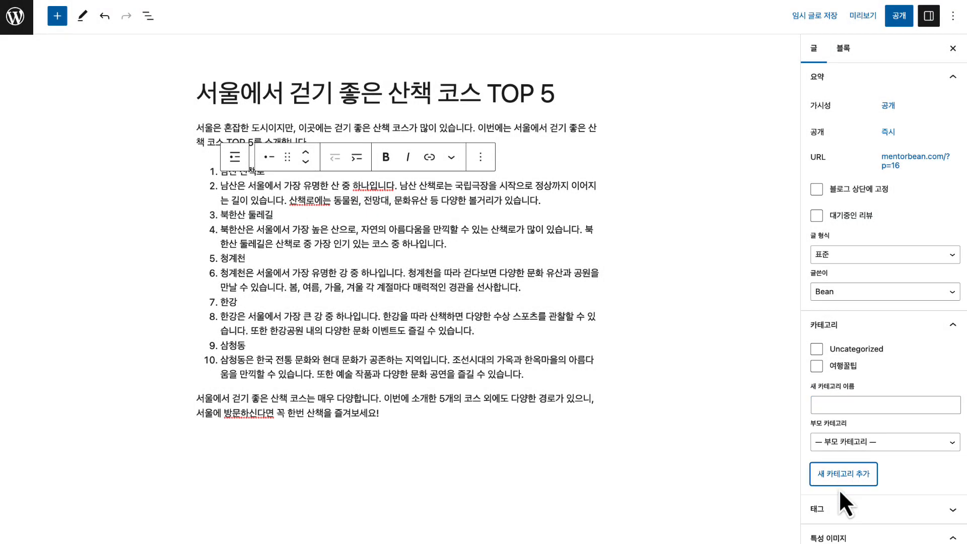
{"action": "scroll", "coordinate": [891, 108], "scroll_direction": "down", "scroll_amount": 1}
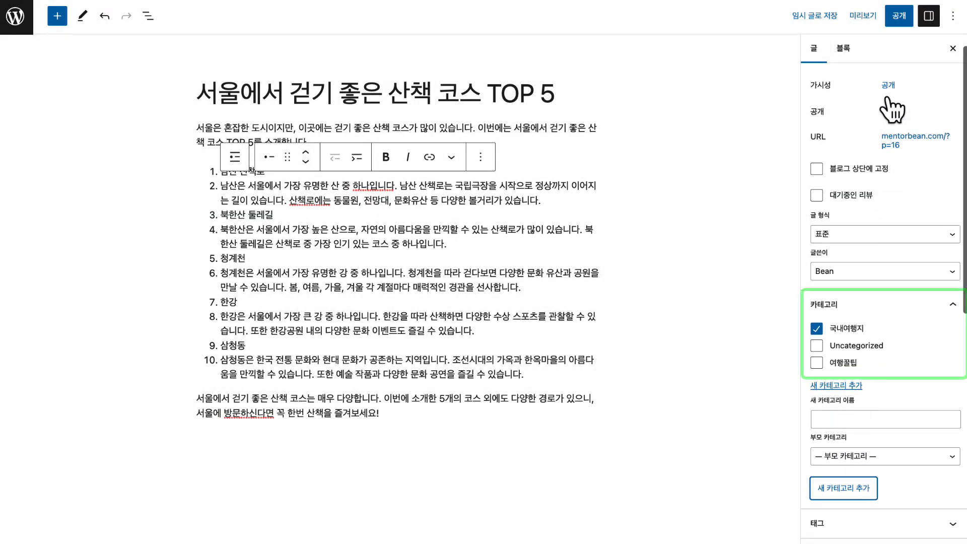
{"action": "left_click", "coordinate": [892, 24]}
{"action": "left_click", "coordinate": [838, 23]}
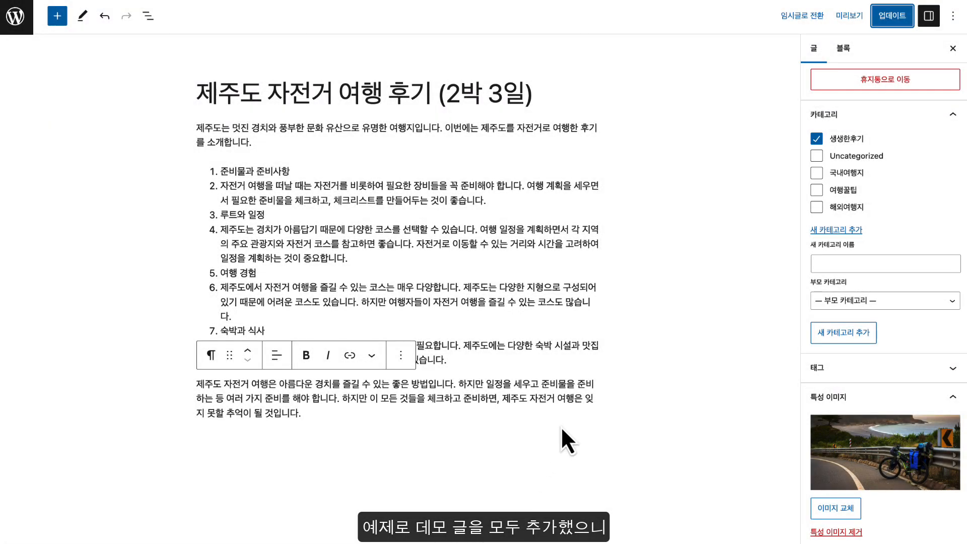
Return from the editor to the admin Posts list showing the four published travel posts
{"action": "left_click", "coordinate": [154, 186]}
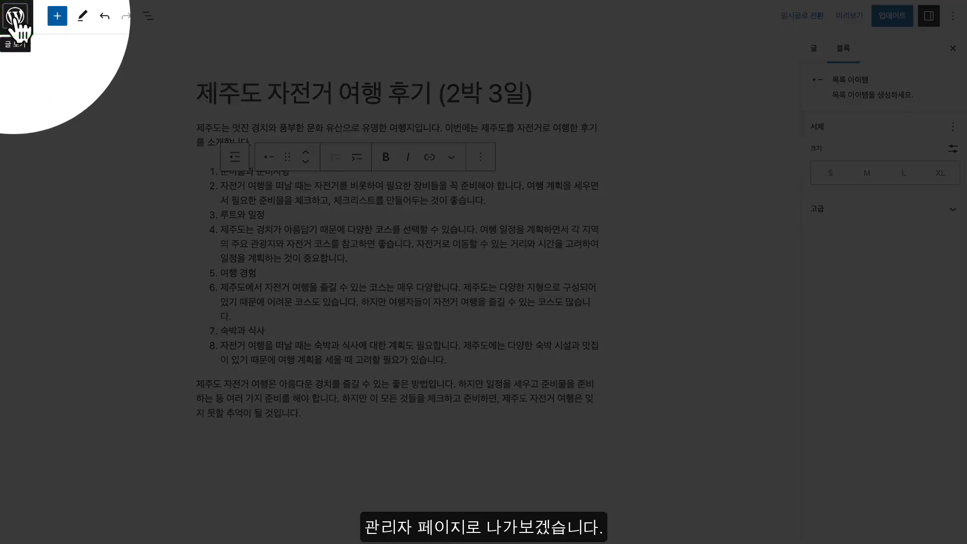
{"action": "left_click", "coordinate": [15, 23]}
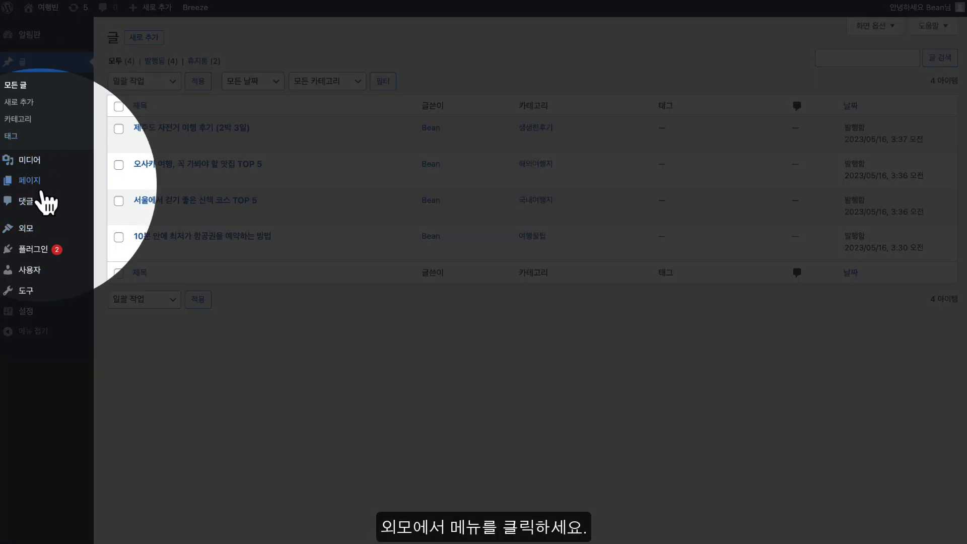
{"action": "mouse_move", "coordinate": [43, 232]}
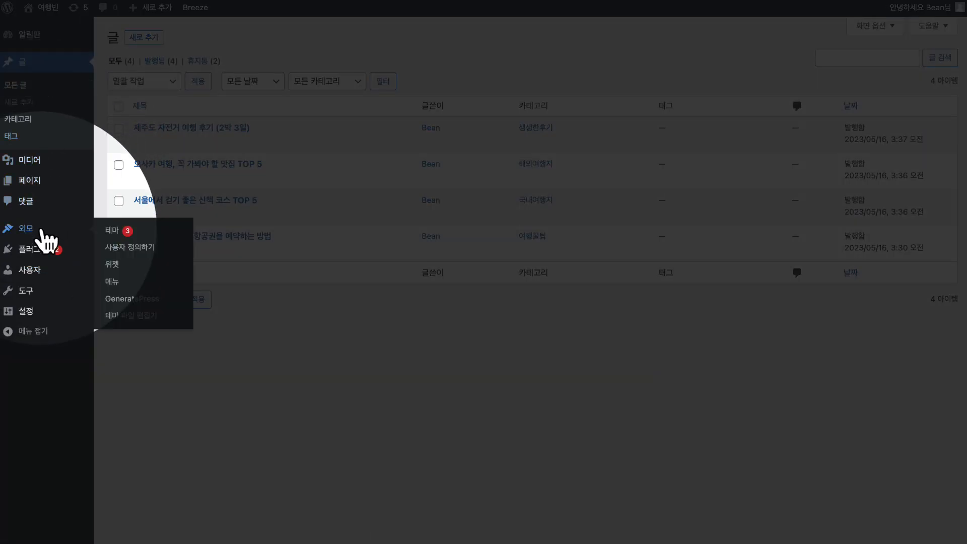
Add the categories 국내여행지, 생생한후기, 여행꿀팁 and 해외여행지 to the menu
{"action": "left_click", "coordinate": [139, 287]}
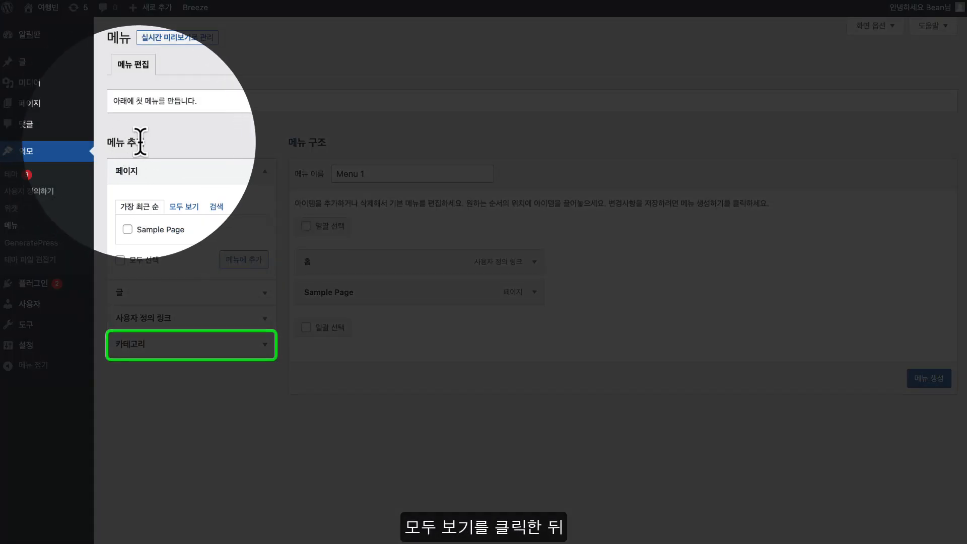
{"action": "left_click", "coordinate": [158, 347]}
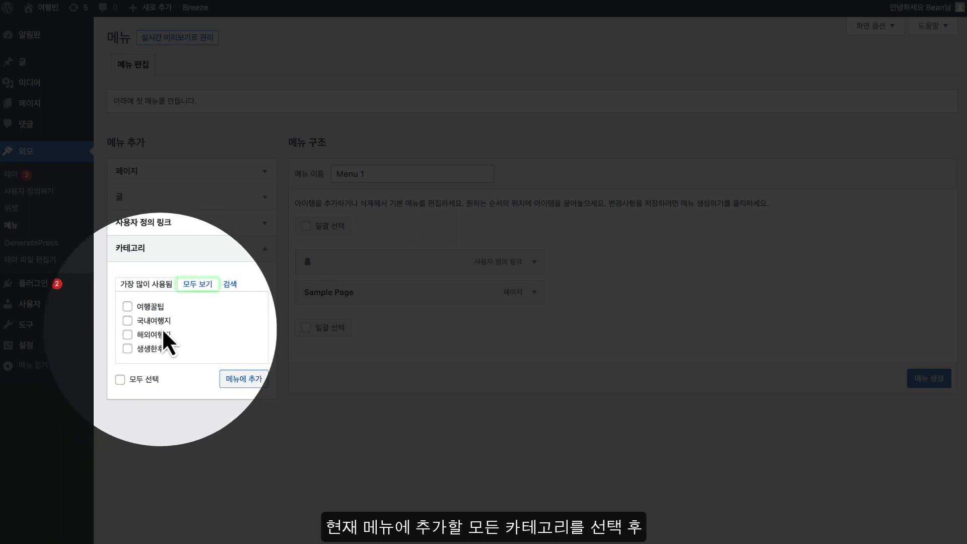
{"action": "left_click", "coordinate": [200, 285]}
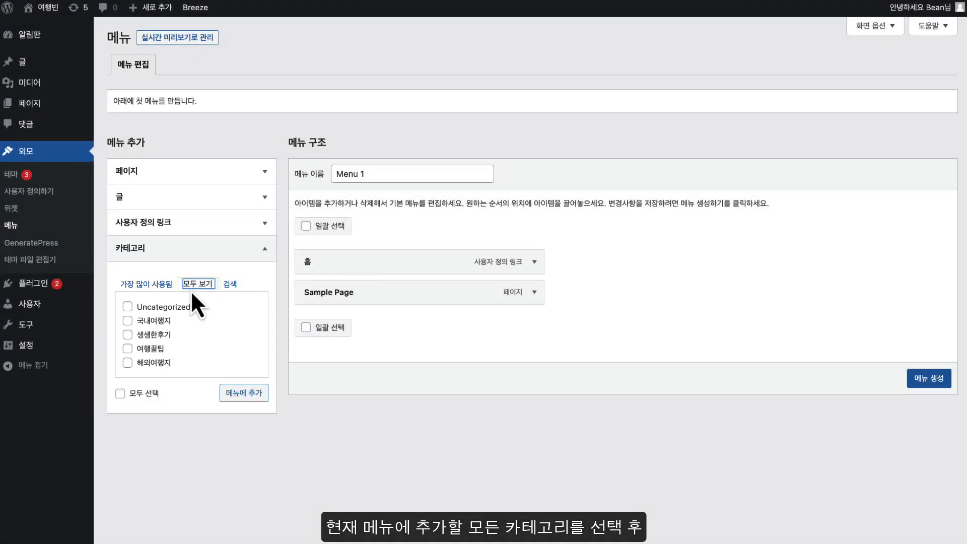
{"action": "left_click", "coordinate": [127, 321]}
{"action": "left_click", "coordinate": [127, 334]}
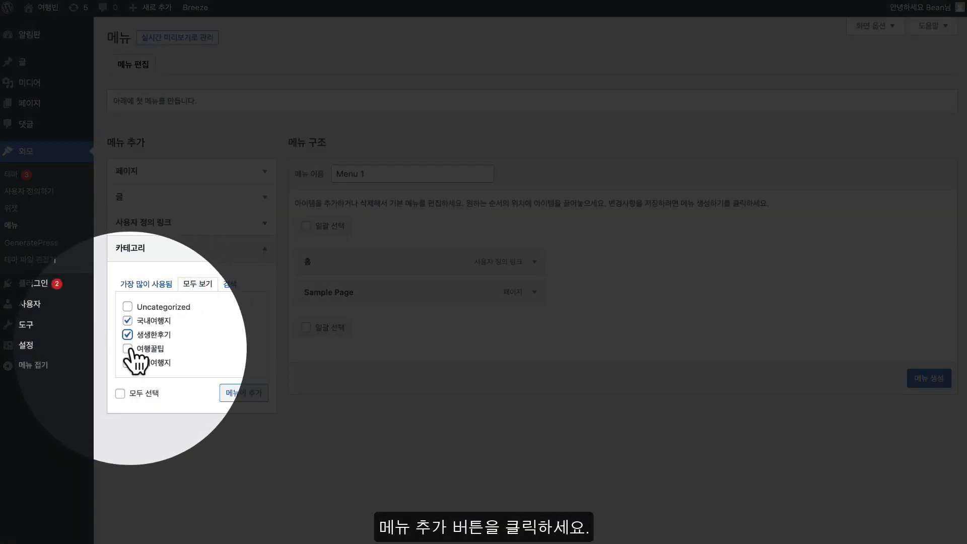
{"action": "left_click", "coordinate": [127, 348]}
{"action": "left_click", "coordinate": [127, 362]}
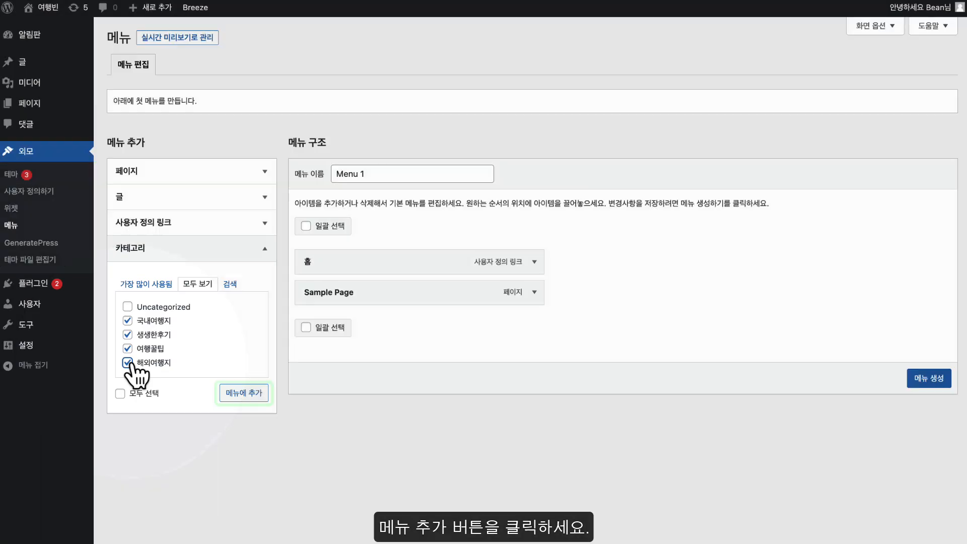
{"action": "left_click", "coordinate": [244, 392]}
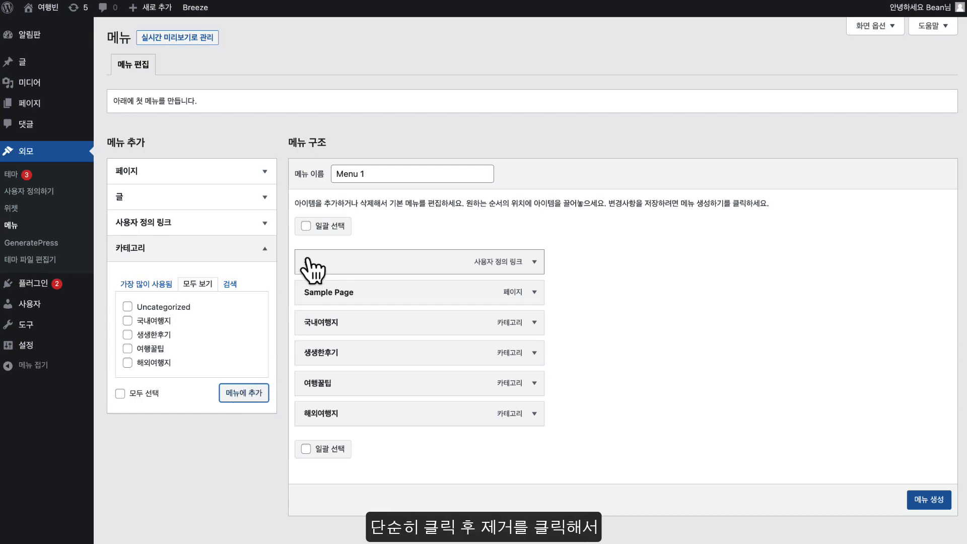
Remove 홈 and Sample Page, then order items 국내여행지, 해외여행지, 여행꿀팁, 생생한후기
{"action": "left_click", "coordinate": [533, 262]}
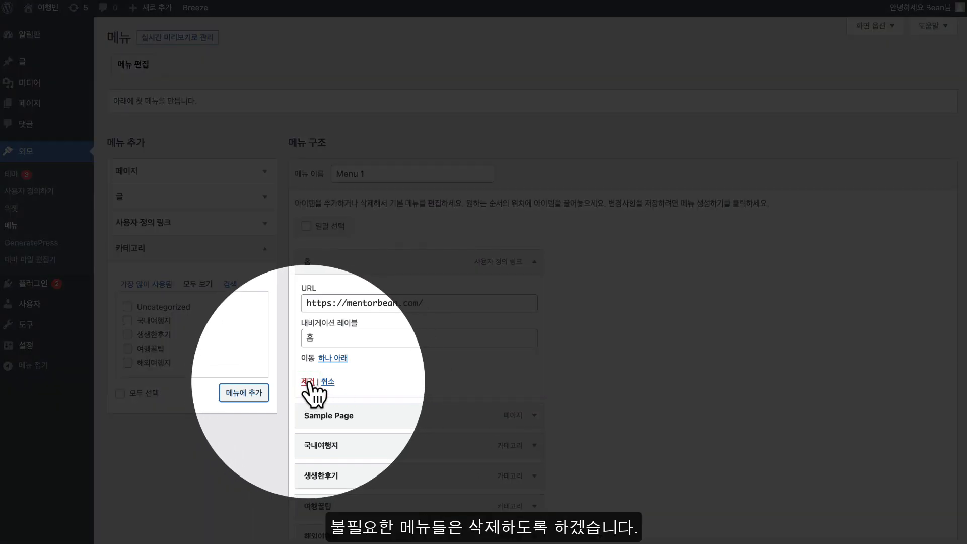
{"action": "left_click", "coordinate": [308, 381]}
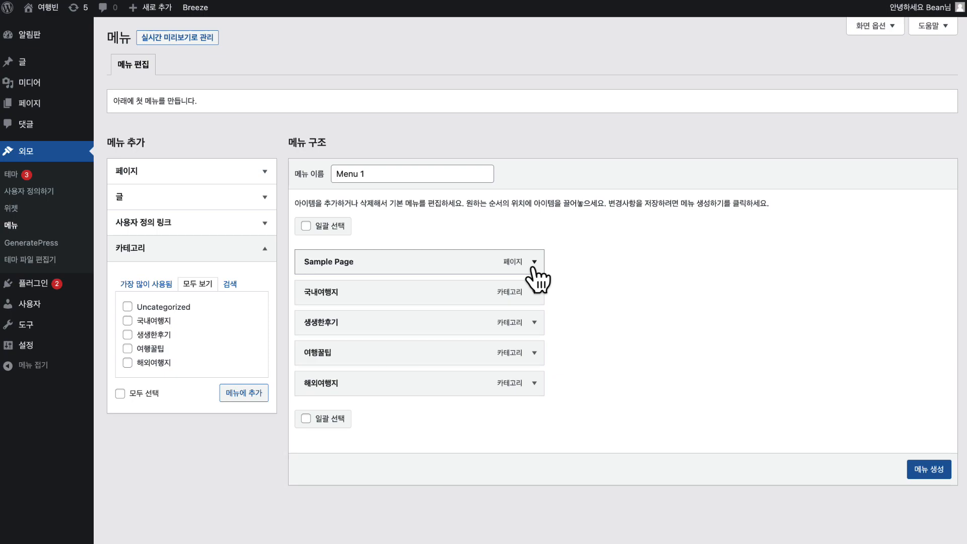
{"action": "left_click", "coordinate": [534, 262]}
{"action": "left_click", "coordinate": [306, 373]}
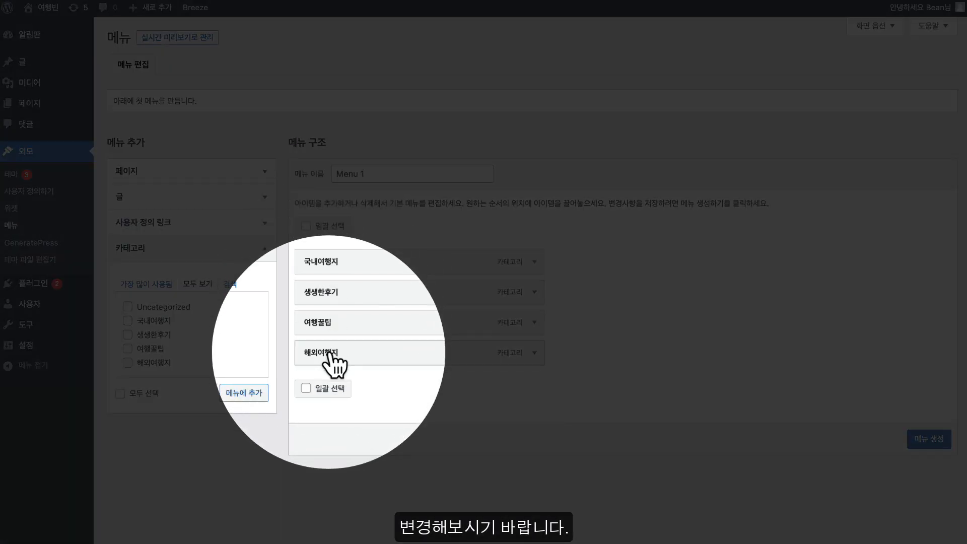
{"action": "left_click_drag", "start_coordinate": [334, 358], "coordinate": [325, 288]}
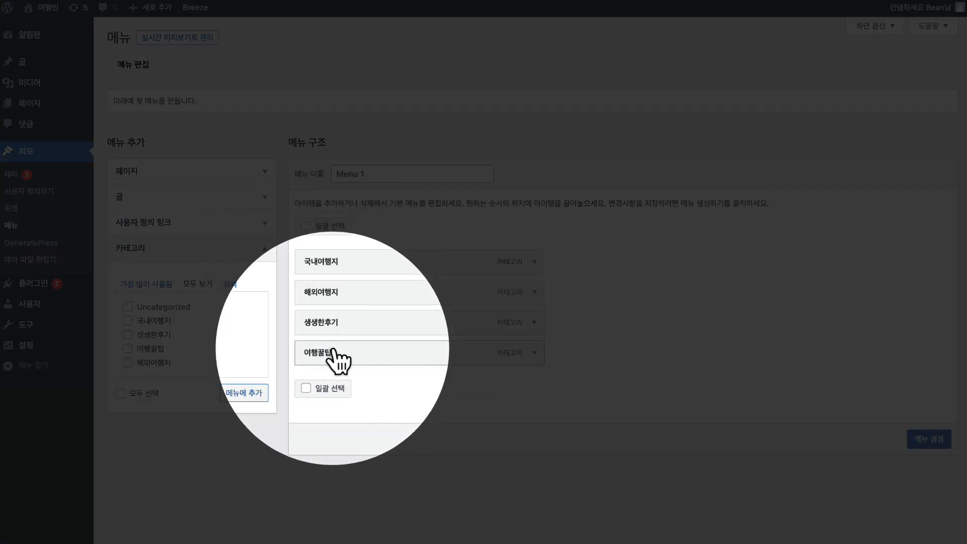
{"action": "left_click_drag", "start_coordinate": [336, 353], "coordinate": [347, 326]}
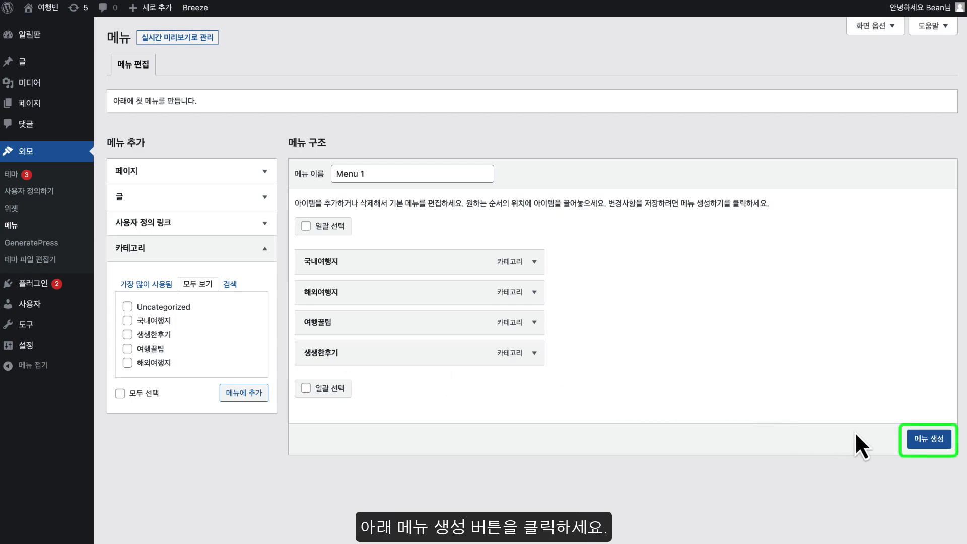
Create Menu 1 and save it as the Primary Menu
{"action": "left_click", "coordinate": [927, 438]}
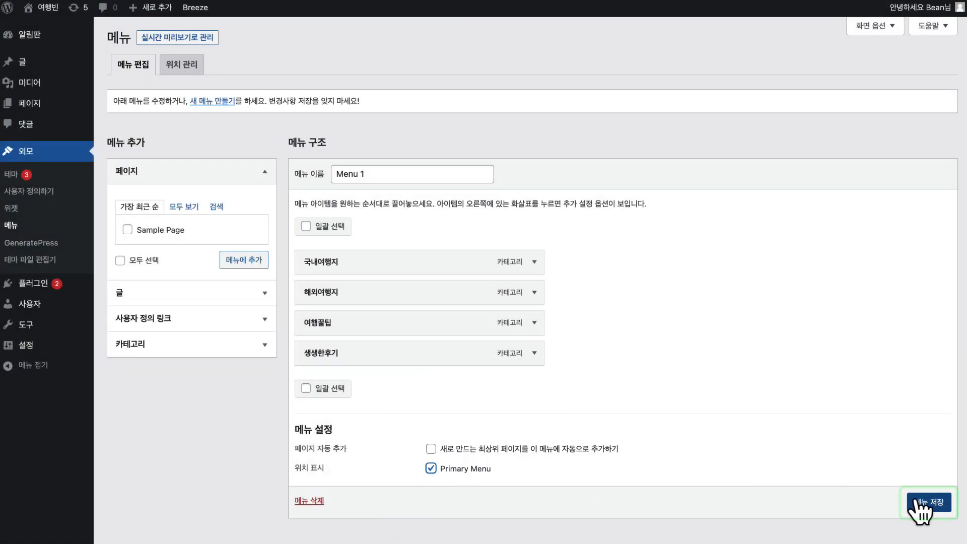
{"action": "left_click", "coordinate": [921, 503]}
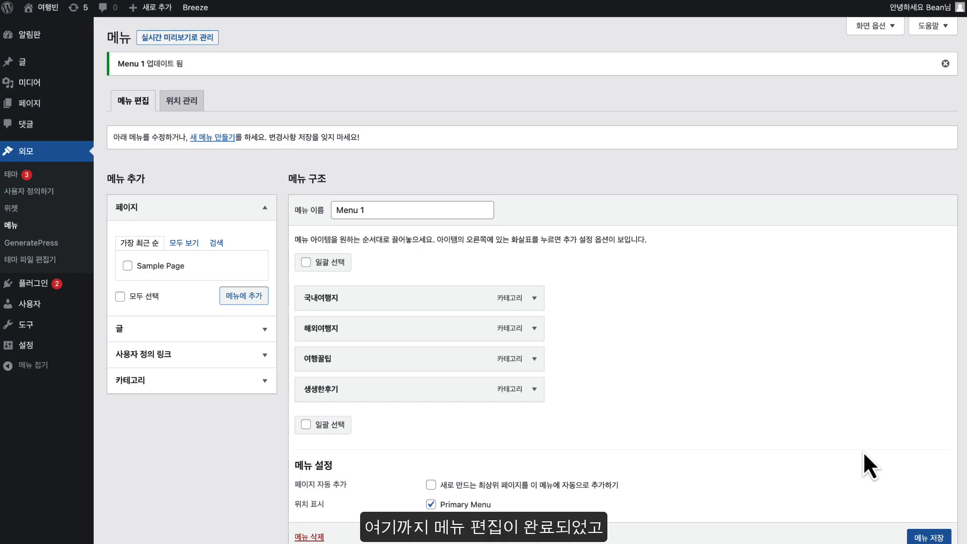
{"action": "scroll", "coordinate": [863, 455], "scroll_direction": "down", "scroll_amount": 1}
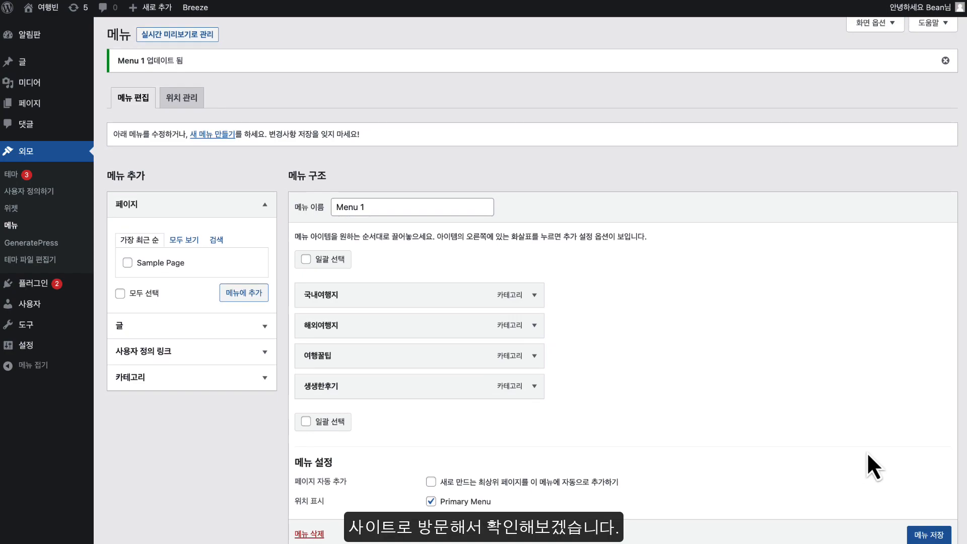
{"action": "scroll", "coordinate": [866, 452], "scroll_direction": "up", "scroll_amount": 1}
{"action": "mouse_move", "coordinate": [46, 9]}
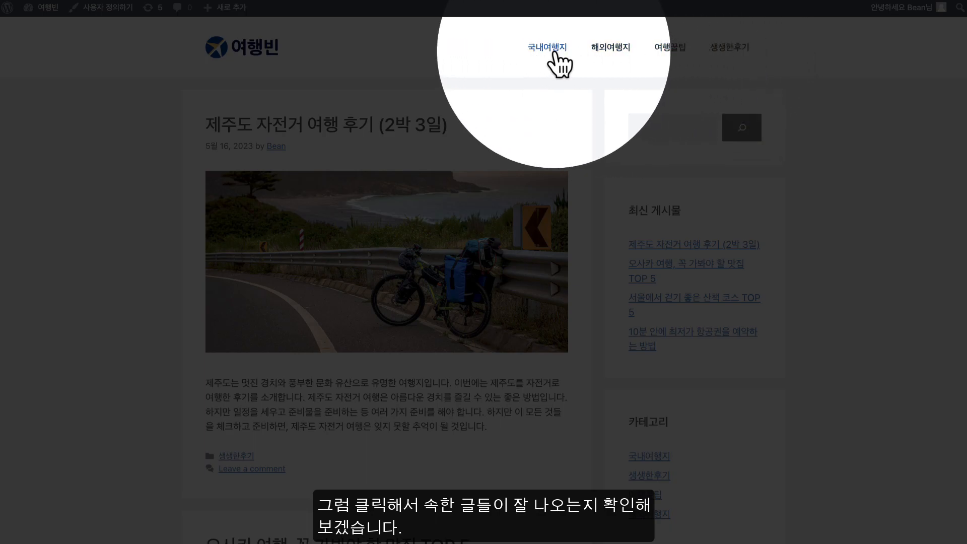
Open the 국내여행지, 해외여행지, 여행꿀팁 and 생생한후기 category pages from the header menu
{"action": "left_click", "coordinate": [552, 54]}
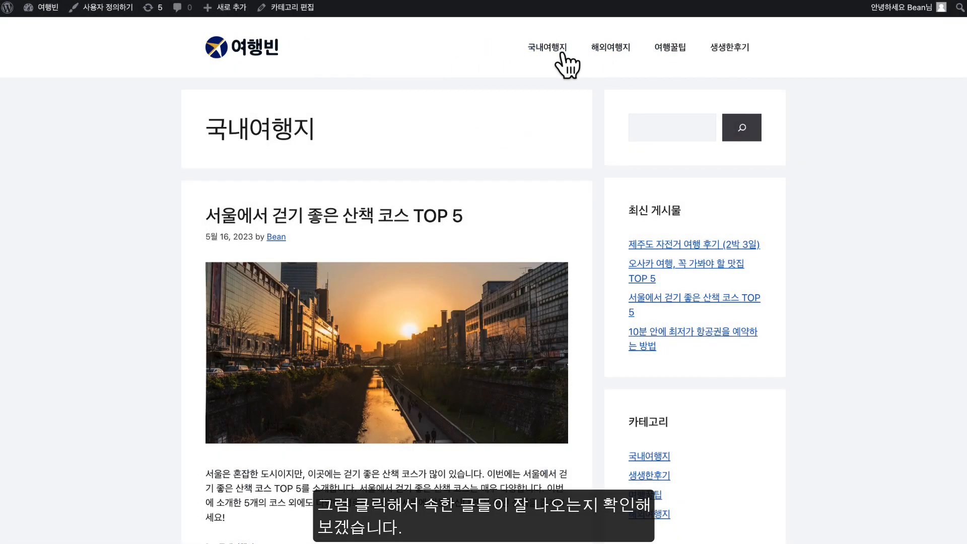
{"action": "left_click", "coordinate": [611, 50]}
{"action": "left_click", "coordinate": [673, 55]}
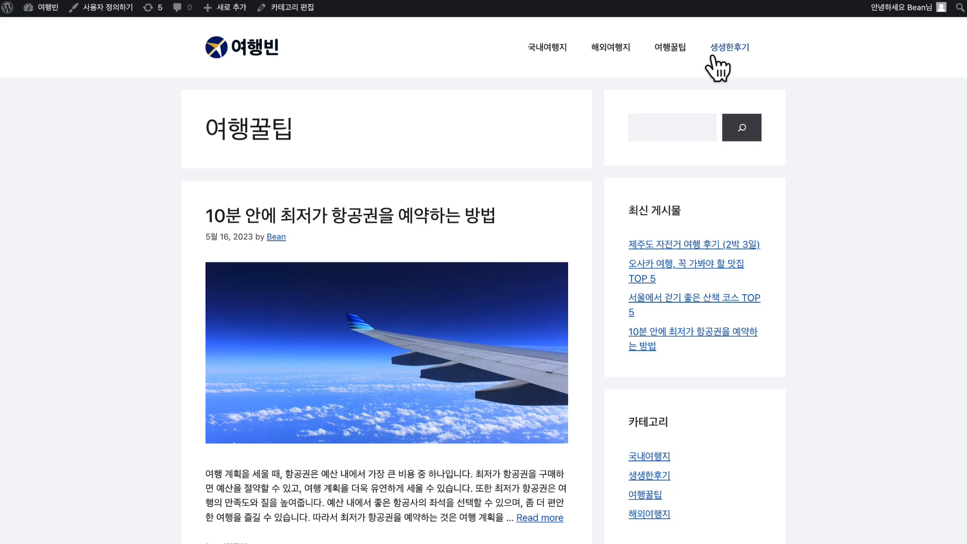
{"action": "left_click", "coordinate": [728, 68]}
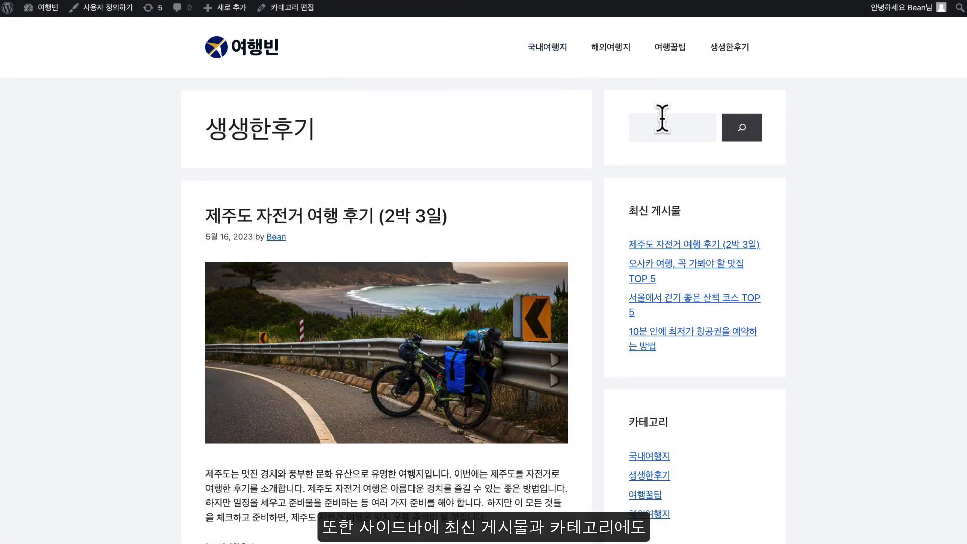
{"action": "scroll", "coordinate": [708, 157], "scroll_direction": "down", "scroll_amount": 1}
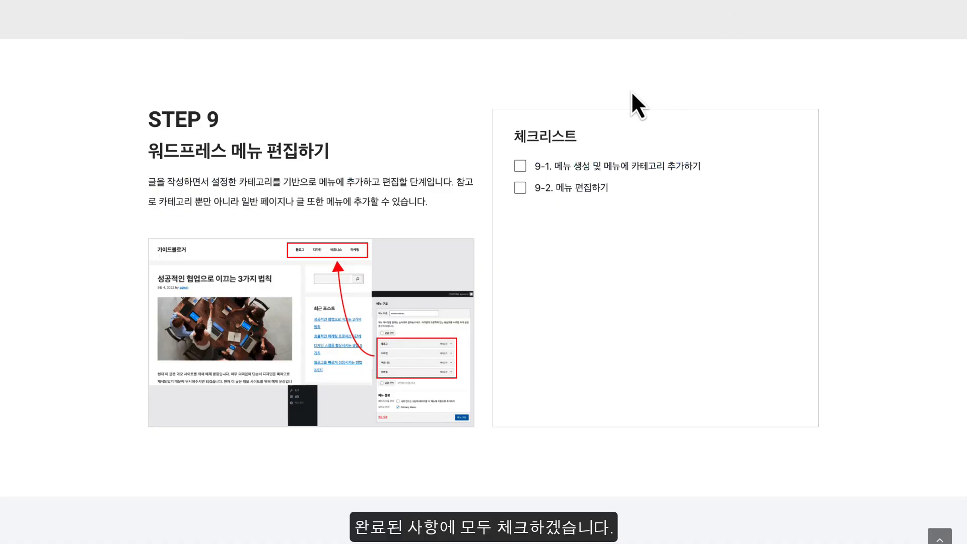
Tick Step 9 checklist item 9-1 and scroll on to STEP 10
{"action": "left_click", "coordinate": [519, 166]}
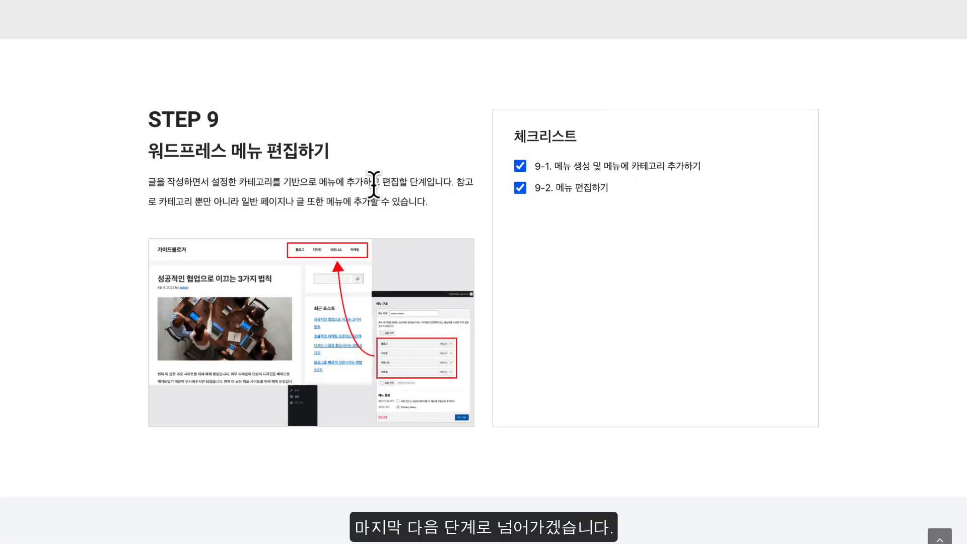
{"action": "scroll", "coordinate": [374, 184], "scroll_direction": "down", "scroll_amount": 8}
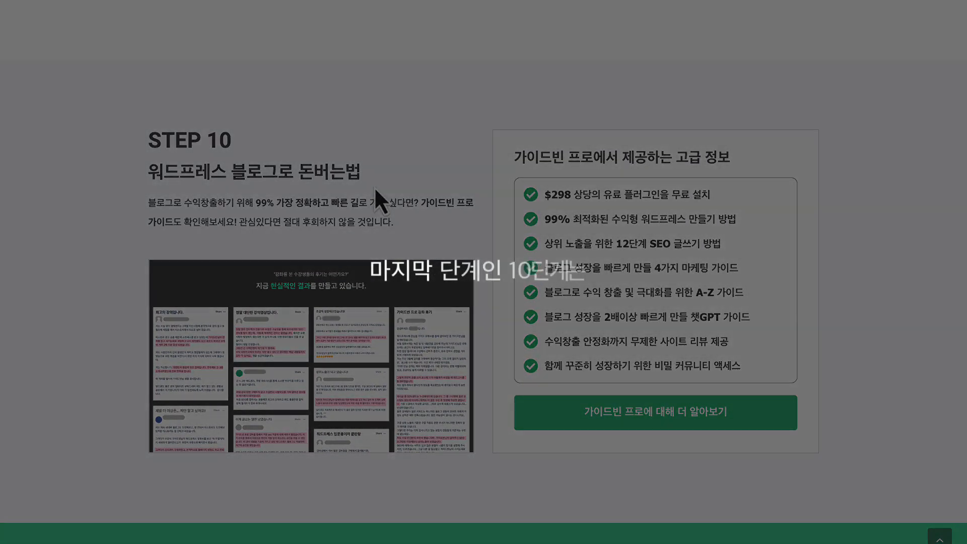
{"action": "scroll", "coordinate": [374, 189], "scroll_direction": "up", "scroll_amount": 1}
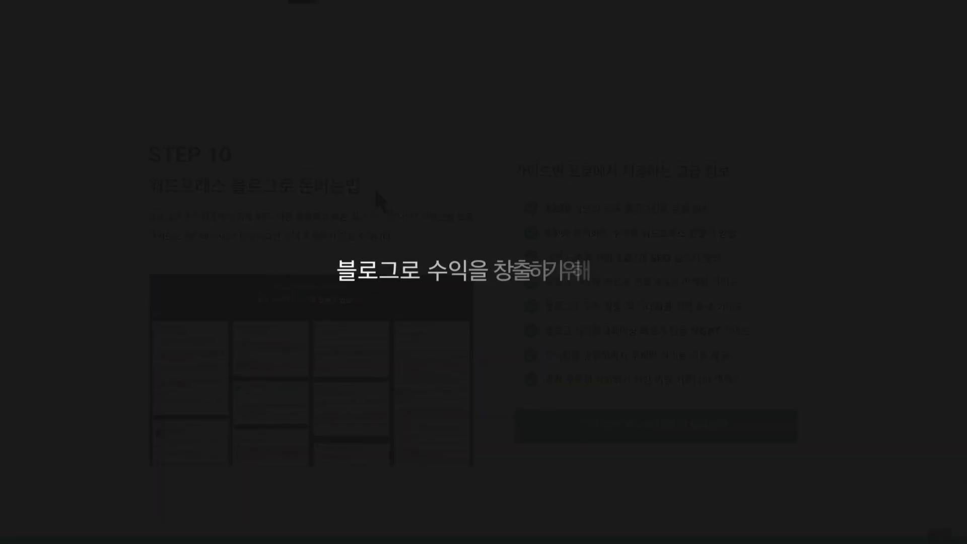